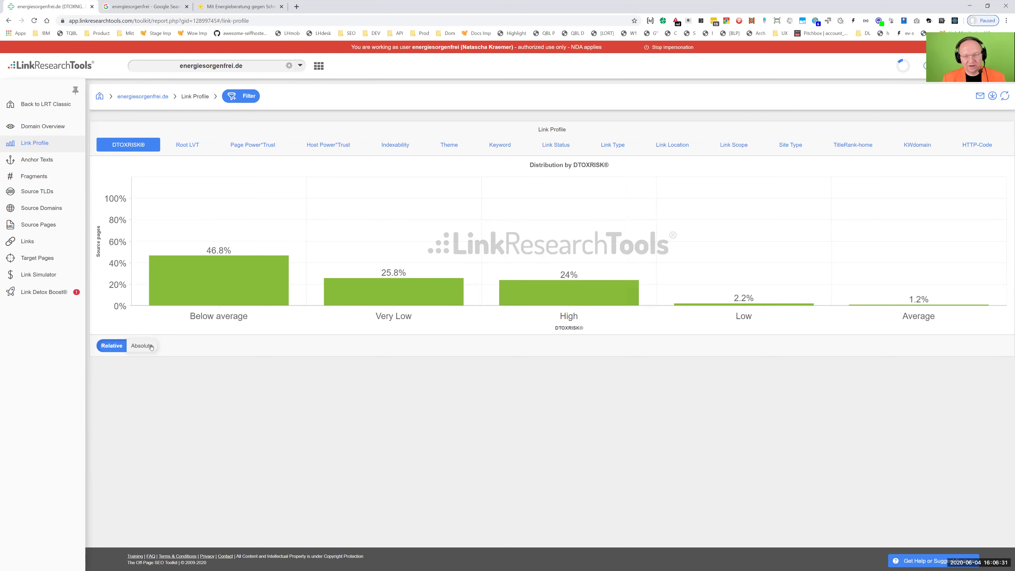
Step: Show the DTOXRISK distribution in absolute numbers and return to the Domain Overview
left_click(142, 345)
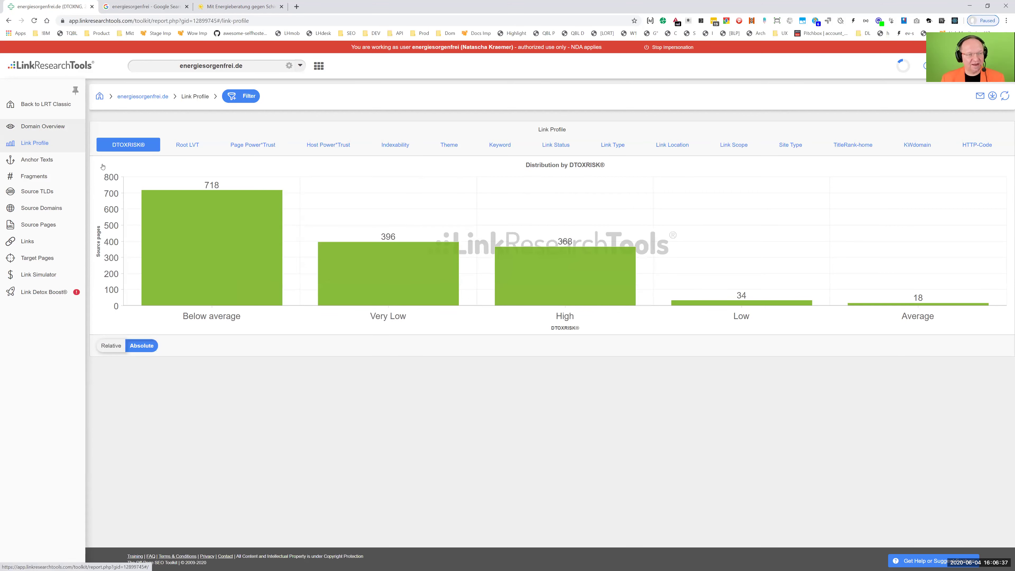
left_click(42, 126)
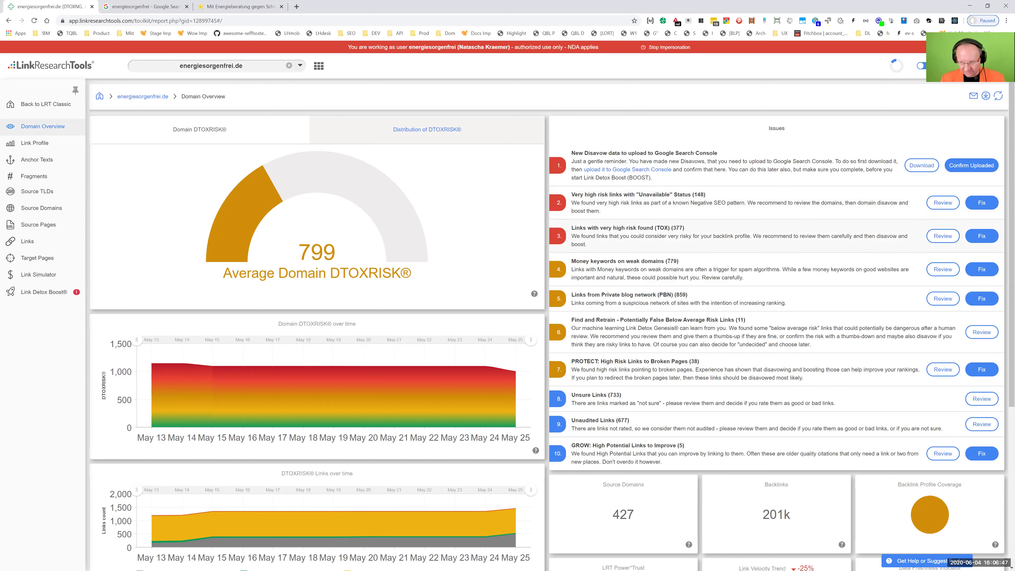
Step: Read the issues on broken pages and "Unavailable" status, and open the review of the very high risk "Unavailable" links to check their source HTTP code
left_click_drag(573, 361, 714, 368)
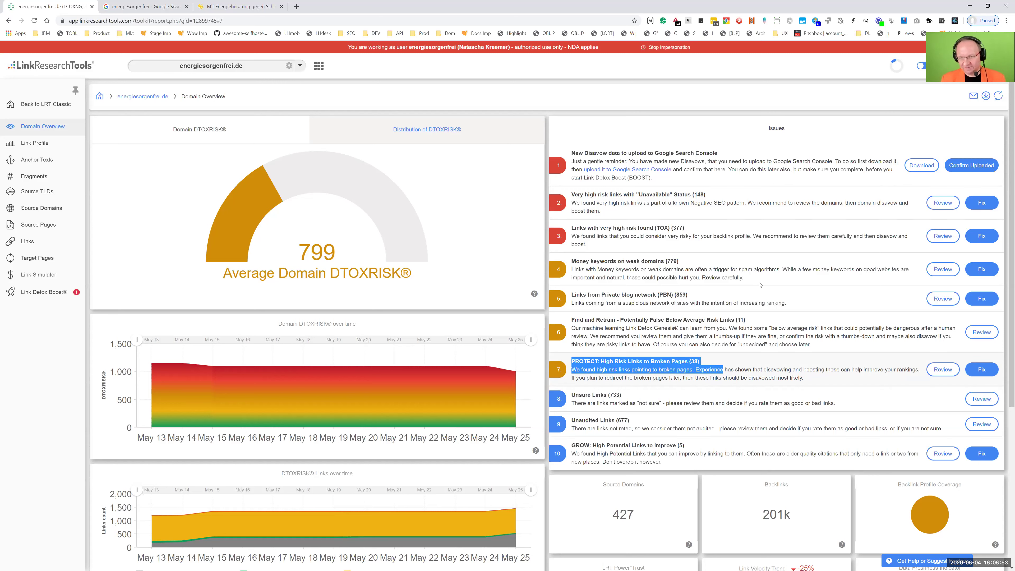
left_click(735, 298)
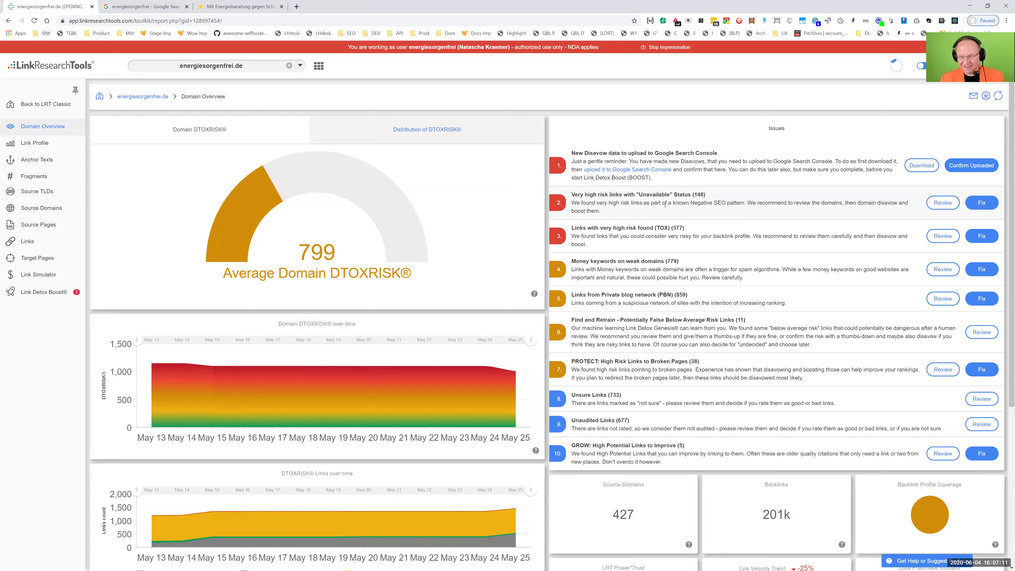
left_click_drag(623, 195, 635, 216)
left_click(637, 218)
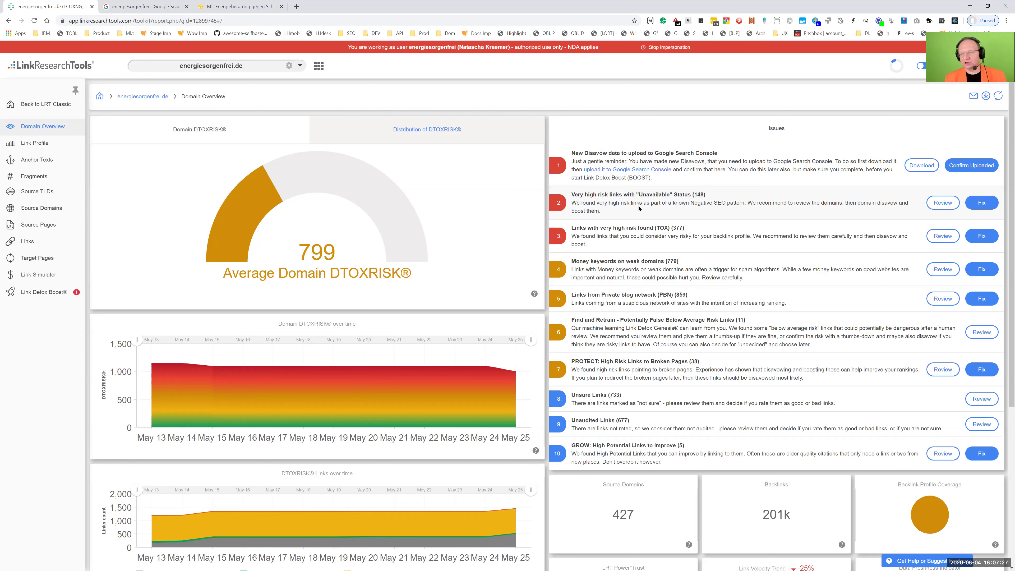
left_click(942, 202)
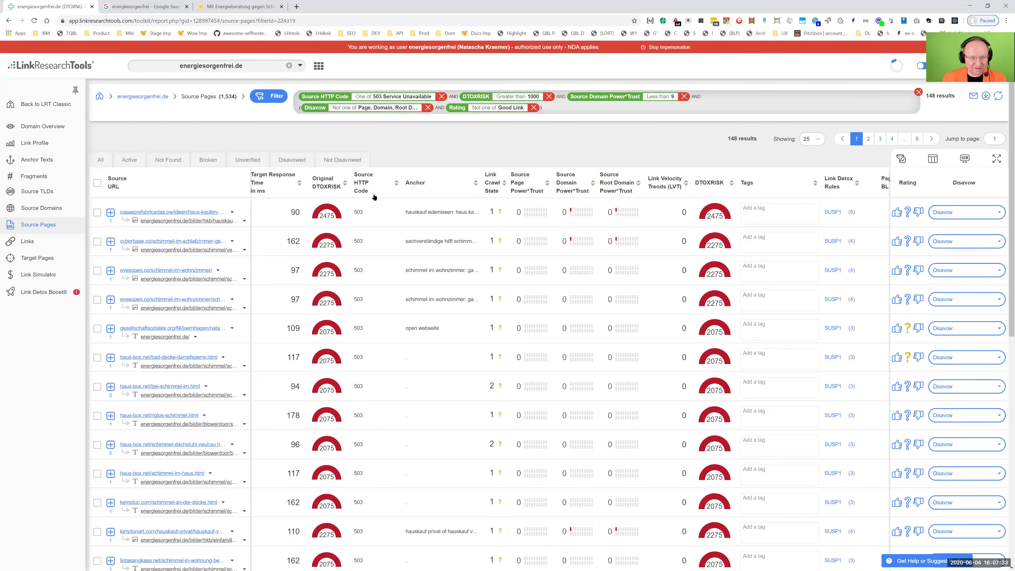
double_click(355, 212)
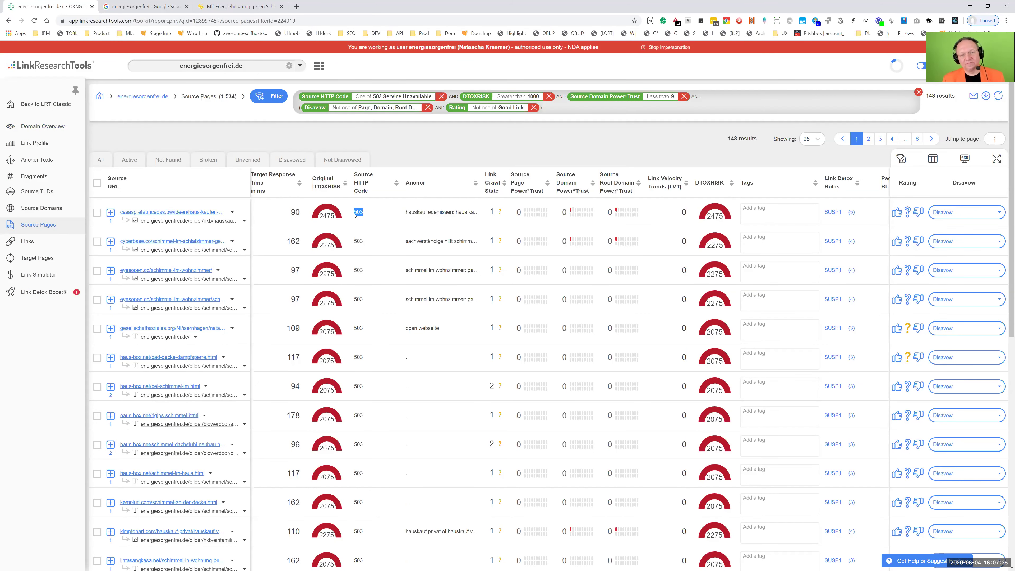
Step: Expand the gesellschaftsoziales.org source page, visit its live page and compare it with the reported source HTTP code
left_click(110, 328)
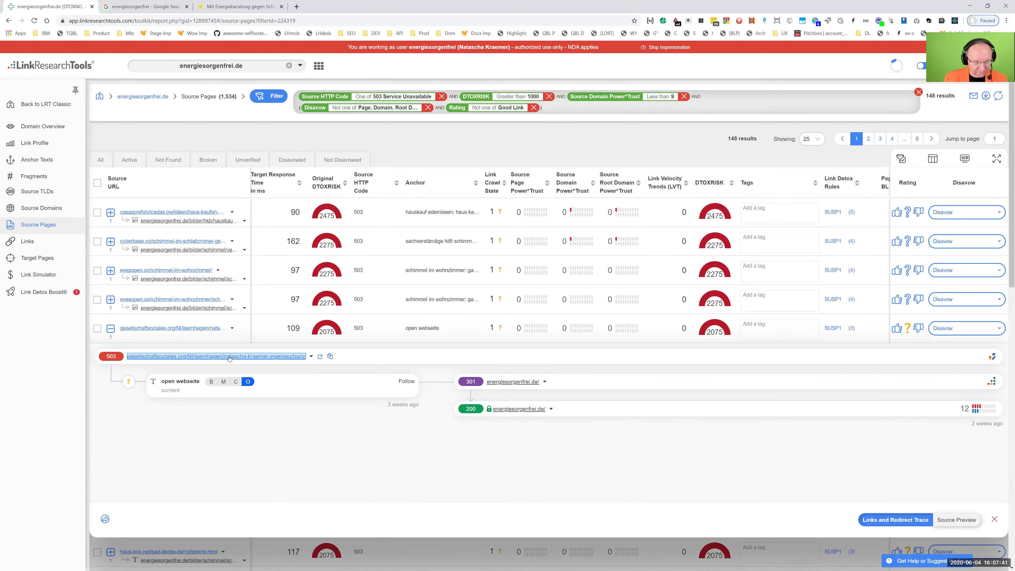
left_click(320, 355)
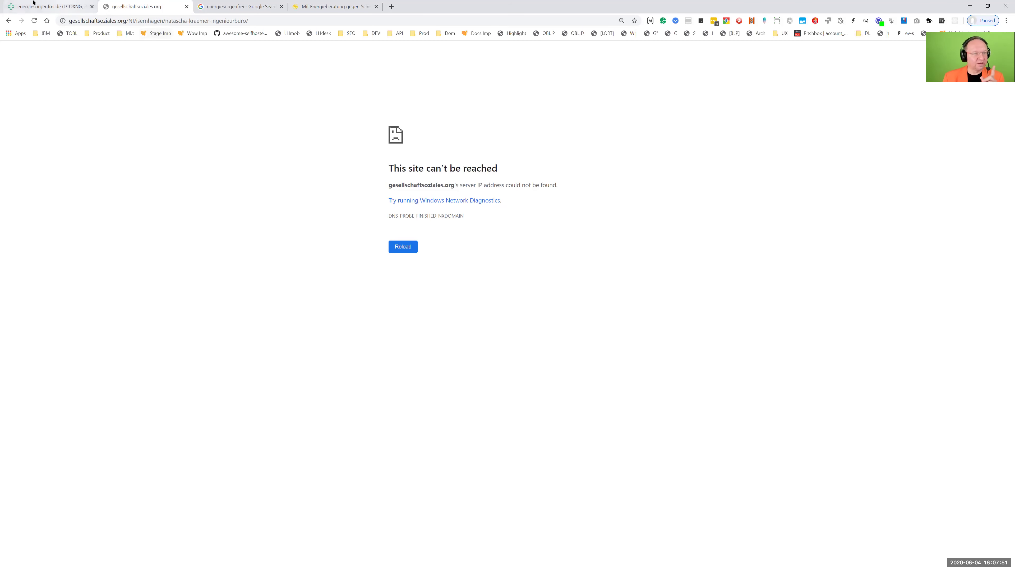
left_click(44, 6)
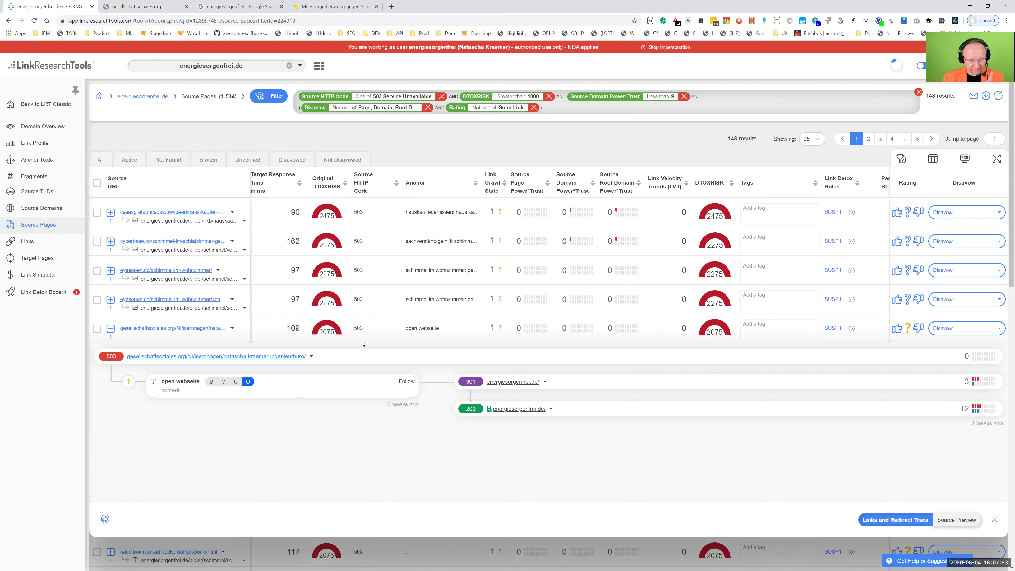
left_click_drag(363, 328, 358, 327)
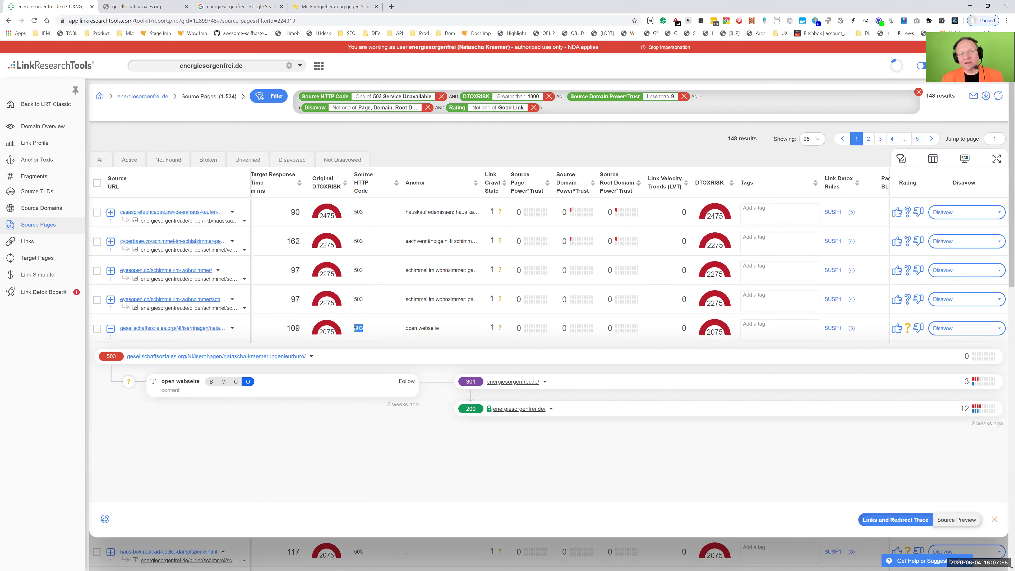
left_click(175, 7)
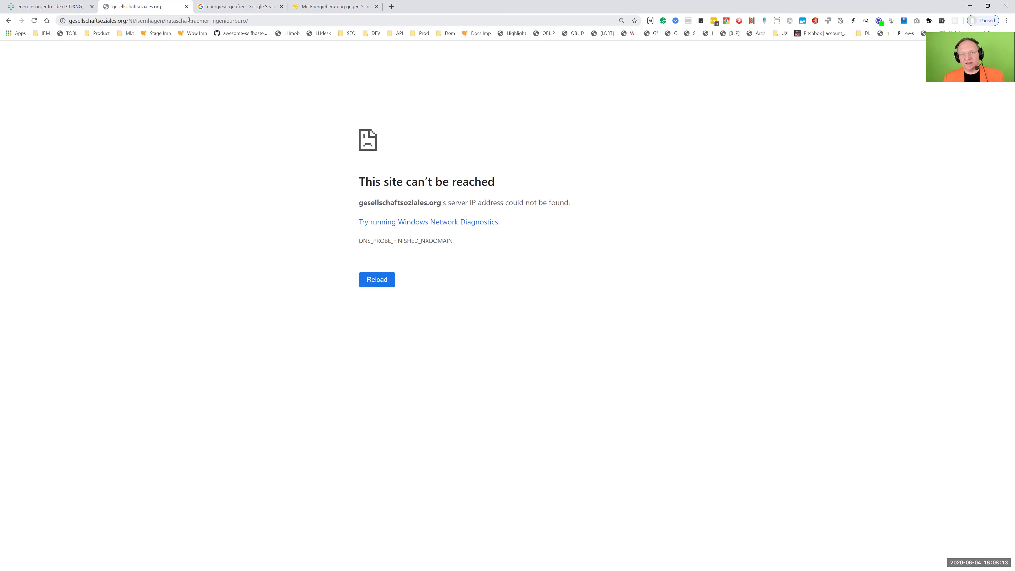
left_click(74, 8)
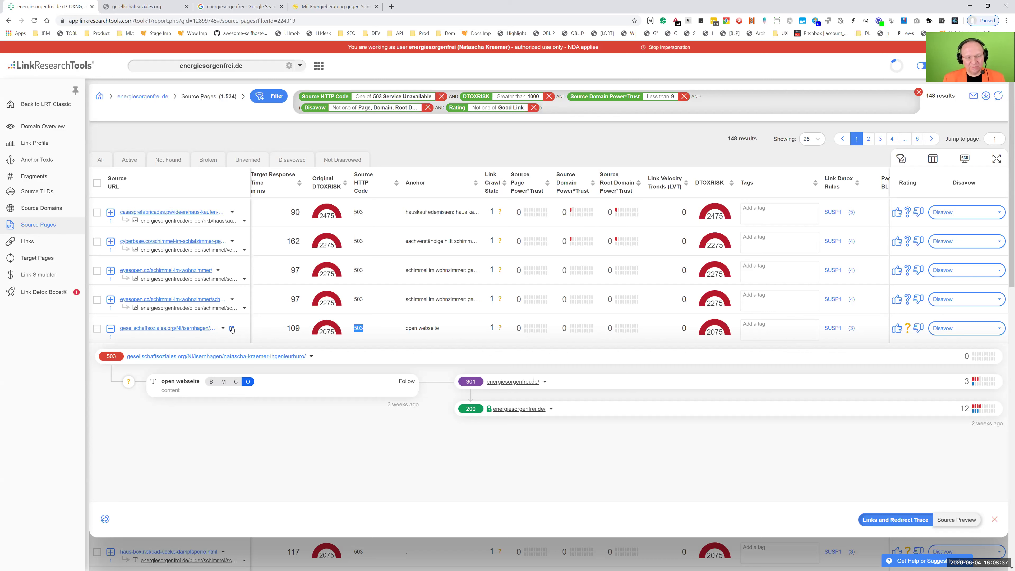
Step: Examine the anchor text of the gesellschaftsoziales.org link and open the historic versions of its source page
left_click(224, 331)
left_click(223, 330)
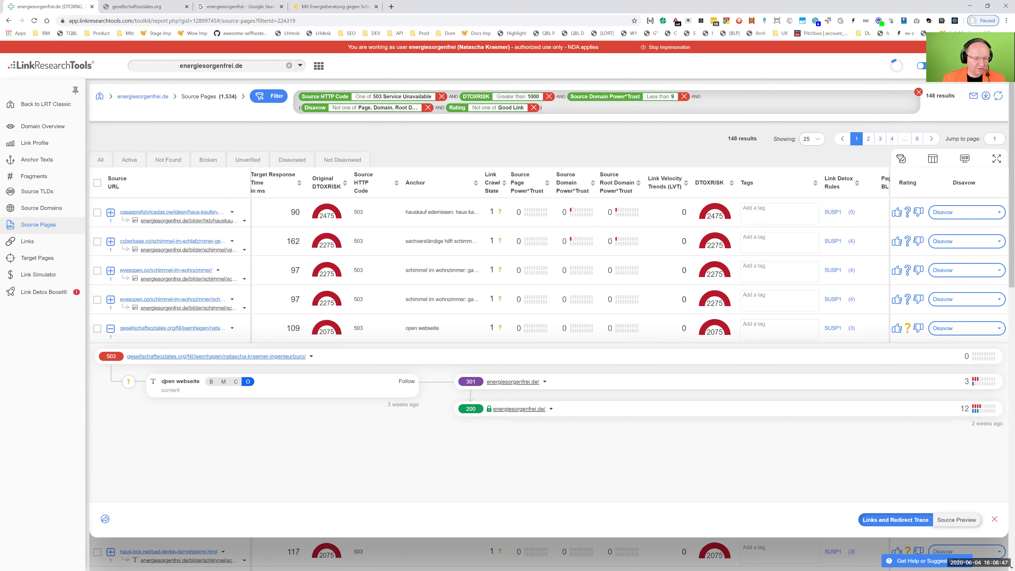
left_click_drag(163, 381, 200, 382)
left_click(226, 434)
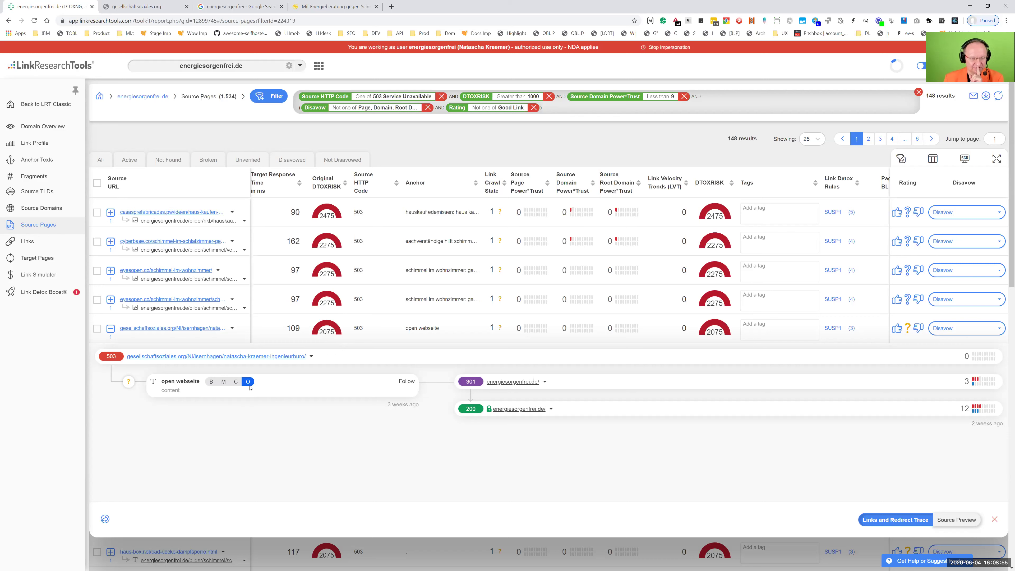
mouse_move(312, 360)
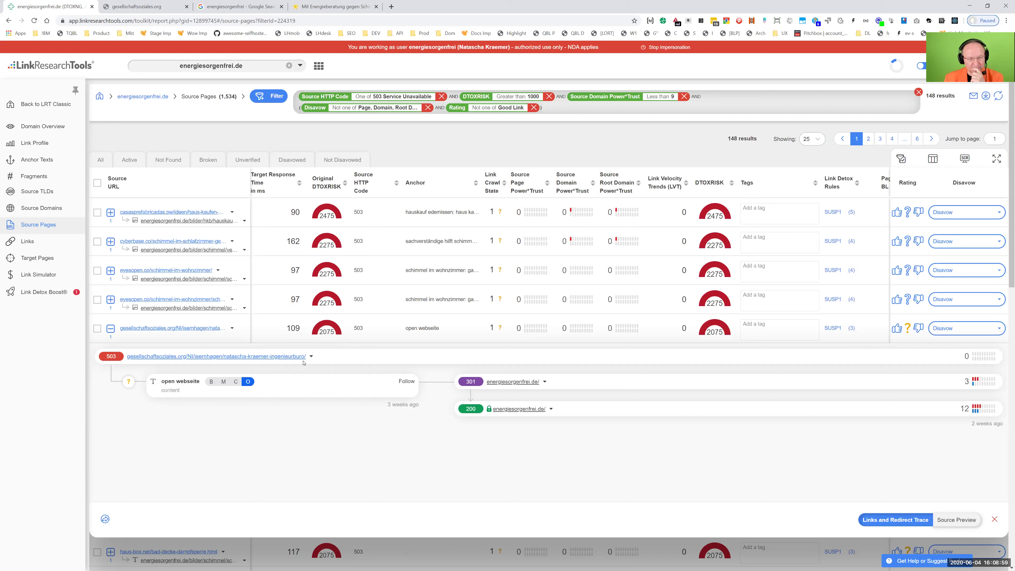
left_click(310, 357)
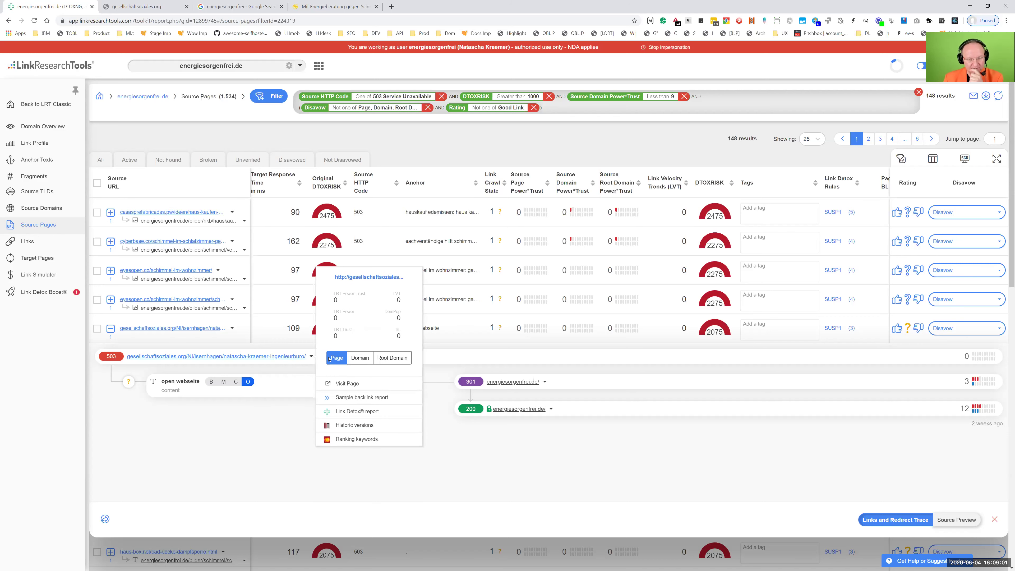
left_click(391, 428)
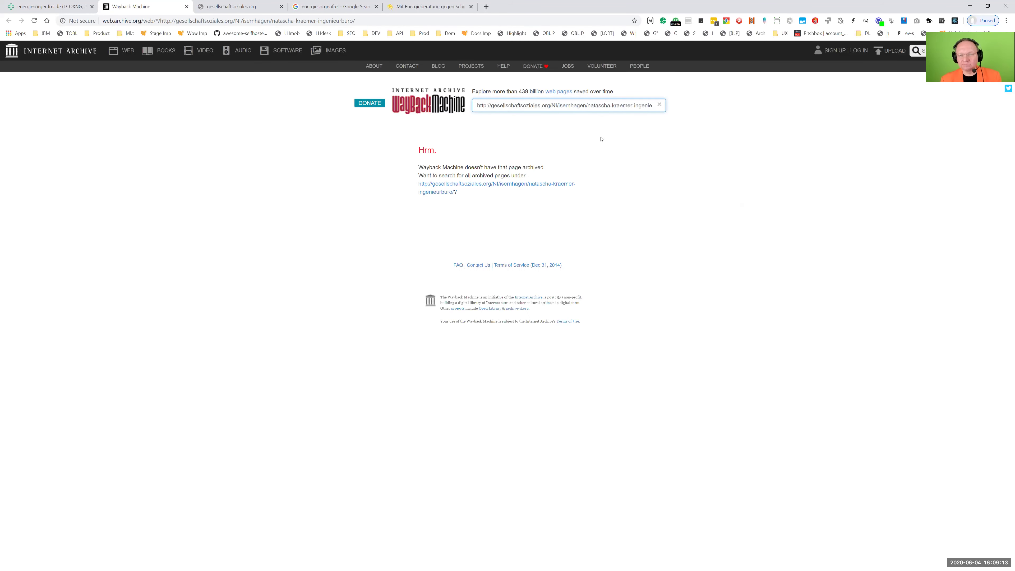
Step: Look up the root of gesellschaftsoziales.org in the Wayback Machine, view the August 9, 2018 snapshot and close the archive
left_click_drag(551, 105, 1007, 113)
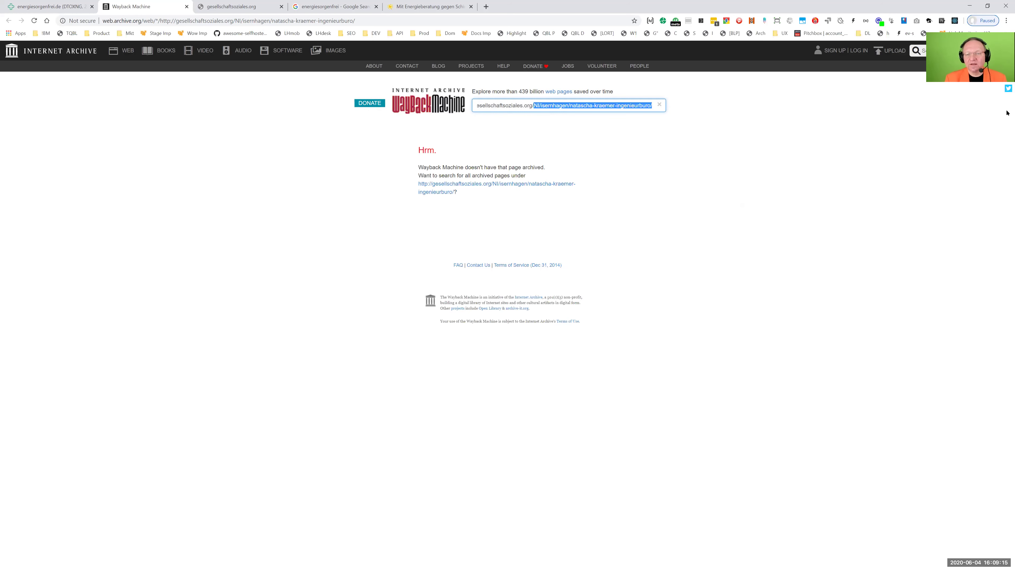
key("BackSpace")
key("Return")
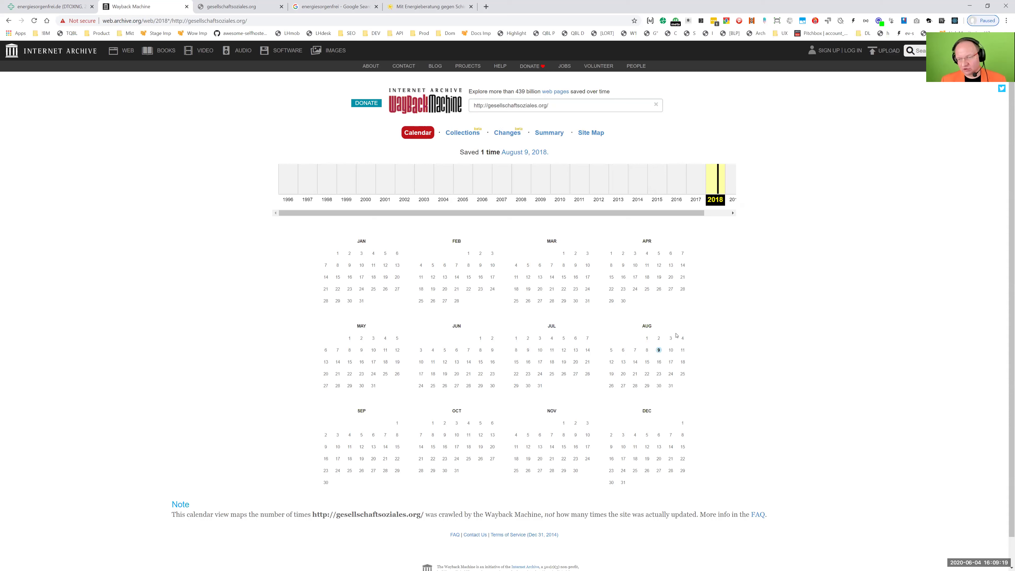
mouse_move(658, 350)
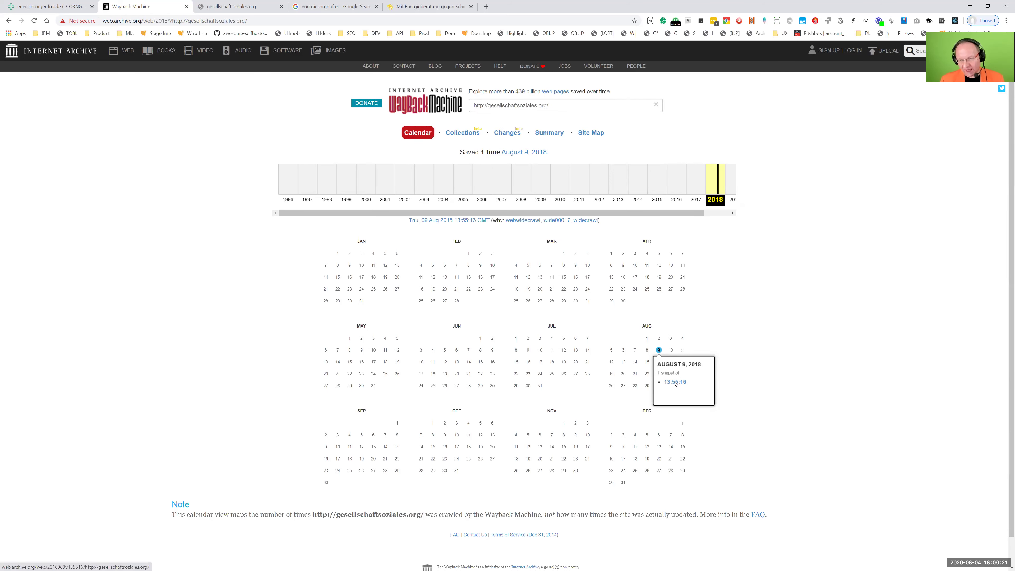
left_click(674, 382)
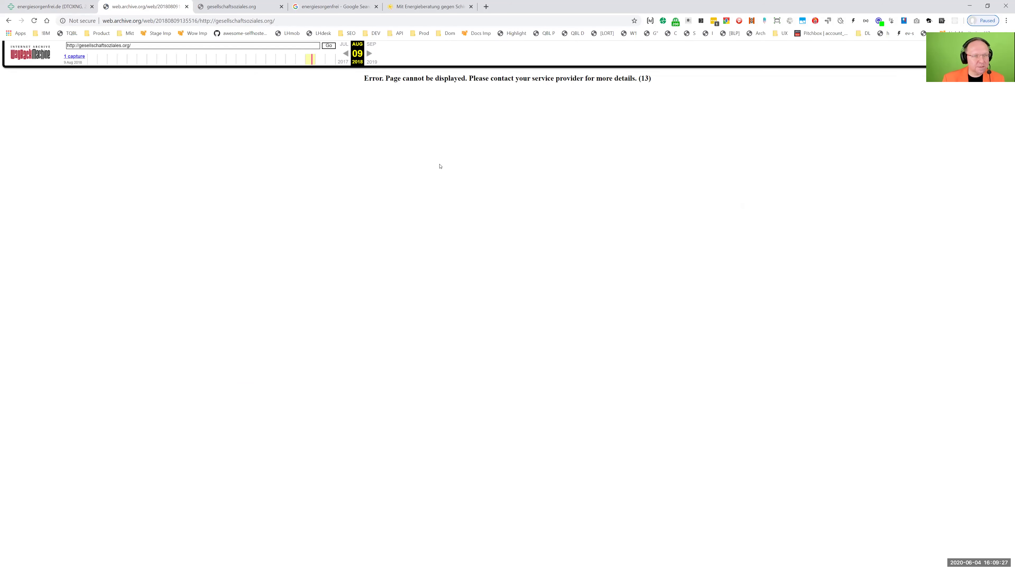
left_click_drag(678, 79, 359, 77)
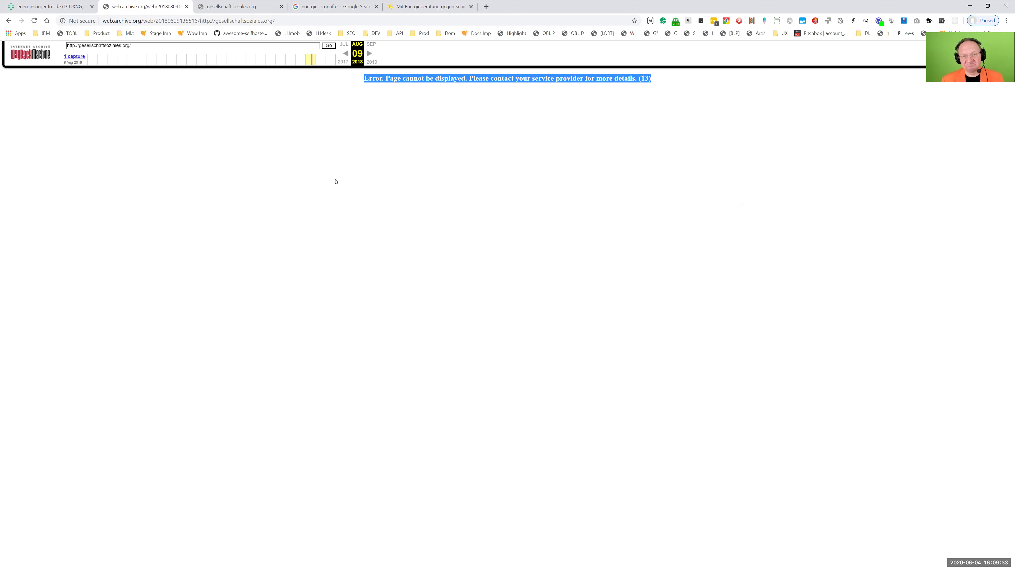
key("ctrl+w")
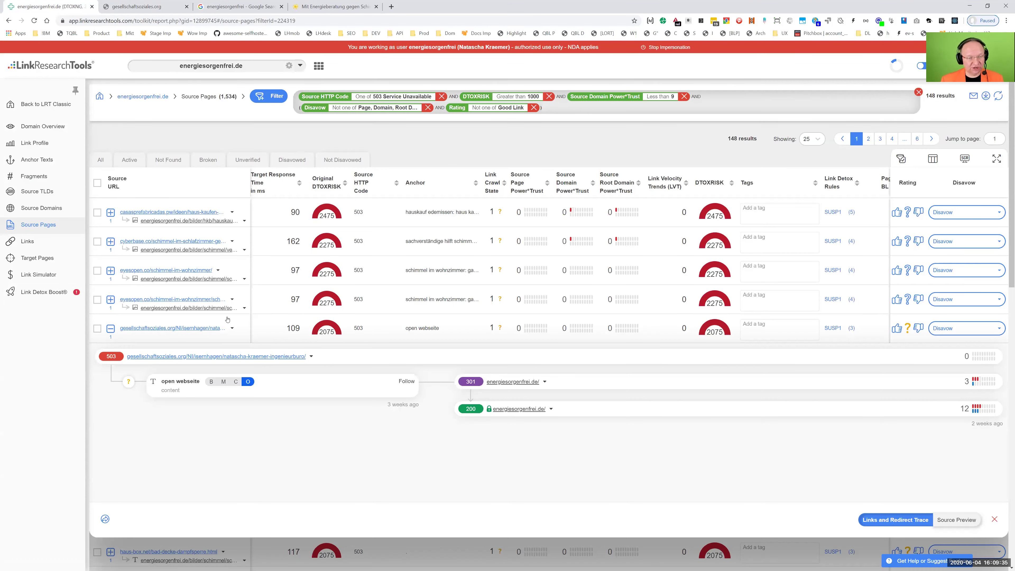
Step: Disavow the gesellschaftsoziales.org link at Root-Domain level
left_click(971, 328)
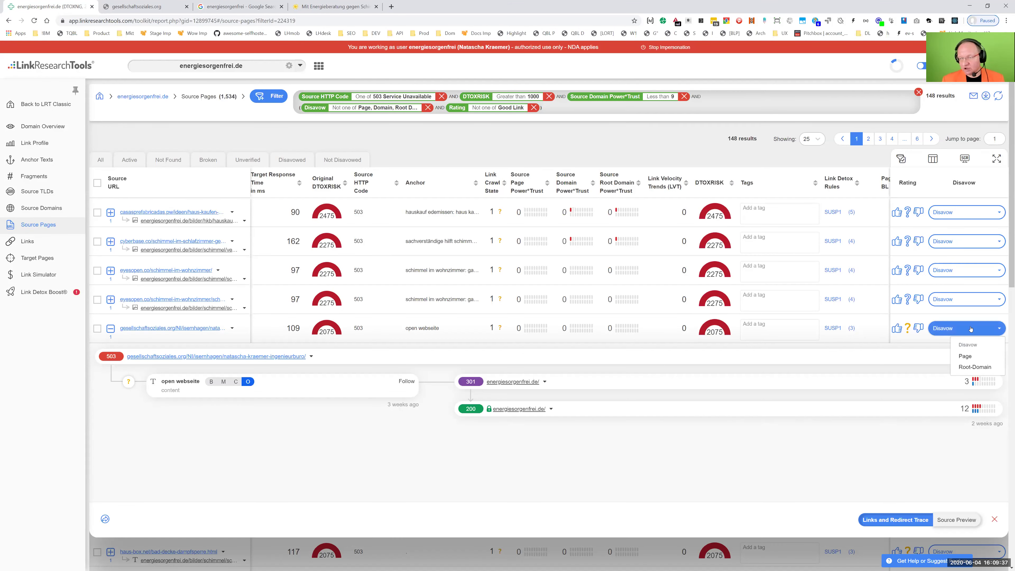
left_click(975, 366)
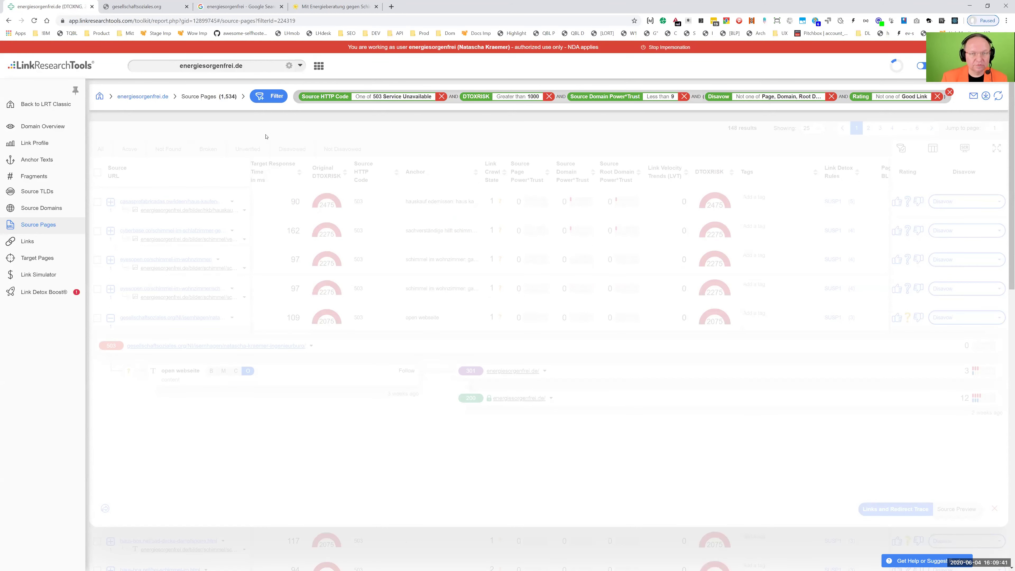
Step: Return to the Domain Overview, apply the fix for the very high risk links with "Unavailable" status and reload the report
left_click(40, 145)
left_click(40, 133)
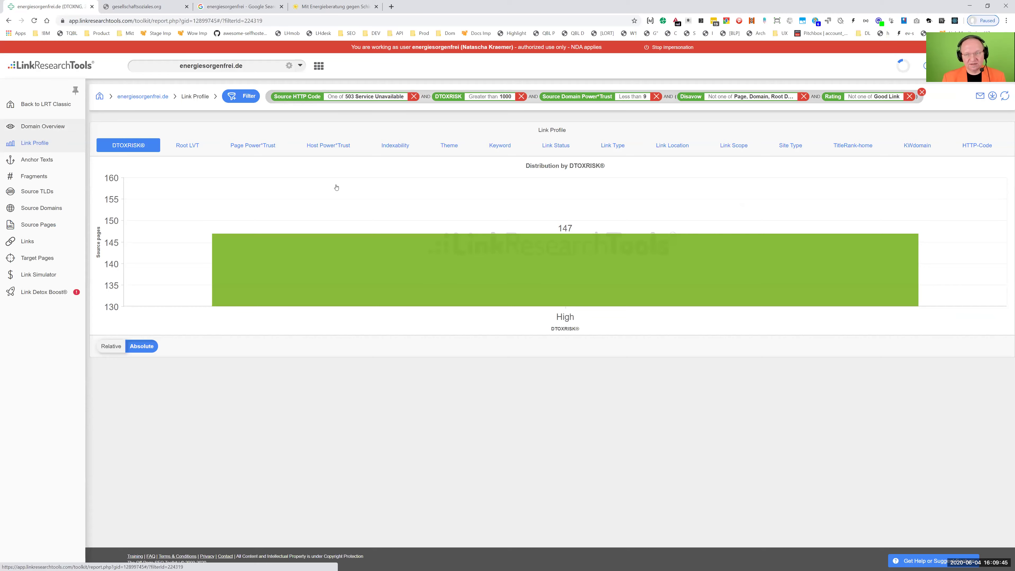
mouse_move(595, 197)
left_mouse_down()
mouse_move(736, 203)
mouse_move(600, 203)
left_mouse_up()
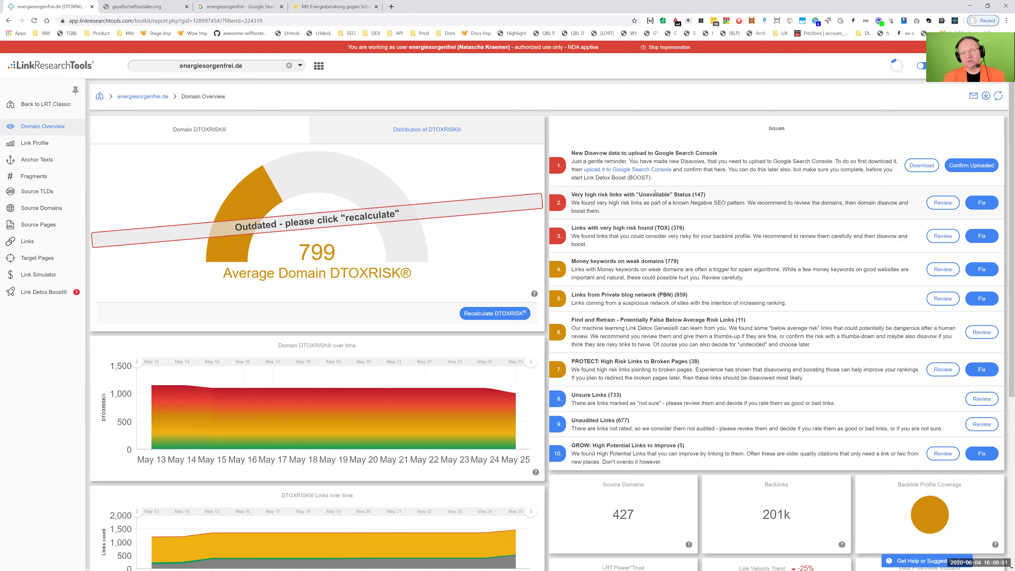
left_click(981, 202)
left_click(572, 331)
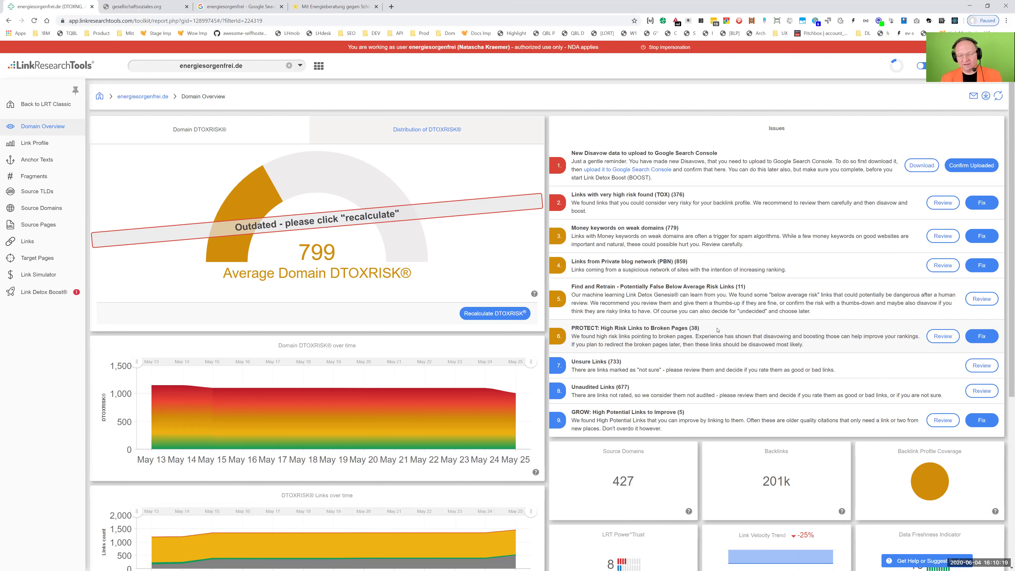
left_click(34, 21)
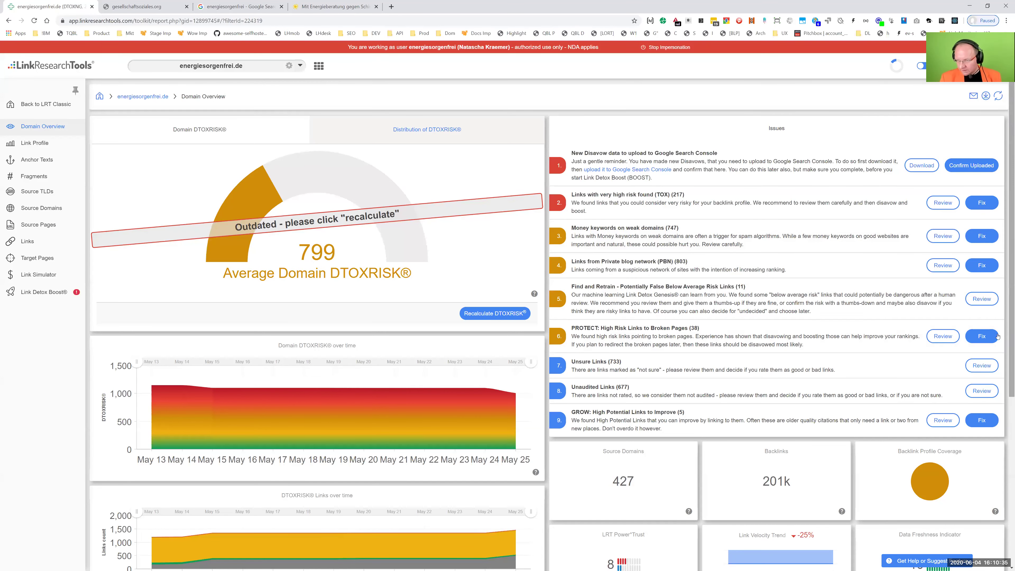
Step: Read the issue "PROTECT: High Risk Links to Broken Pages" and open its links for review
left_click_drag(601, 327, 701, 330)
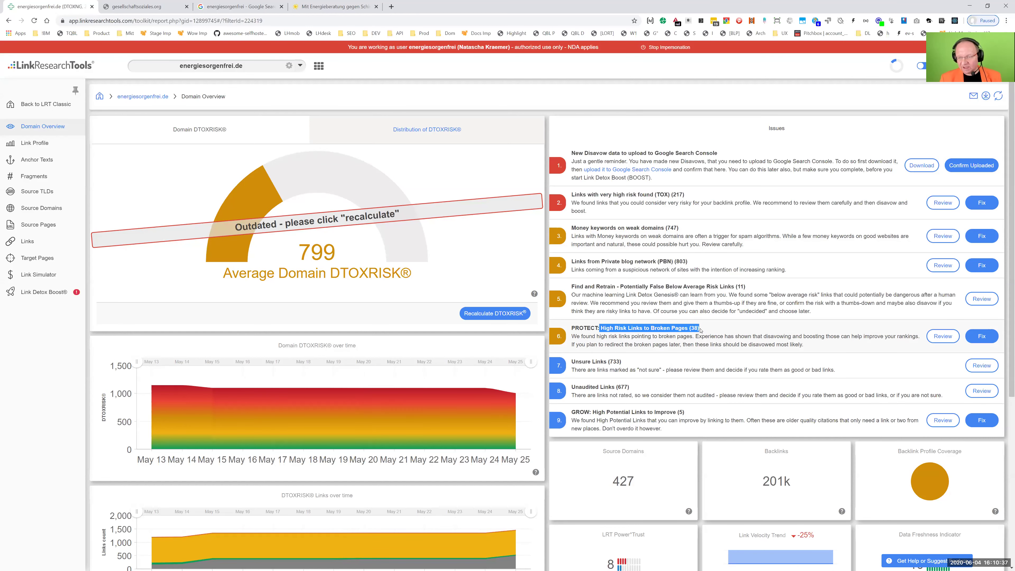
left_click(705, 335)
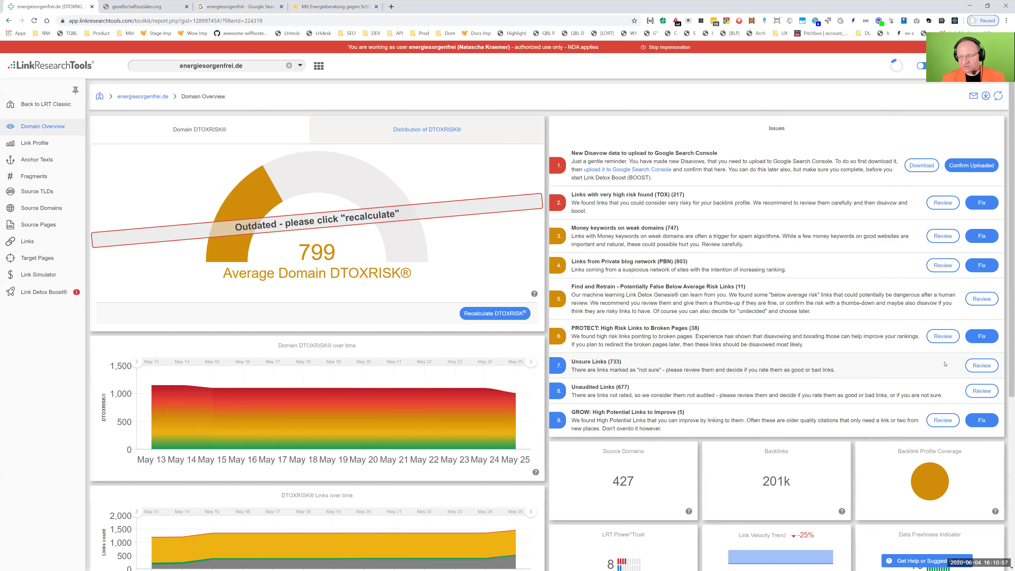
left_click(943, 336)
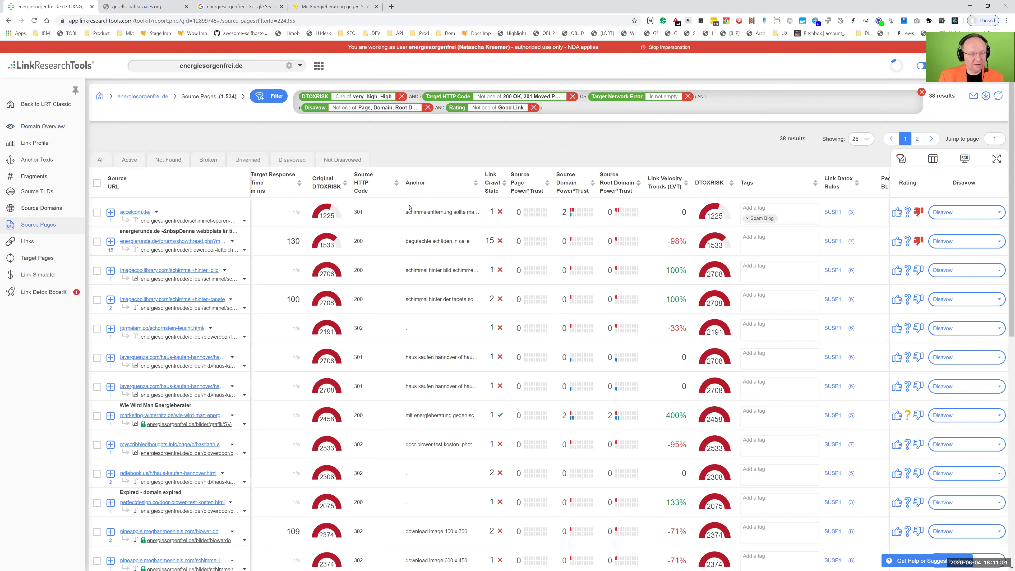
Step: List the target pages of the filtered high risk links and visit the energiesorgenfrei.de/faq page
left_click(34, 260)
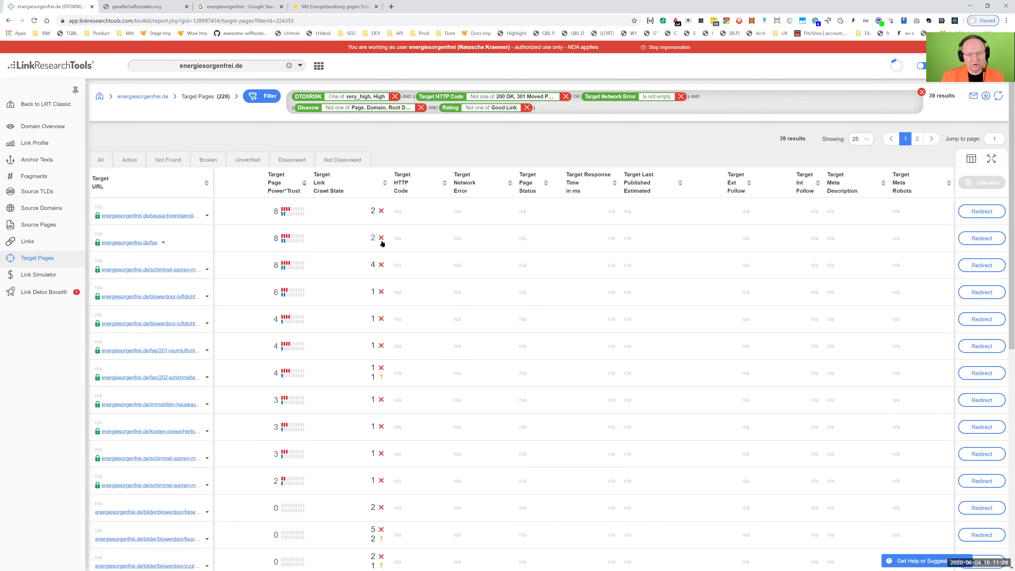
left_click(172, 244)
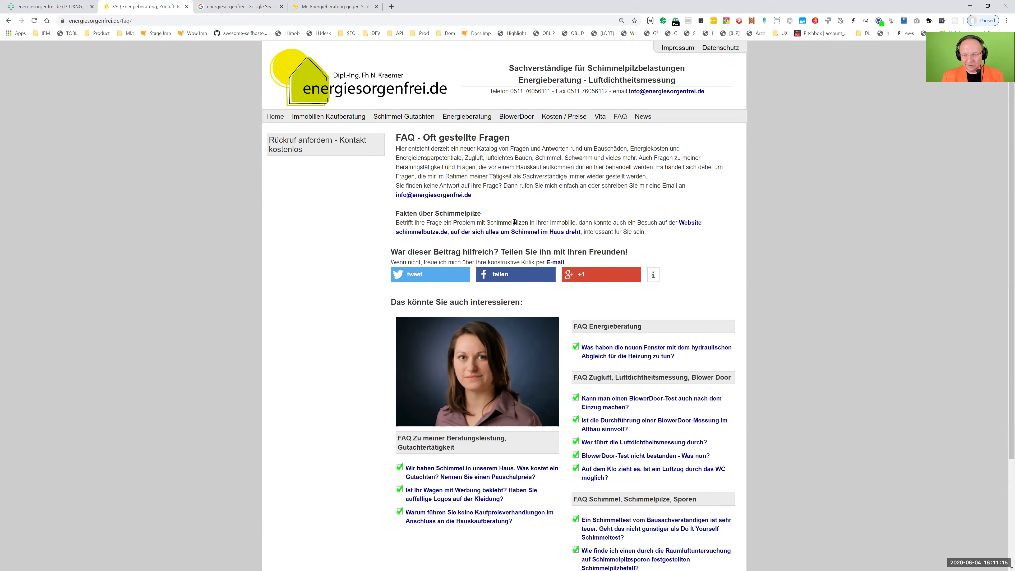
Step: Filter the target pages to "Broken" and visit the schimmel-sporen-messen/Herford.htm page from the list
key("ctrl+w")
key("ctrl+shift+Tab")
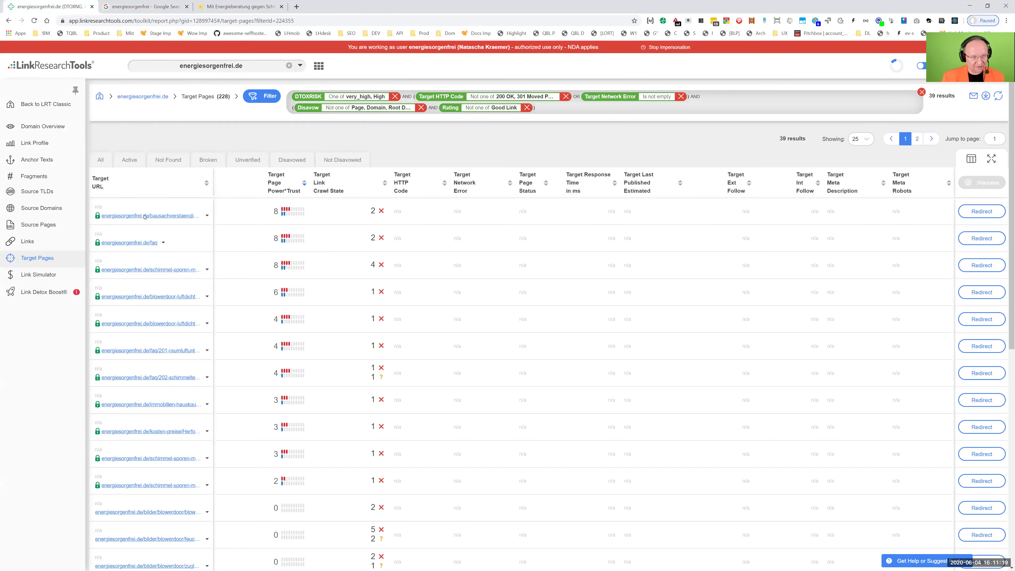
left_click(208, 160)
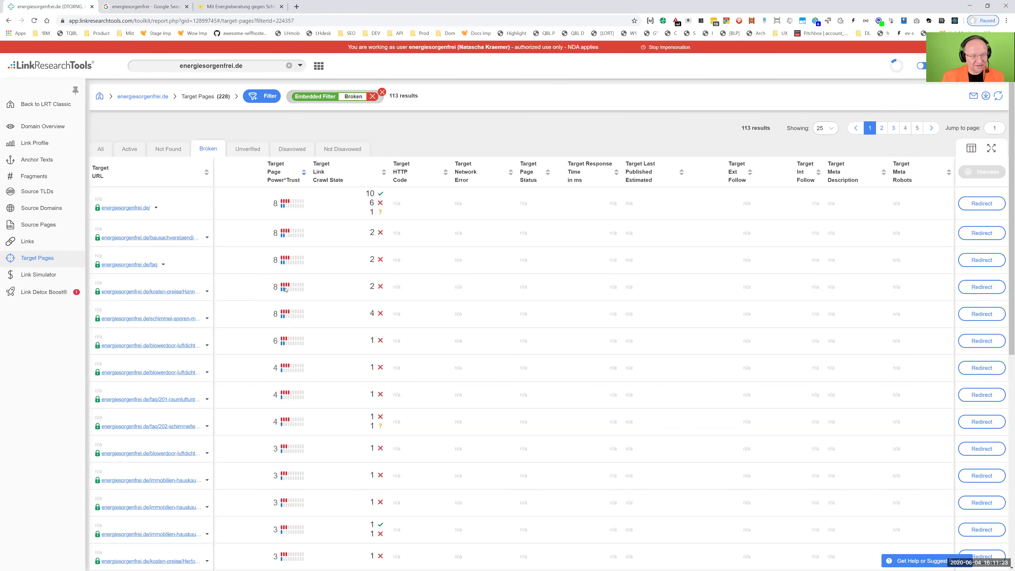
scroll(391, 288, "down", 10)
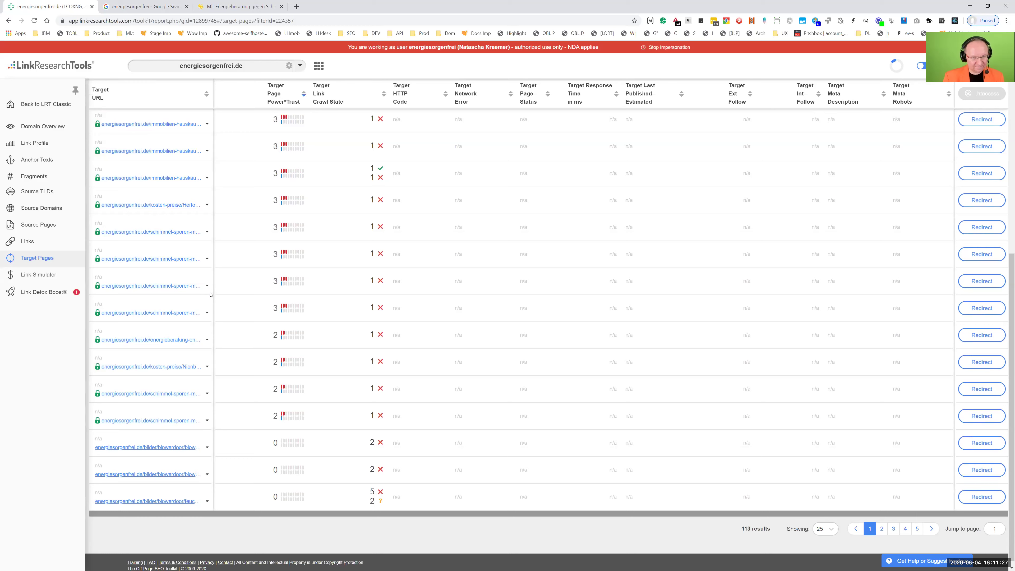
left_click(206, 260)
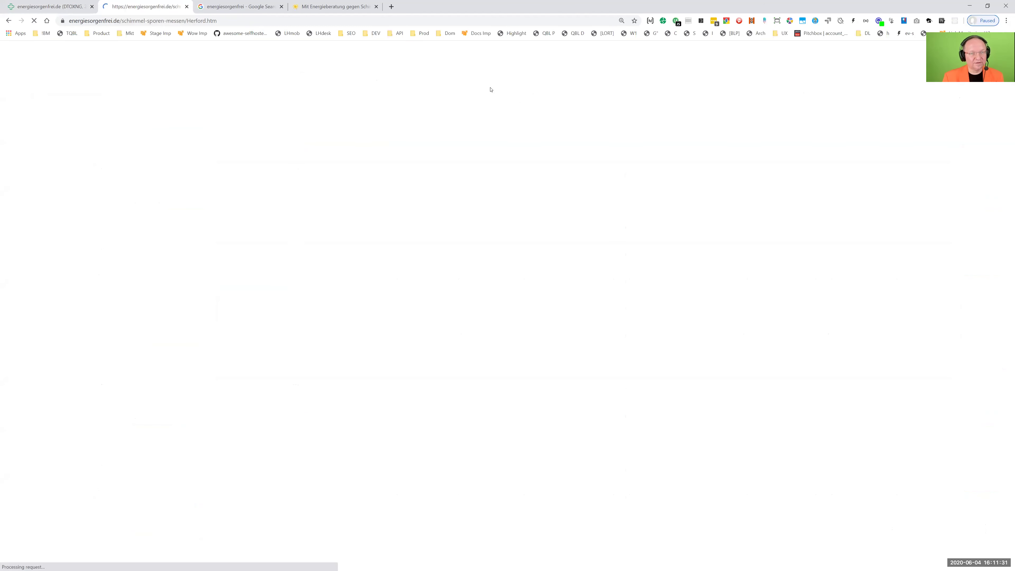
key("ctrl+w")
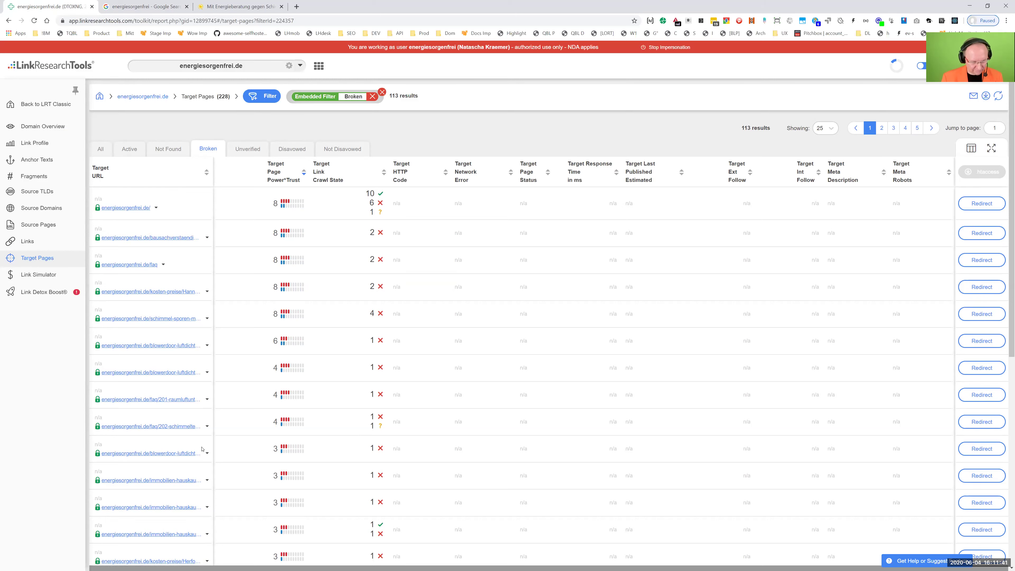
Step: Visit the listed target pages immobilien-hauskauf/Herford.htm and energieberatung-energieausweis/Nienburg.htm to check whether they load
left_click(205, 482)
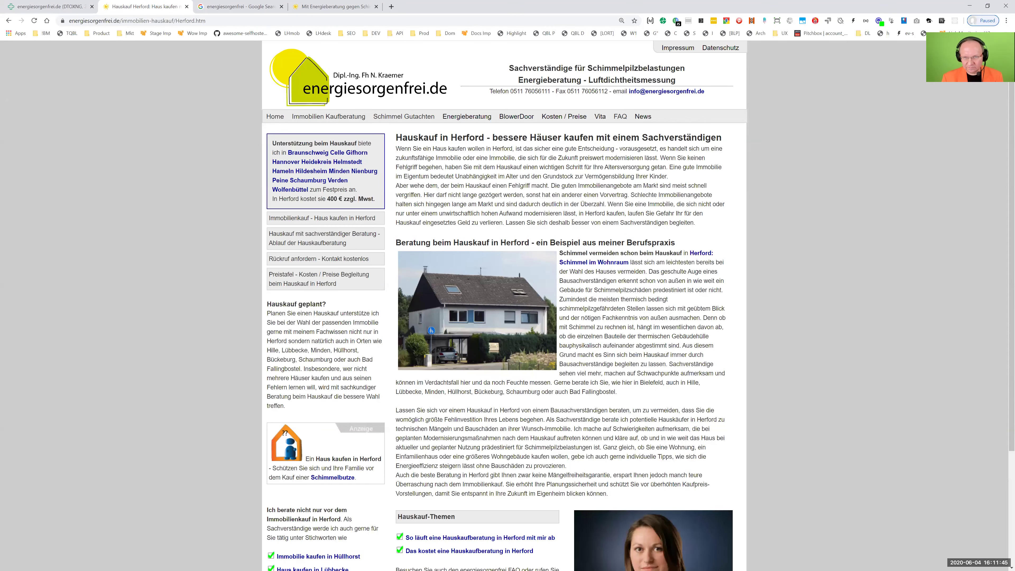
key("ctrl+w")
scroll(209, 423, "down", 5)
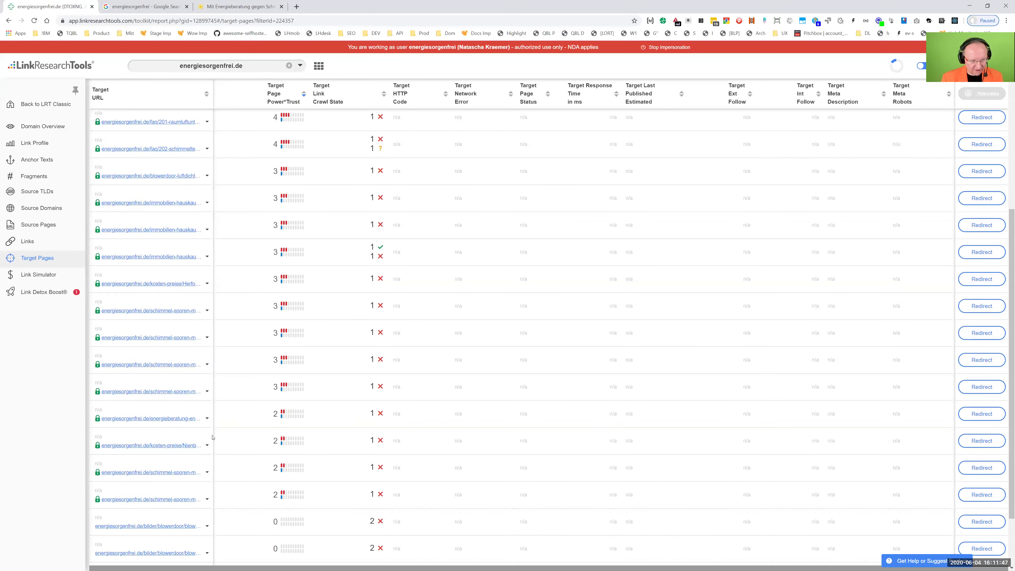
left_click(207, 420)
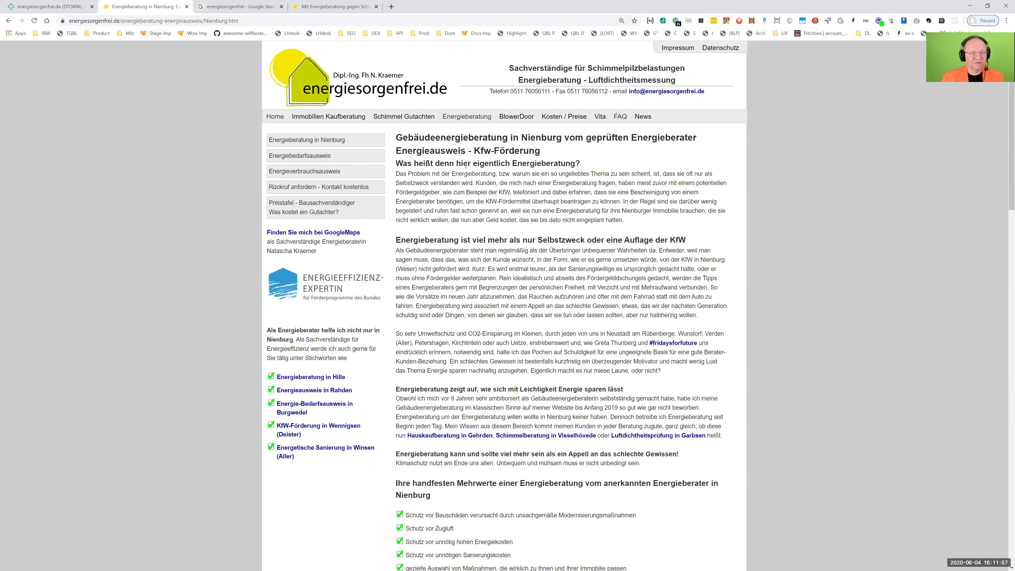
double_click(312, 92)
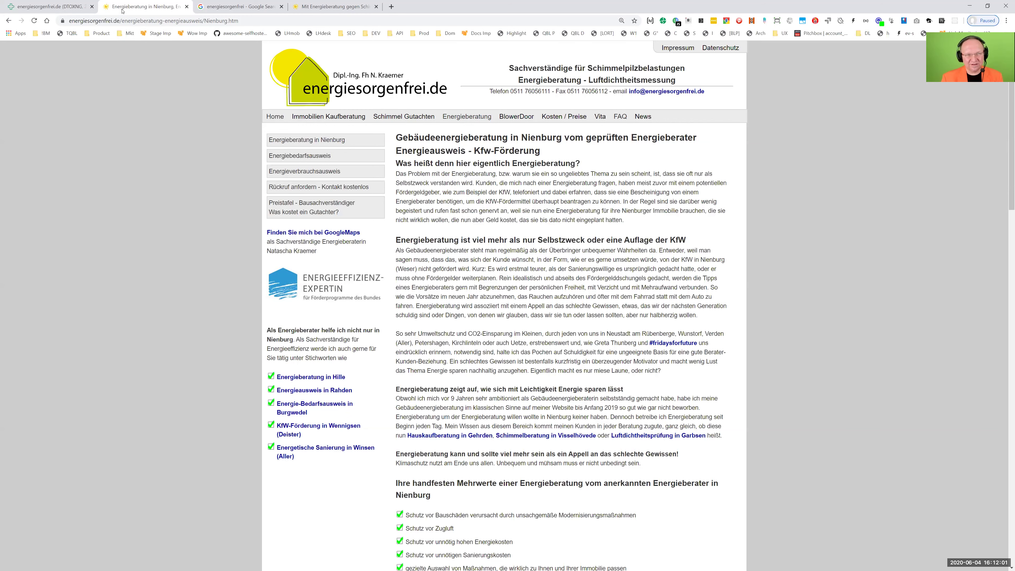
Step: Visit the immobilien-hauskauf/ablauf-hauskaufberatung.php target page and return to the broken target pages list
key("ctrl+1")
scroll(228, 243, "down", 3)
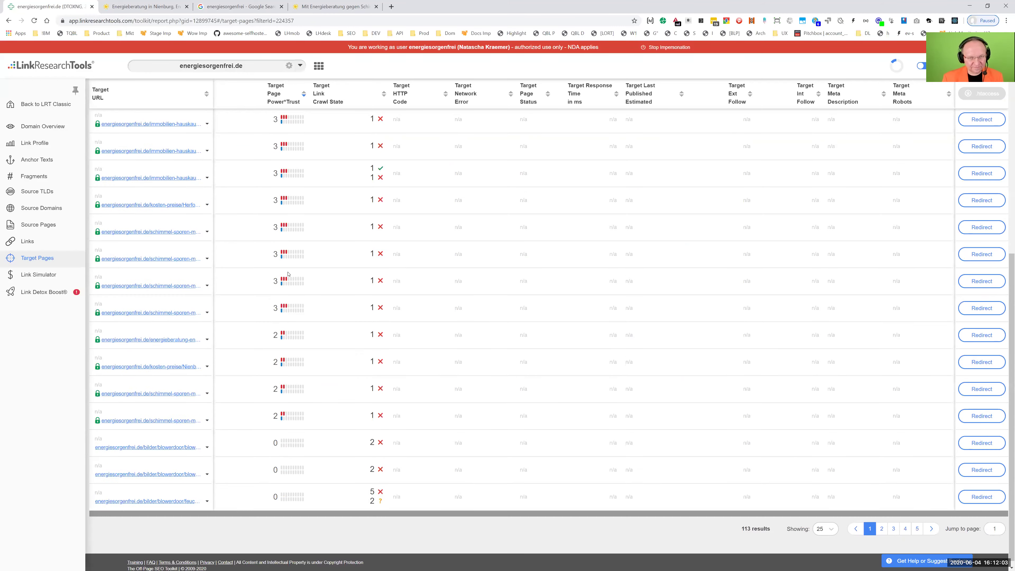
left_click(199, 178)
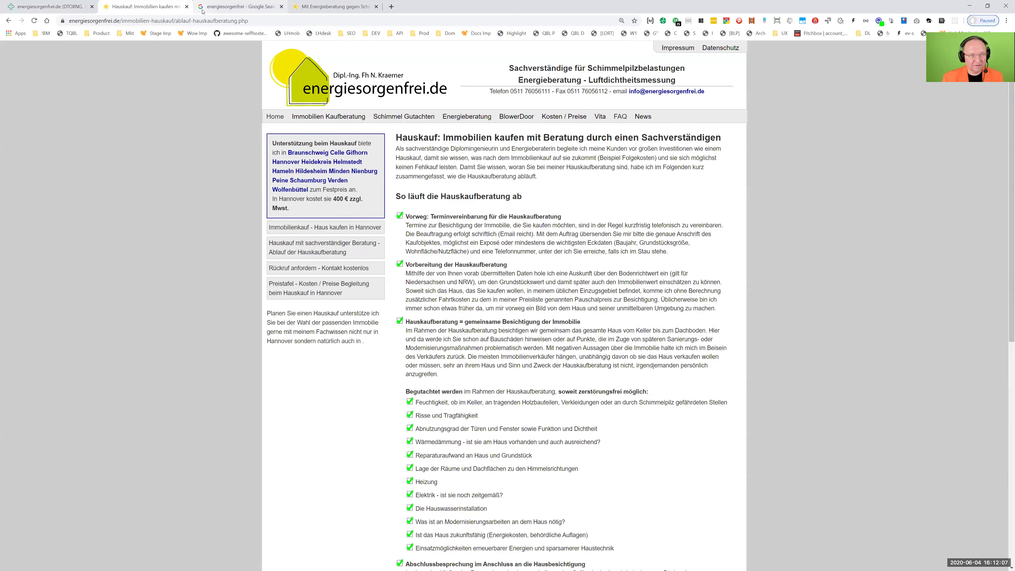
left_click(60, 3)
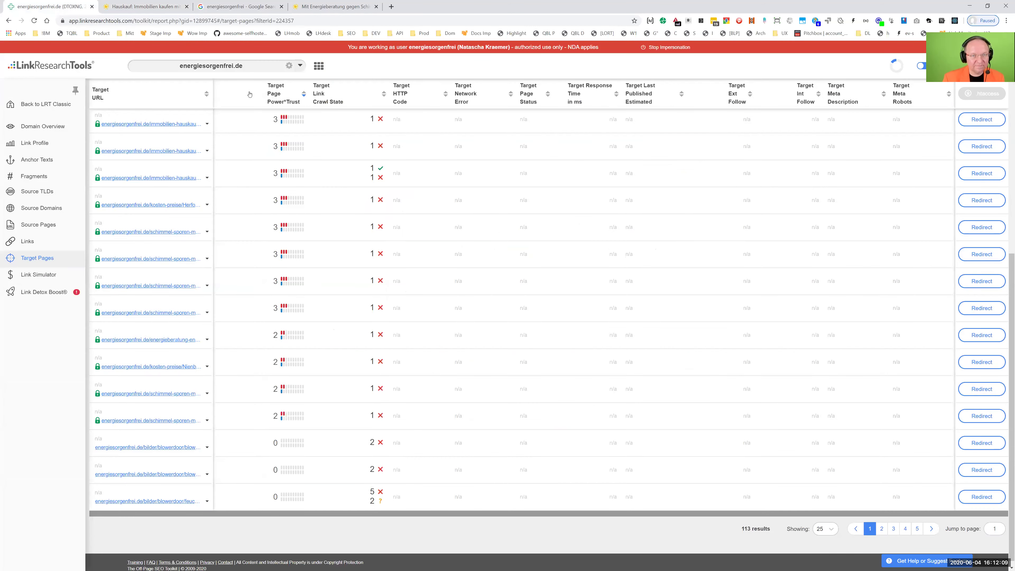
left_click(169, 2)
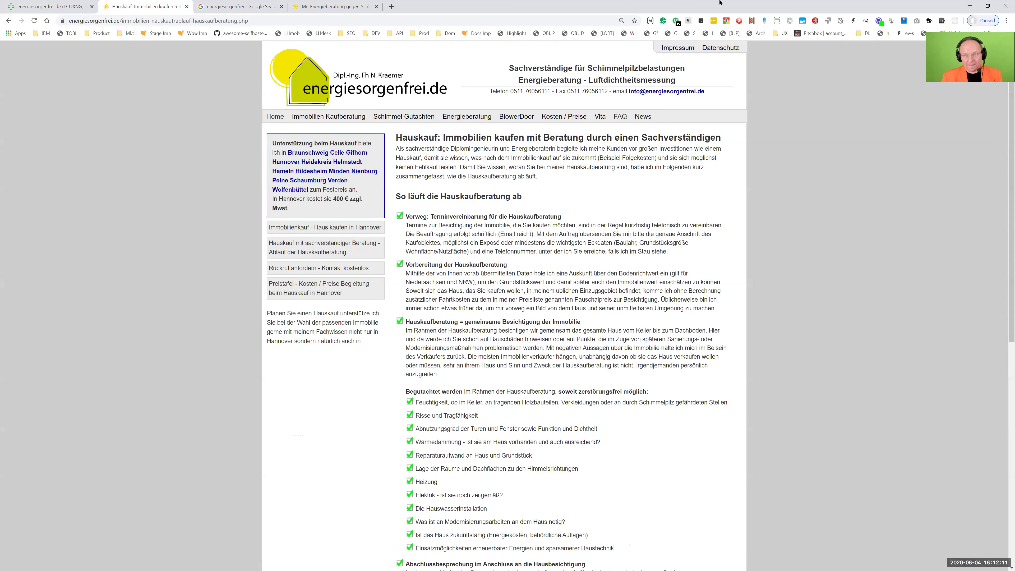
left_click(56, 6)
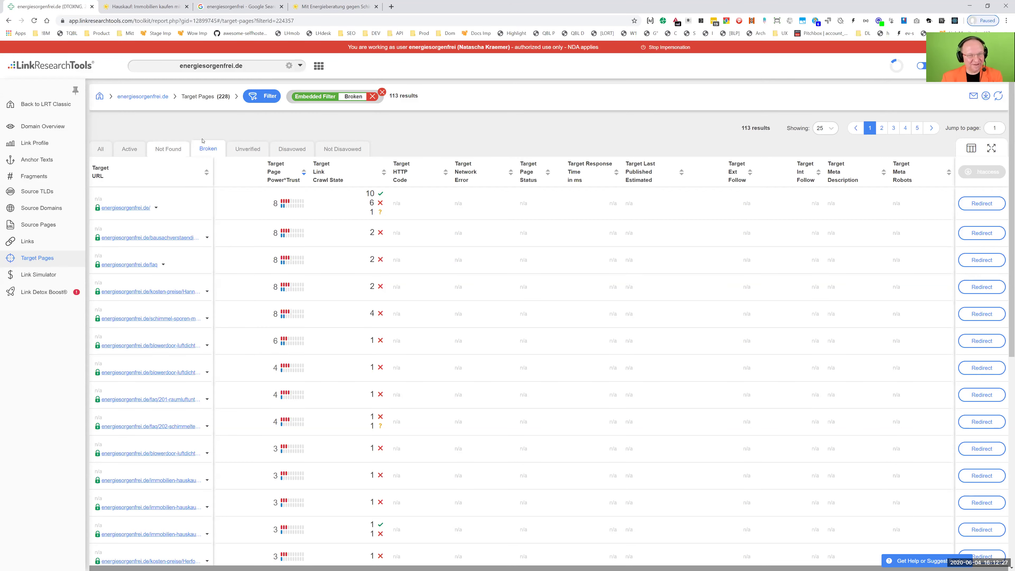
Step: Return to the Domain Overview and set up a report rerun for the domain as a complete link audit of the backlink profile
left_click(58, 129)
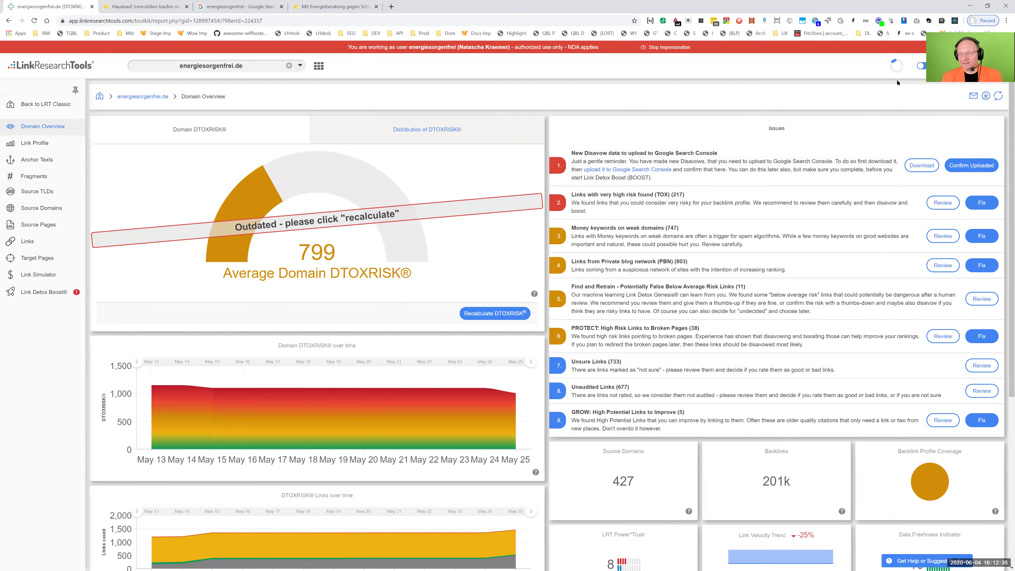
left_click(999, 96)
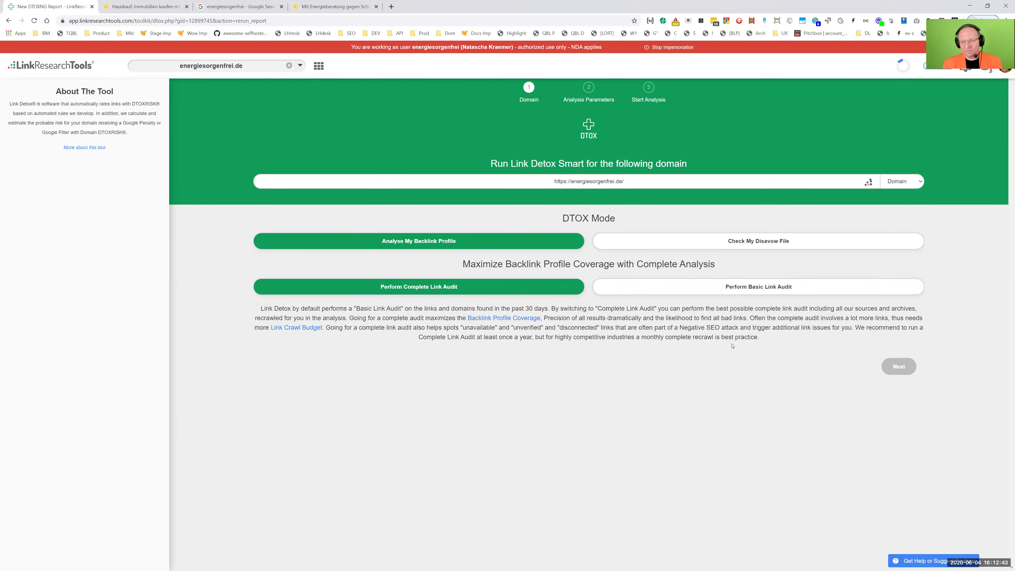
left_click(641, 183)
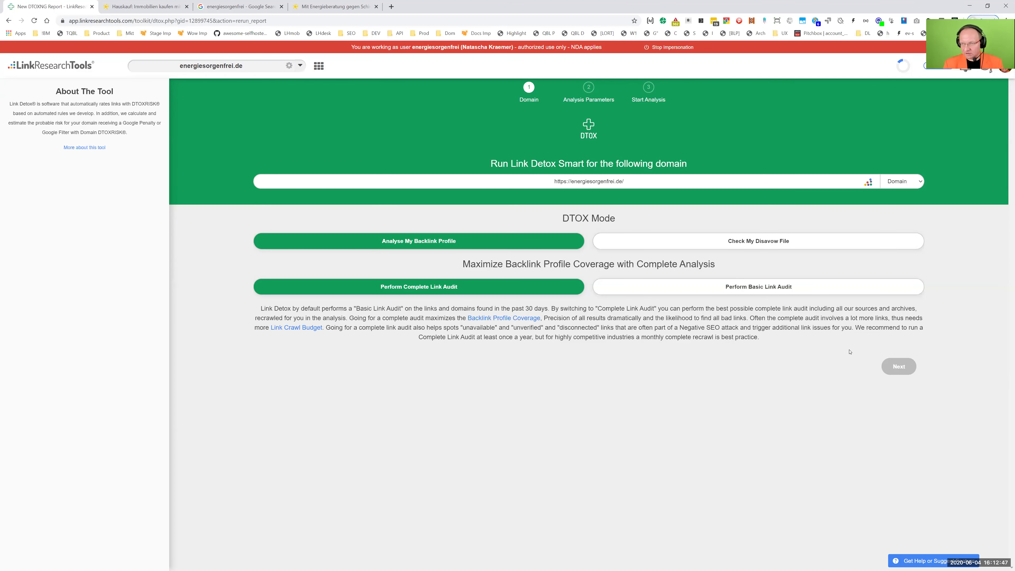
left_click(897, 396)
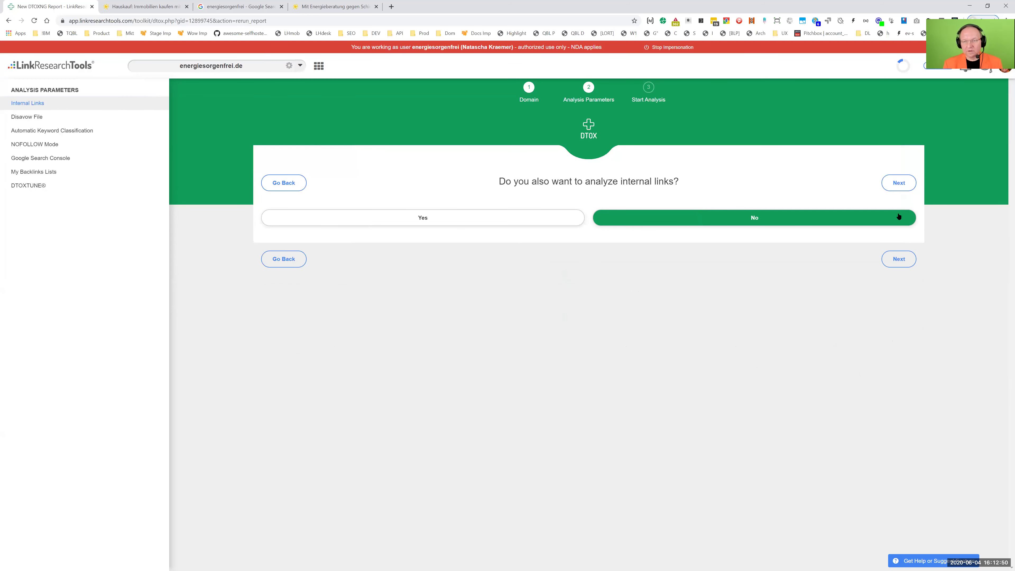
Step: Go back from the disavow file question and choose to analyze internal links as well
left_click(903, 185)
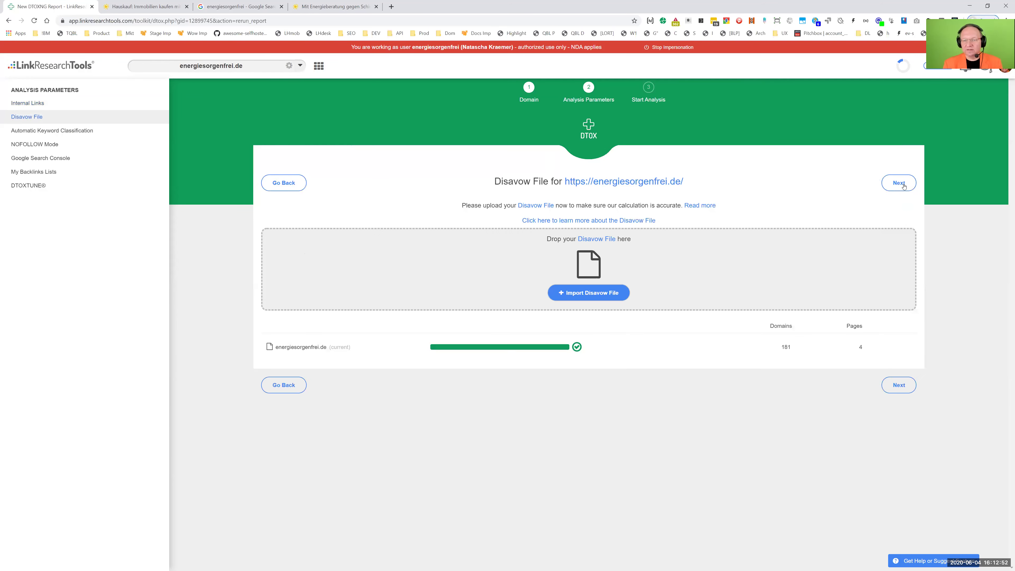
left_click(296, 183)
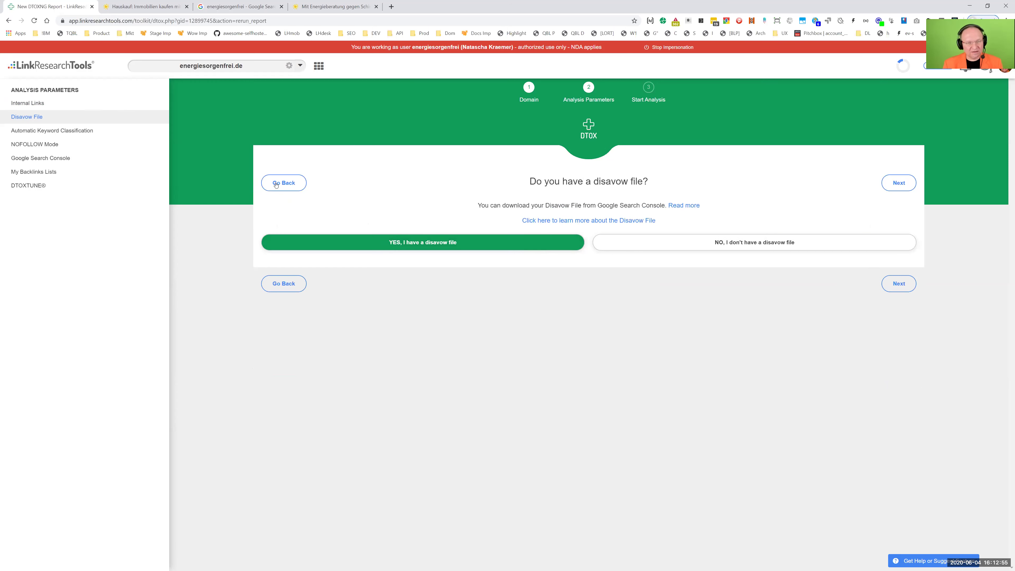
left_click(276, 185)
left_click(556, 225)
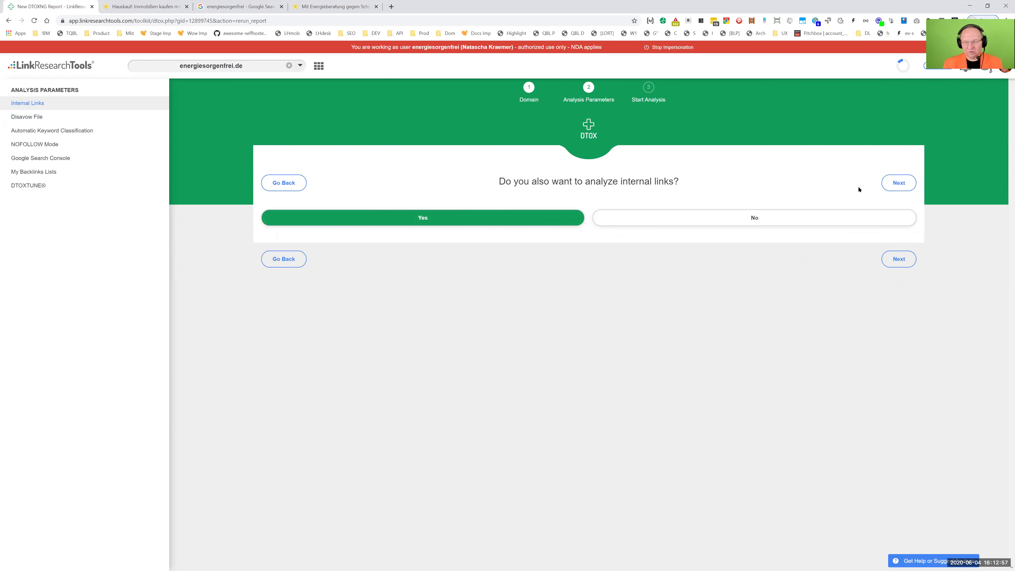
left_click(906, 186)
triple_click(363, 221)
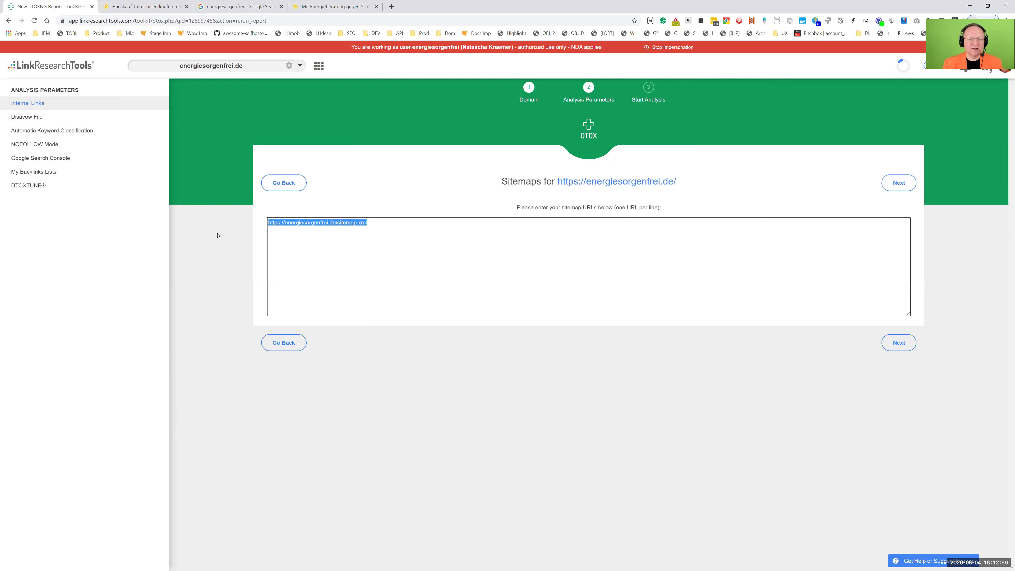
left_click(446, 334)
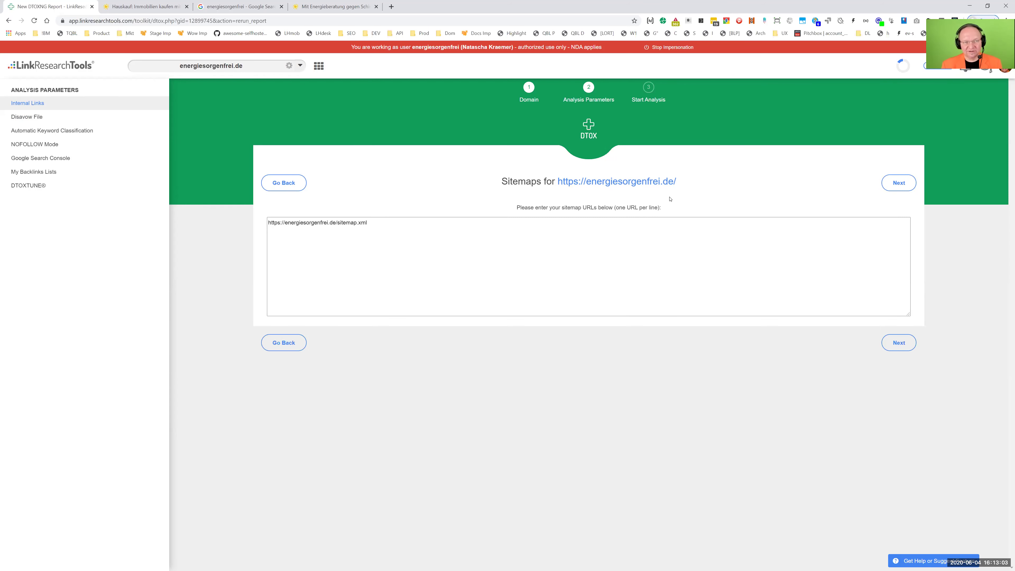
left_click(912, 185)
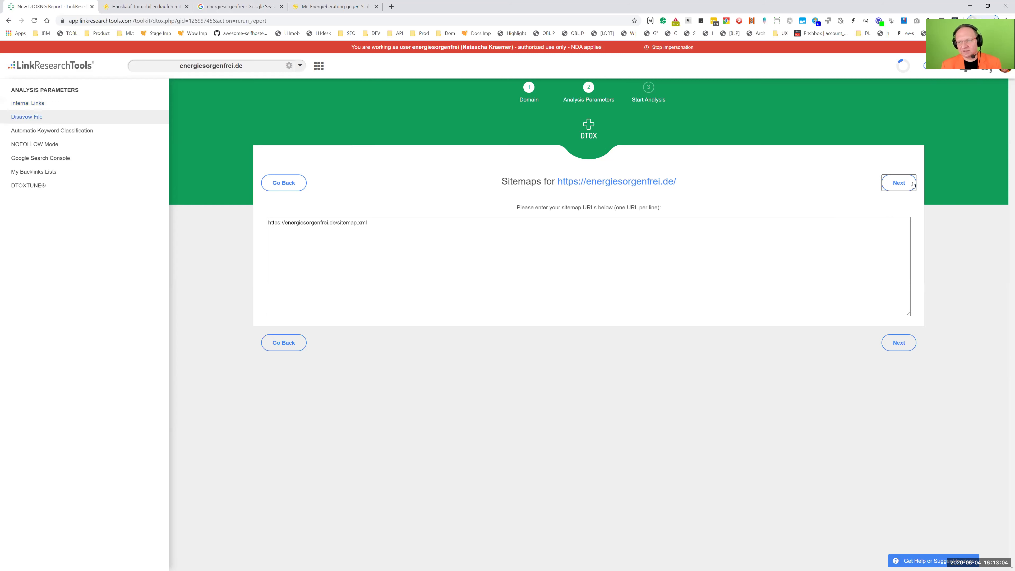
left_click(883, 185)
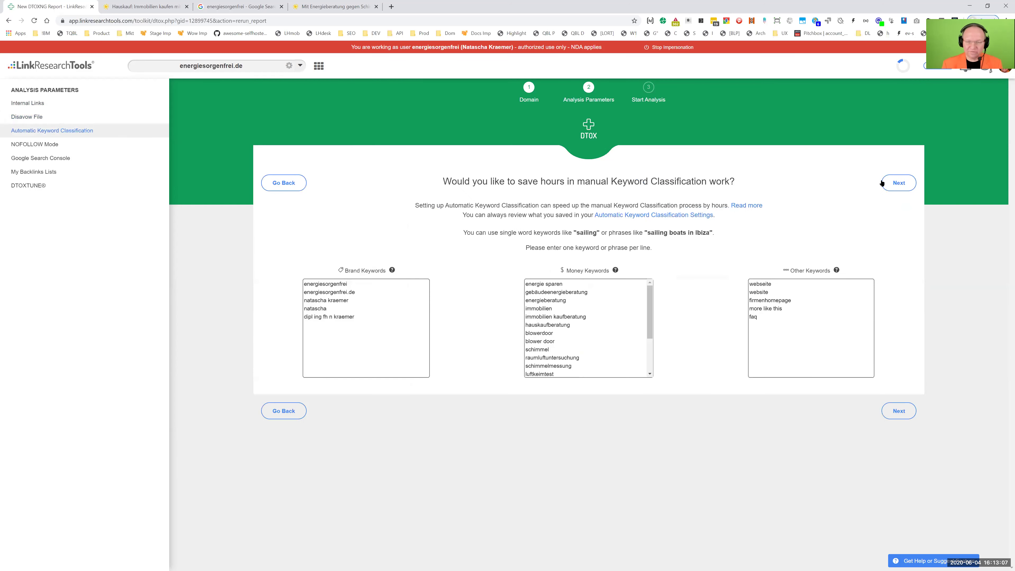
Step: Review the brand keywords of the automatic keyword classification, comparing them with the money keywords
left_click(398, 335)
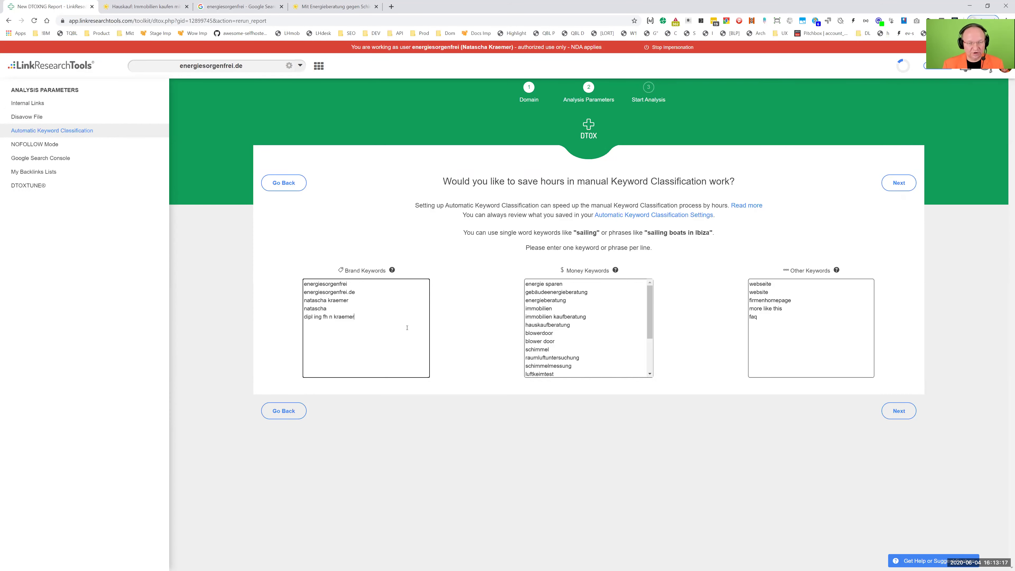
left_click_drag(351, 284, 297, 283)
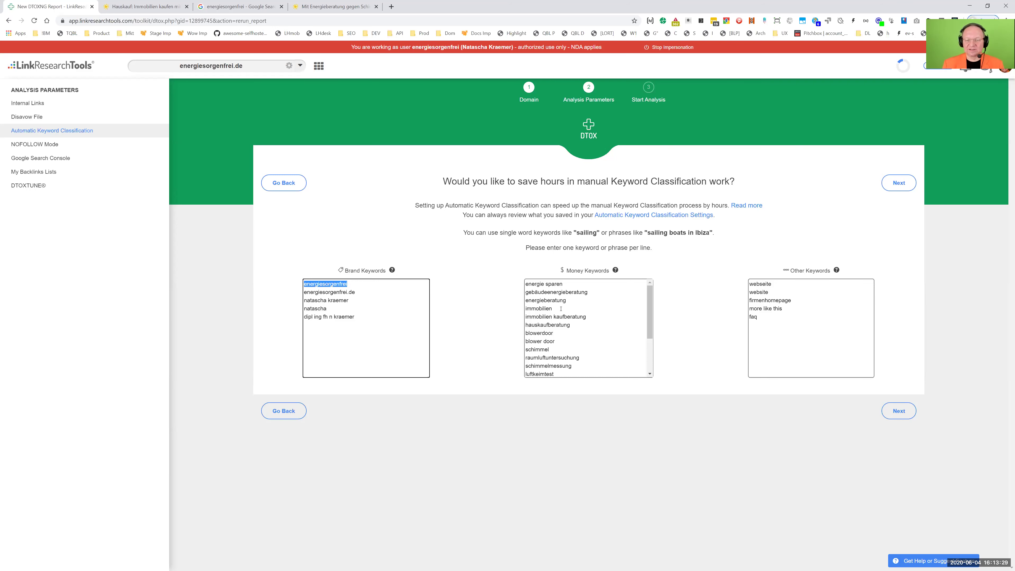
left_click(590, 332)
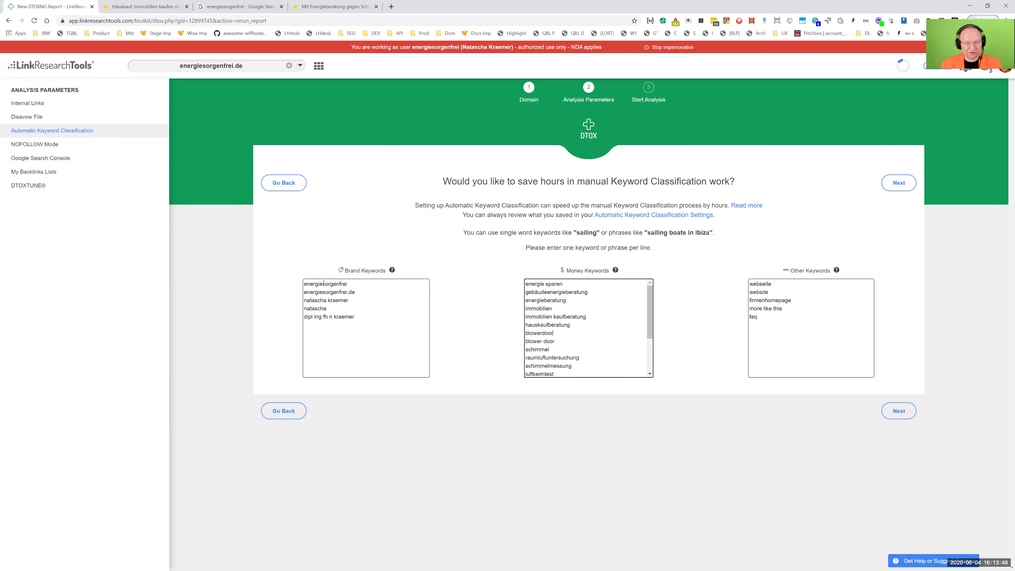
left_click(380, 323)
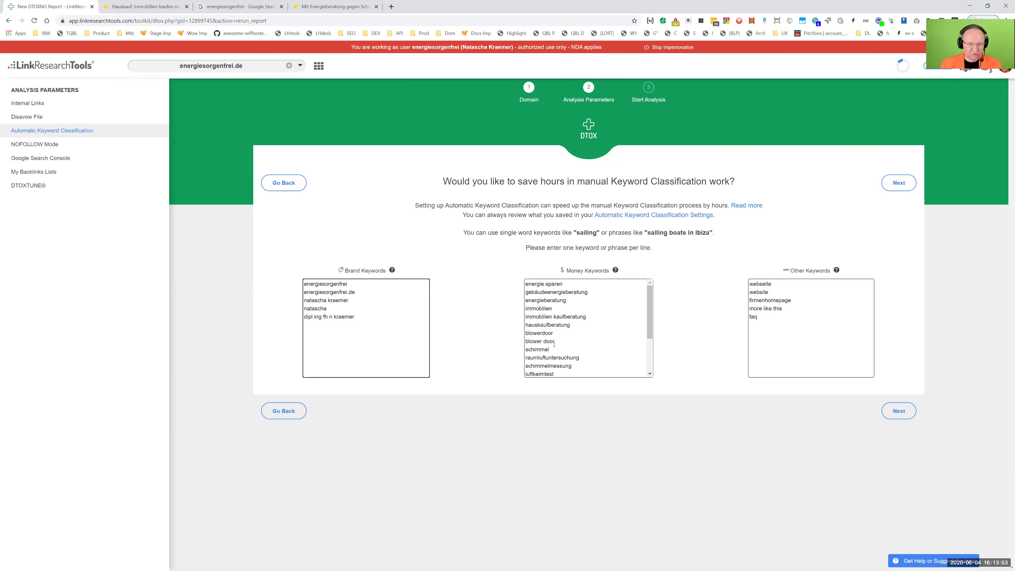
Step: Read through the complete list of money keywords in the automatic keyword classification
left_click(563, 331)
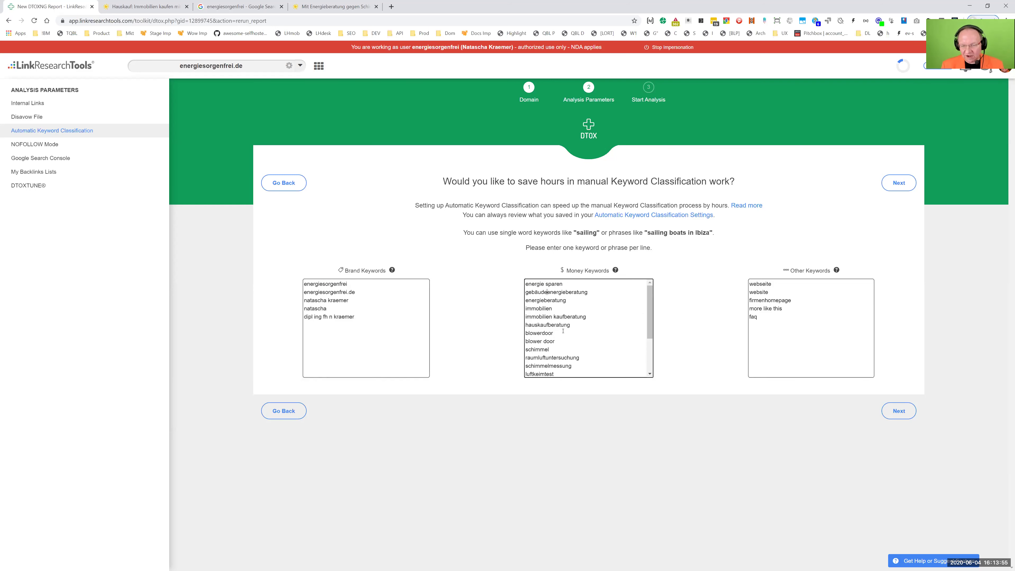
left_click_drag(526, 291, 550, 350)
left_click_drag(650, 319, 652, 343)
left_click(591, 325)
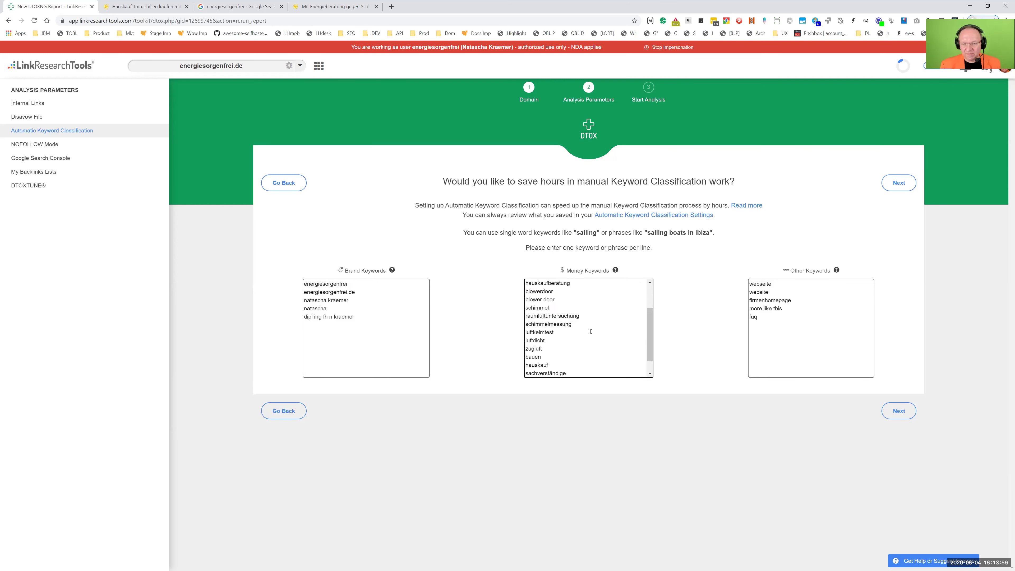
scroll(591, 331, "down", 1)
scroll(577, 345, "up", 2)
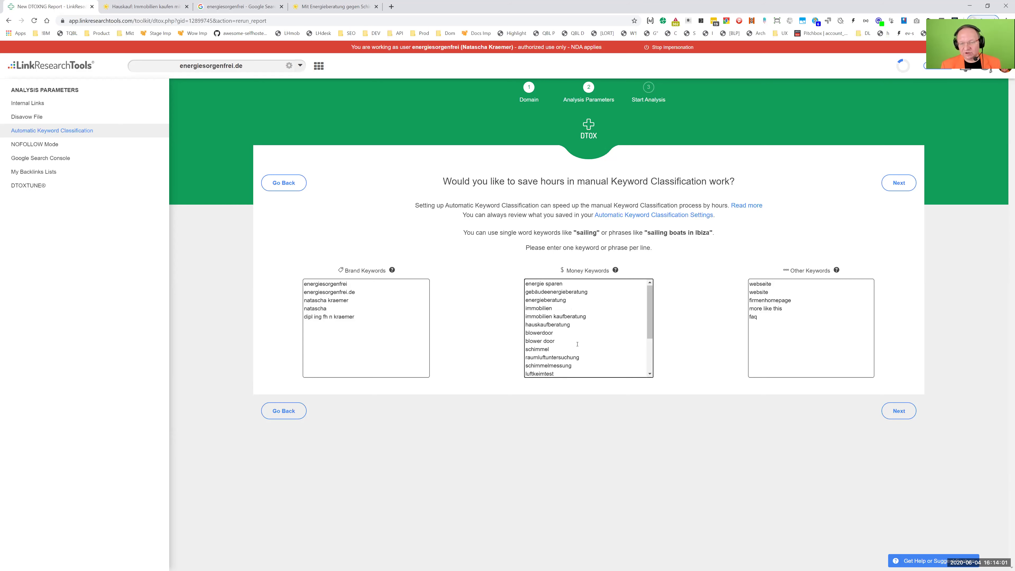
left_click_drag(565, 305, 525, 309)
left_click(504, 315)
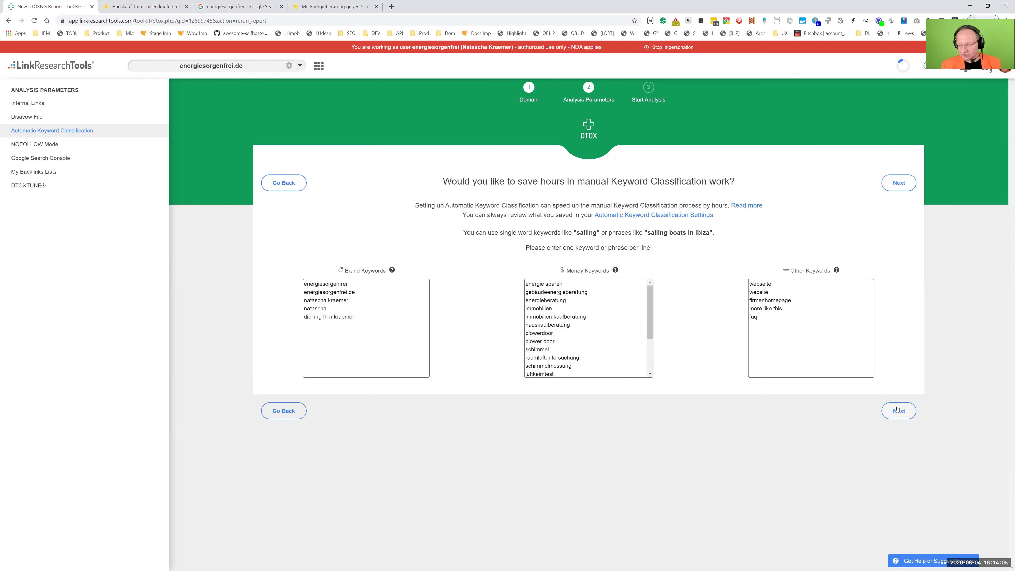
Step: Review the entries in the other keywords list, including "firmenhomepage" and "webseite"
left_click_drag(803, 300, 742, 294)
left_click(767, 310)
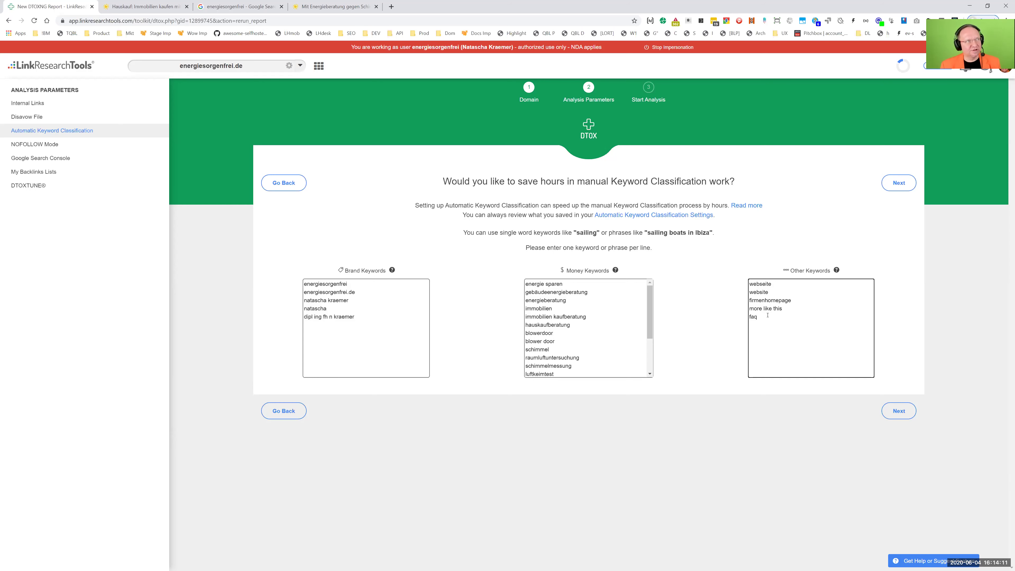
left_click_drag(782, 287, 738, 287)
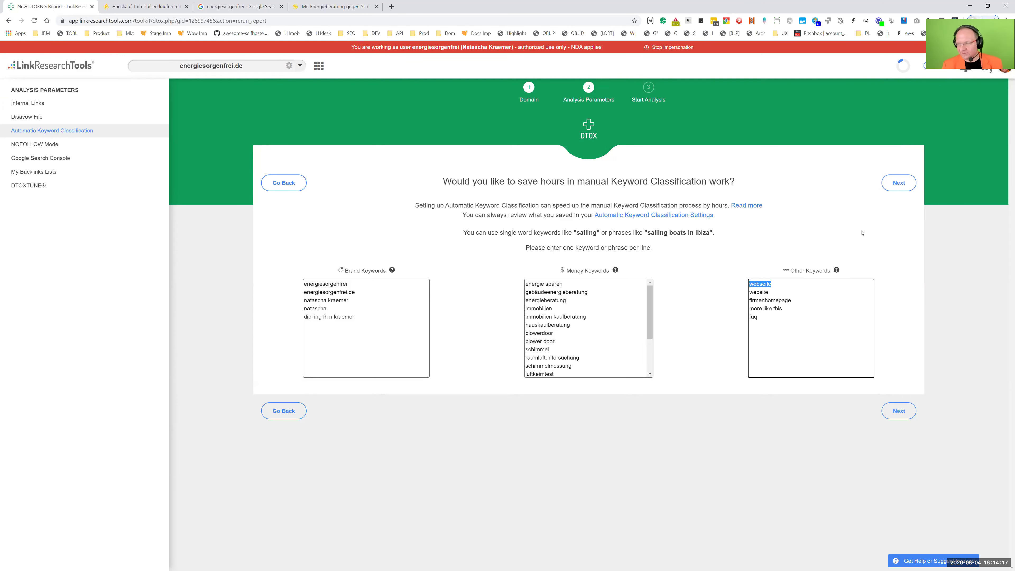
Step: Keep the NOFOLLOW evaluation, Search Console connection, backlist enrichment and mainstream website settings, continuing to the Analysis Parameter Review
left_click(906, 184)
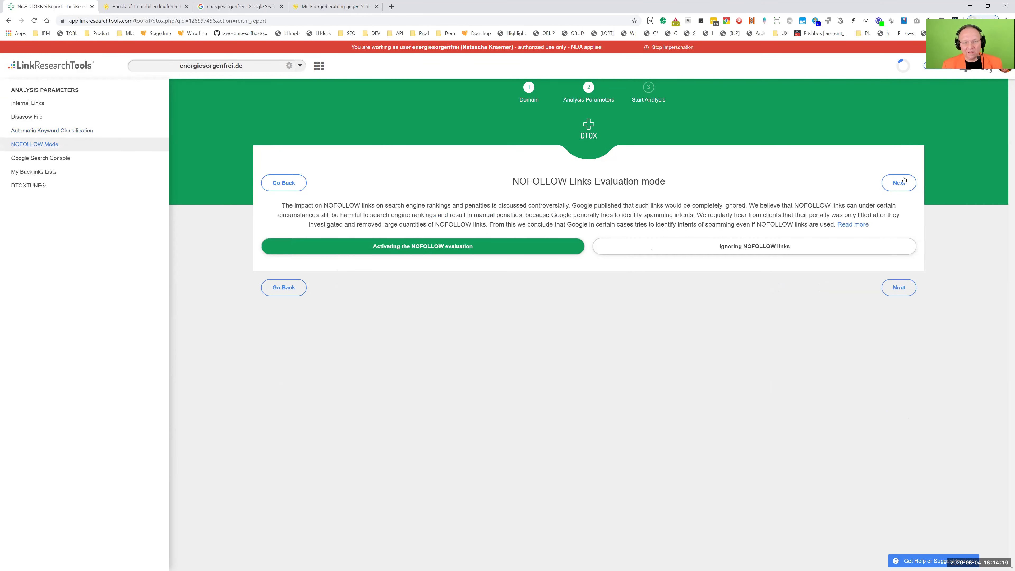
left_click(904, 180)
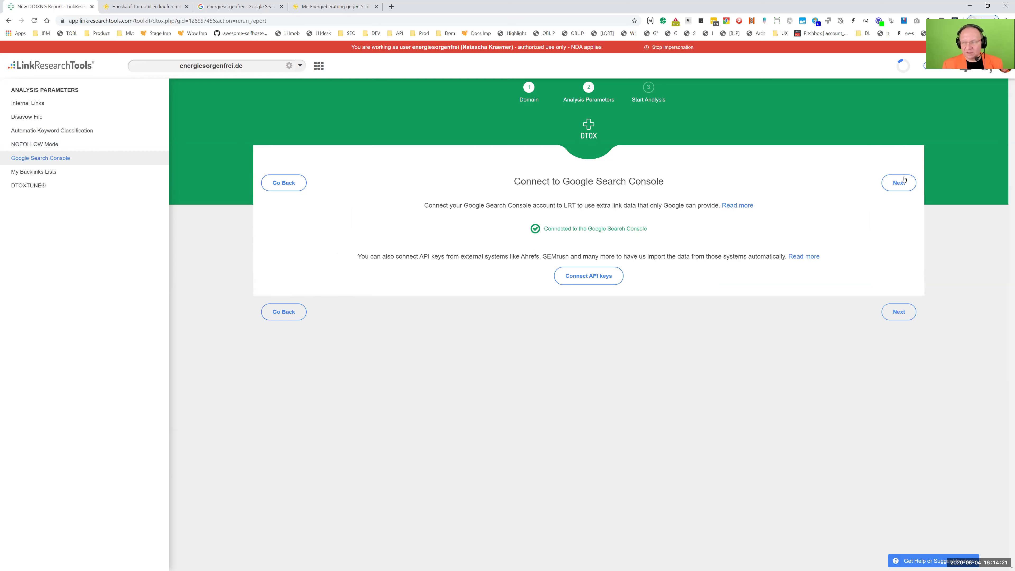
left_click(904, 180)
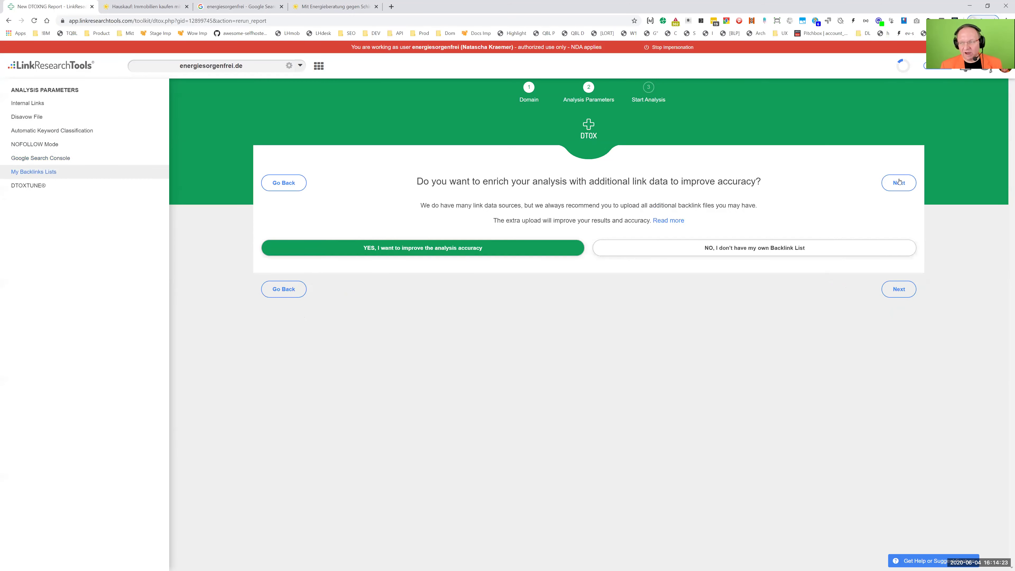
left_click(899, 181)
left_click(899, 182)
left_click(899, 182)
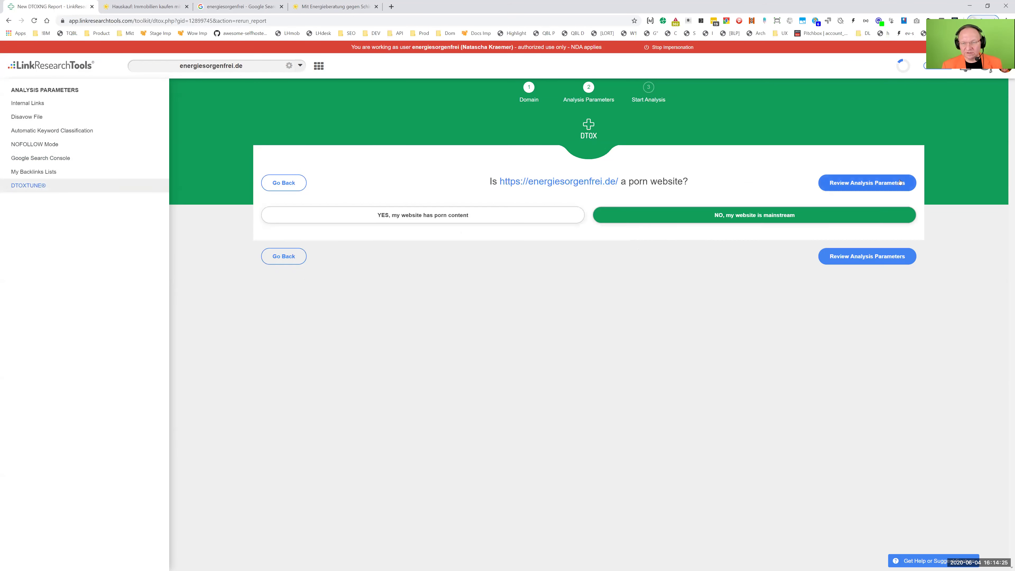
left_click(900, 183)
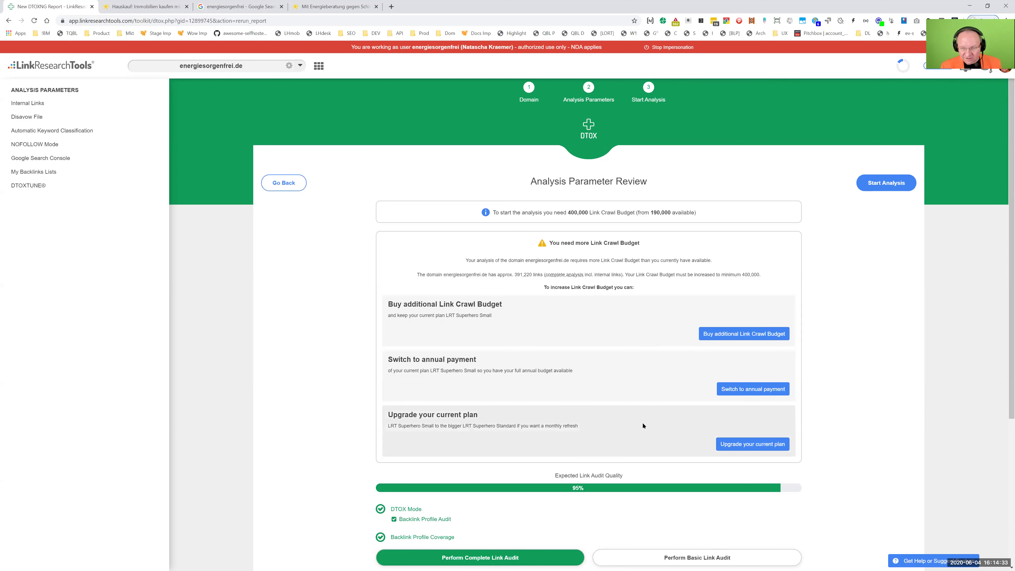
Step: Review the analysis parameters, including the required Link Crawl Budget, the options to increase it and the complete link audit settings
scroll(643, 425, "down", 3)
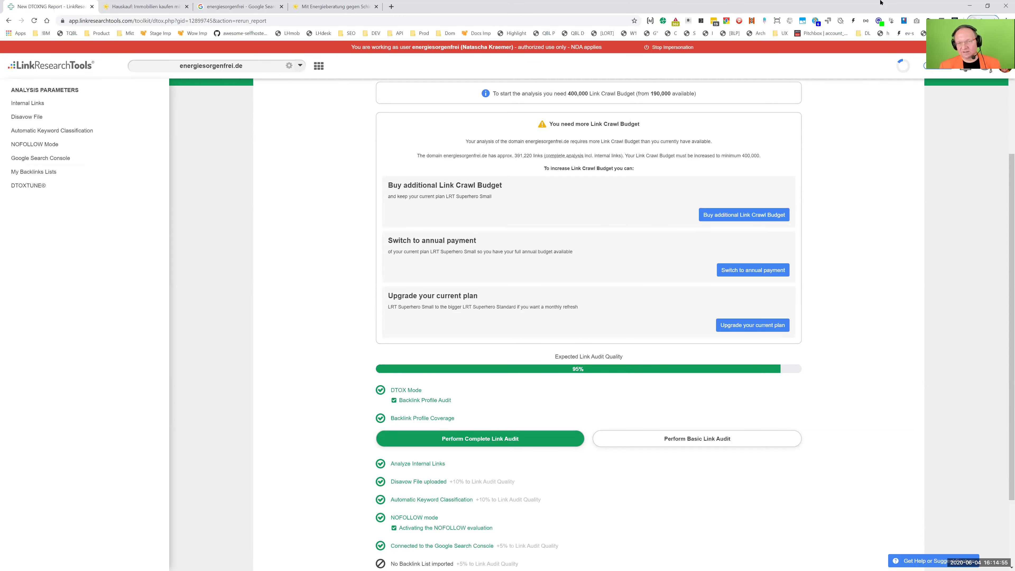
left_click_drag(697, 93, 626, 98)
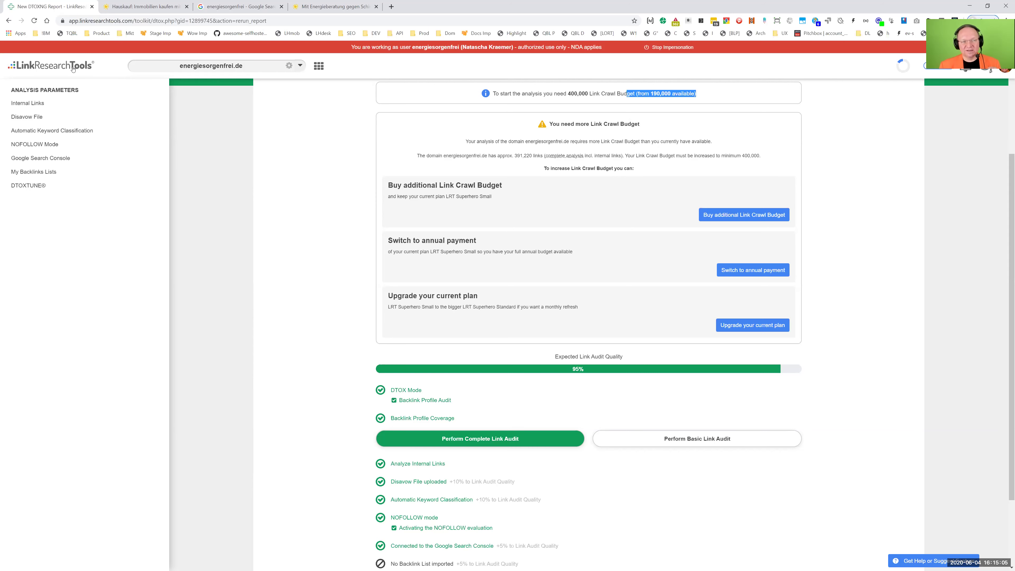
scroll(448, 381, "down", 3)
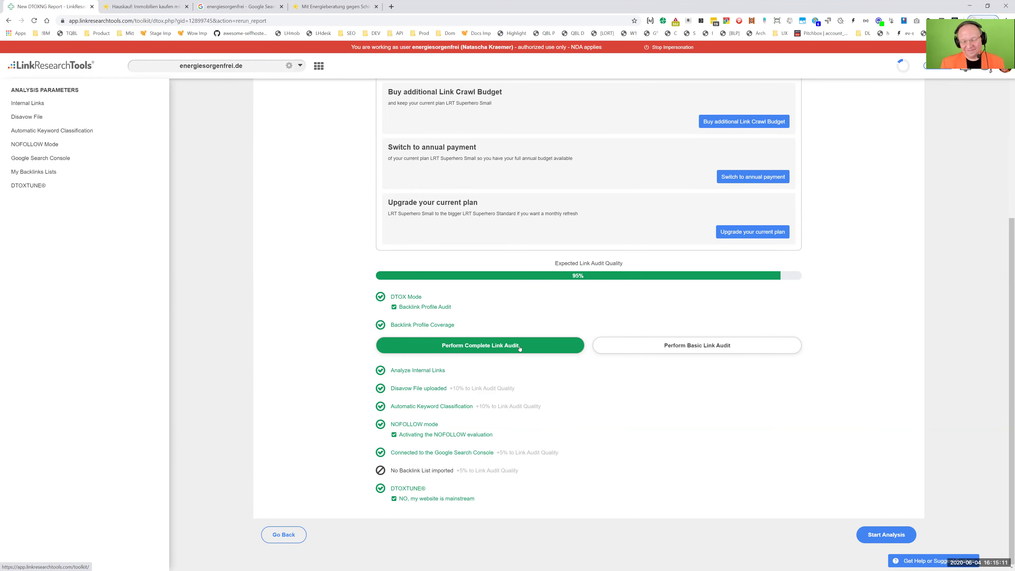
scroll(460, 347, "up", 5)
left_click(335, 139)
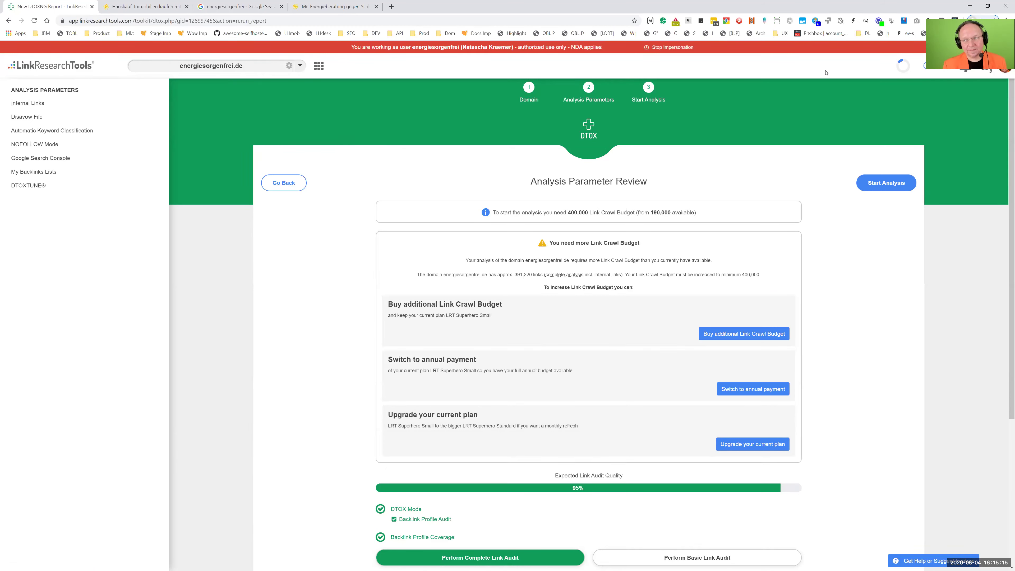
Step: Return to the energiesorgenfrei.de report, show its target pages and open the energiesorgenfrei.de/faq page
left_click(45, 101)
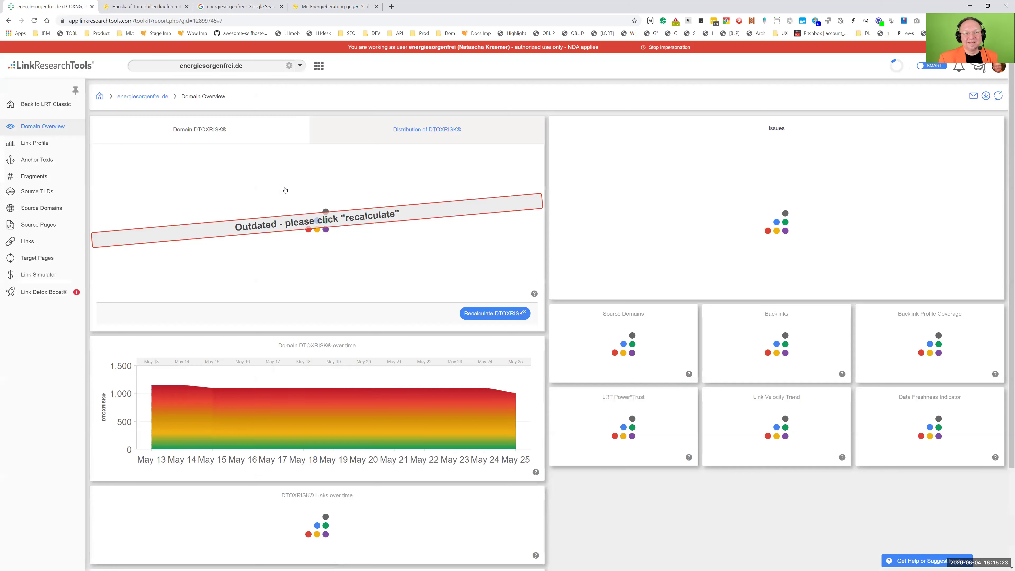
left_click(51, 260)
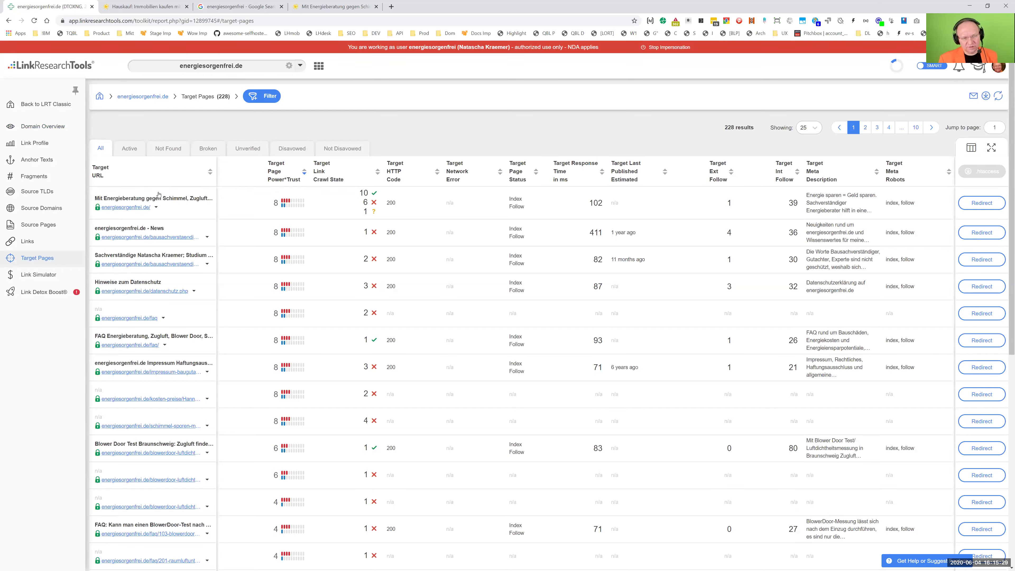
left_click_drag(101, 318, 150, 322)
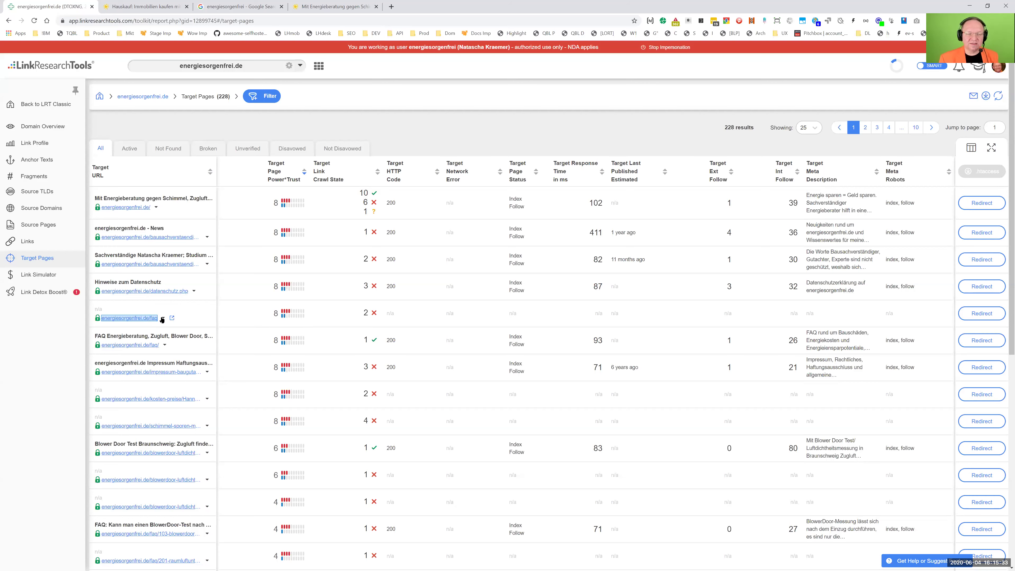
left_click(160, 320)
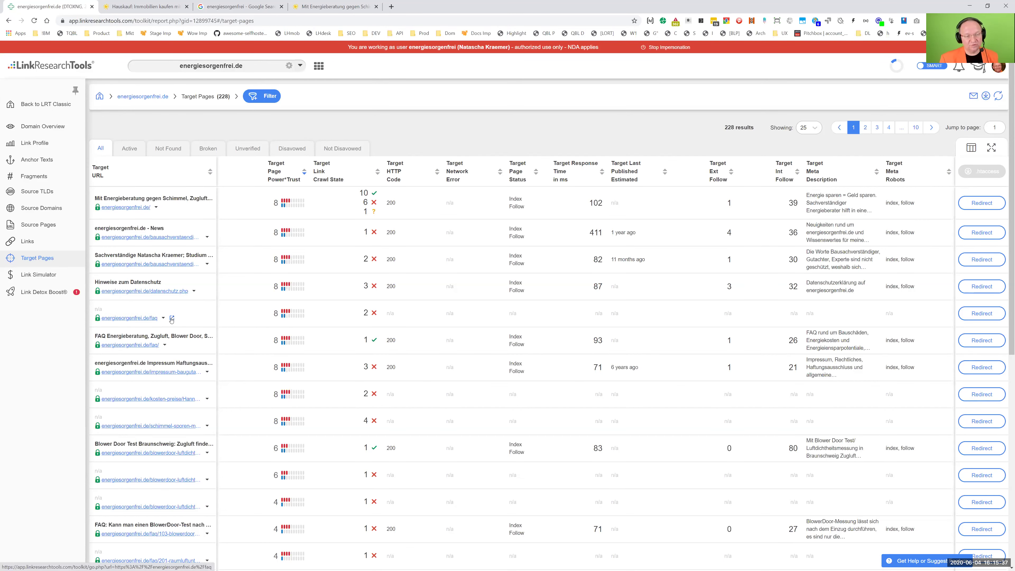
left_click(171, 318)
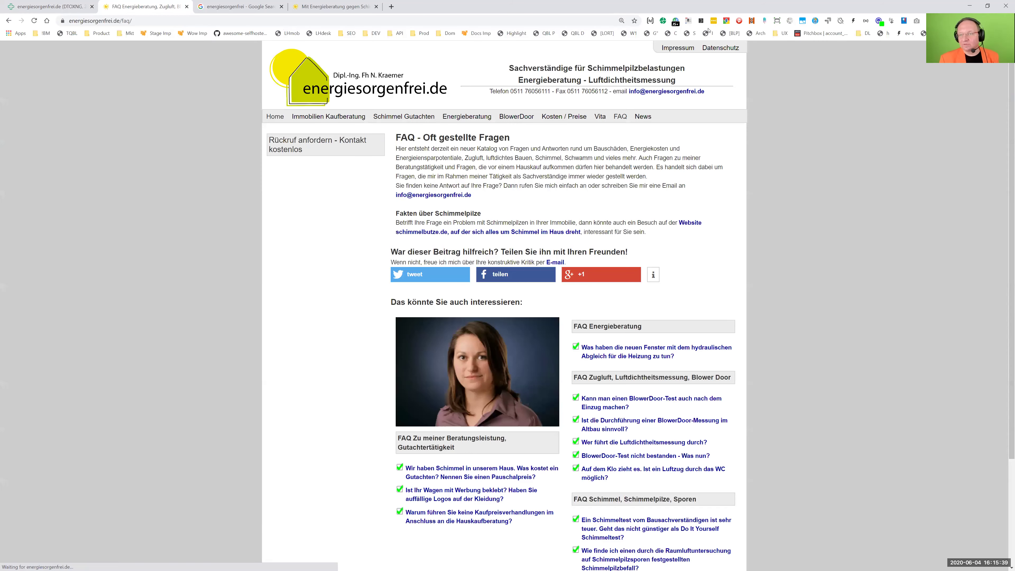
Step: Trace the FAQ page's redirects with Link Redirect Trace, rechecking the cached redirect, and go back to the target pages report
left_click(676, 21)
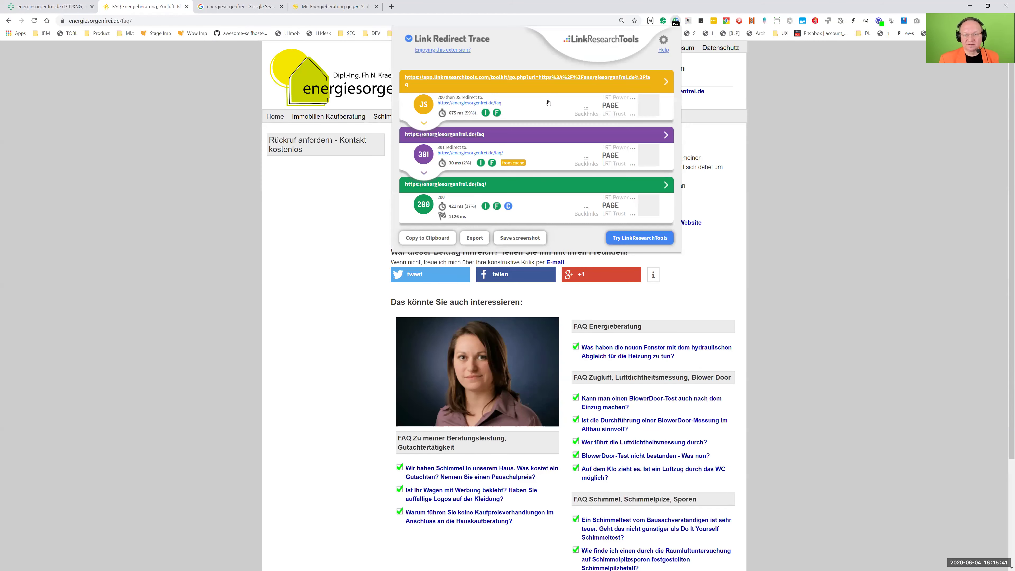
left_click(516, 164)
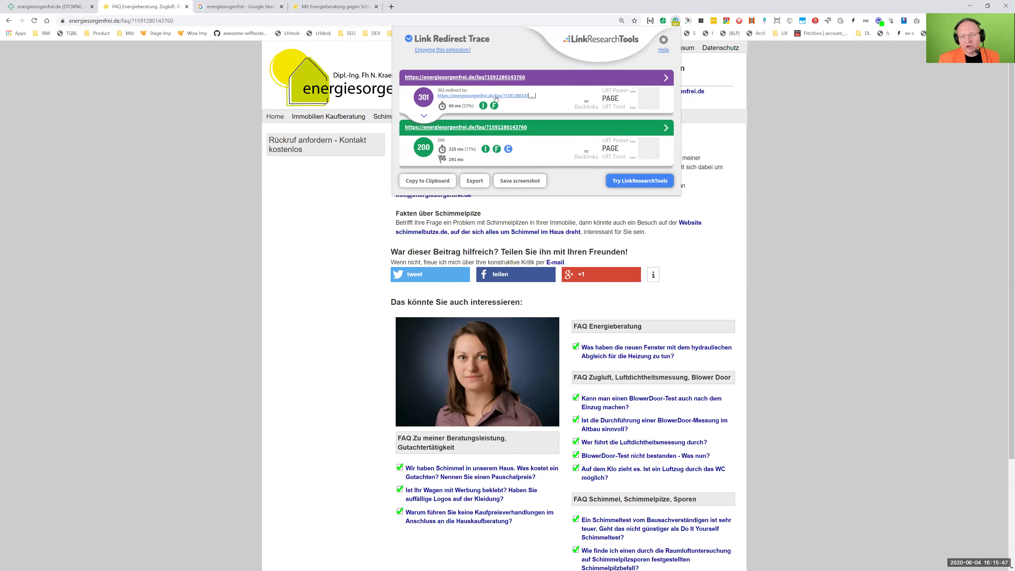
key("ctrl+shift+Tab")
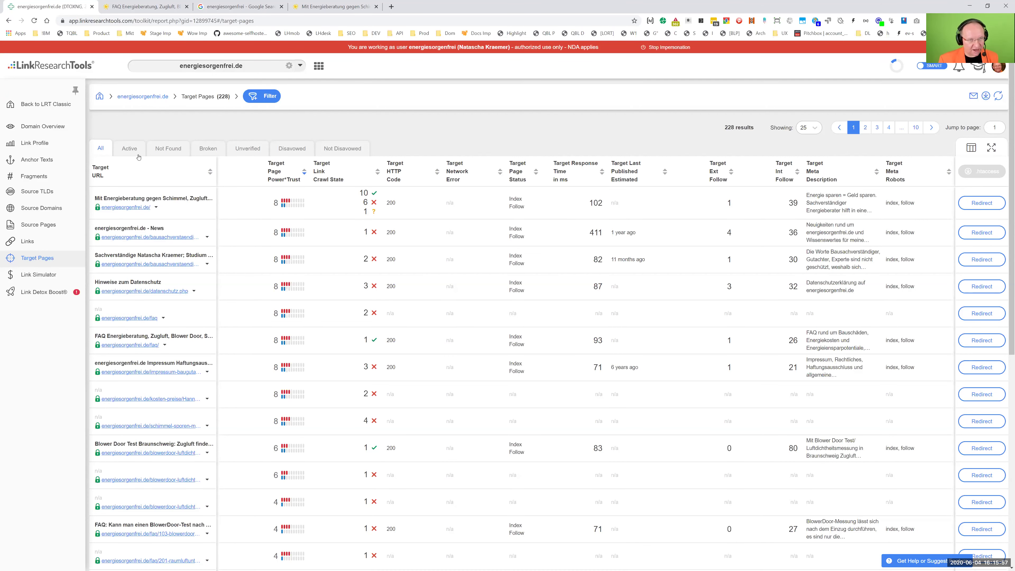
Step: Filter the target pages to broken ones whose URL begins with energiesorgenfrei.de/faq, and show the matching source pages
left_click(208, 148)
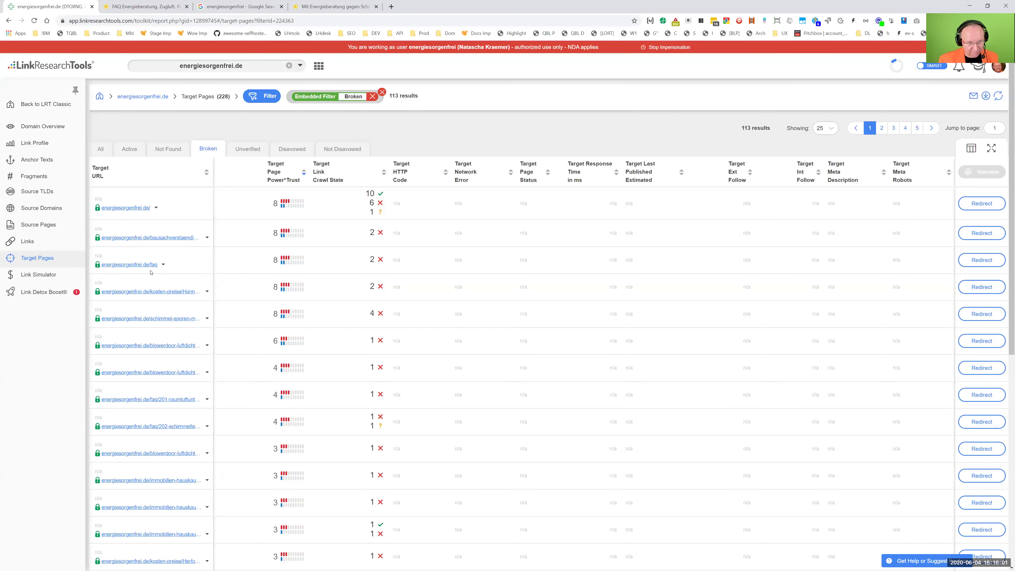
left_click(163, 264)
left_click(224, 269)
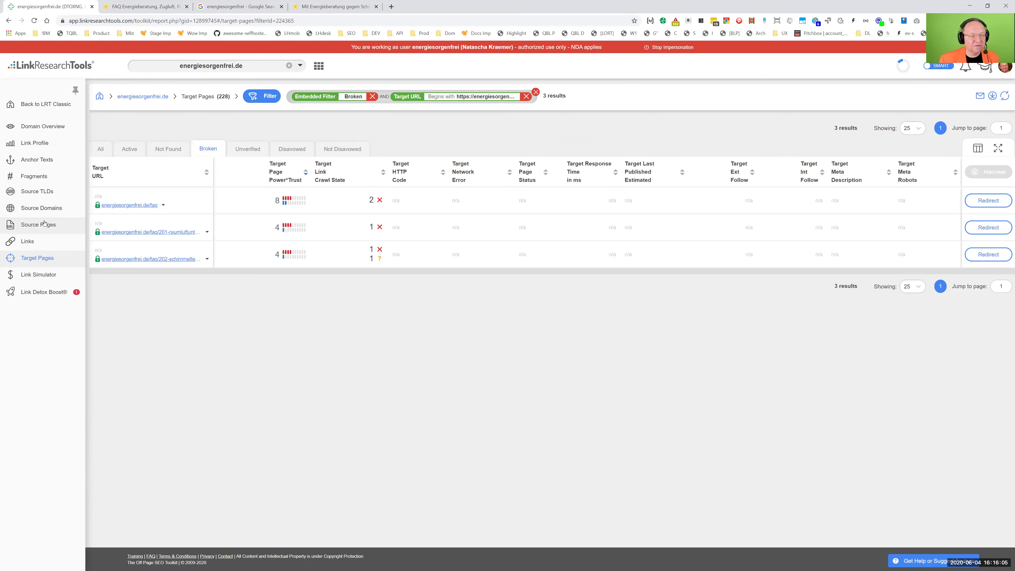
left_click(60, 224)
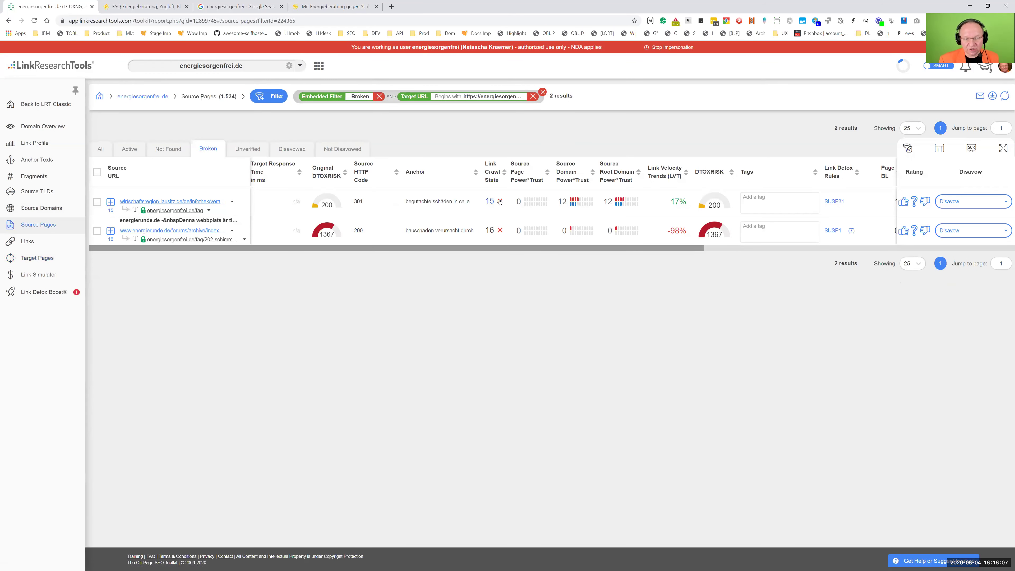
Step: Examine the links and redirect trace of the wirtschaftsregion-lausitz.de source page
left_click(110, 201)
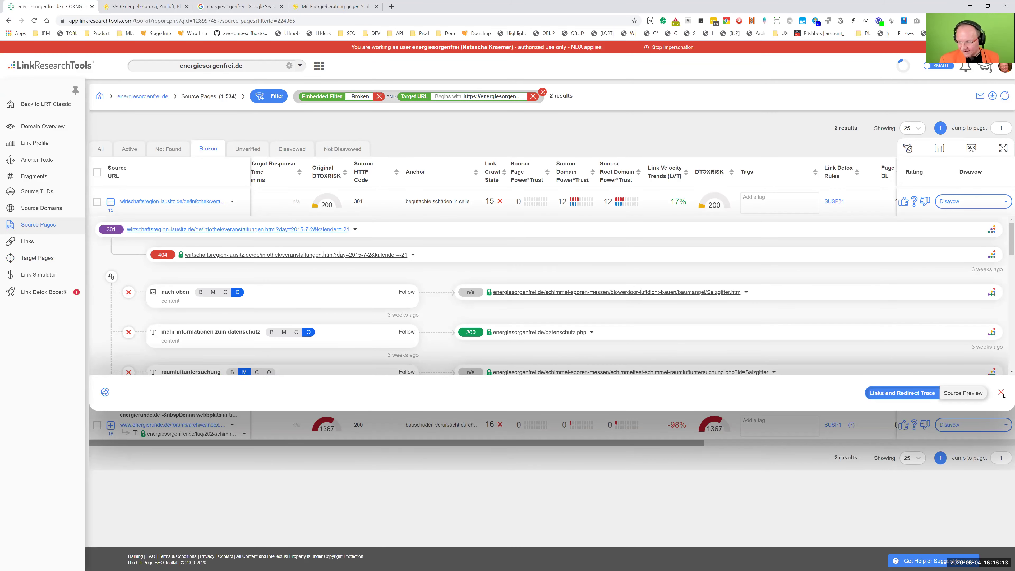
scroll(495, 319, "down", 5)
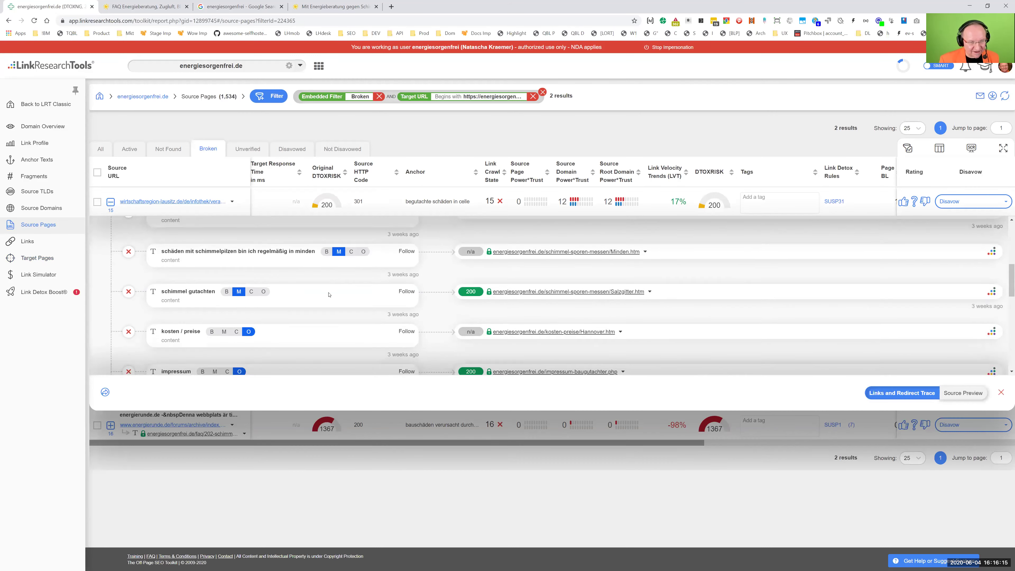
scroll(328, 294, "down", 3)
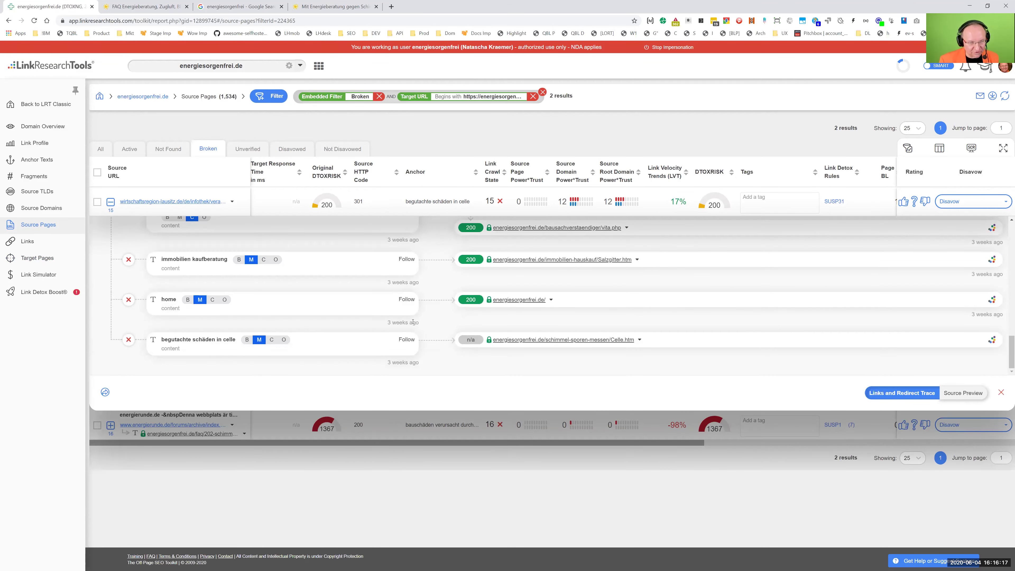
scroll(297, 321, "down", 5)
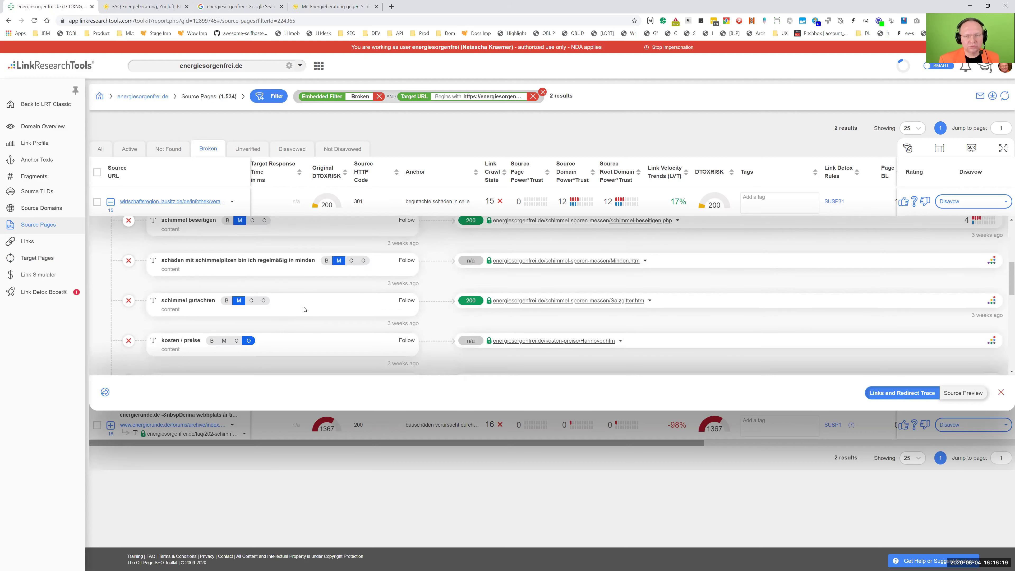
scroll(305, 309, "up", 3)
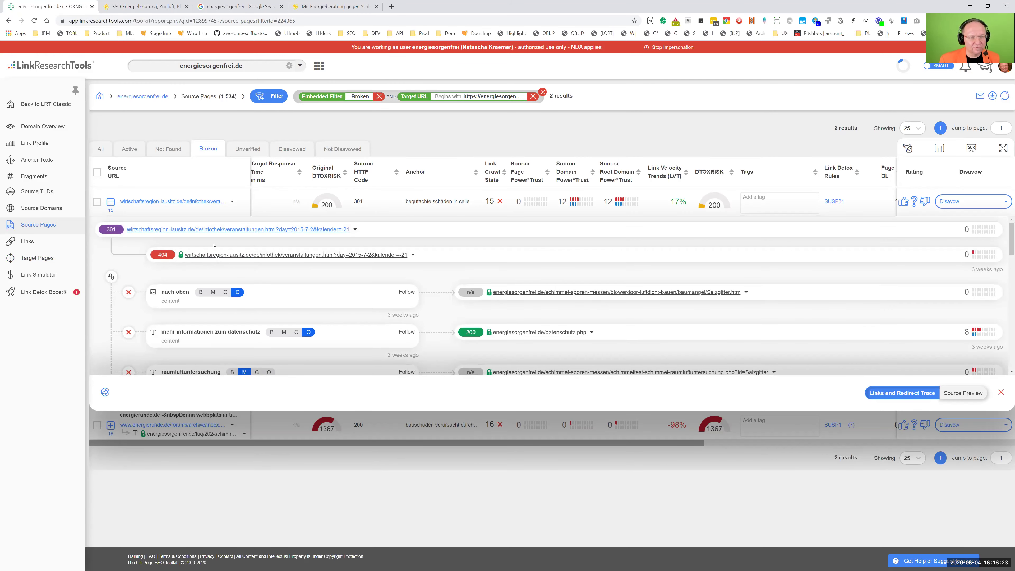
Step: Open the wirtschaftsregion-lausitz.de source page, read its message about the requested URL, and return to the report
mouse_move(364, 230)
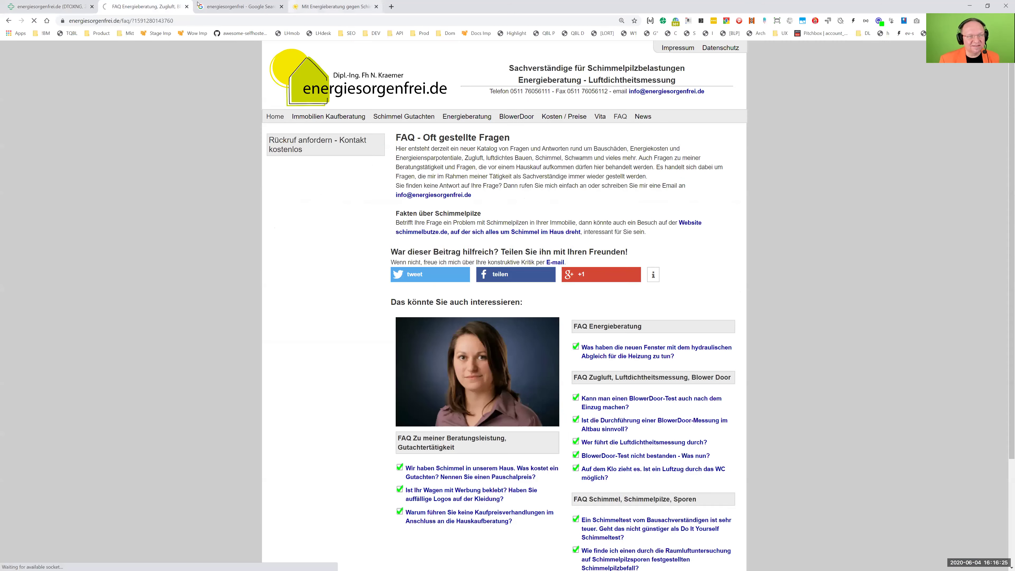
left_click(60, 7)
left_click(289, 230)
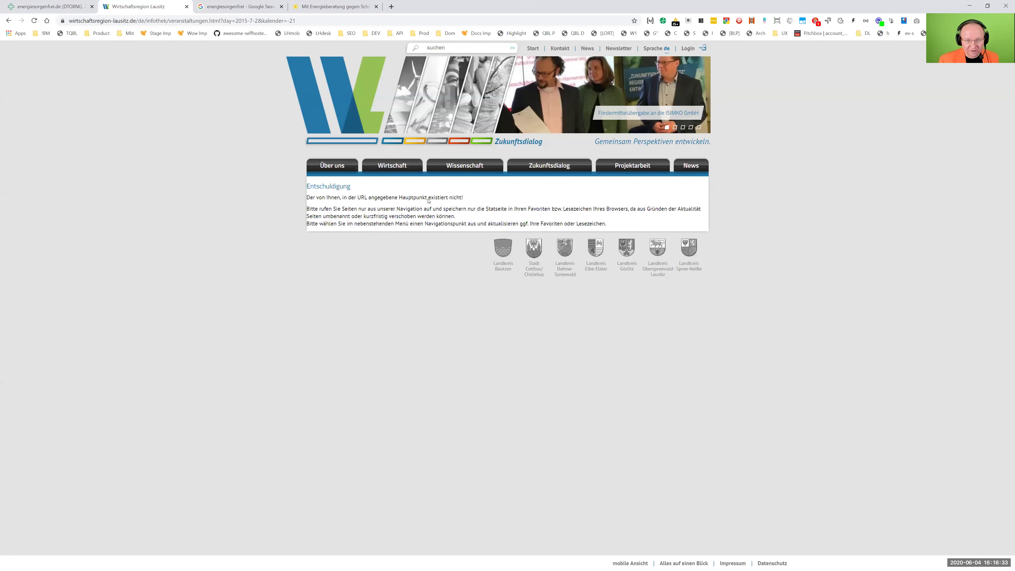
left_click_drag(307, 197, 471, 198)
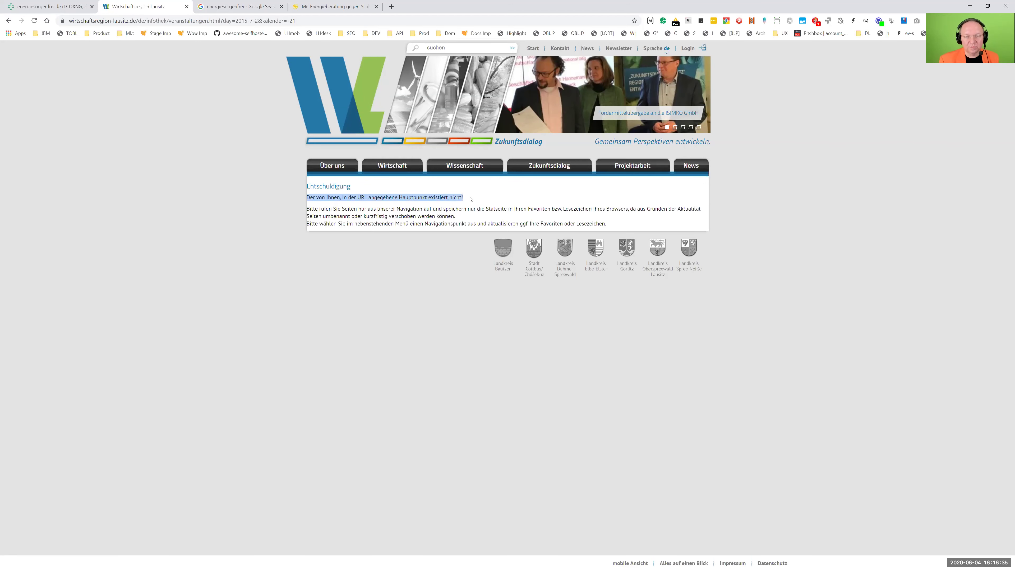
left_click(464, 190)
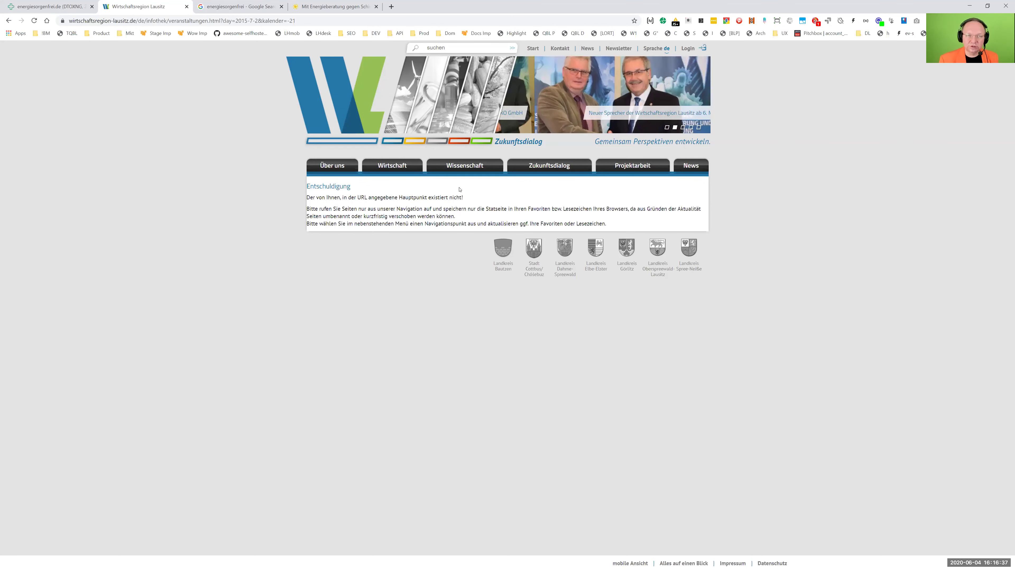
left_click(53, 7)
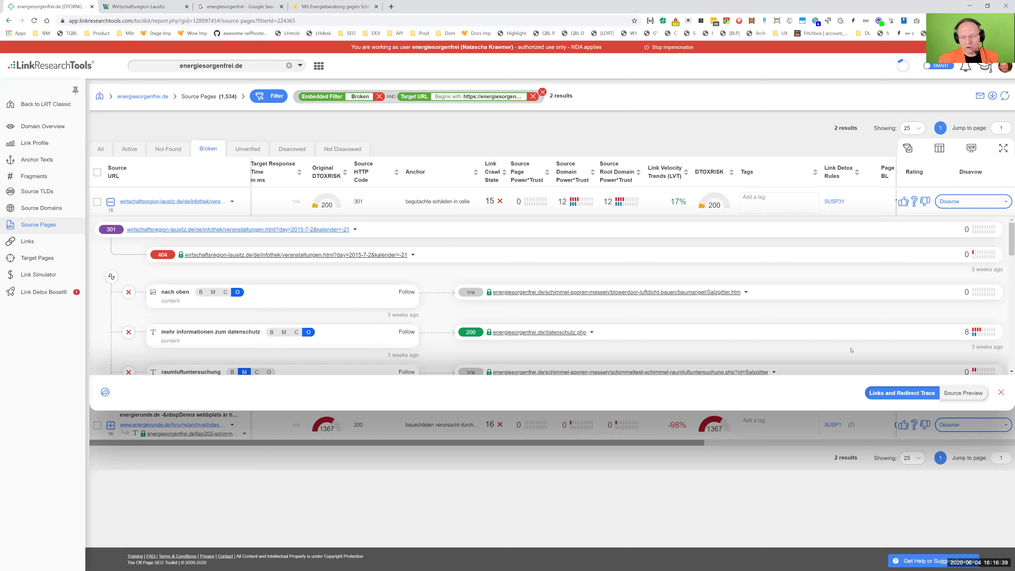
Step: Close the link details of the wirtschaftsregion-lausitz.de source page and give it a thumbs-up rating
scroll(851, 350, "down", 10)
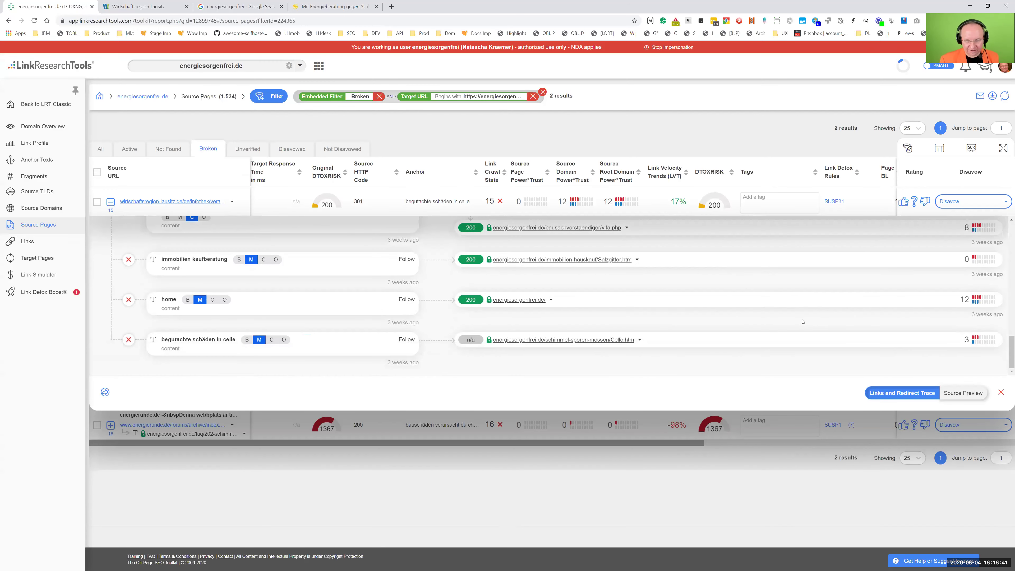
left_click(1000, 392)
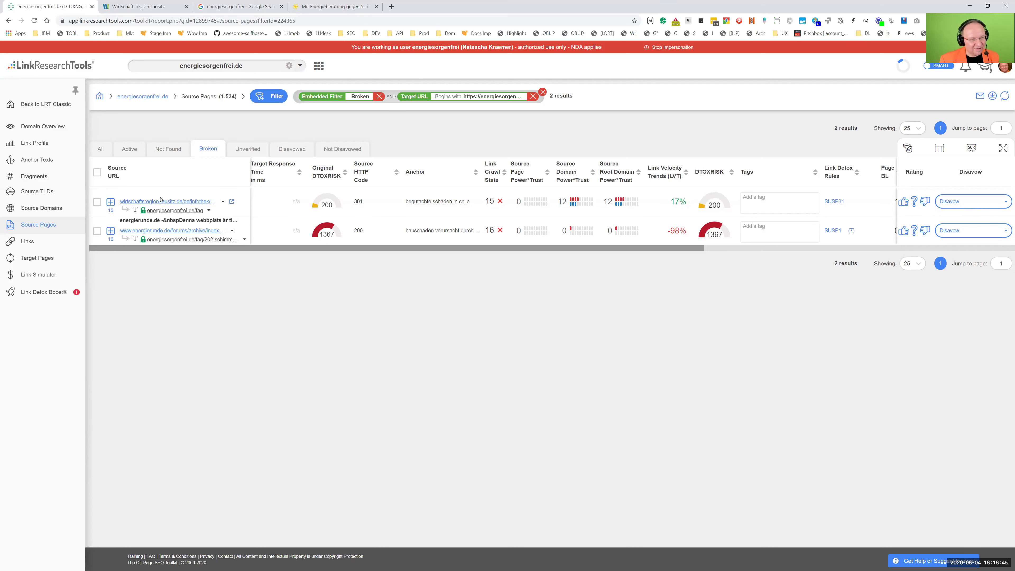
triple_click(176, 202)
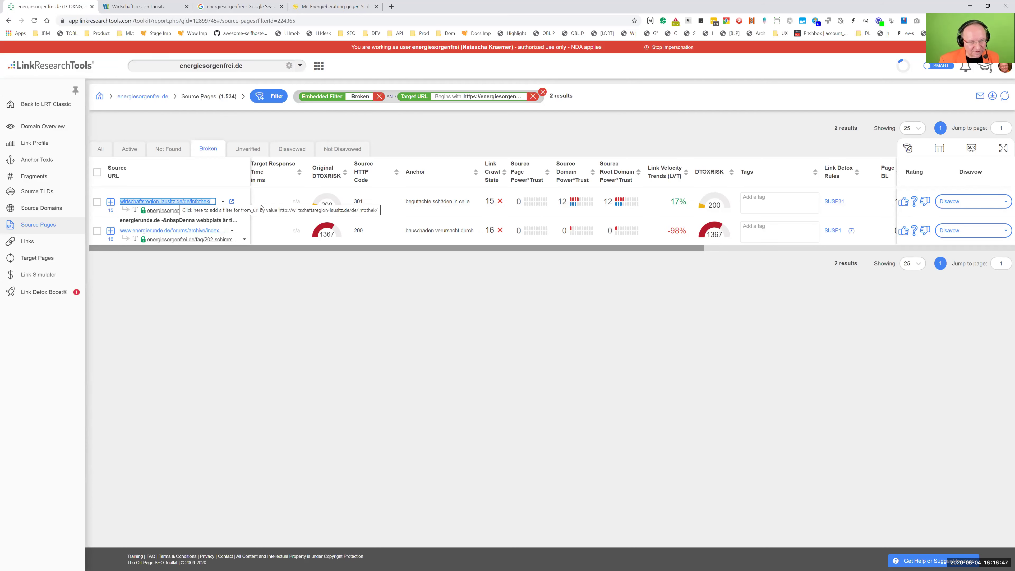
left_click(903, 201)
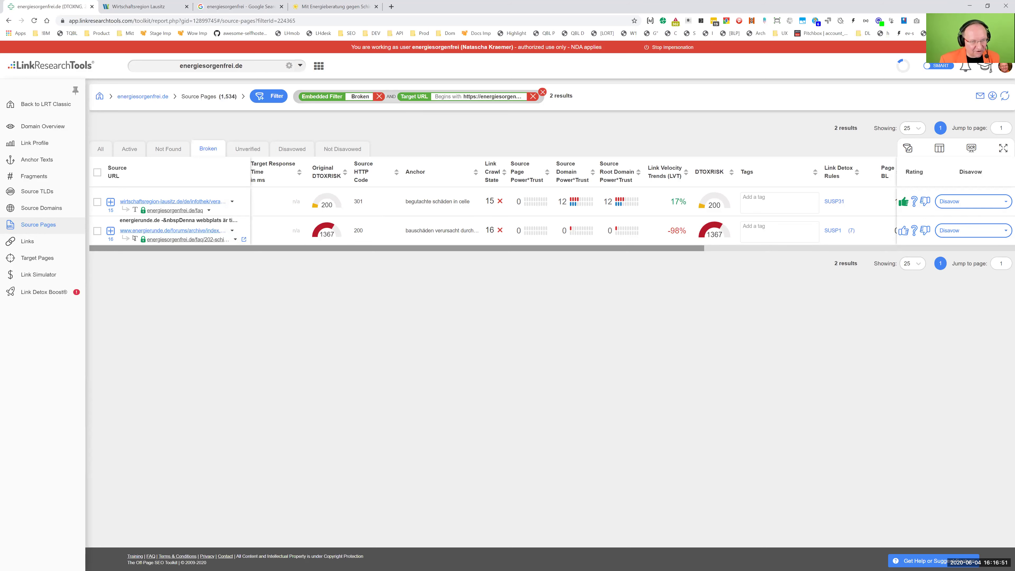
Step: Examine the energierunde.de source page's links and link velocity trend, then view the page itself and return to the report
left_click(110, 231)
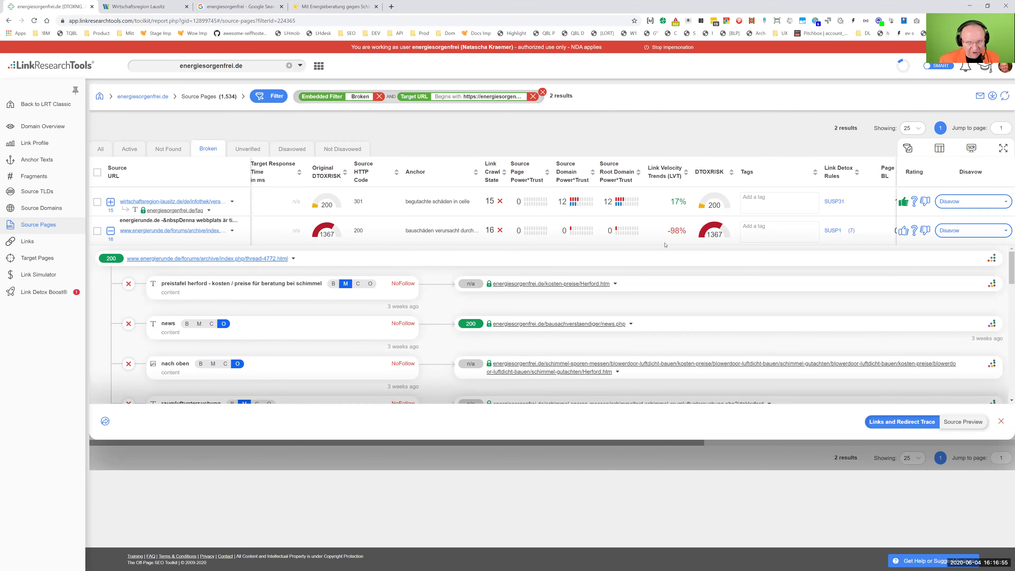
double_click(676, 231)
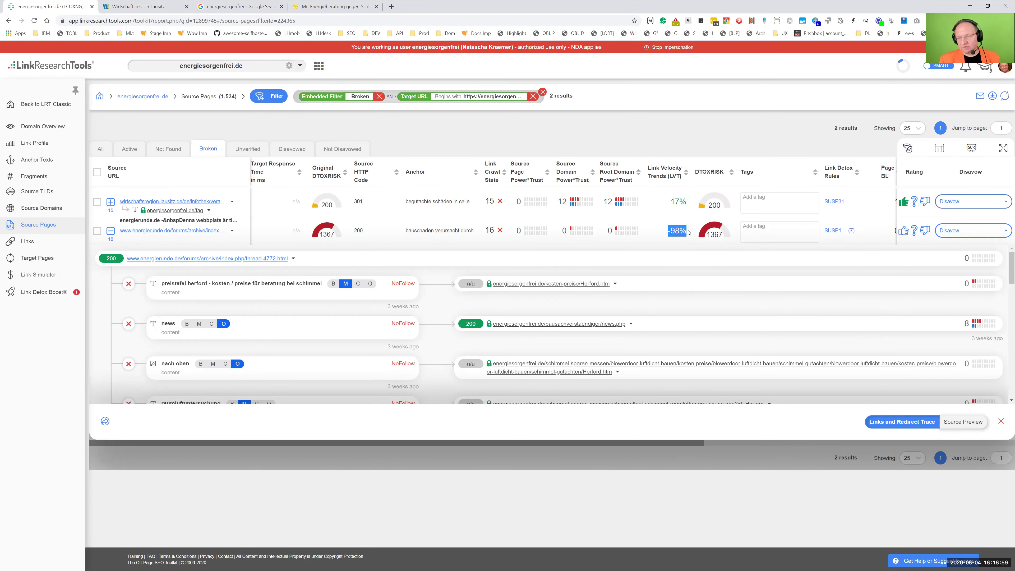
left_click(668, 231)
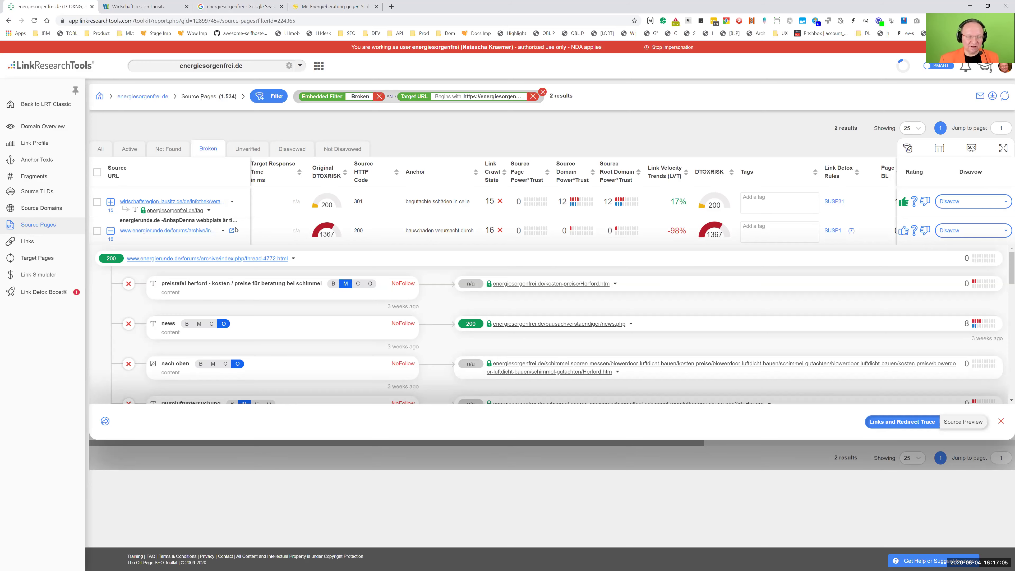
left_click(224, 231)
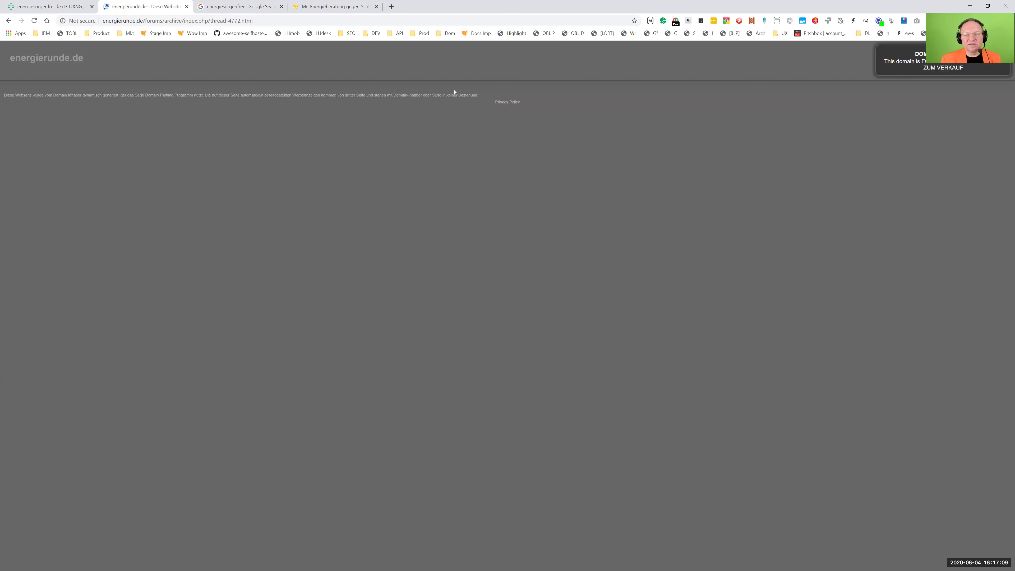
left_click(35, 5)
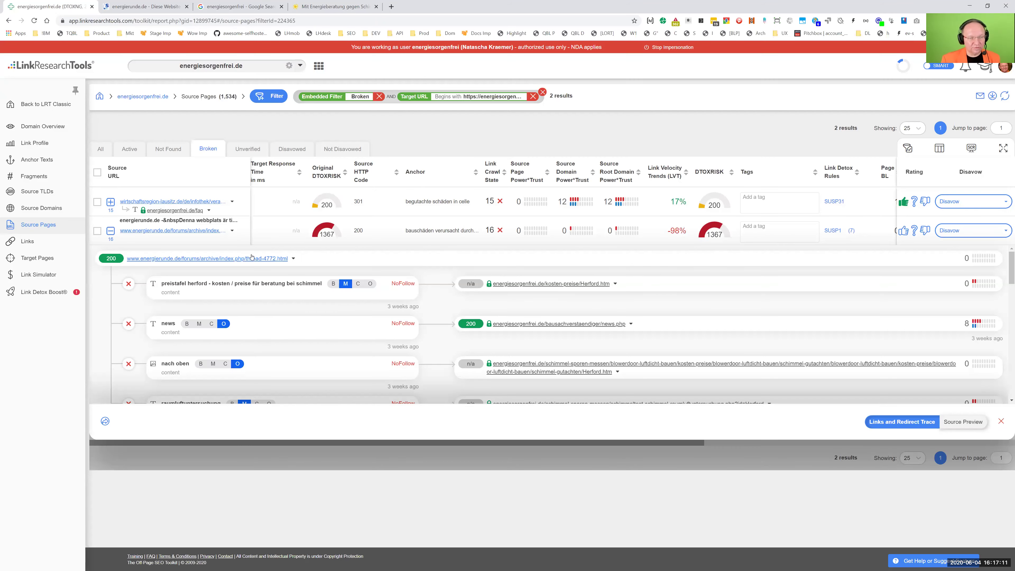
Step: Reopen the energierunde.de source page, check its redirects with Link Redirect Trace, and go back to the report
mouse_move(311, 262)
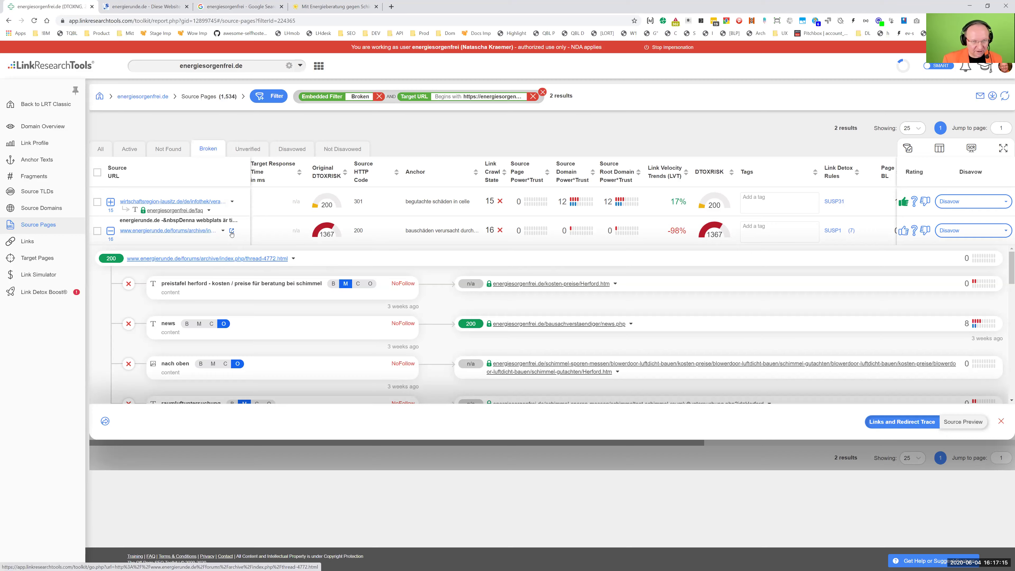
left_click(221, 231)
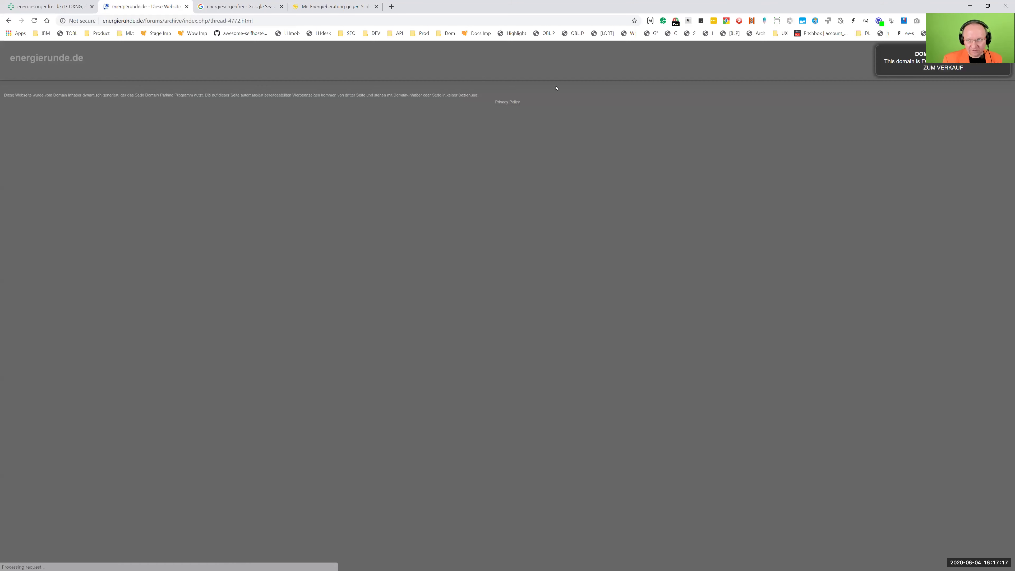
left_click(675, 20)
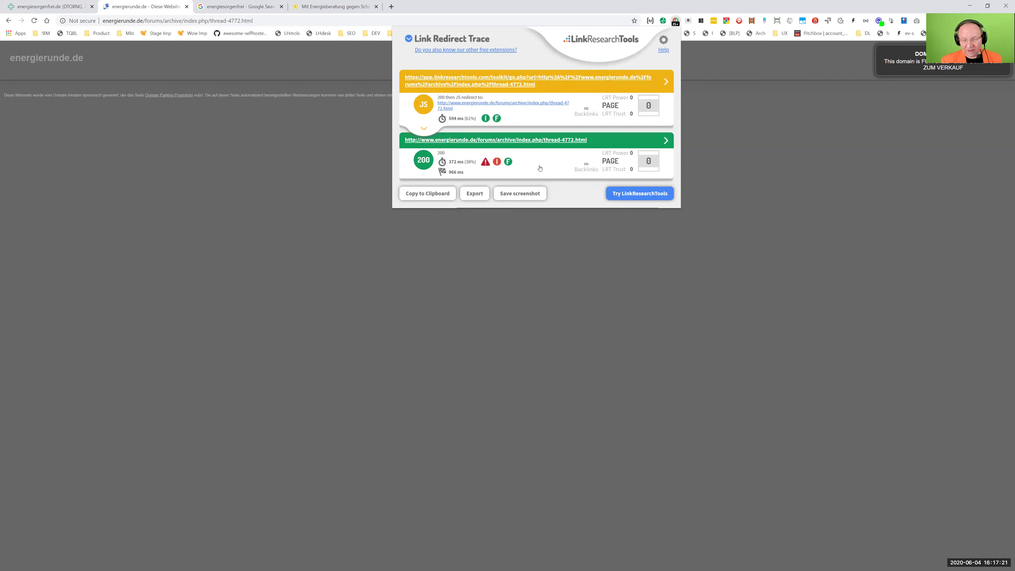
left_click(267, 188)
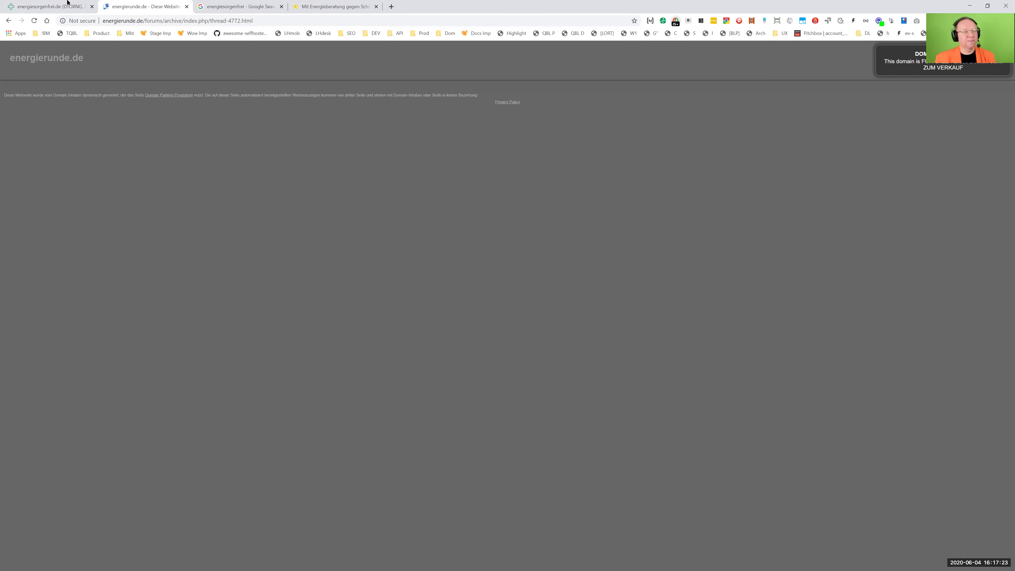
left_click(67, 3)
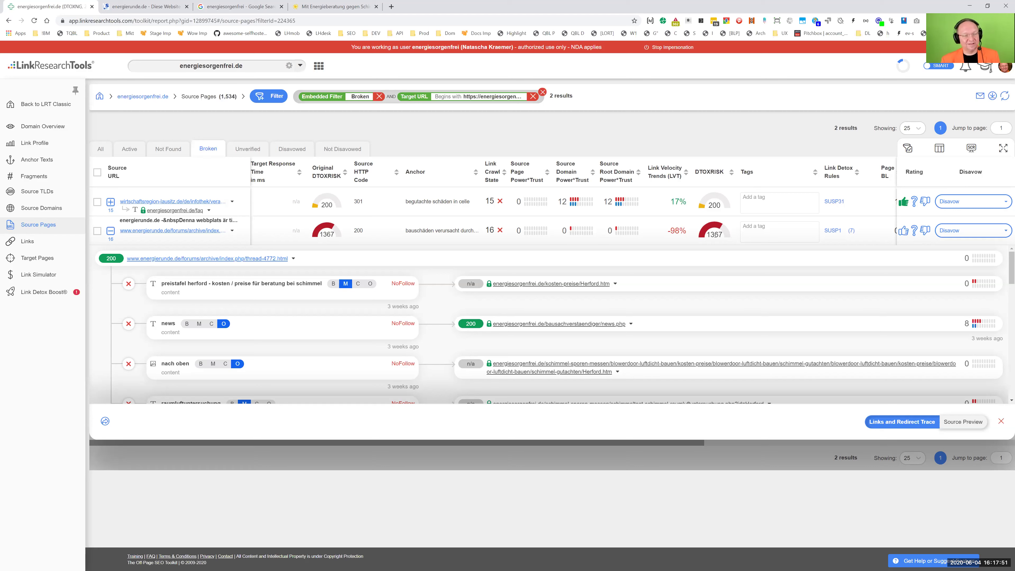
Step: Close the link details of the energierunde.de source page and disavow it at page level
left_click(110, 231)
left_click(984, 232)
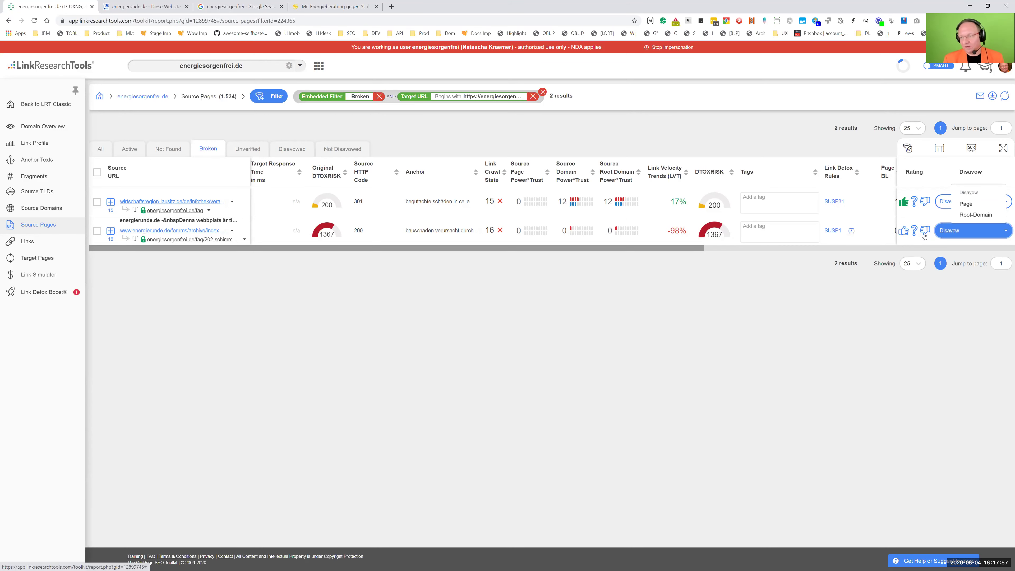
left_click(979, 205)
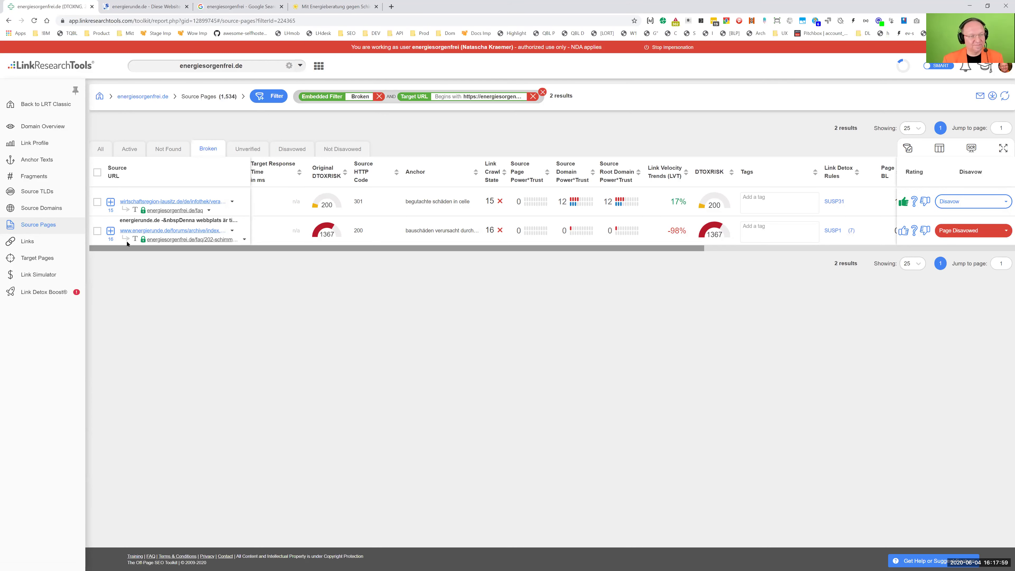
Step: Recalculate the domain's DTOXRISK from the Domain Overview with NOFOLLOW evaluation activated and the Link Detox Genesis (default) setting
left_click(34, 143)
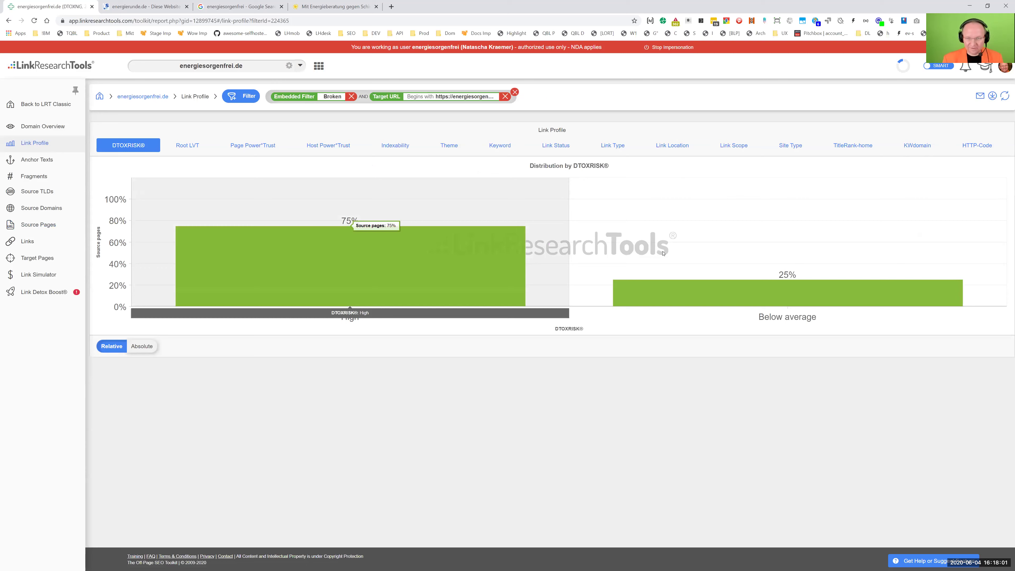
left_click(43, 126)
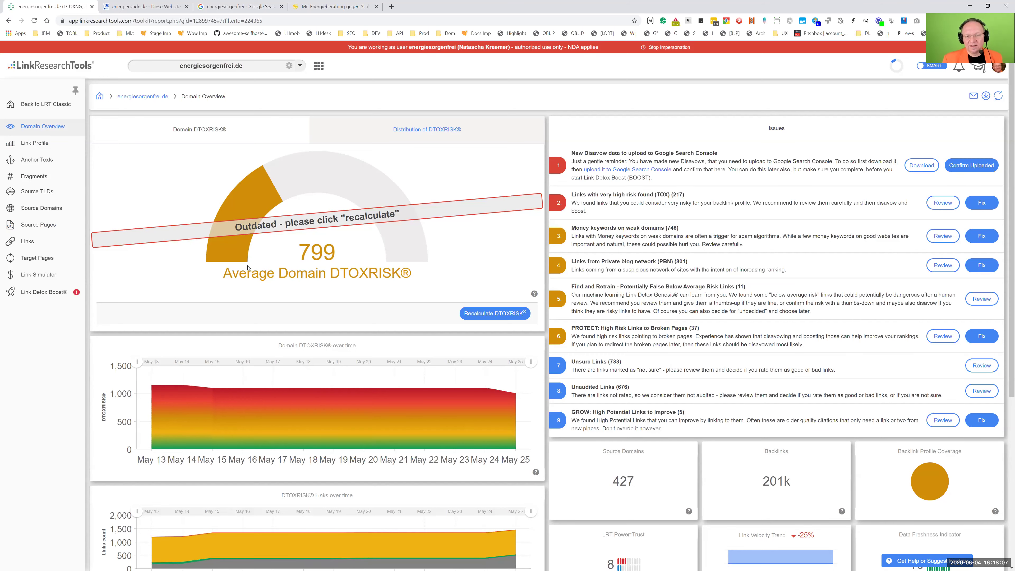
left_click_drag(304, 221, 333, 220)
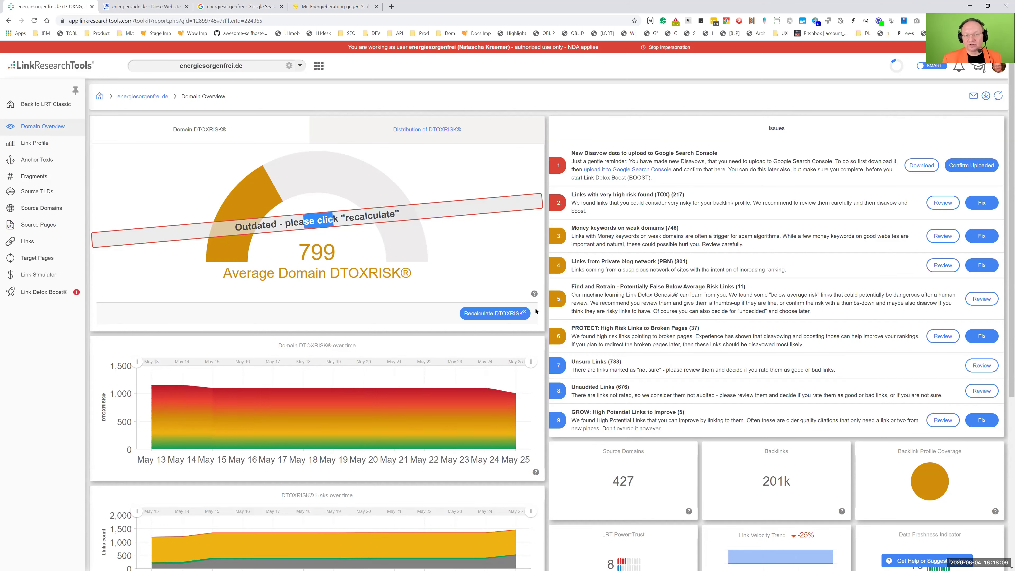
left_click(513, 318)
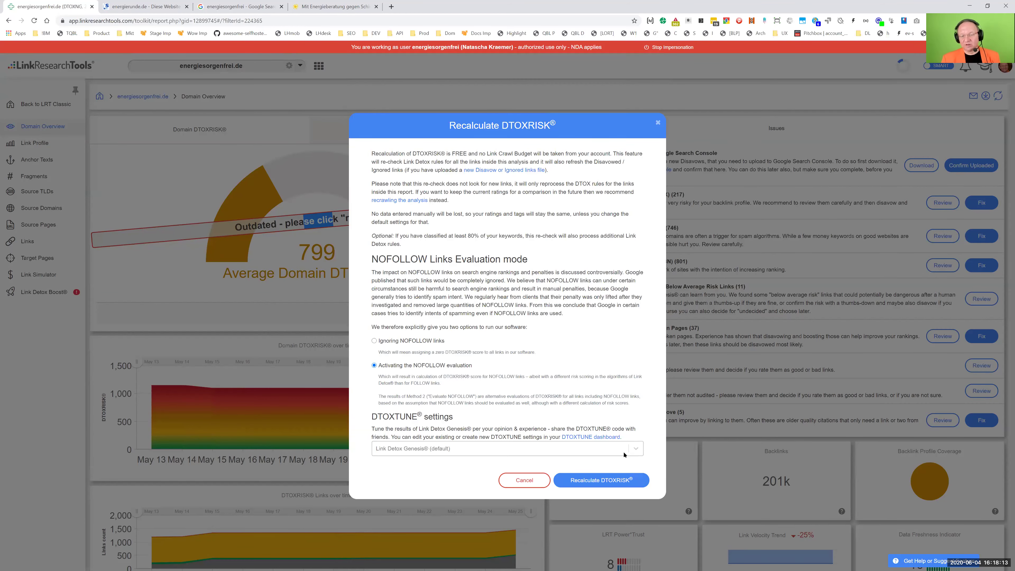
left_click(617, 482)
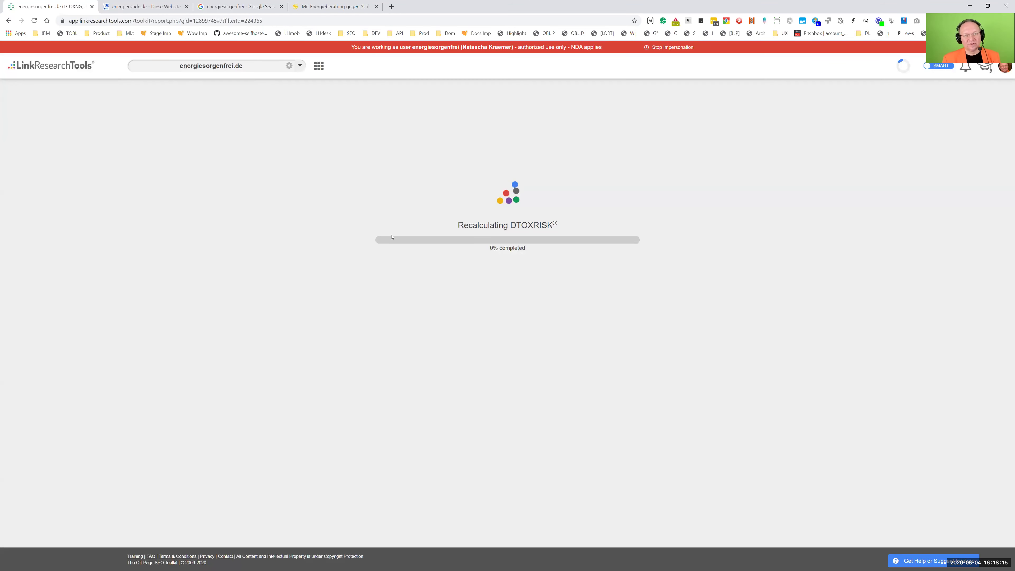
Step: Close the energiesorgenfrei.de report and website together with the energierunde.de page and the Google search results
key("ctrl+4")
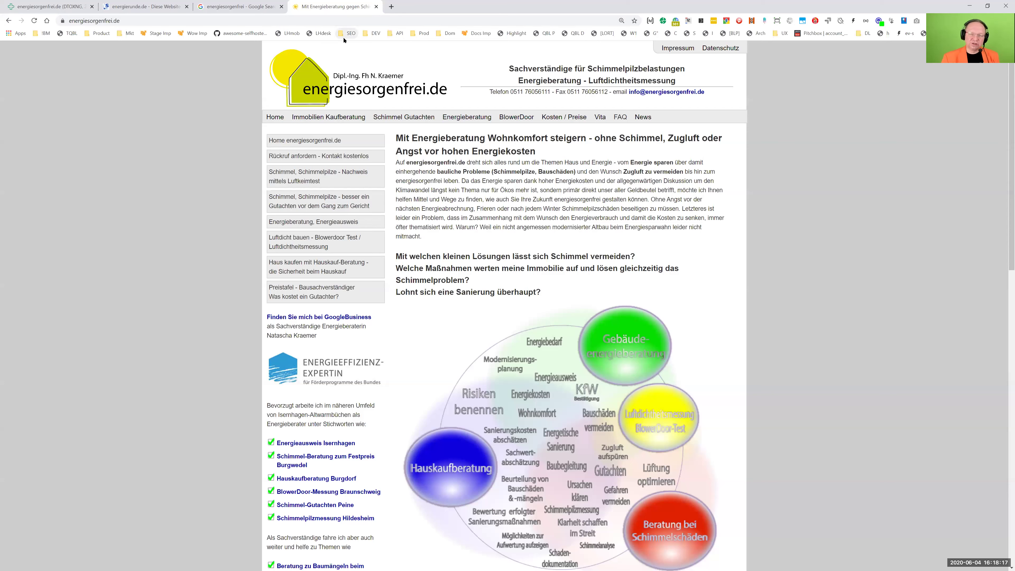
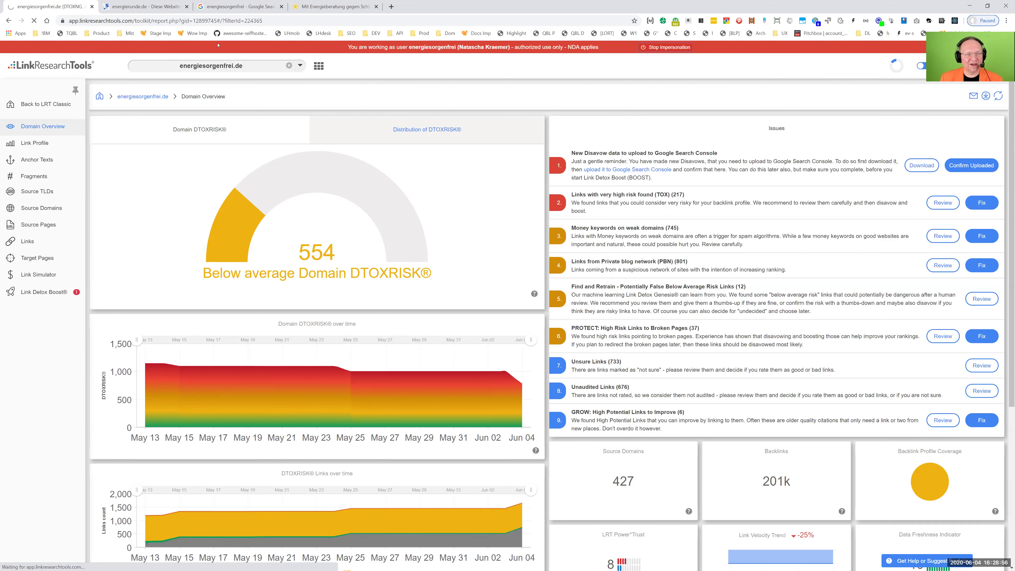
left_click(132, 7)
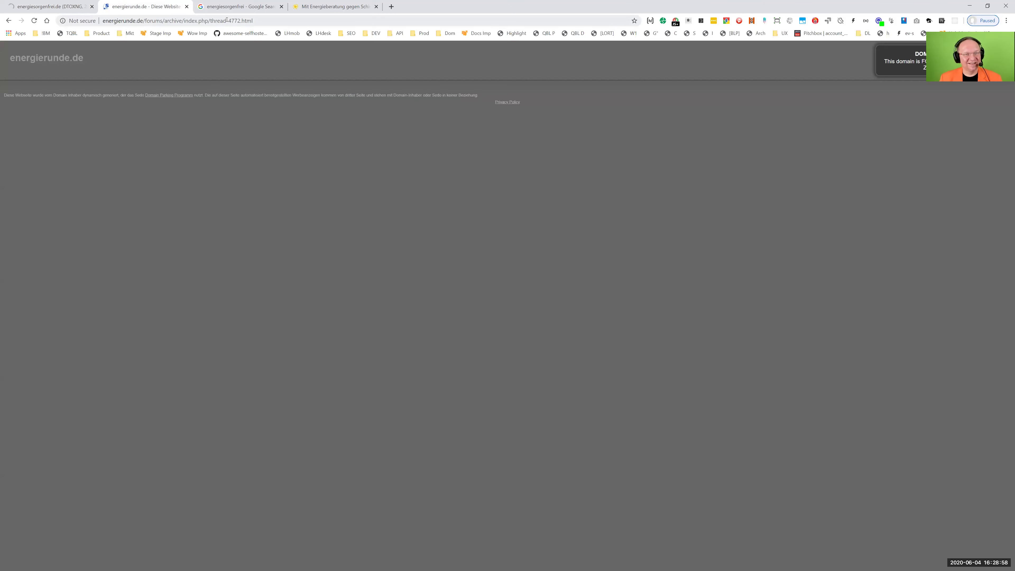
key("ctrl+w")
key("ctrl+w")
key("ctrl+w")
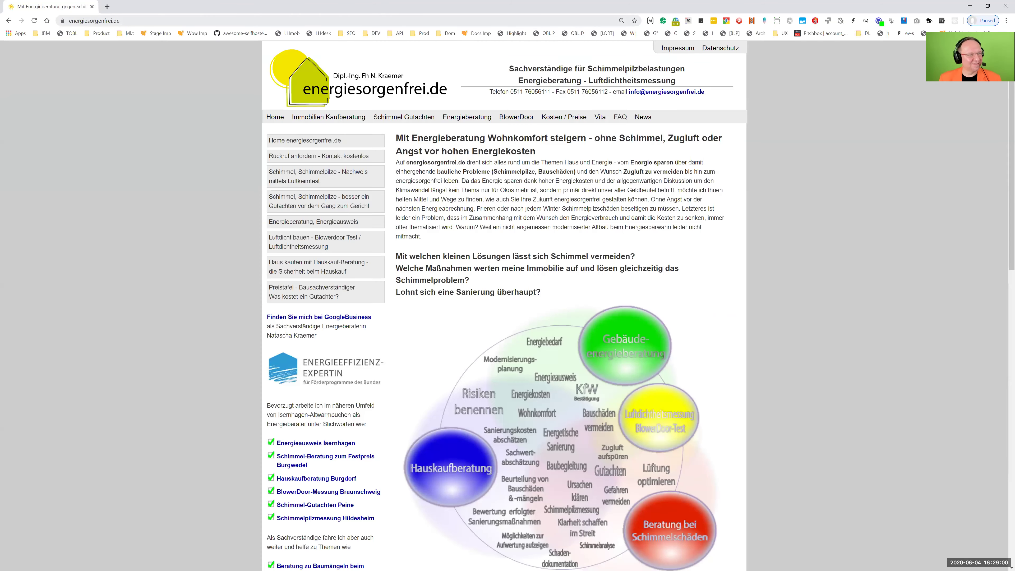
key("ctrl+w")
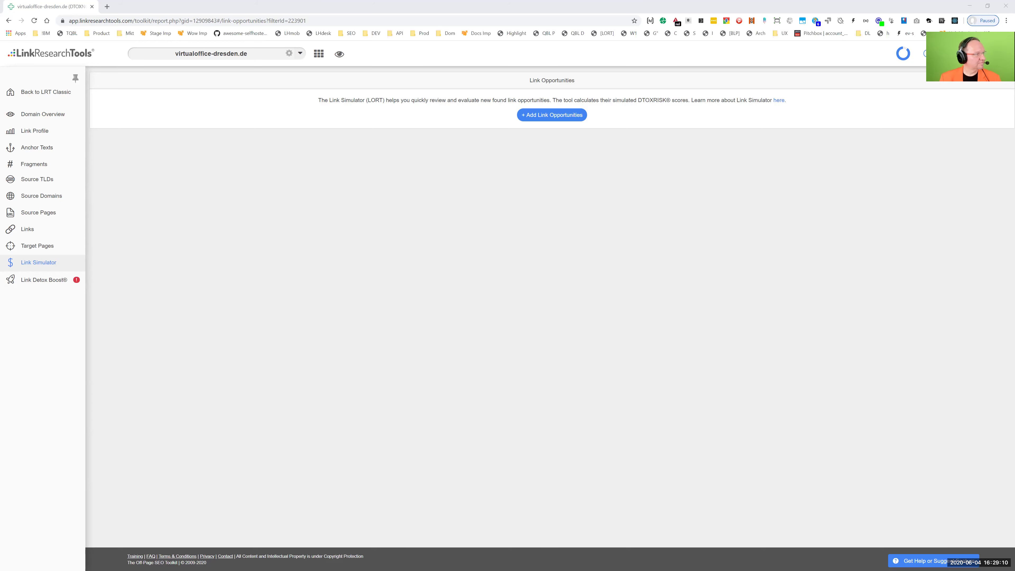
Step: Look up the account for the first entry in the RANDOM.ORG list and impersonate that user in LinkResearchTools
key("alt+Tab")
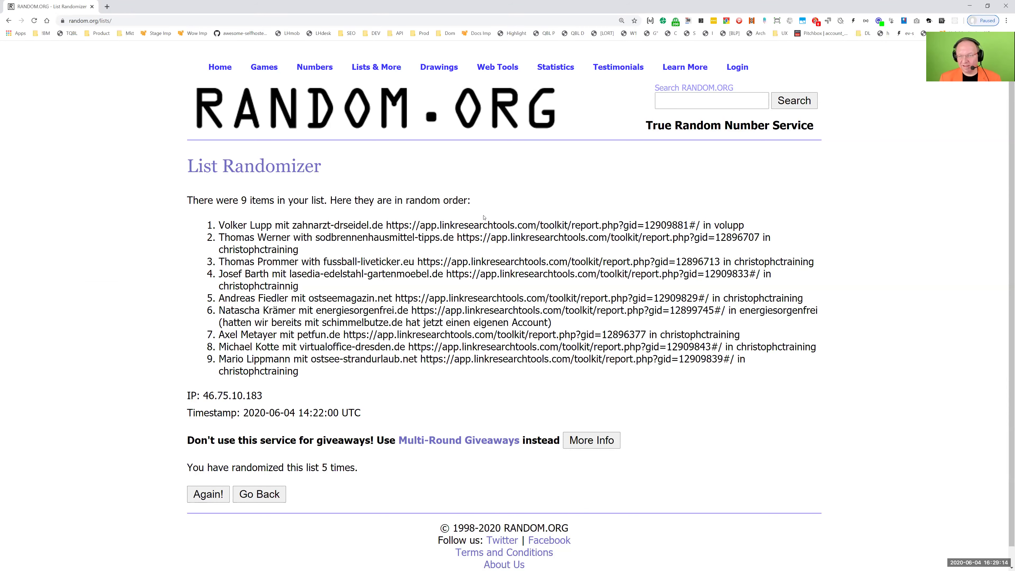
double_click(731, 224)
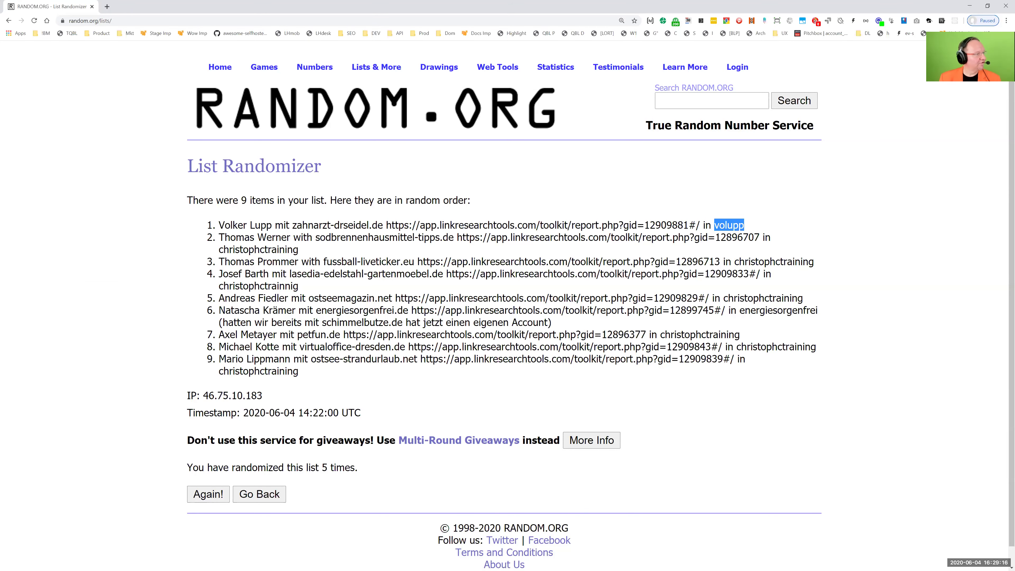
key("alt+Tab")
left_click(340, 53)
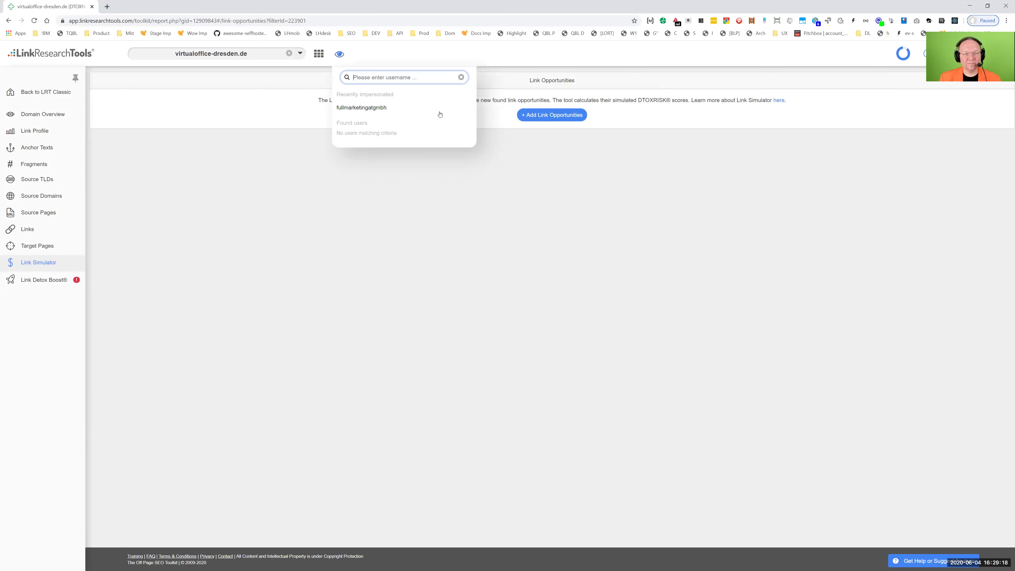
left_click(379, 110)
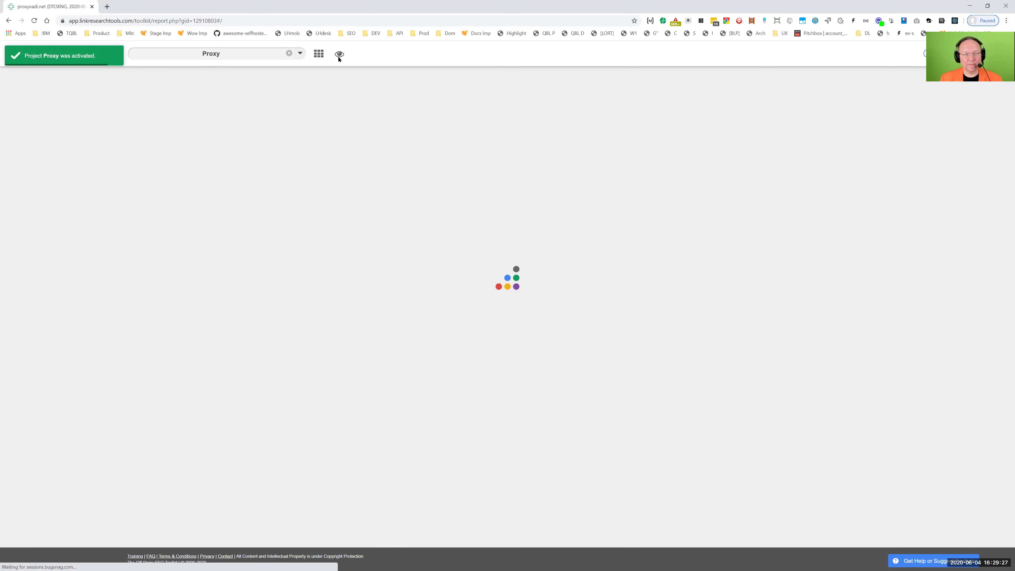
left_click(340, 55)
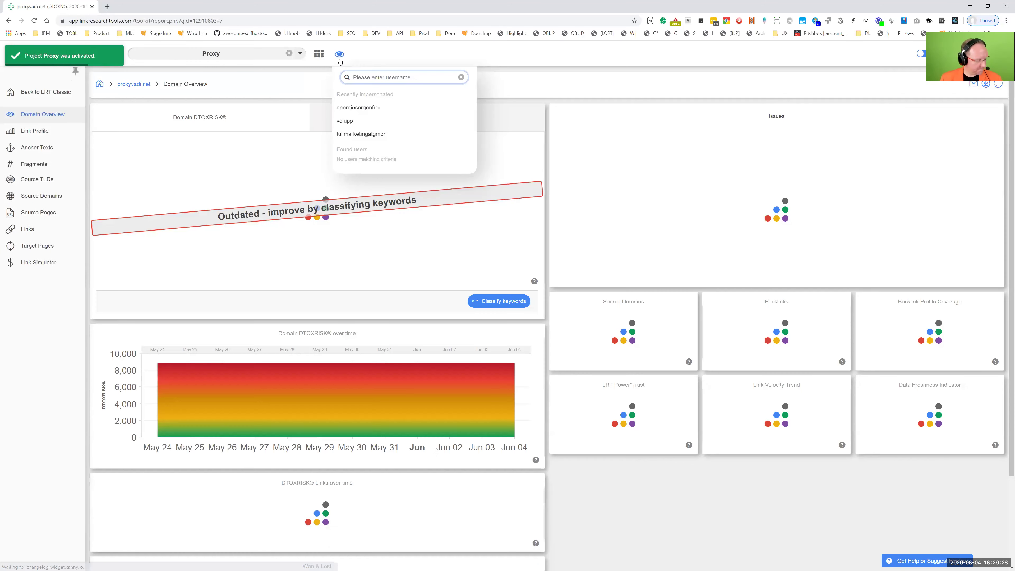
left_click(347, 121)
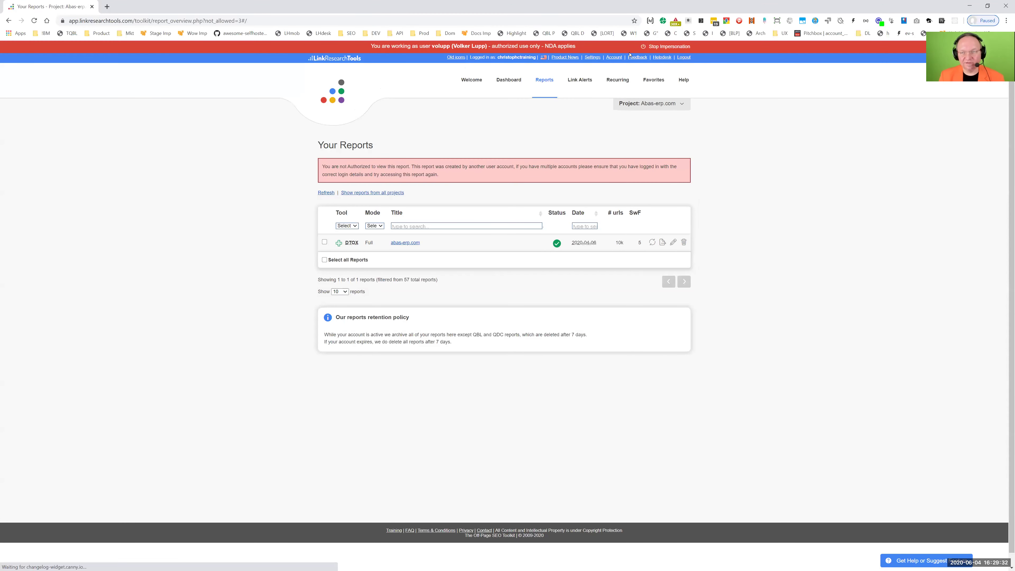
Step: Switch to the Zahnarzt-drseidel.de project and show the distribution of DTOXRISK in its Domain Overview
left_click(680, 103)
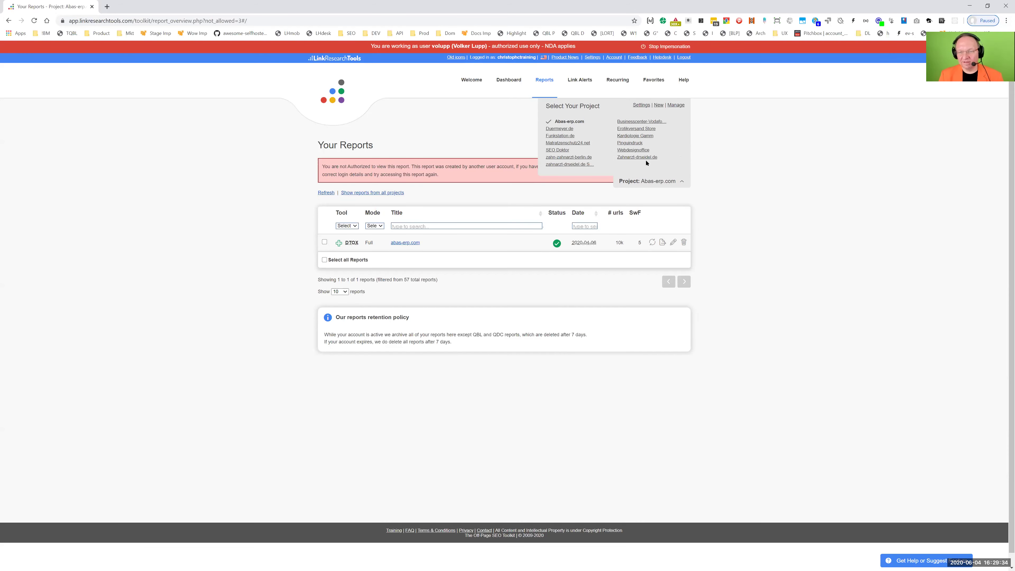
left_click(639, 157)
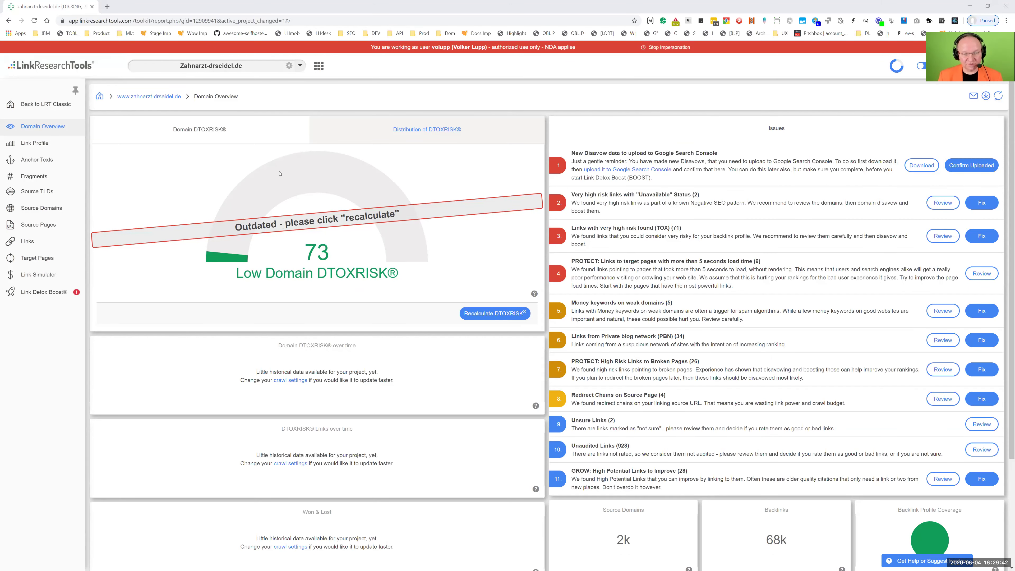
triple_click(376, 111)
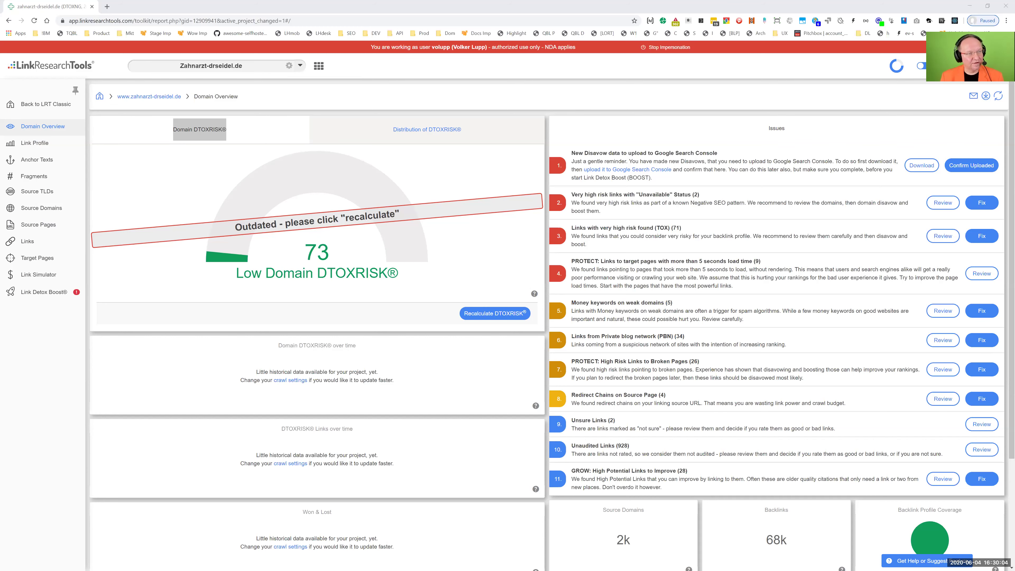
left_click(408, 116)
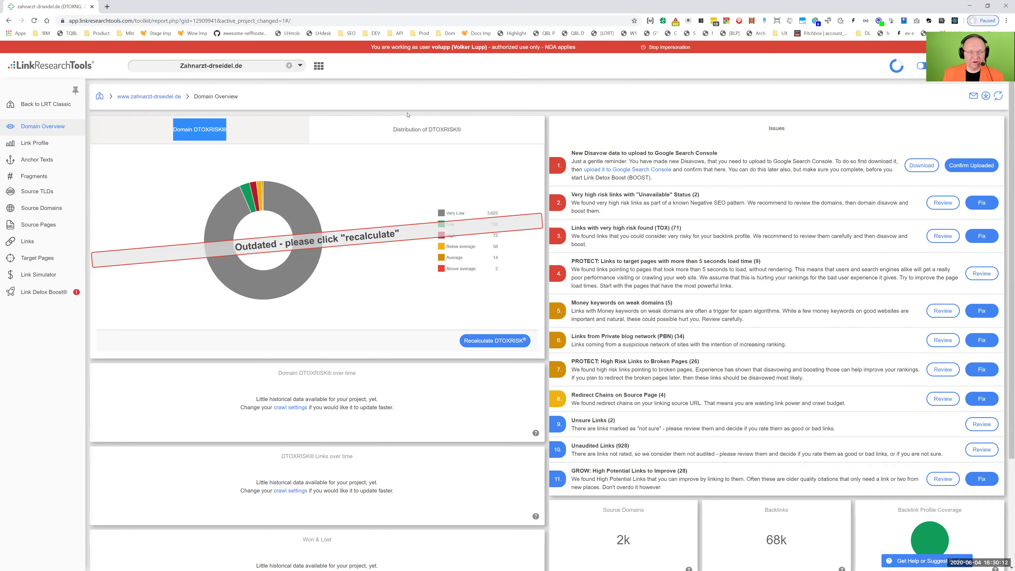
Step: Load zahn-zahnarzt-berlin.de in a new tab and inspect its redirects with Link Redirect Trace
key("ctrl+t")
type("zahn-zahnarzt-berlin.de")
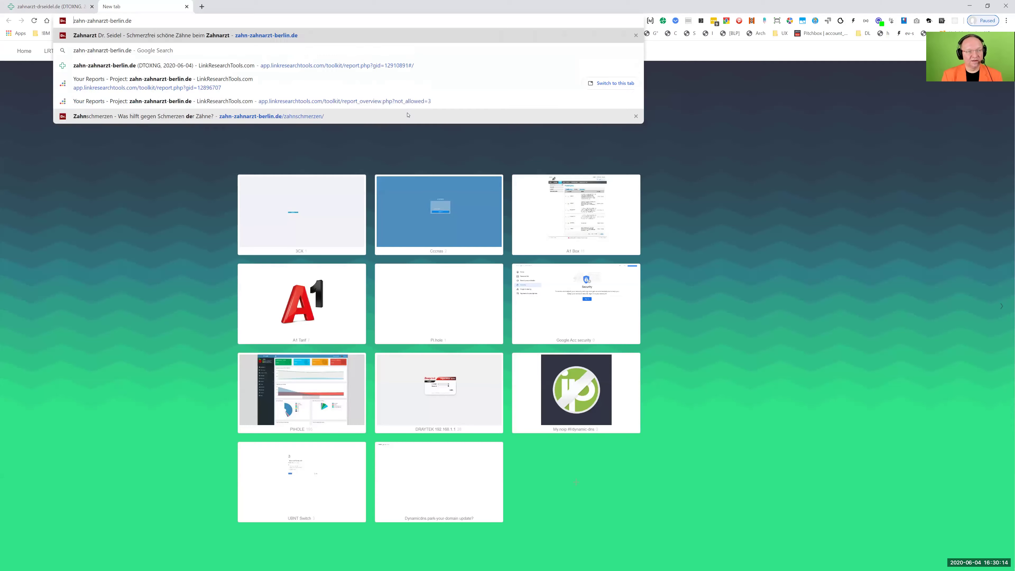
key("Return")
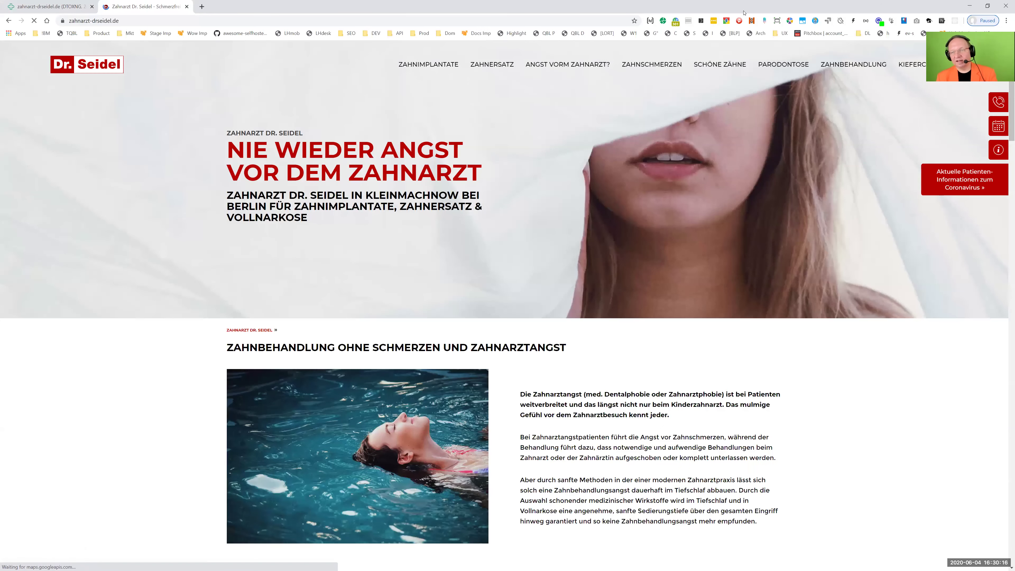
left_click(675, 21)
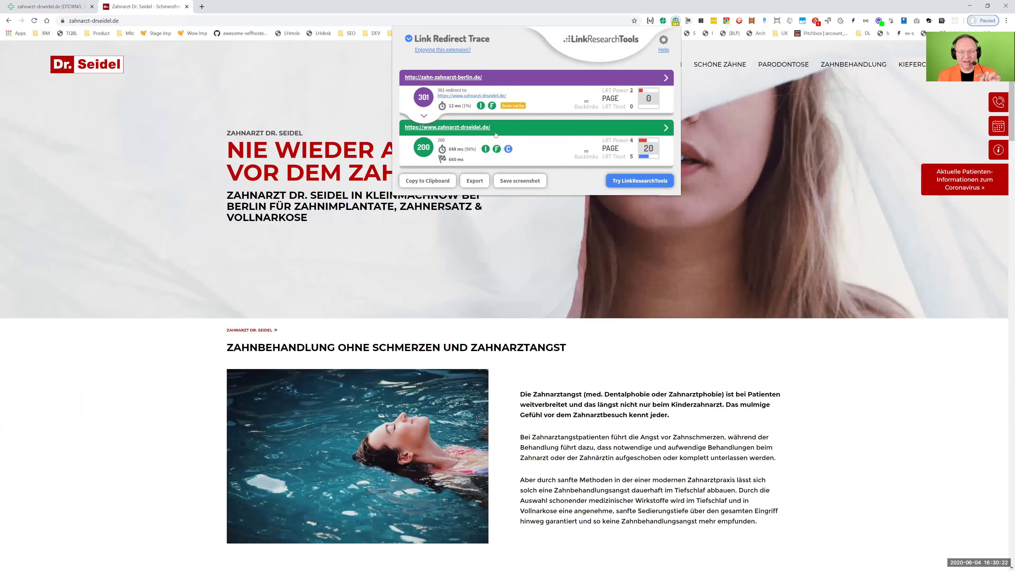
Step: Review zahnarzt-drseidel.de's link profile, anchor texts by DTOXRISK and source domains in its report
key("Escape")
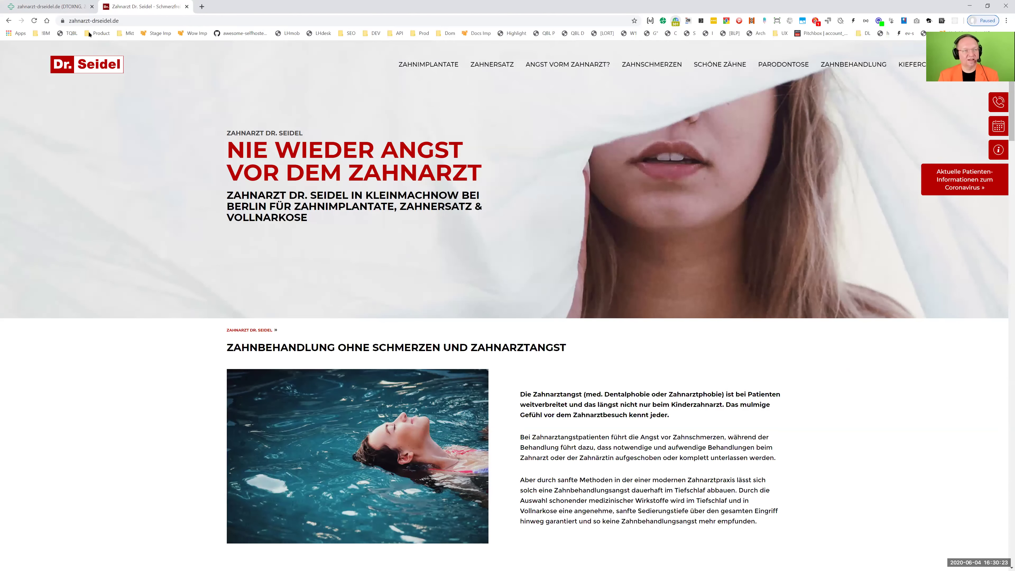
left_click(42, 3)
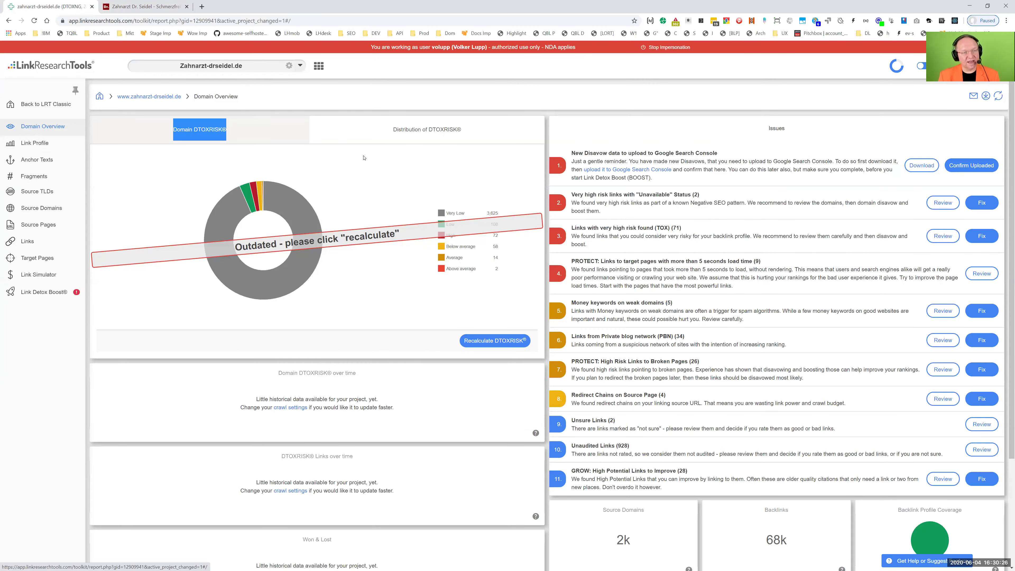
left_click(52, 147)
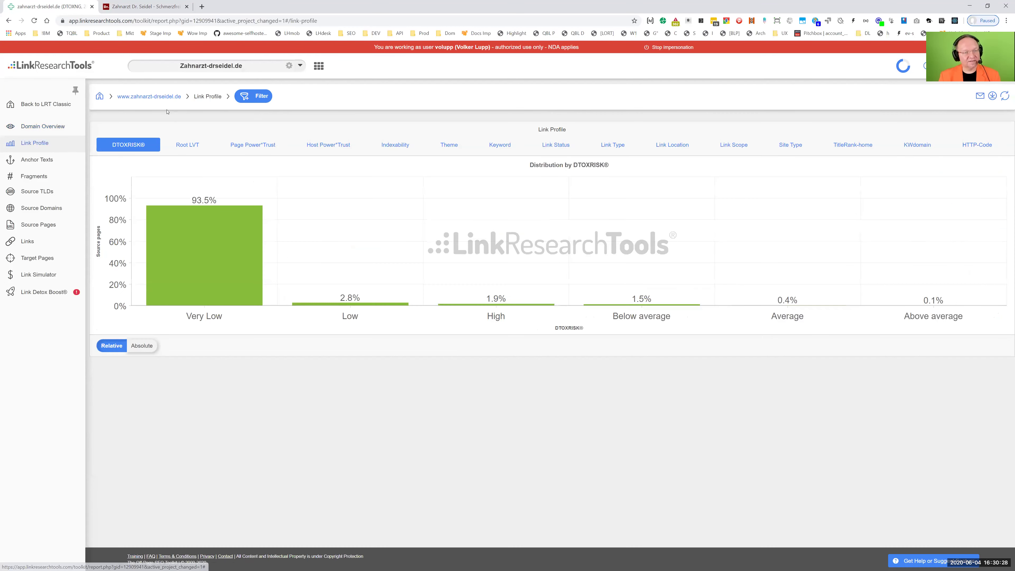
left_click(38, 160)
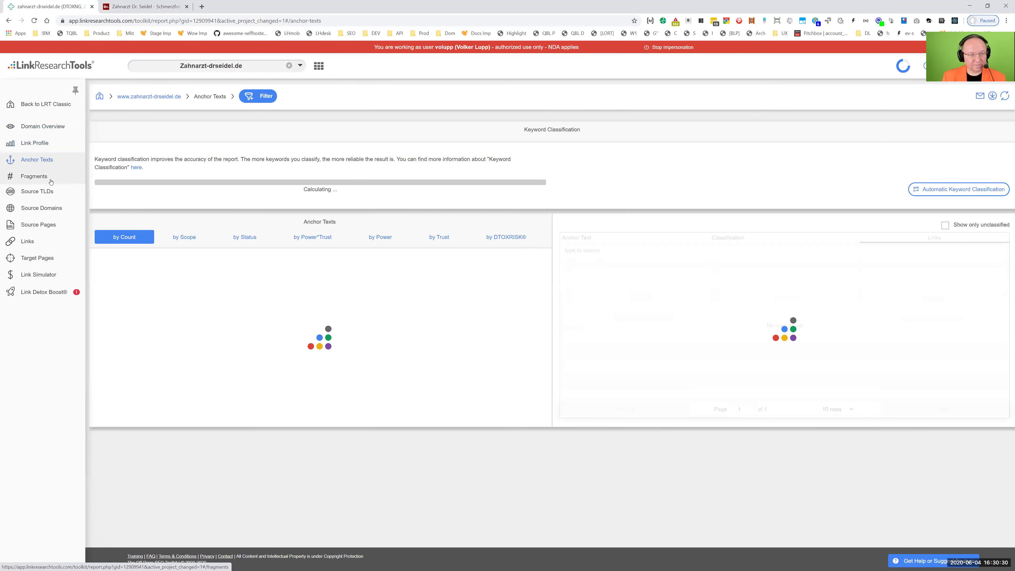
left_click(506, 238)
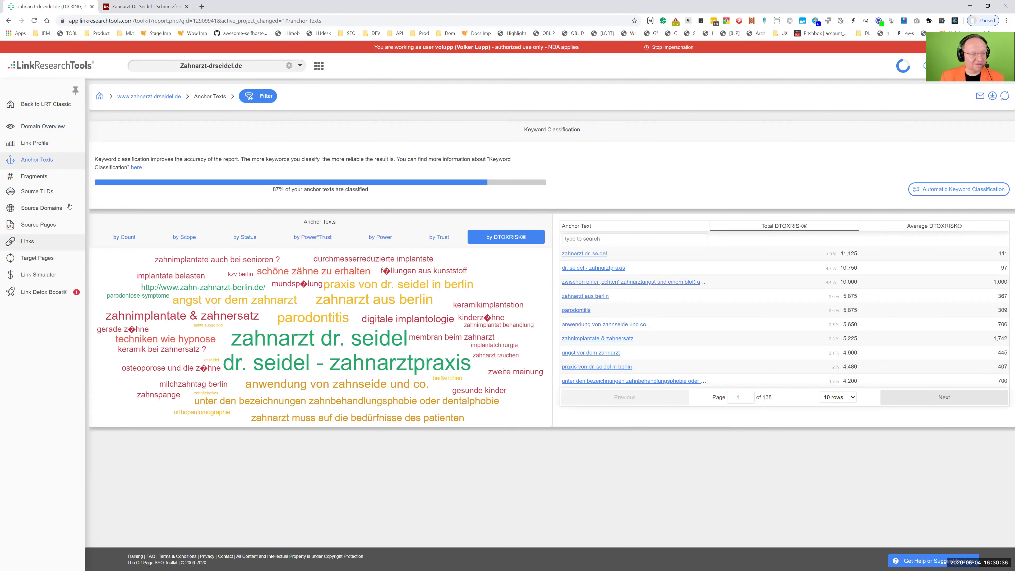
left_click(60, 208)
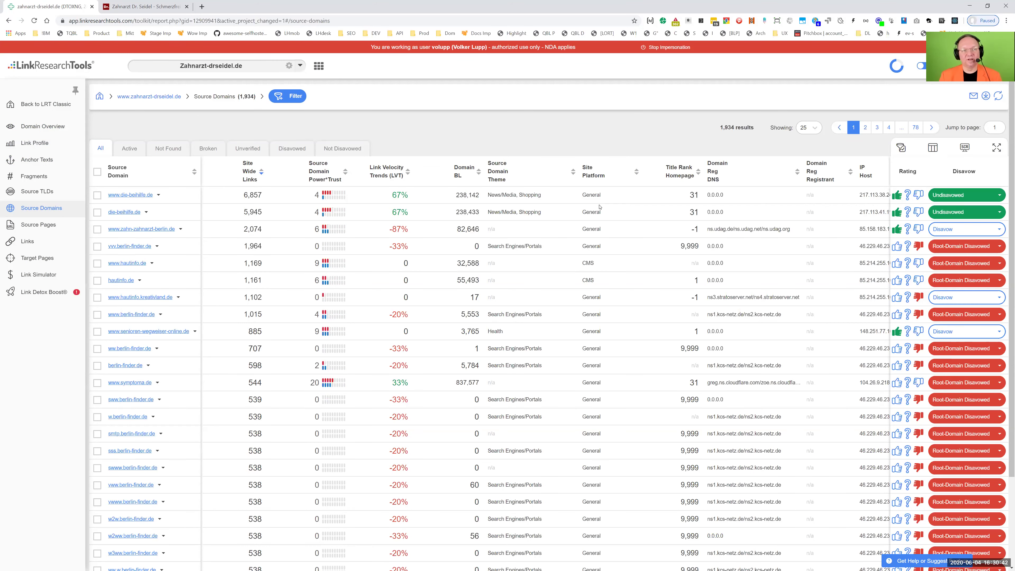
Step: Search the projects for "zah" and open the zahn-zahnarzt-berlin.de project in a separate browser tab
left_click(146, 6)
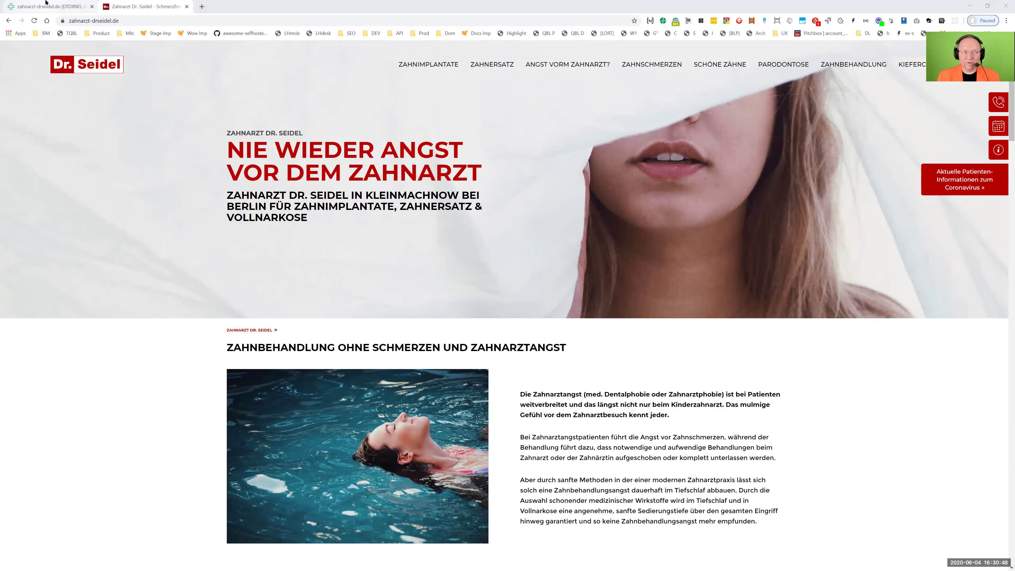
left_click(50, 6)
left_click(254, 66)
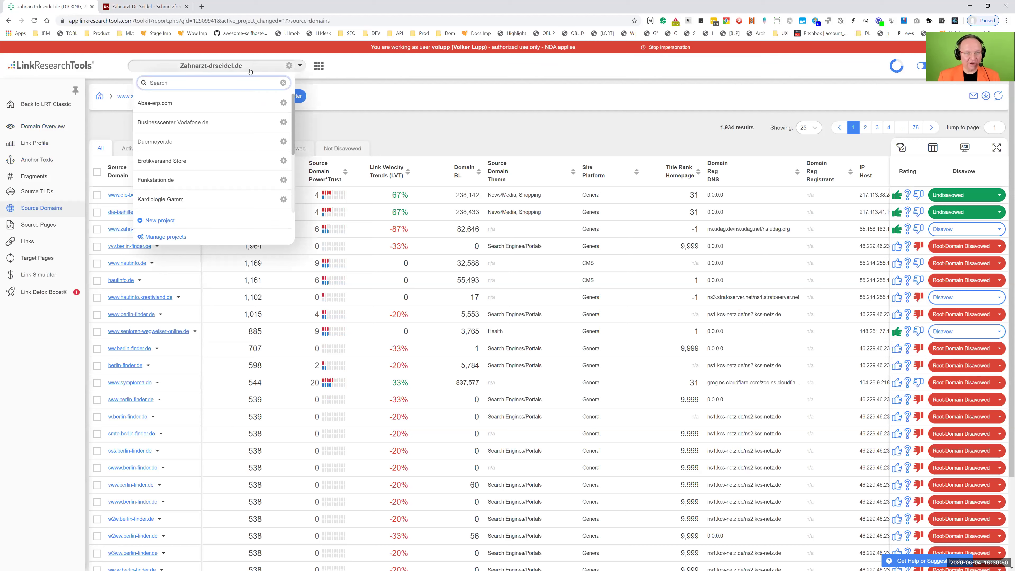
type("zah")
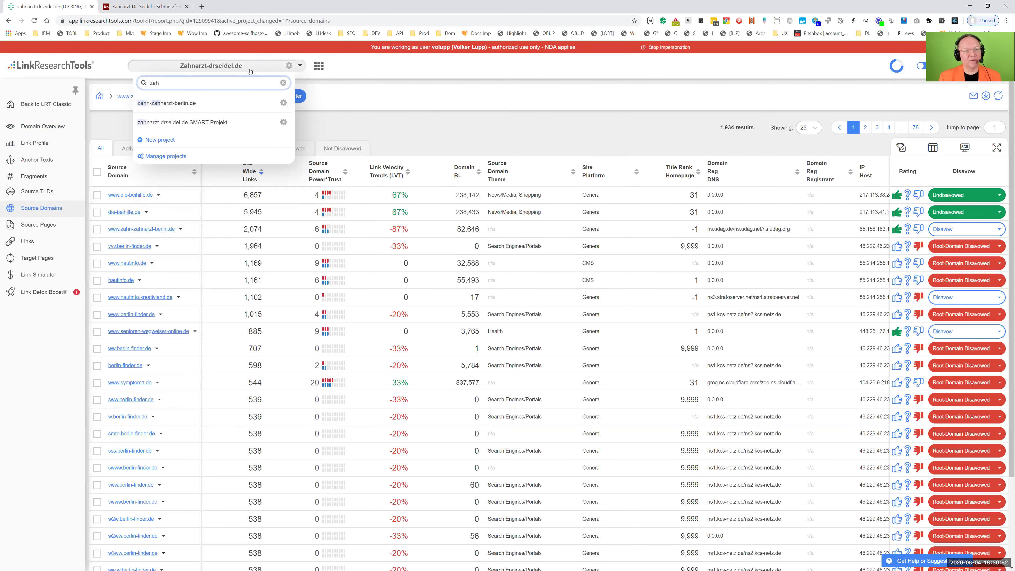
middle_click(190, 104)
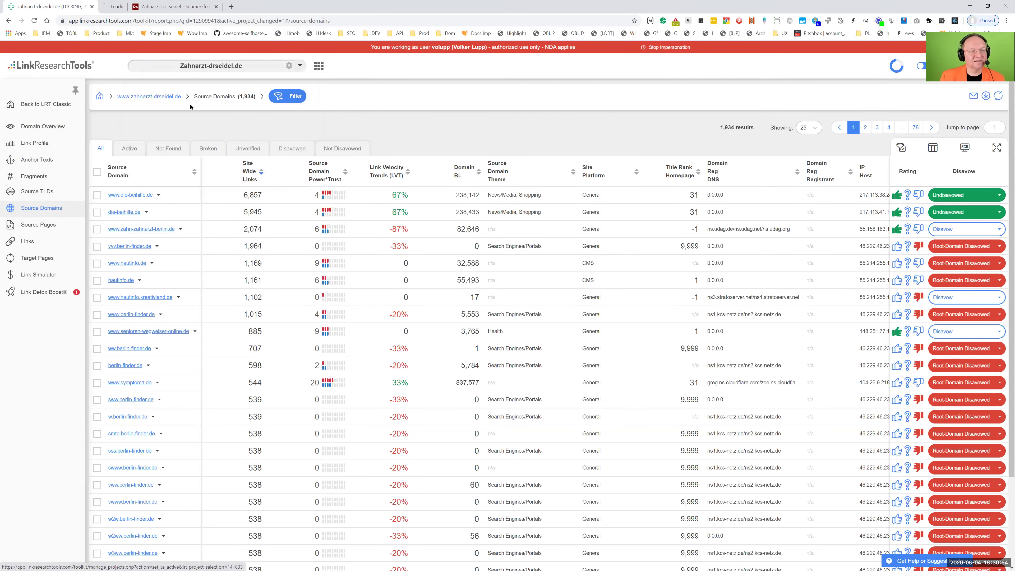
left_click(144, 7)
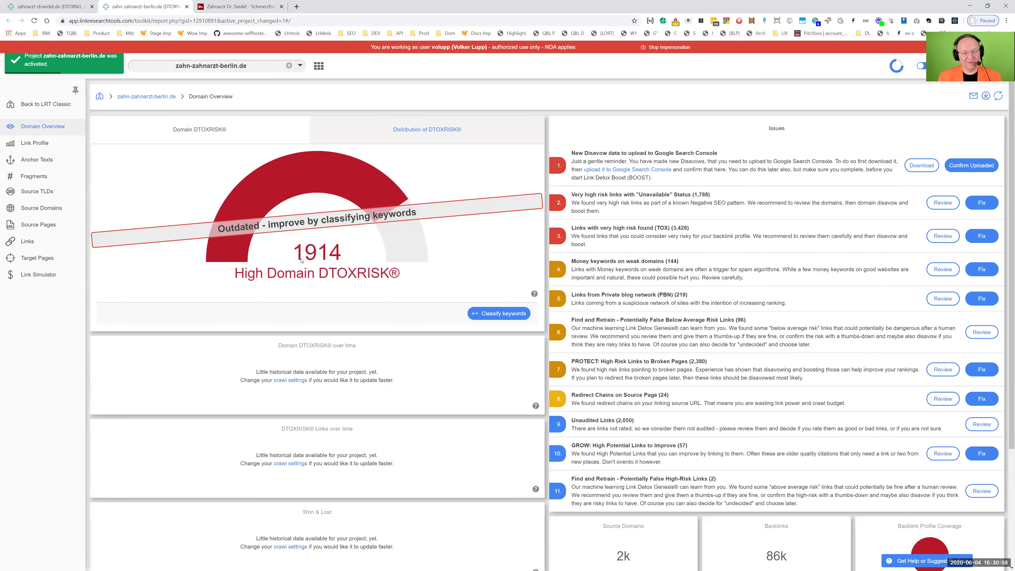
Step: Examine the Domain DTOXRISK gauge in zahn-zahnarzt-berlin.de's Domain Overview
left_click_drag(302, 261, 341, 254)
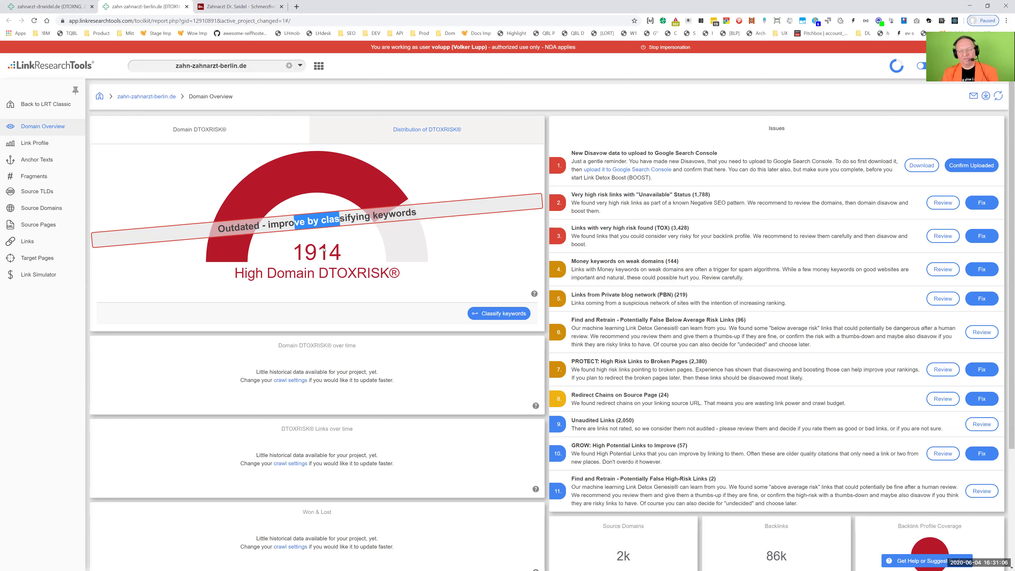
left_click(390, 230)
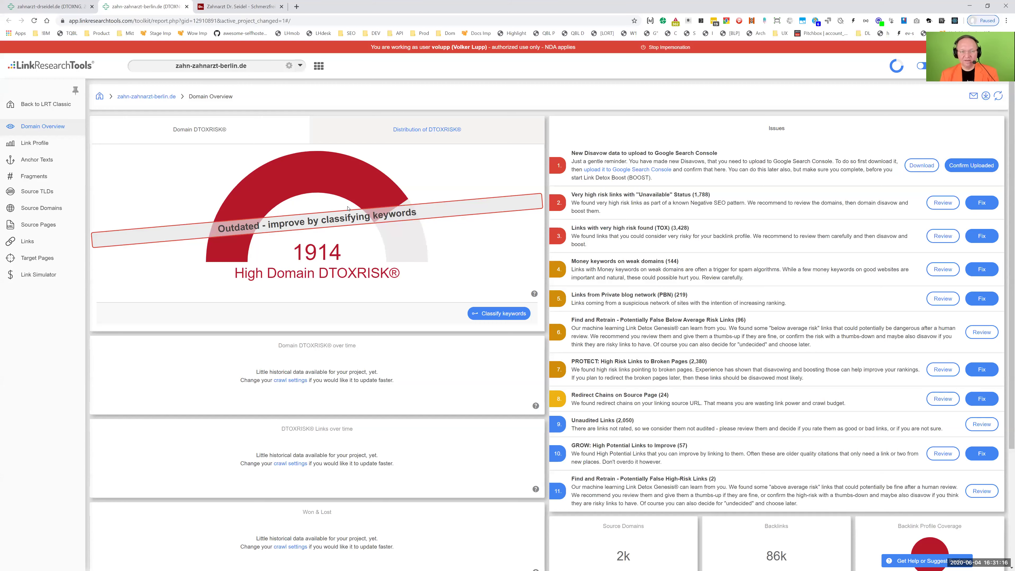
left_click(48, 7)
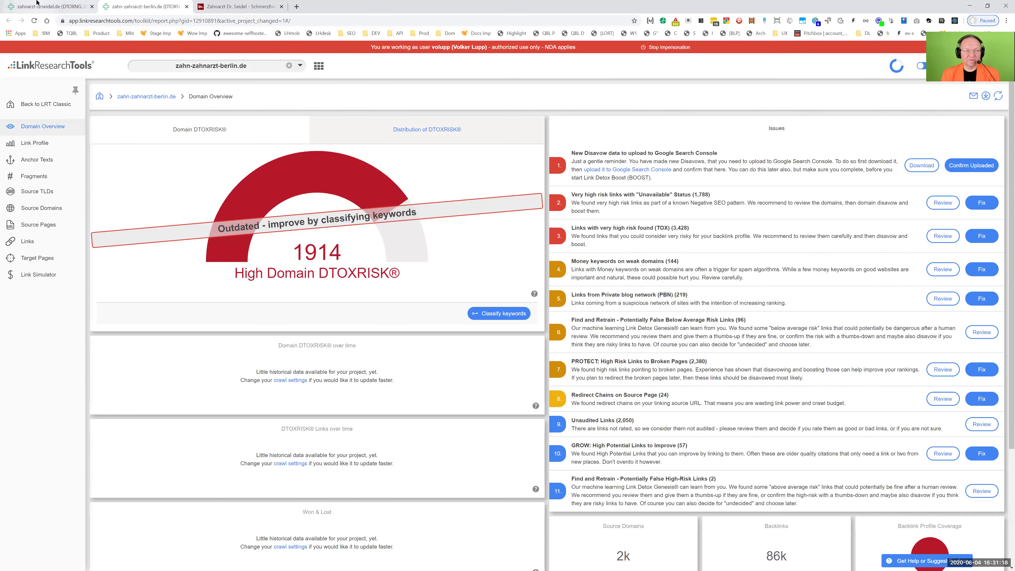
left_click(151, 7)
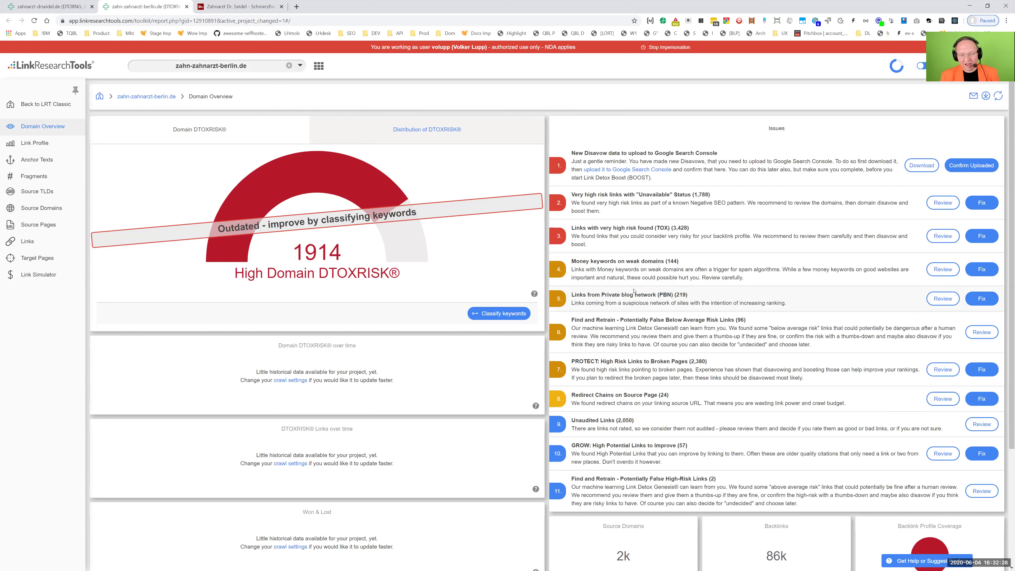
Step: Check zahn-zahnarzt-berlin.de's source domains and its link profile distribution by DTOXRISK, ending back at the Domain Overview
left_click(50, 208)
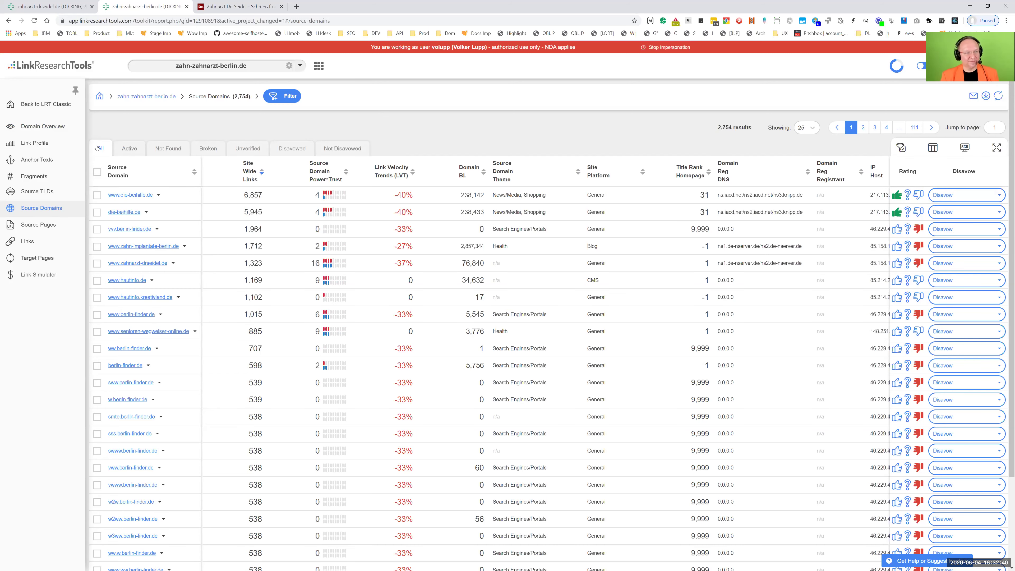
left_click(35, 144)
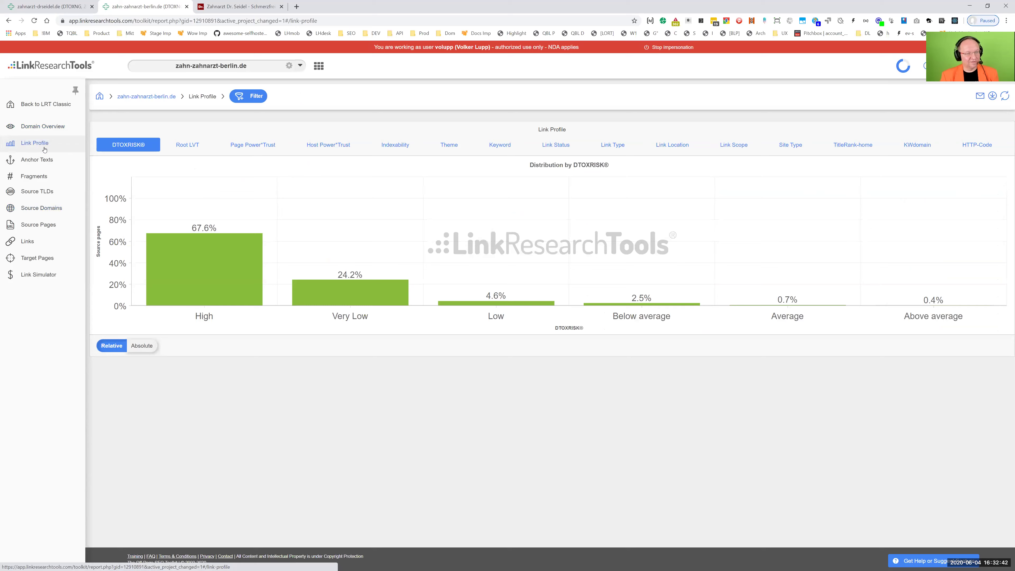
left_click(42, 126)
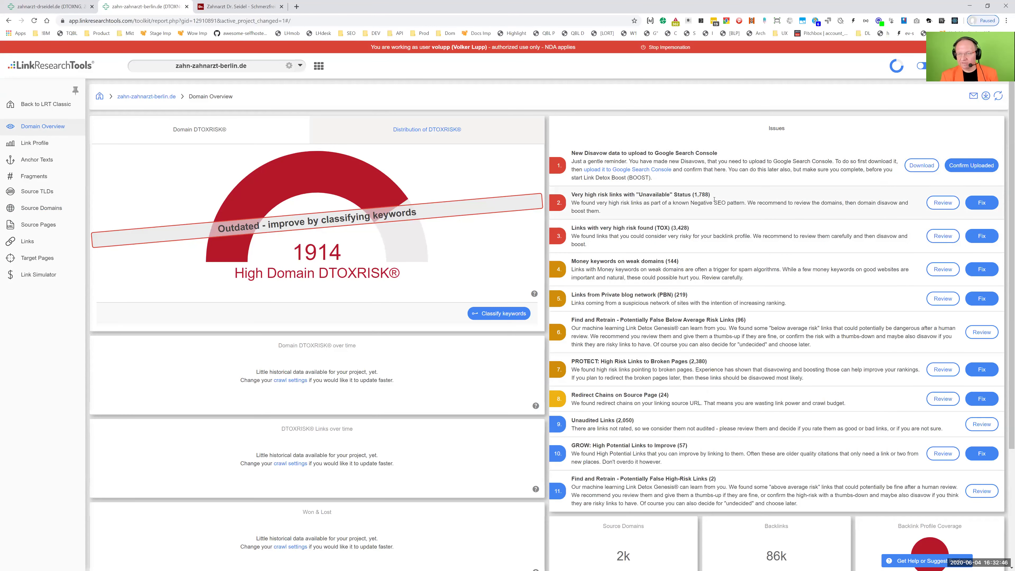
Step: Apply the fix for the issue "Very high risk links with 'Unavailable' Status" and confirm it
left_click_drag(584, 196, 732, 209)
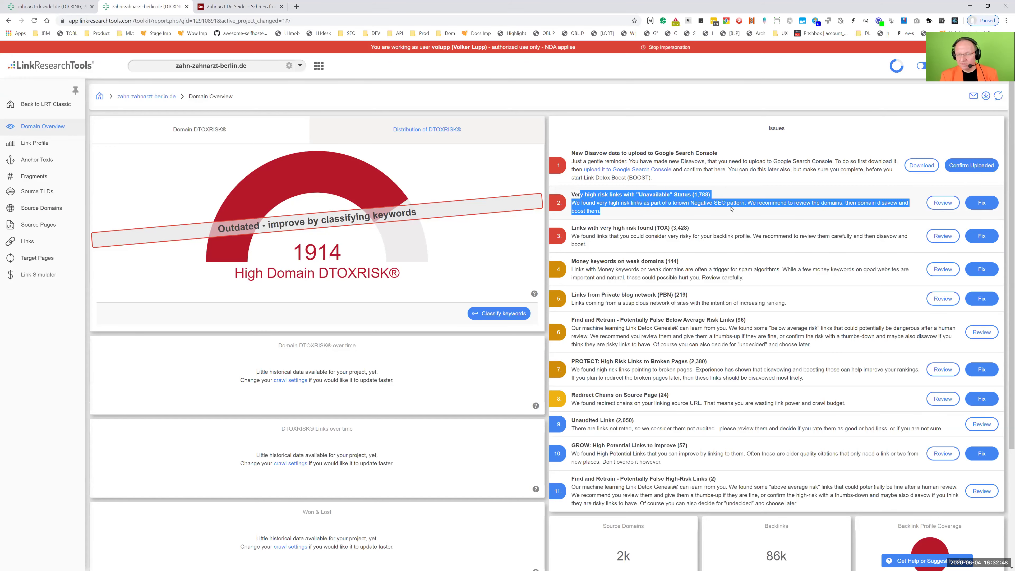
left_click(743, 216)
left_click(982, 203)
left_click(578, 325)
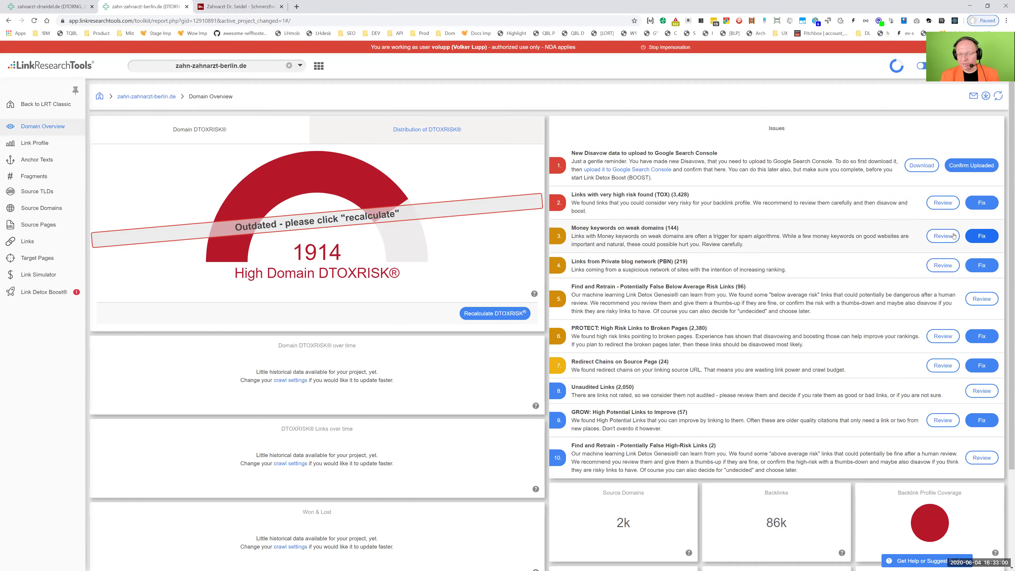
Step: Review the source pages, source domains and link profile filtered by the "Links with very high risk found (TOX)" issue
left_click_drag(579, 228, 739, 237)
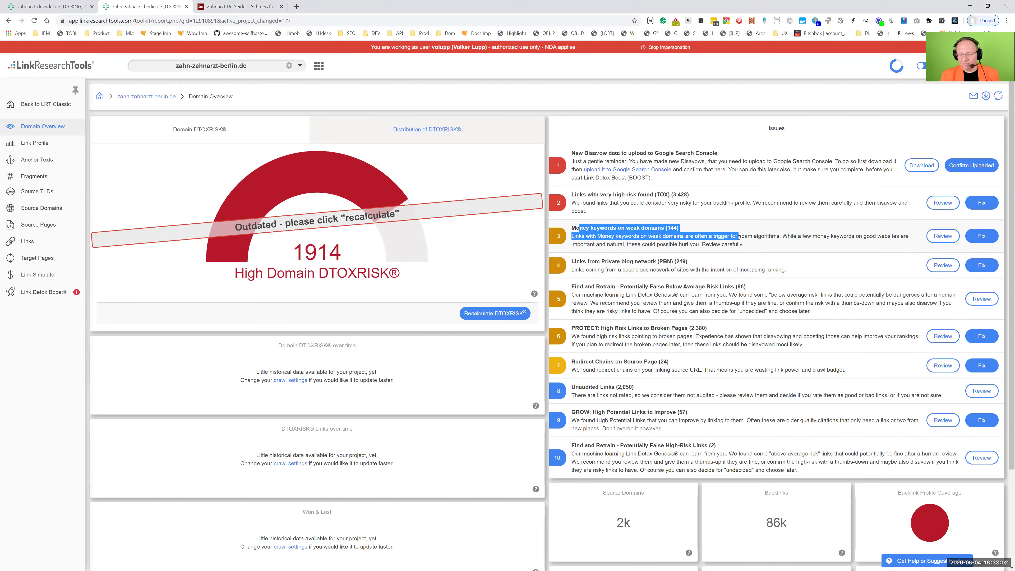
left_click(739, 237)
left_click_drag(640, 203, 678, 212)
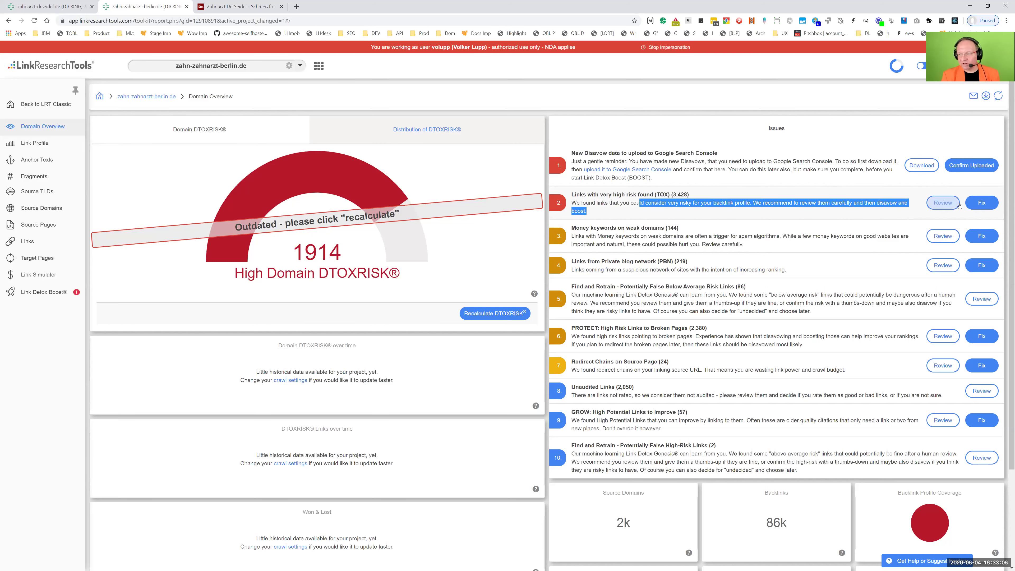
left_click(943, 203)
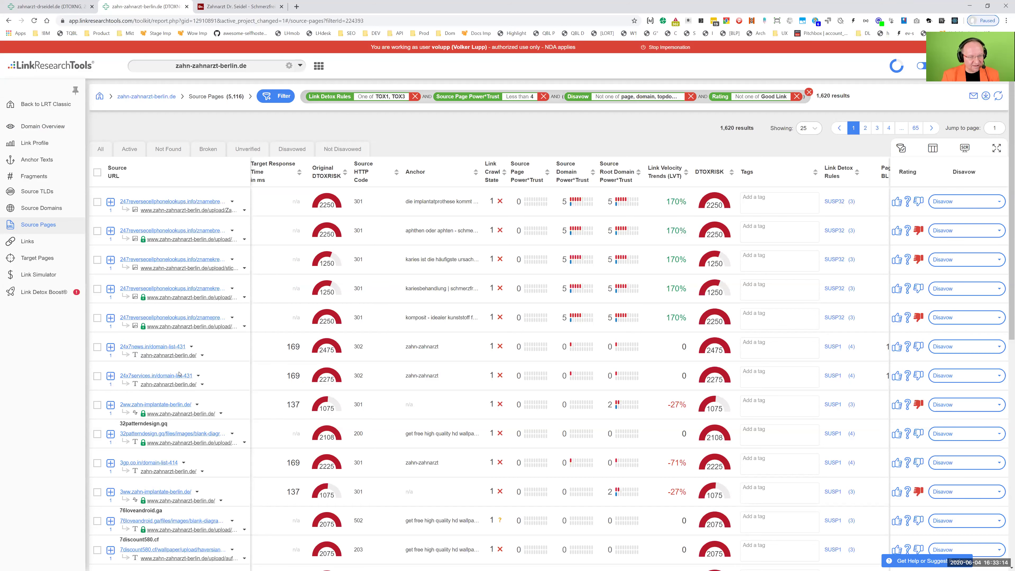
left_click(41, 209)
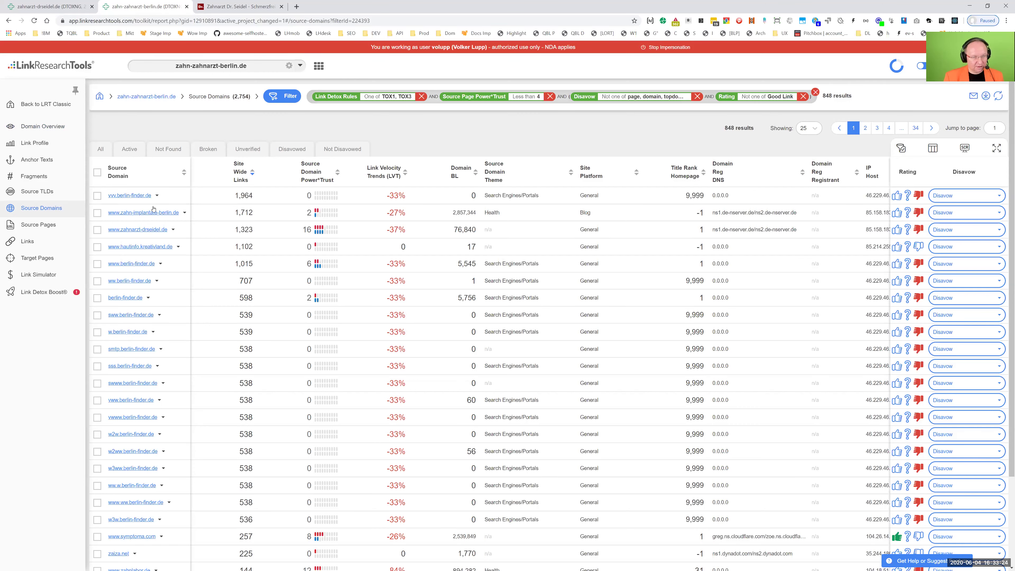
scroll(147, 326, "down", 3)
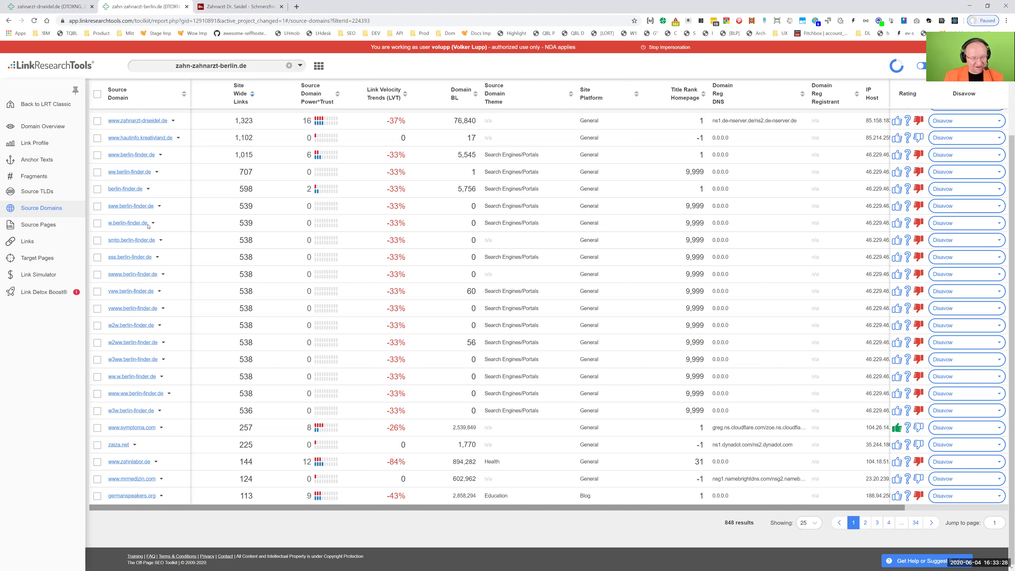
scroll(169, 348, "up", 3)
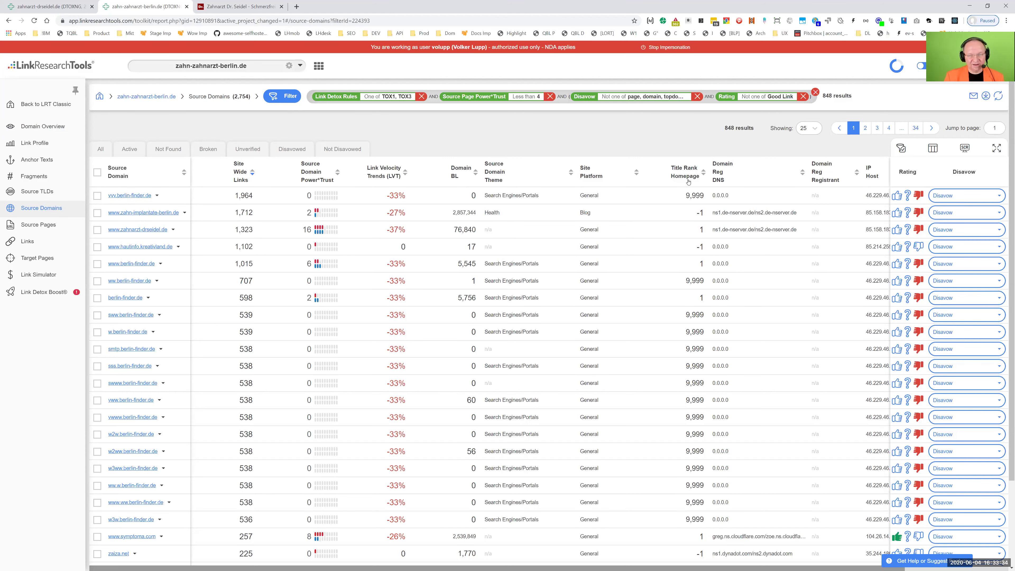
left_click(36, 145)
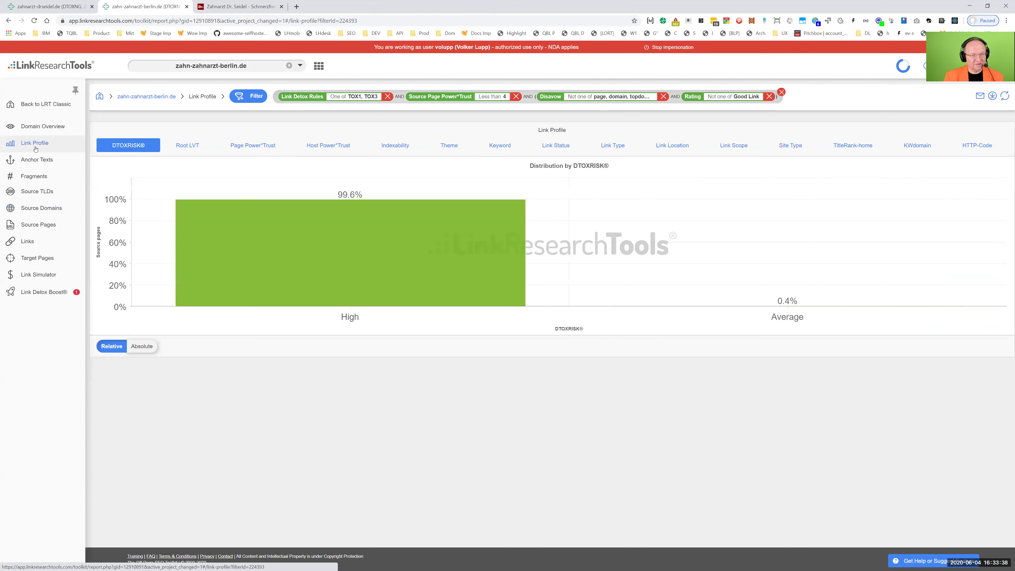
Step: Disavow all domains of the "Links with very high risk found (TOX)" issue from the Domain Overview
left_click(47, 134)
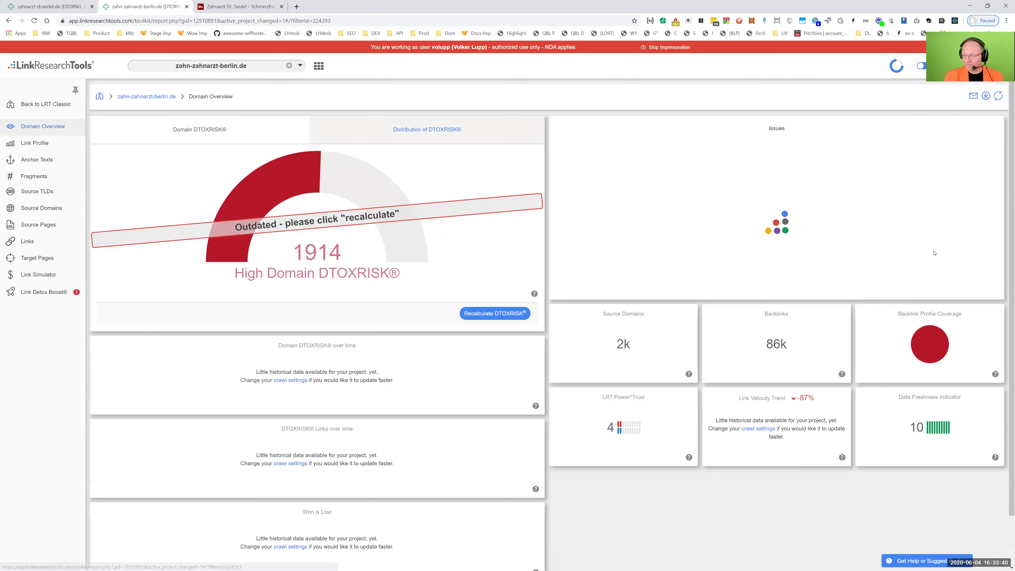
scroll(635, 227, "down", 2)
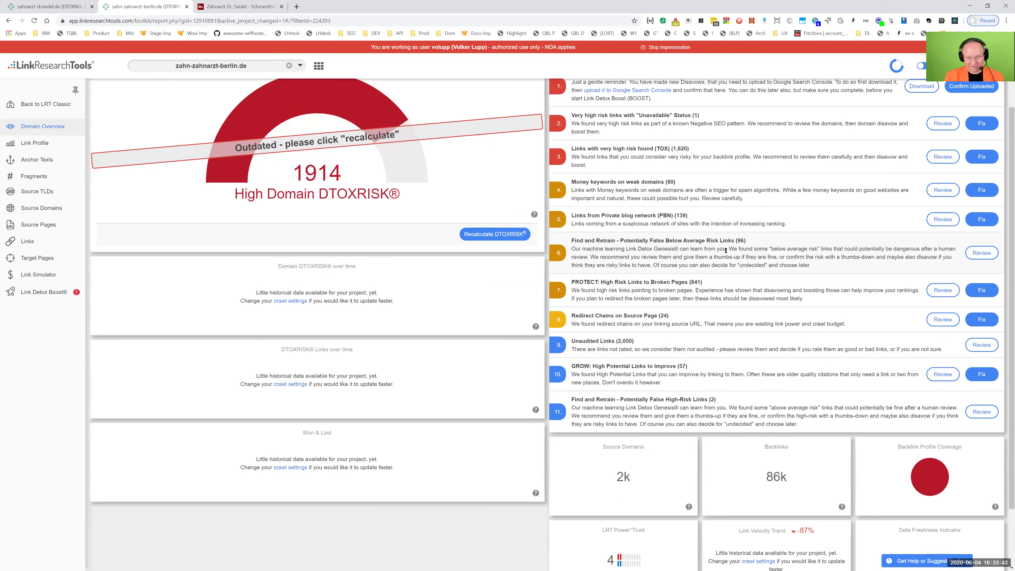
scroll(726, 250, "up", 1)
mouse_move(927, 526)
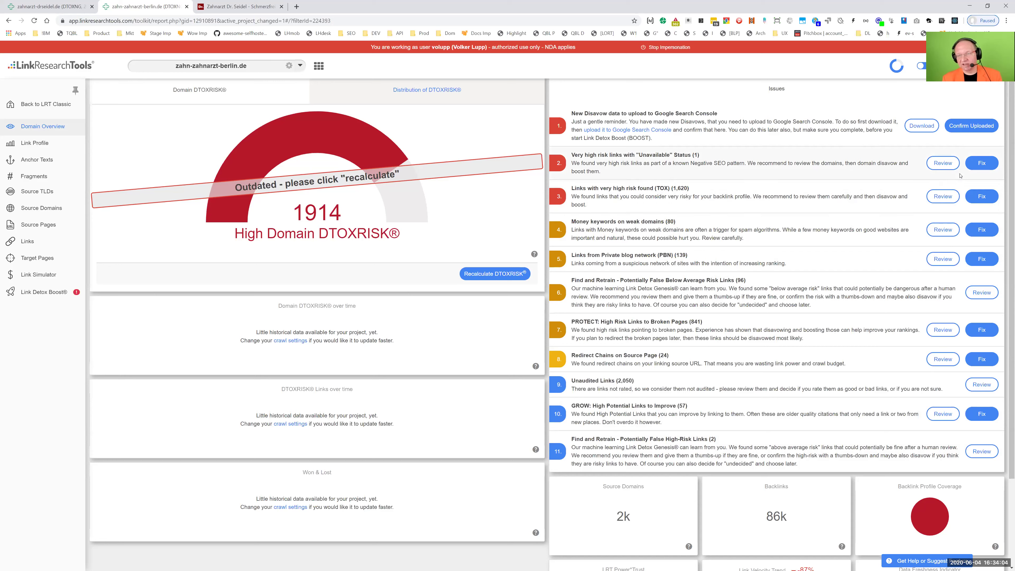
left_click_drag(574, 188, 688, 188)
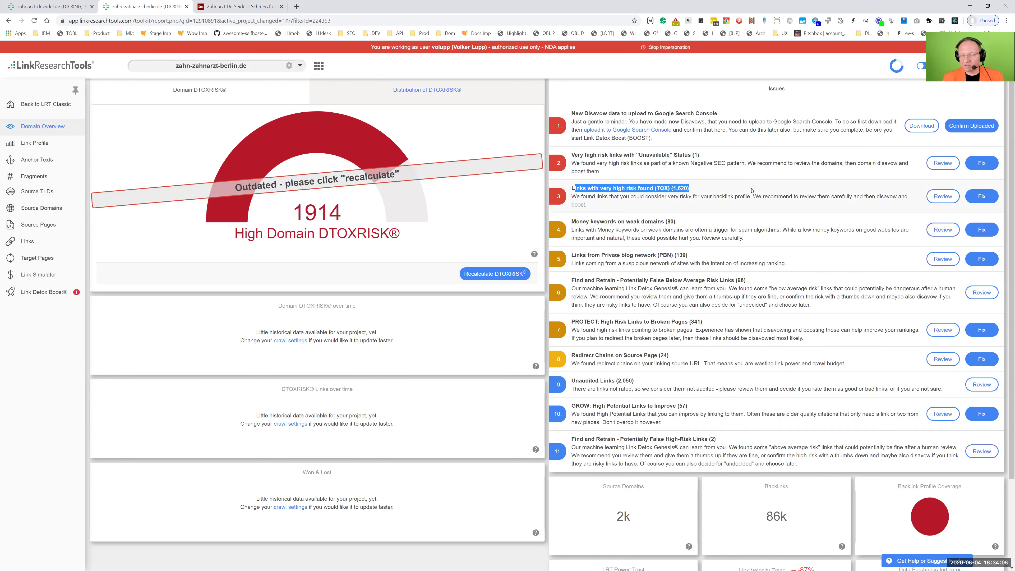
left_click(970, 199)
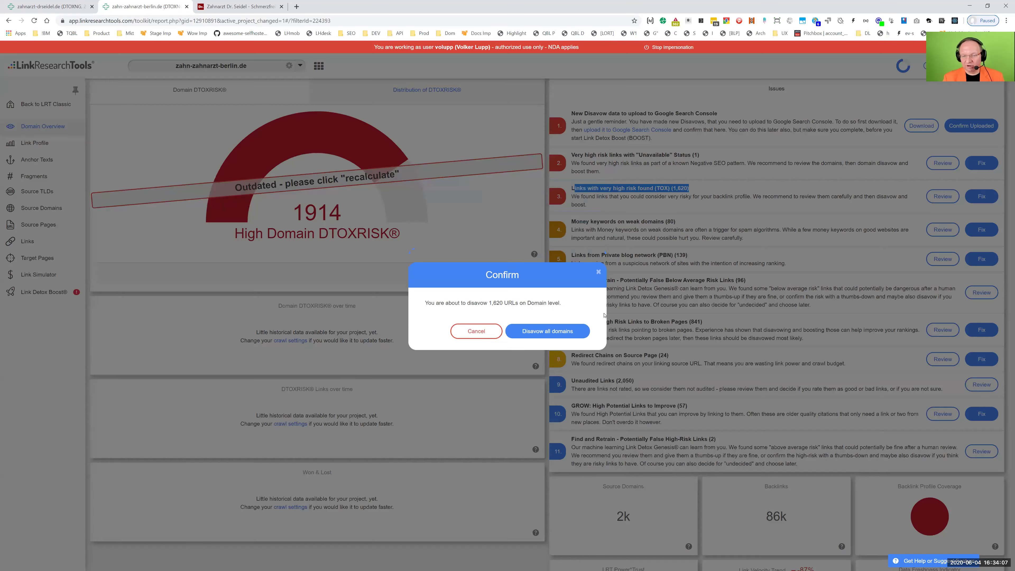
left_click(561, 331)
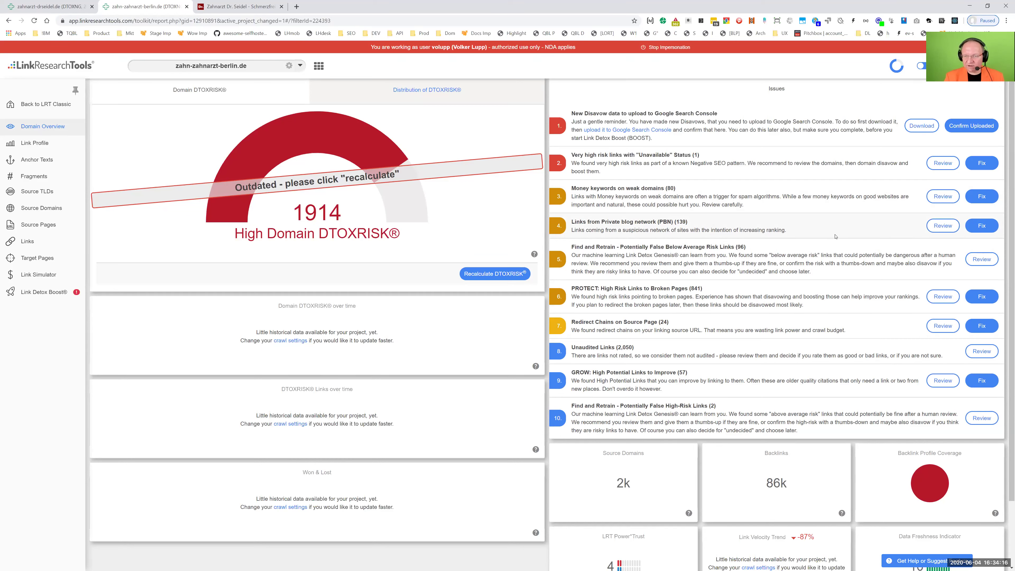
Step: Review the source pages of the "Links from Private blog network (PBN)" issue and its source domains sorted by highest Source Domain Power*Trust
left_click(943, 226)
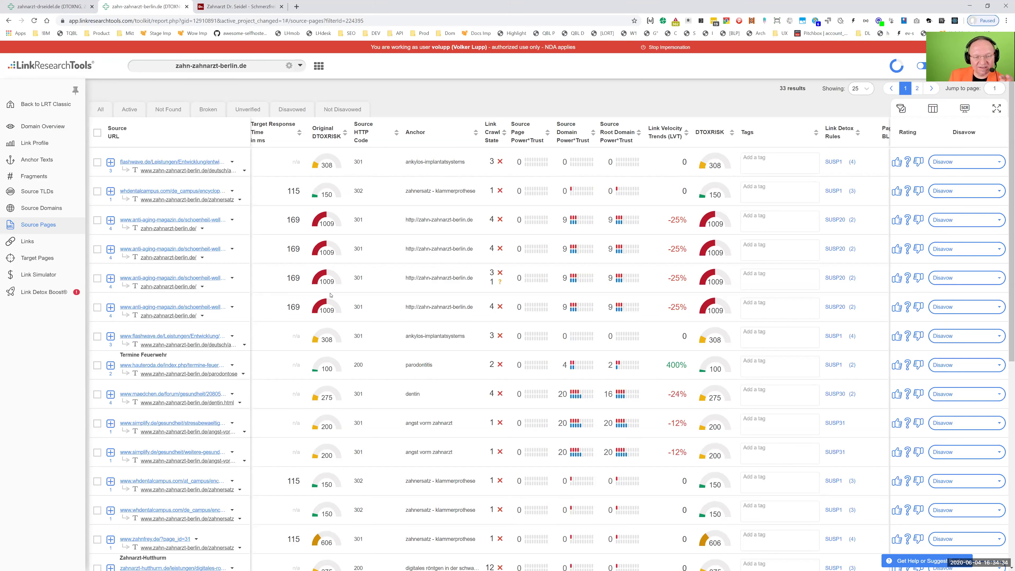
double_click(324, 310)
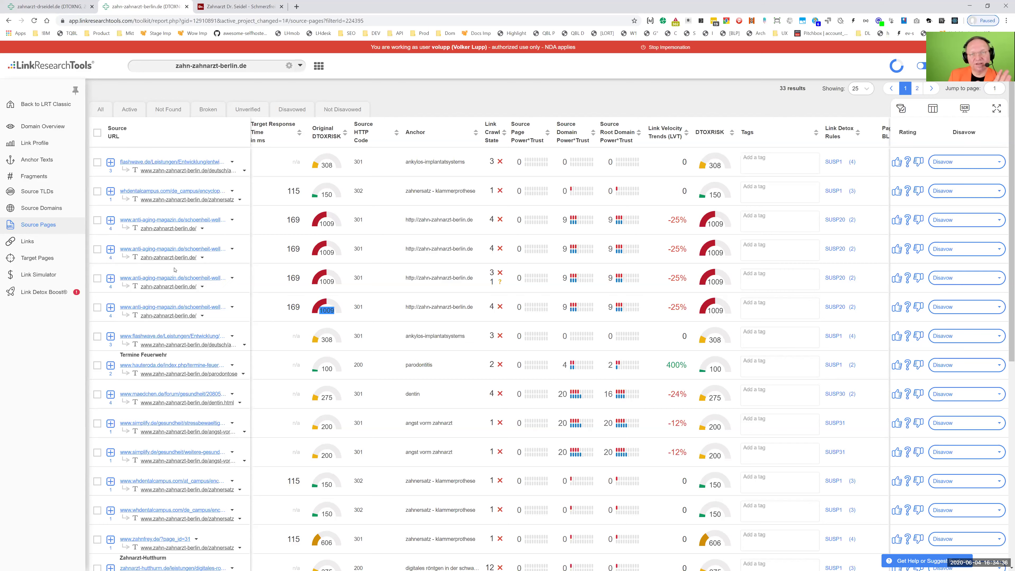
left_click(60, 209)
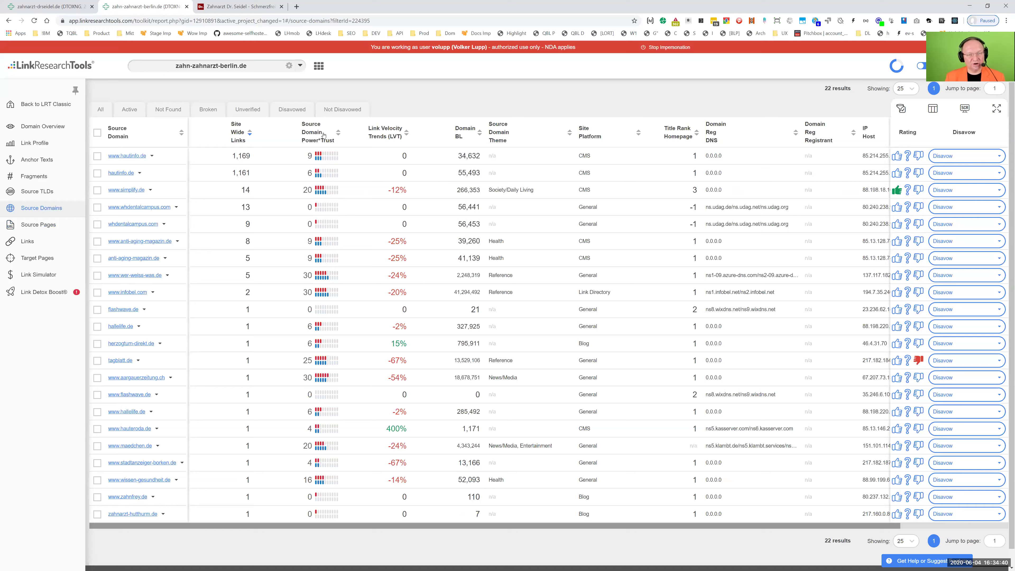
left_click(325, 135)
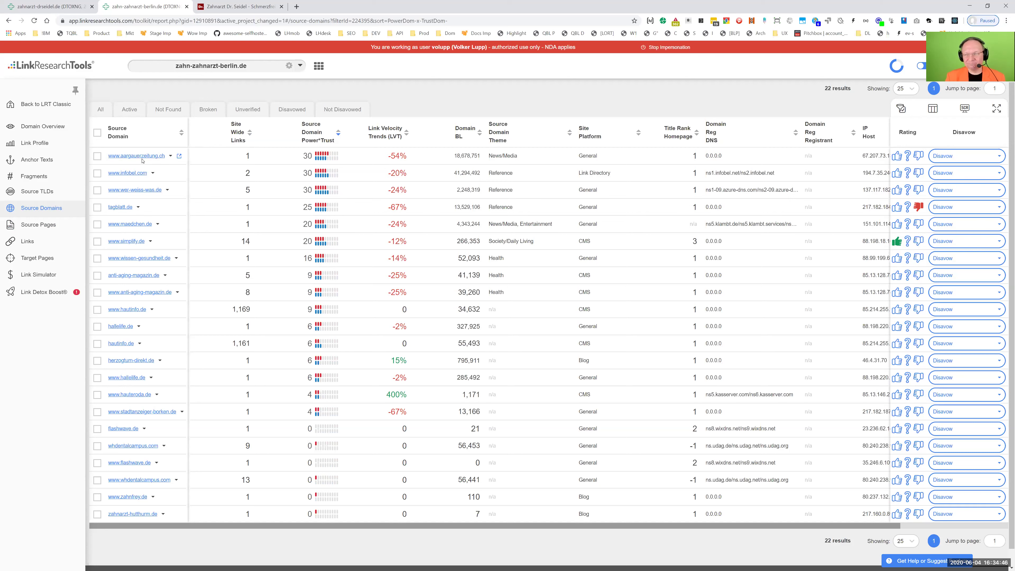
double_click(134, 174)
left_click(132, 190)
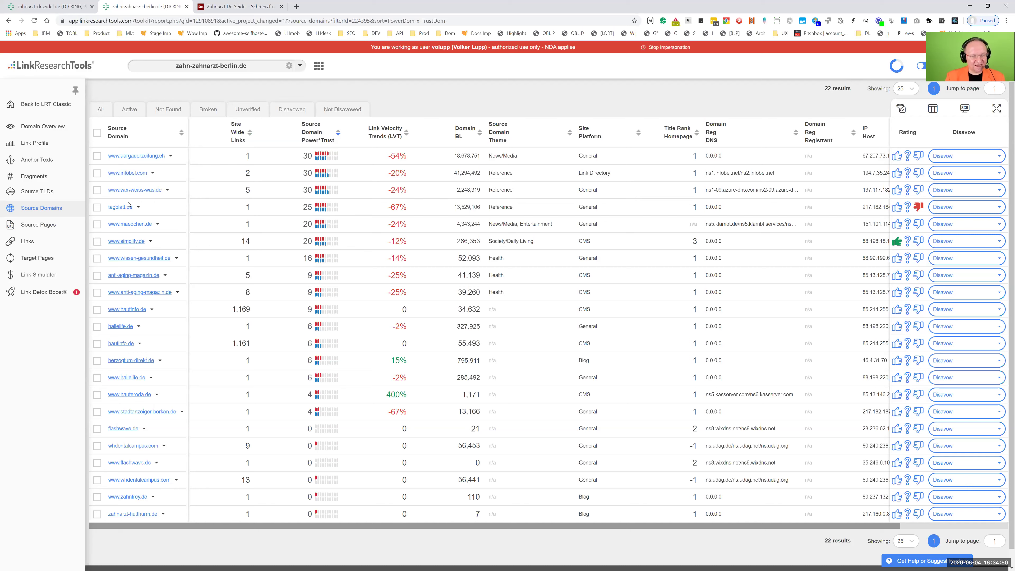
left_click(97, 258)
left_click(97, 275)
left_click(97, 241)
left_click(97, 224)
left_click(97, 207)
left_click(97, 189)
left_click(97, 173)
left_click(97, 156)
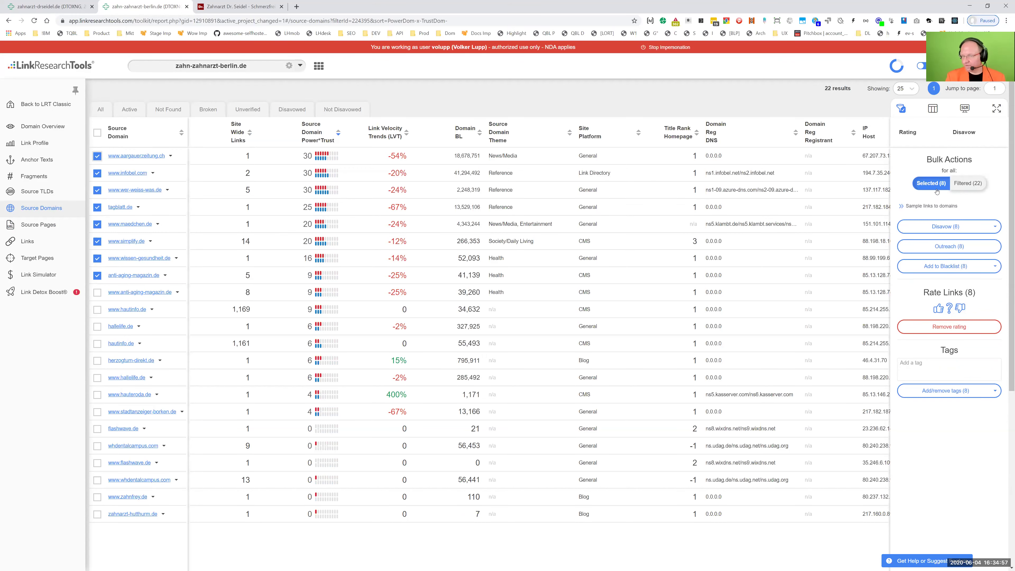
left_click(938, 310)
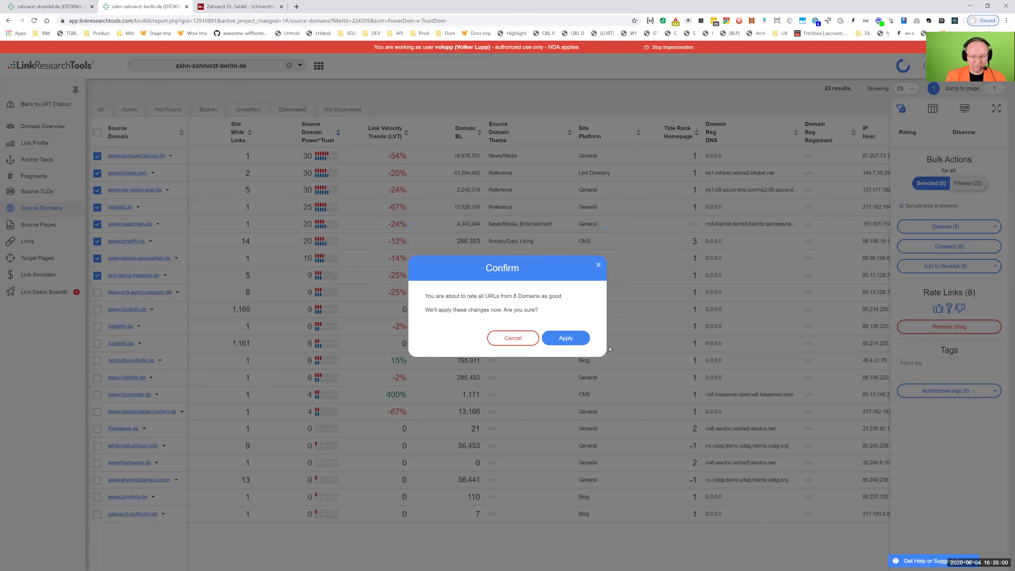
left_click(565, 338)
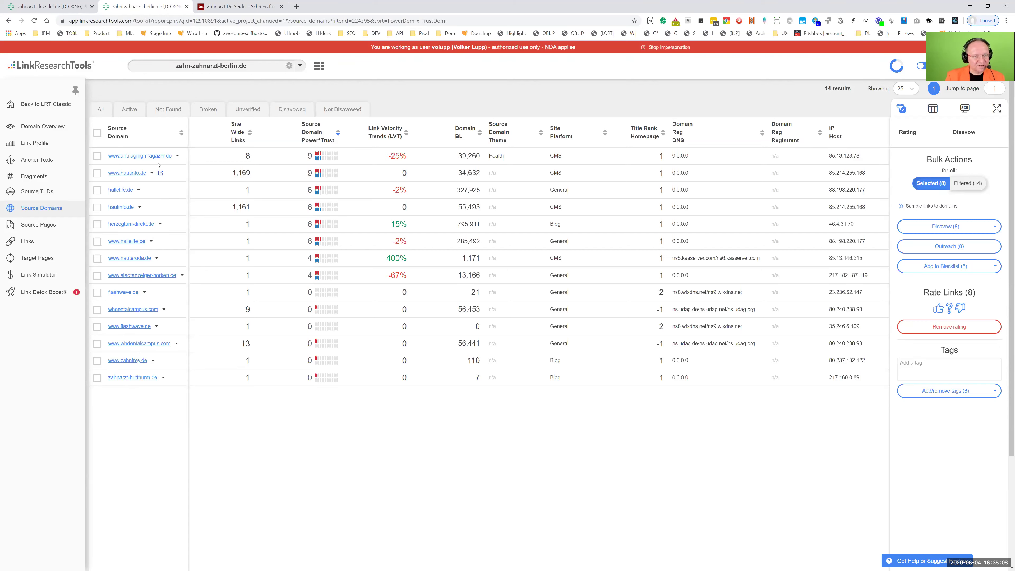
left_click(960, 229)
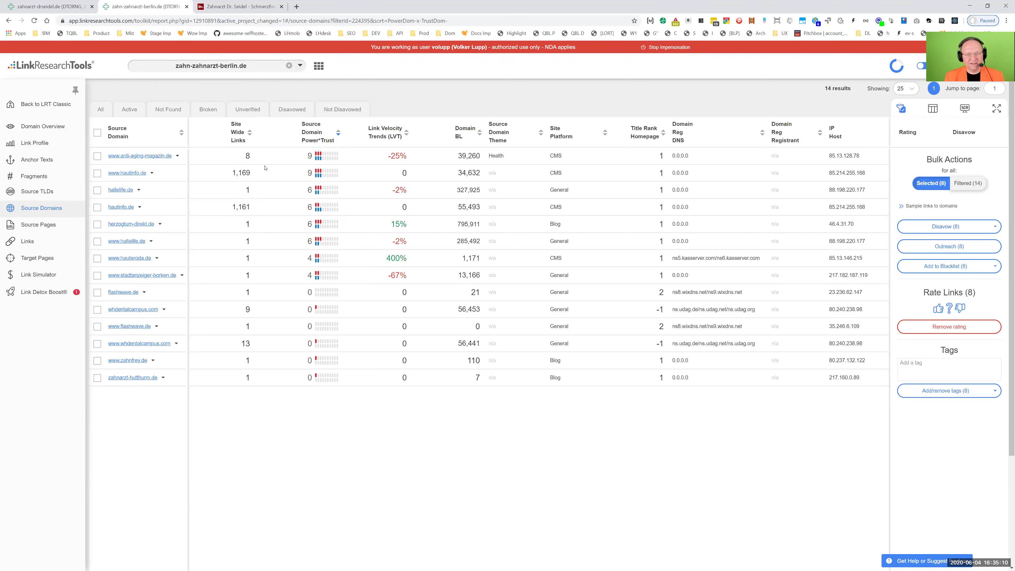
left_click(97, 156)
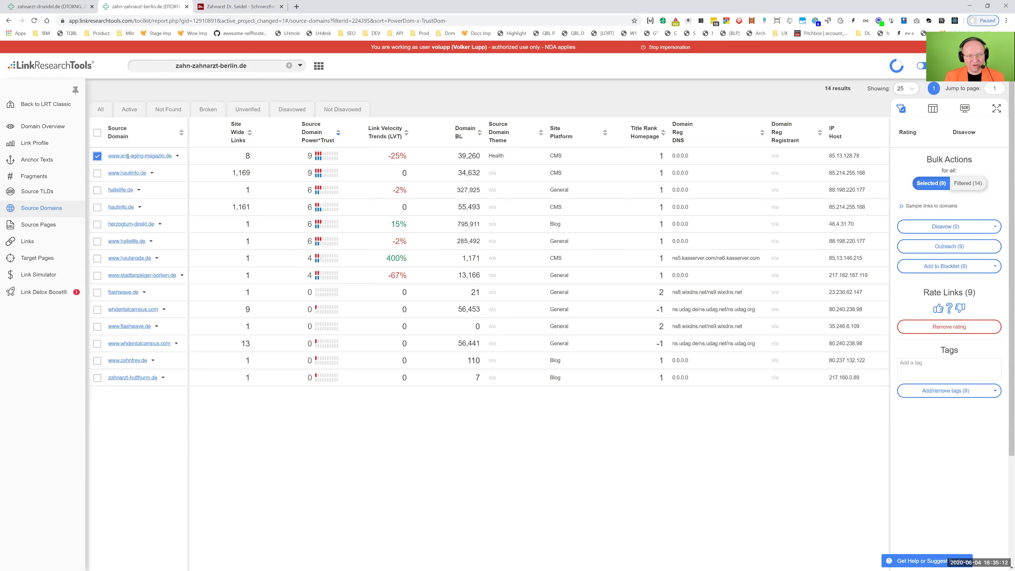
left_click(937, 309)
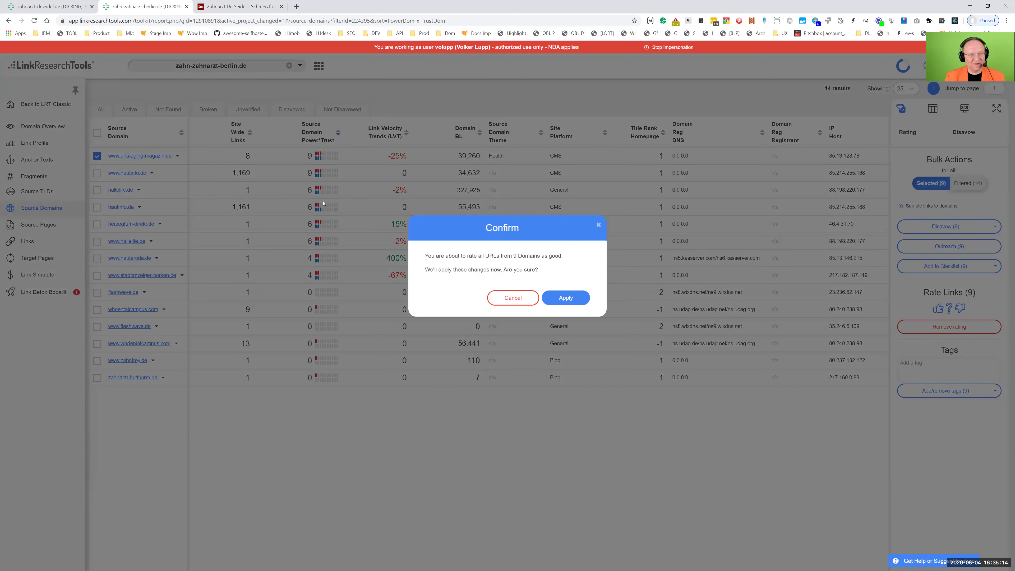
left_click(564, 336)
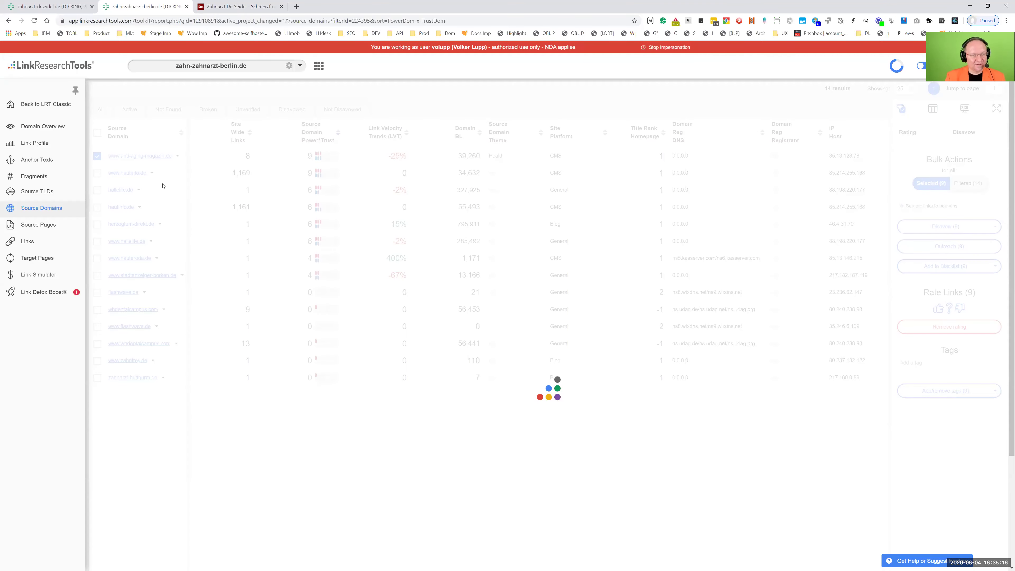
Step: Rate all 13 remaining source domains of the issue as bad and disavow them at root-domain level
left_click(96, 133)
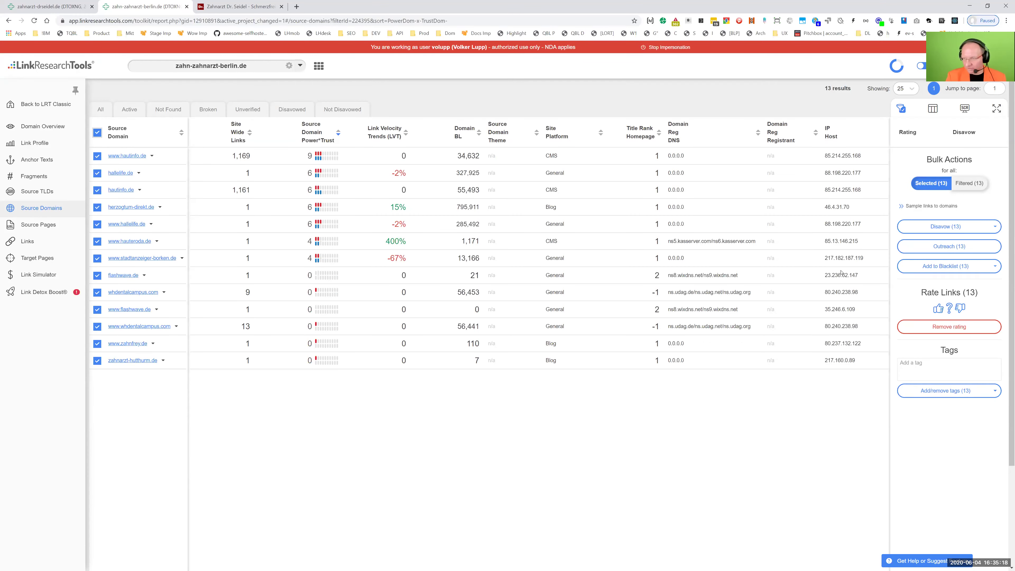
left_click(960, 308)
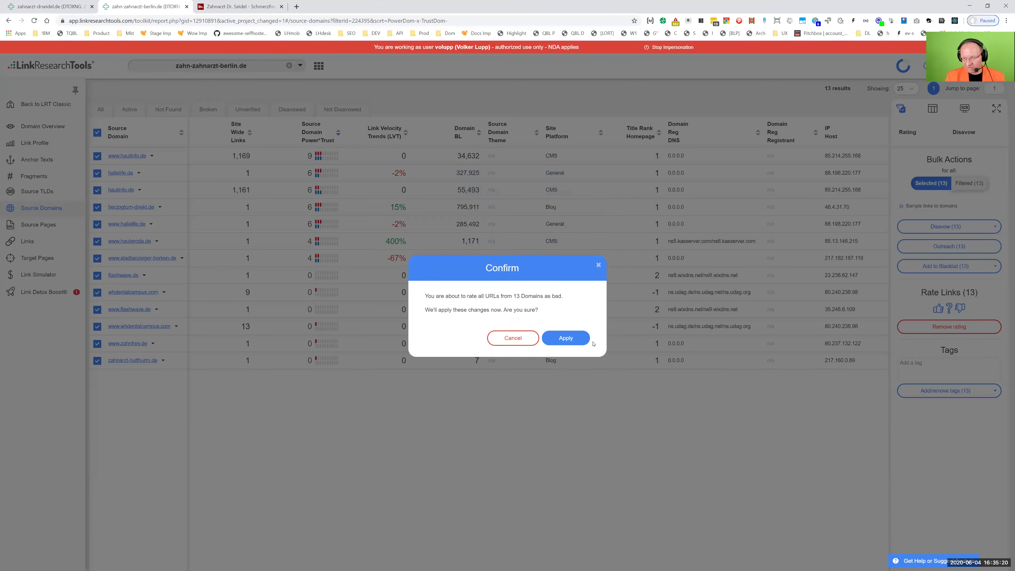
left_click(565, 324)
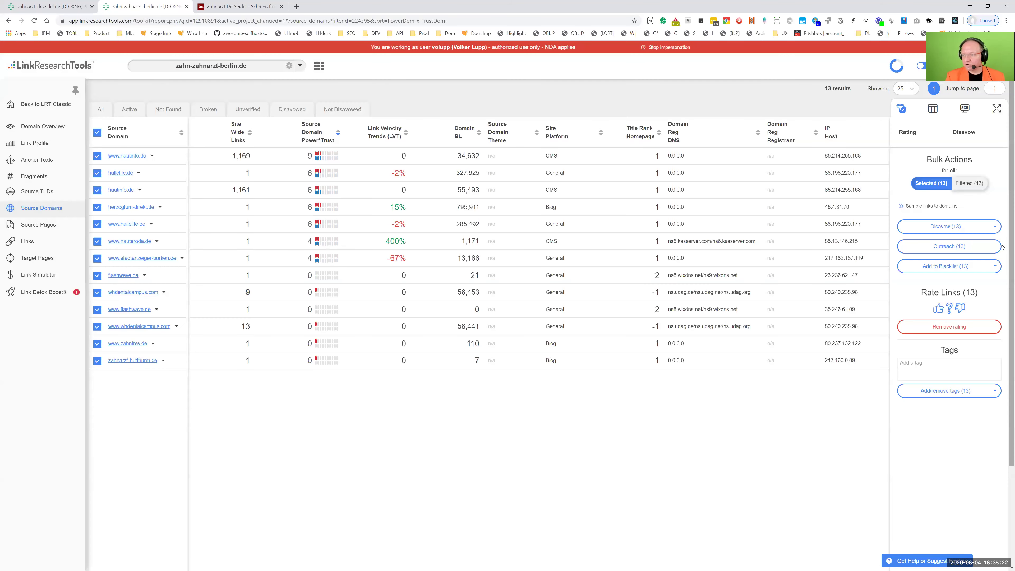
left_click(994, 226)
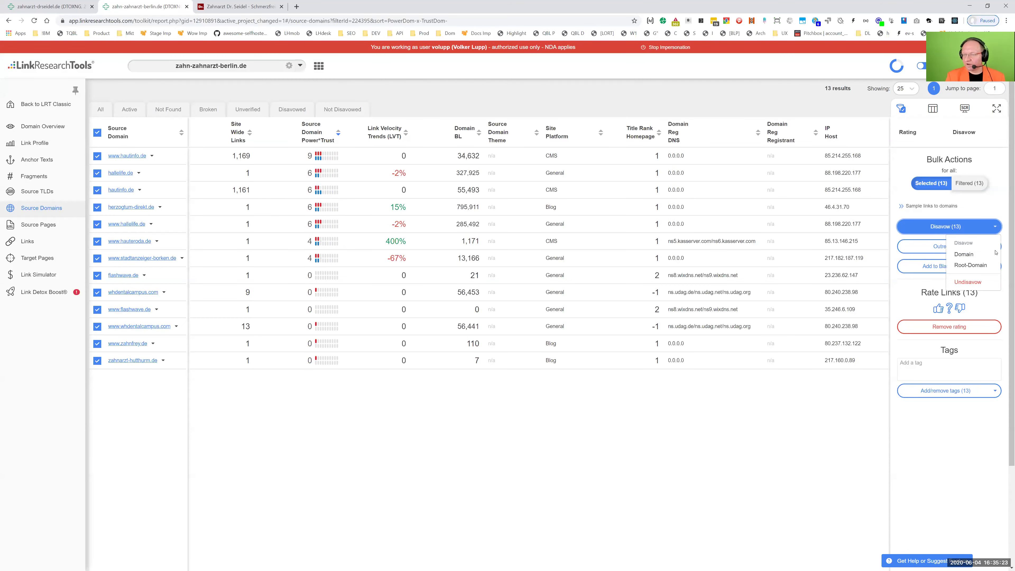
left_click(981, 265)
left_click(567, 343)
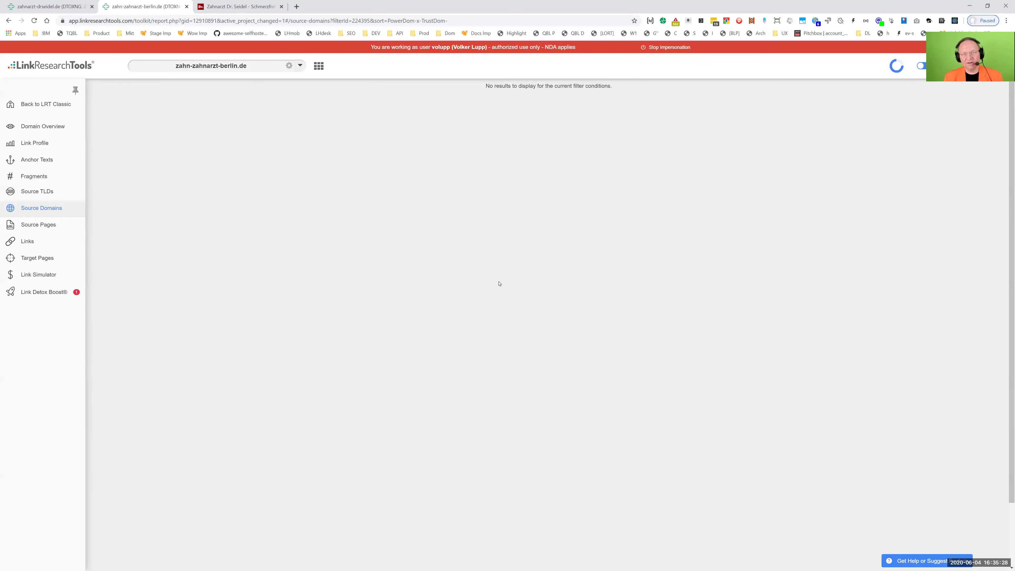
Step: Return to the Domain Overview and review the source pages of the "PROTECT: High Risk Links to Broken Pages" issue
left_click(39, 127)
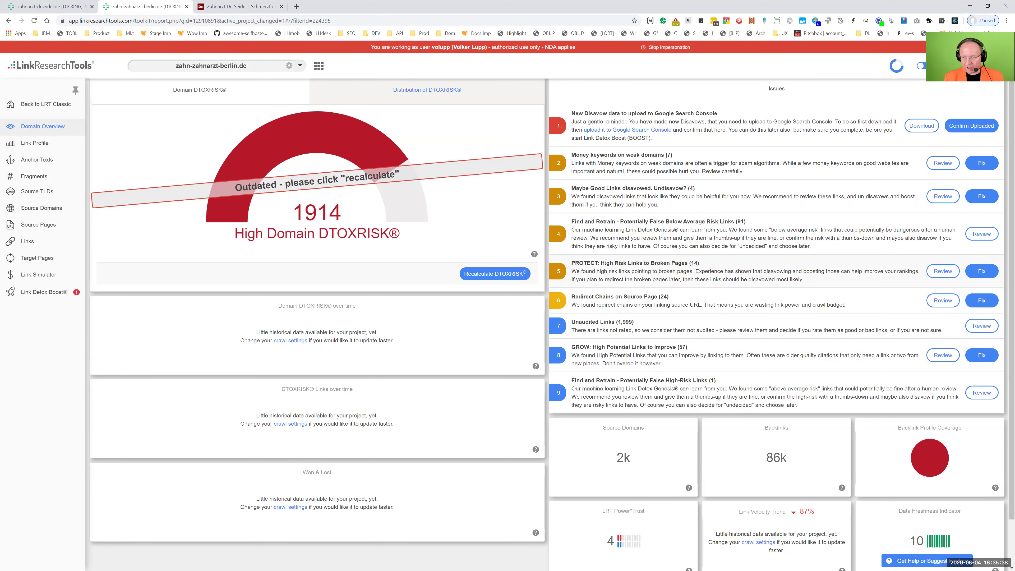
left_click_drag(598, 263, 672, 261)
left_click(943, 271)
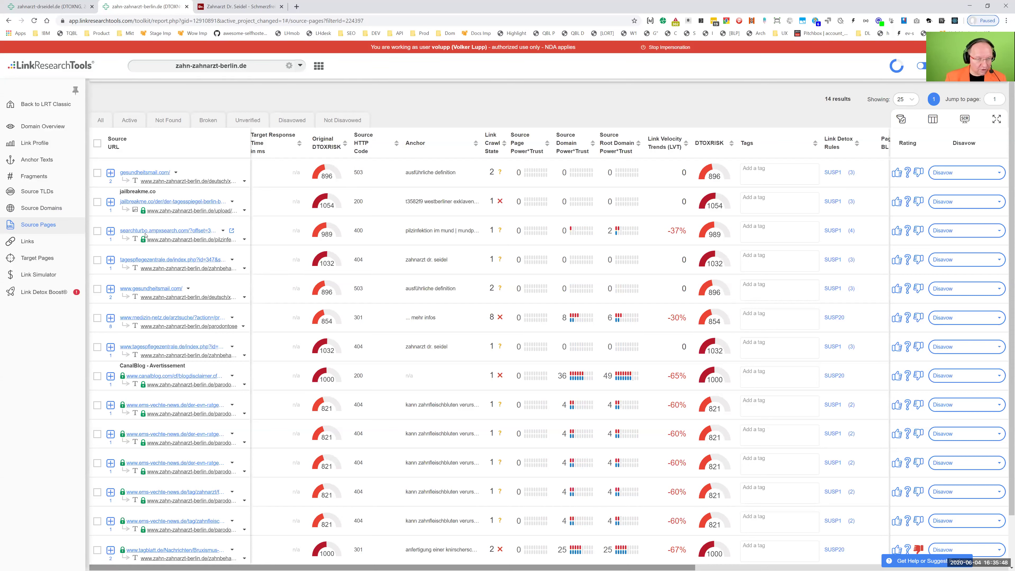
left_click_drag(229, 210, 146, 210)
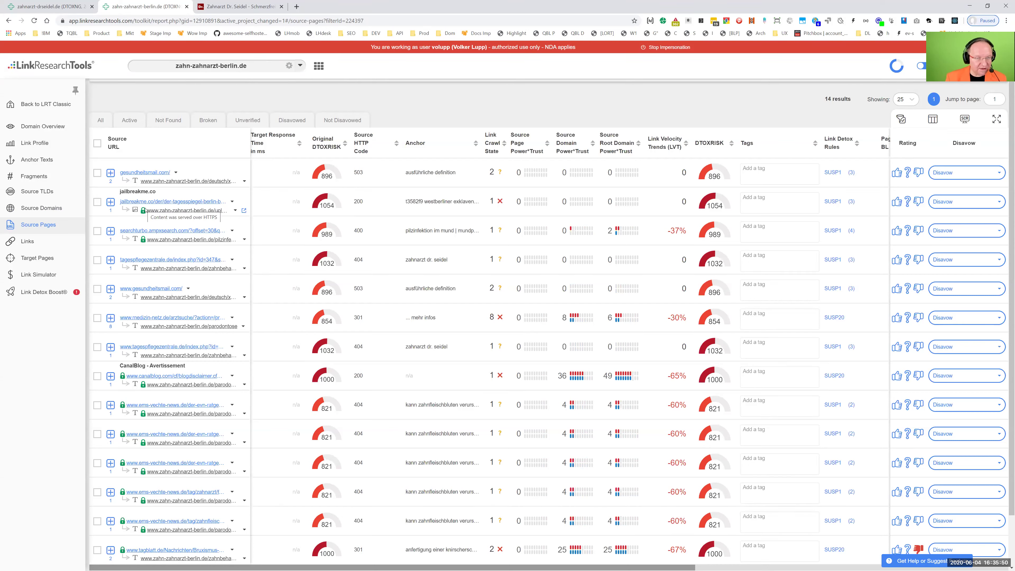
left_click(148, 207)
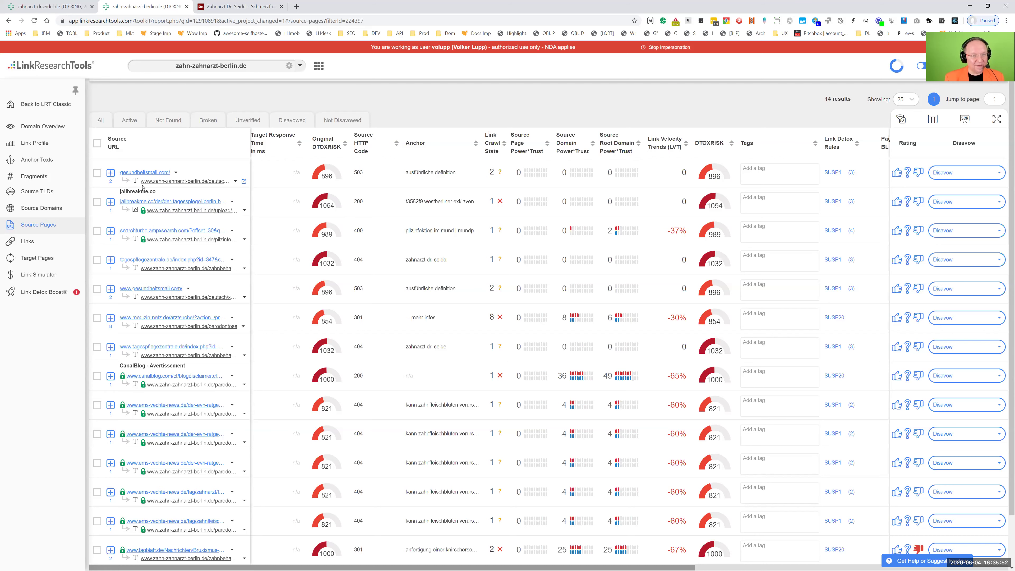
Step: Check the issue's target pages and the broken target pages with their source domains, ending back at the issue's source pages
left_click(38, 258)
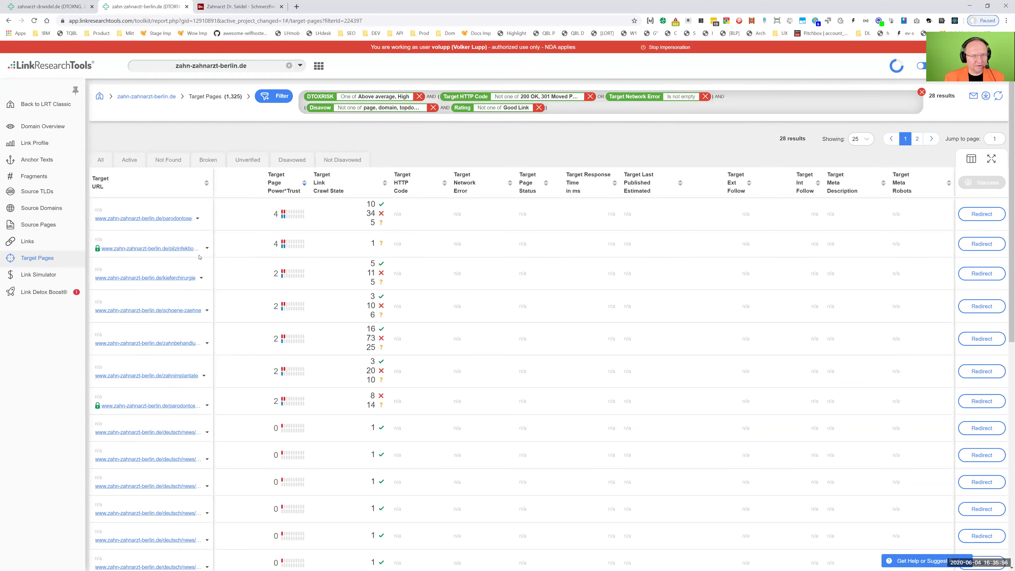
left_click(207, 160)
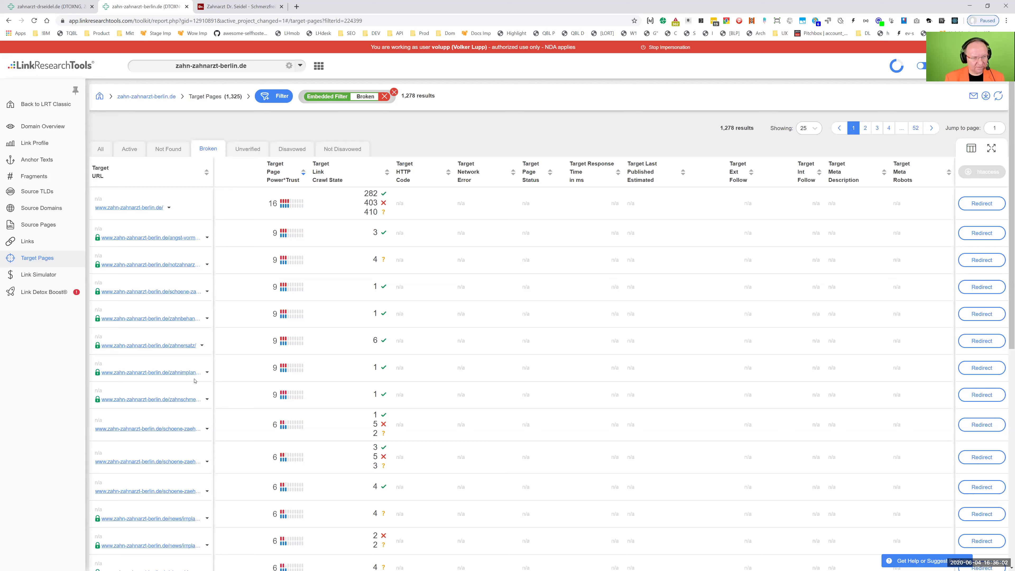
left_click(42, 207)
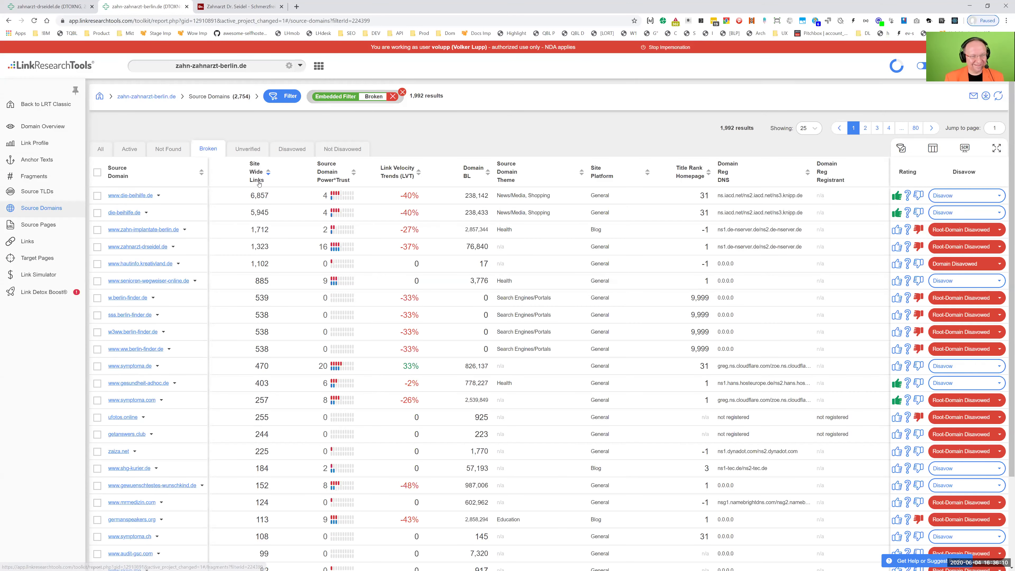
key("alt+Left")
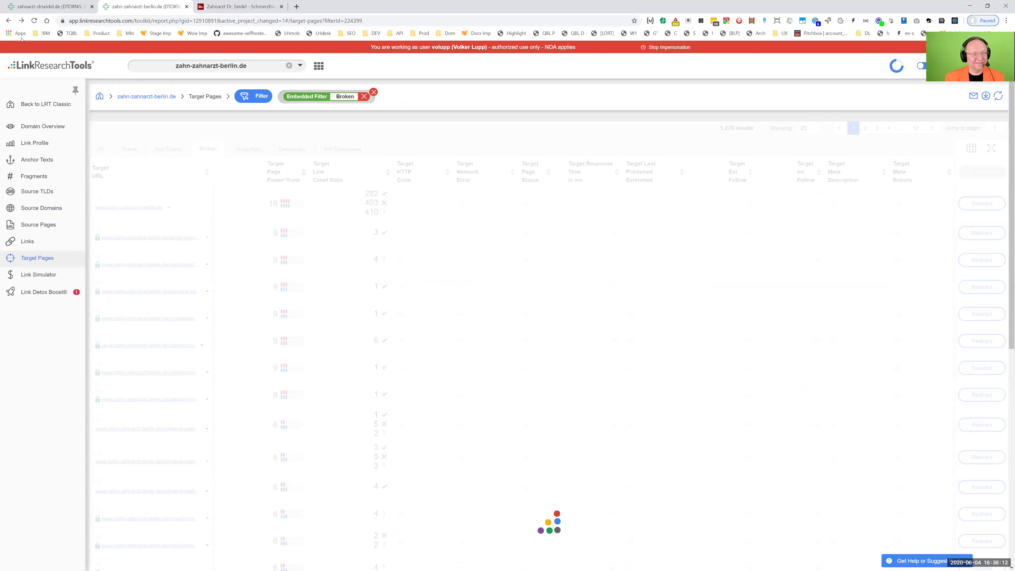
left_click(10, 22)
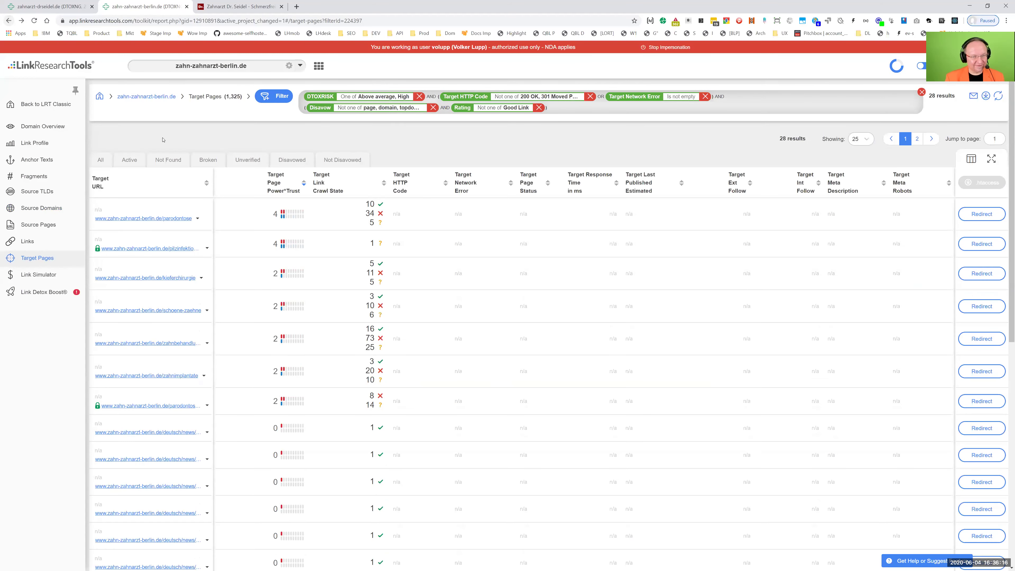
left_click(9, 20)
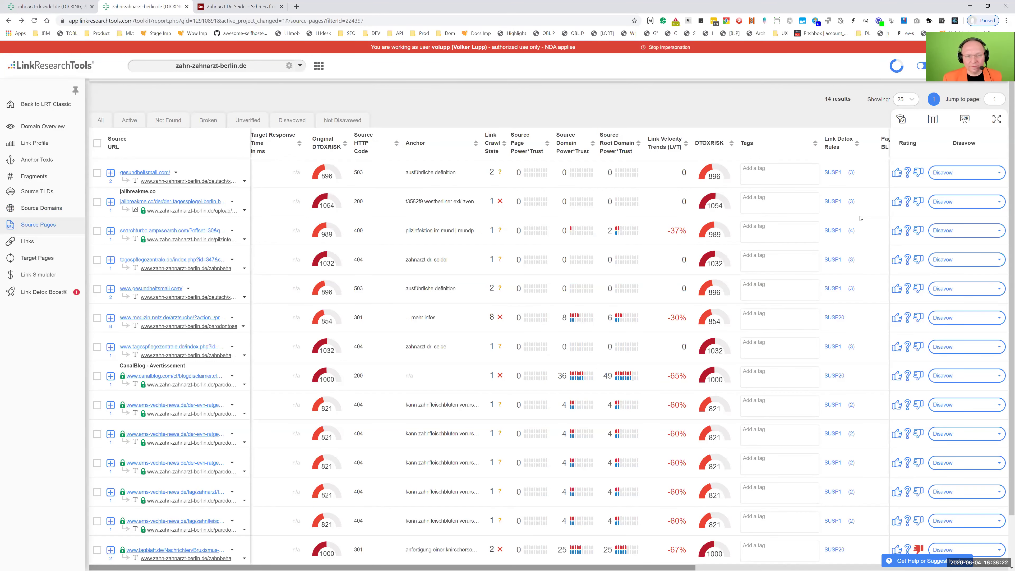
left_click(319, 147)
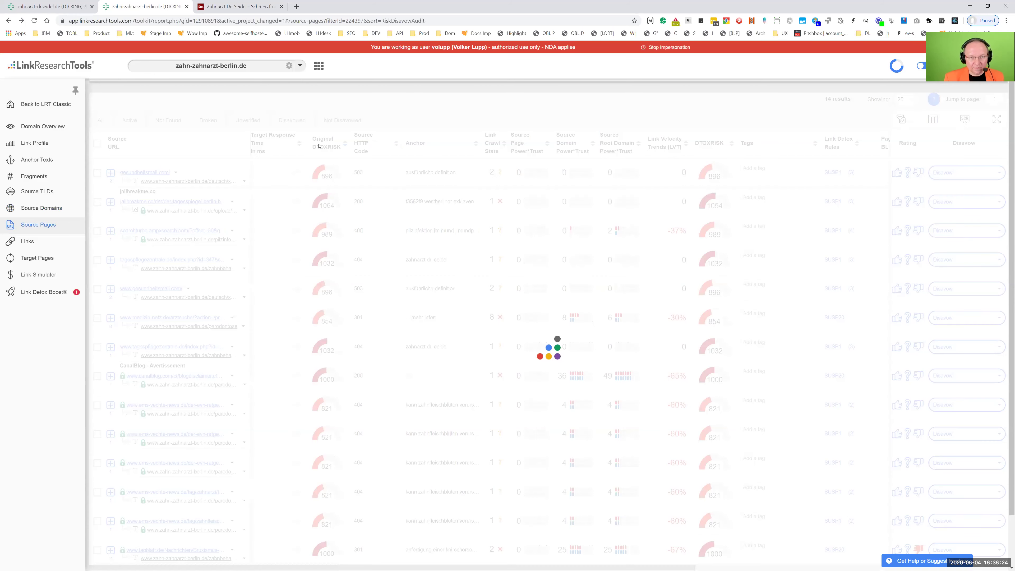
left_click(327, 145)
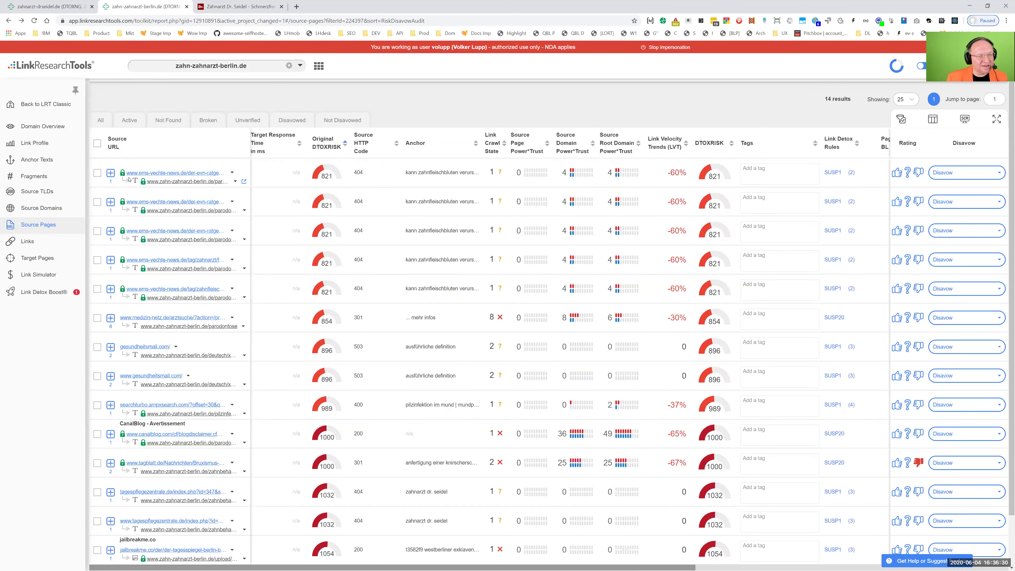
left_click(110, 174)
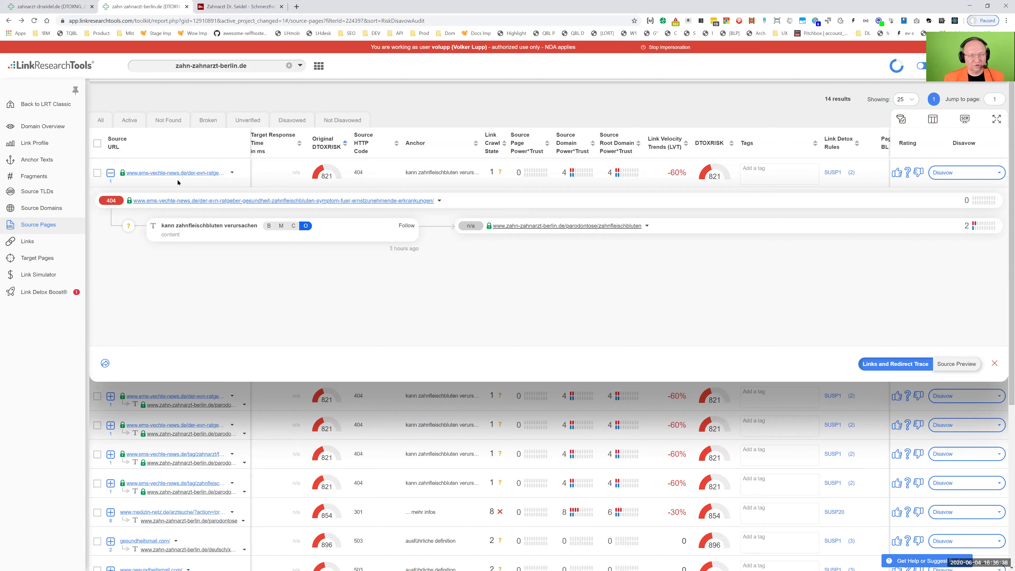
left_click(97, 173)
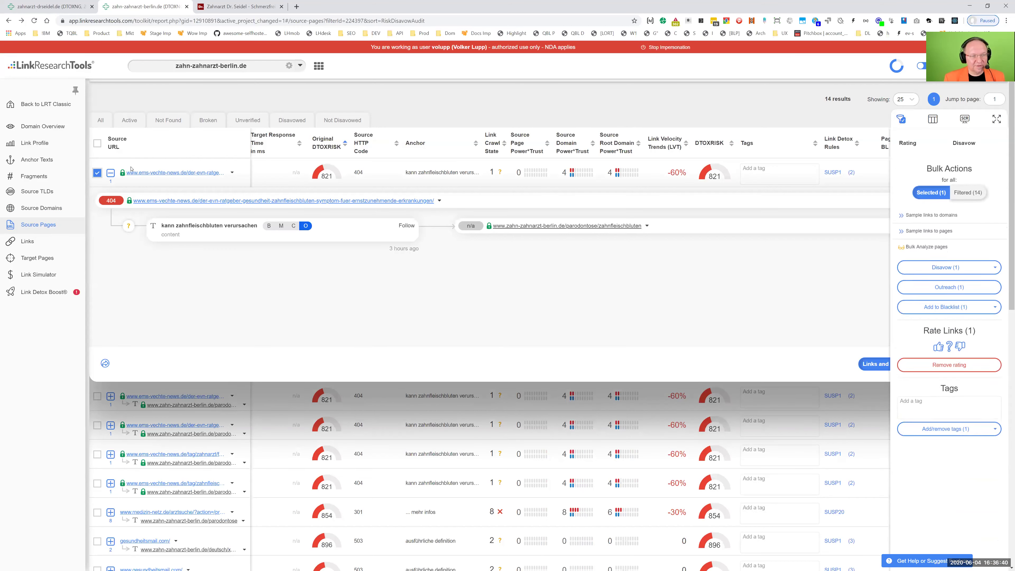
left_click(97, 173)
left_click(111, 173)
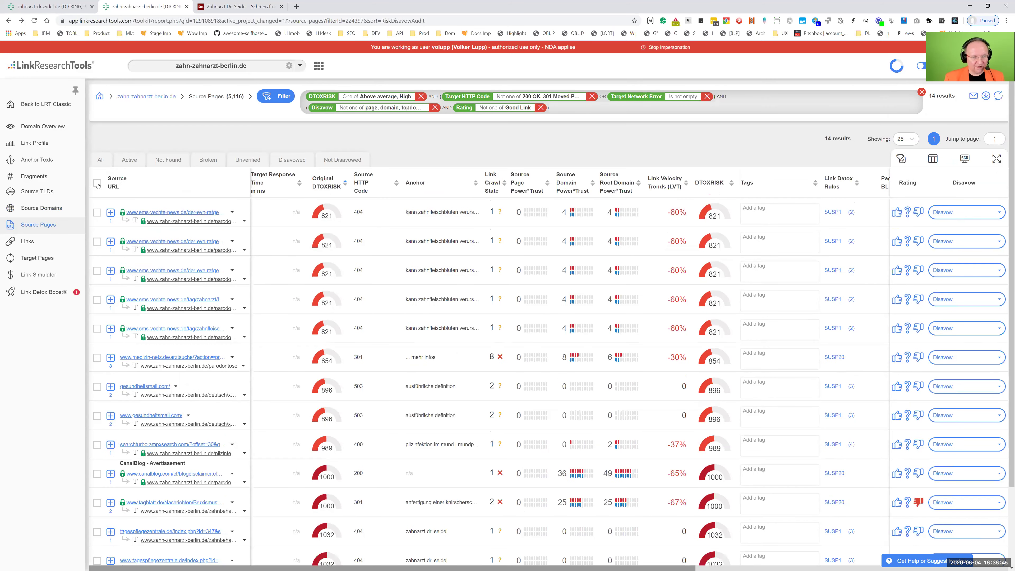
Step: Disavow all 14 source pages of the "PROTECT: High Risk Links to Broken Pages" issue and confirm it
left_click(97, 183)
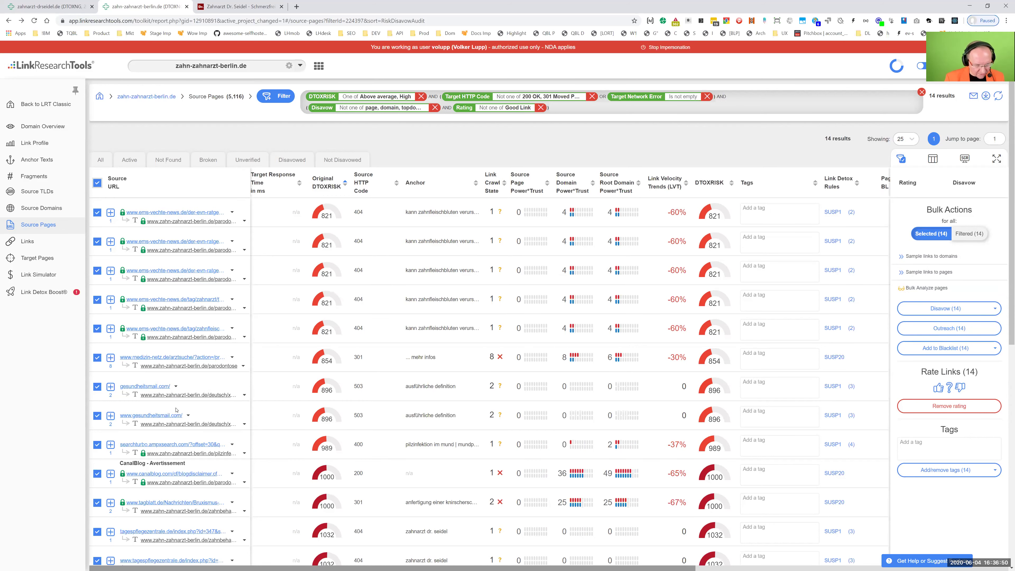
scroll(181, 469, "down", 4)
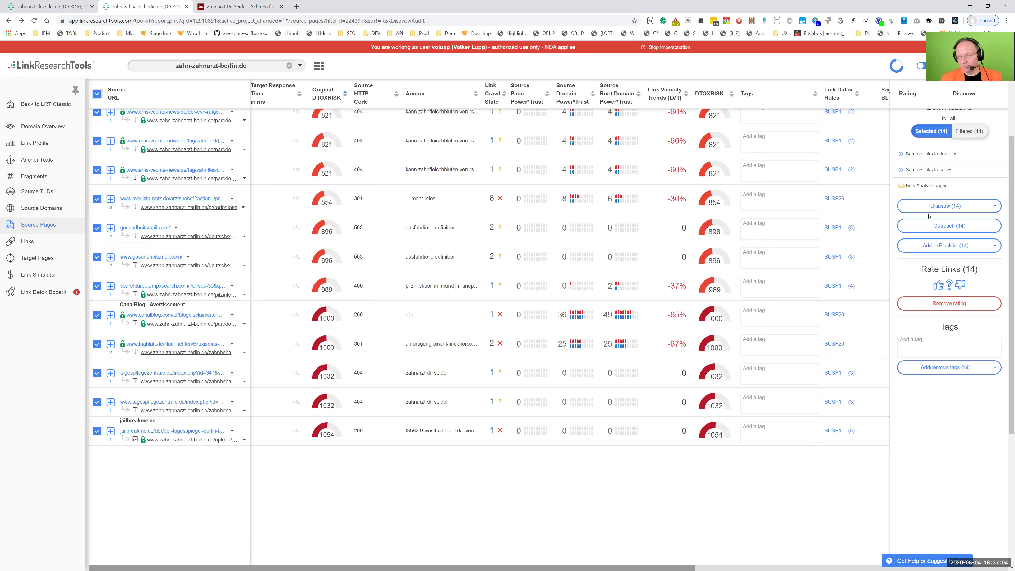
left_click(995, 207)
left_click(986, 246)
left_click(571, 345)
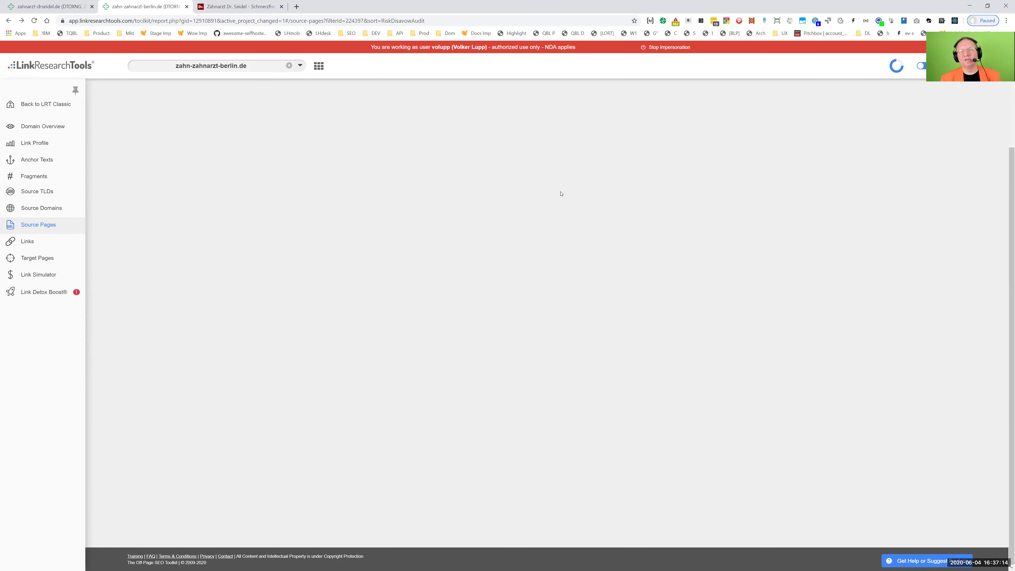
Step: Return to the Domain Overview of zahn-zahnarzt-berlin.de and recalculate its DTOXRISK
left_click(48, 146)
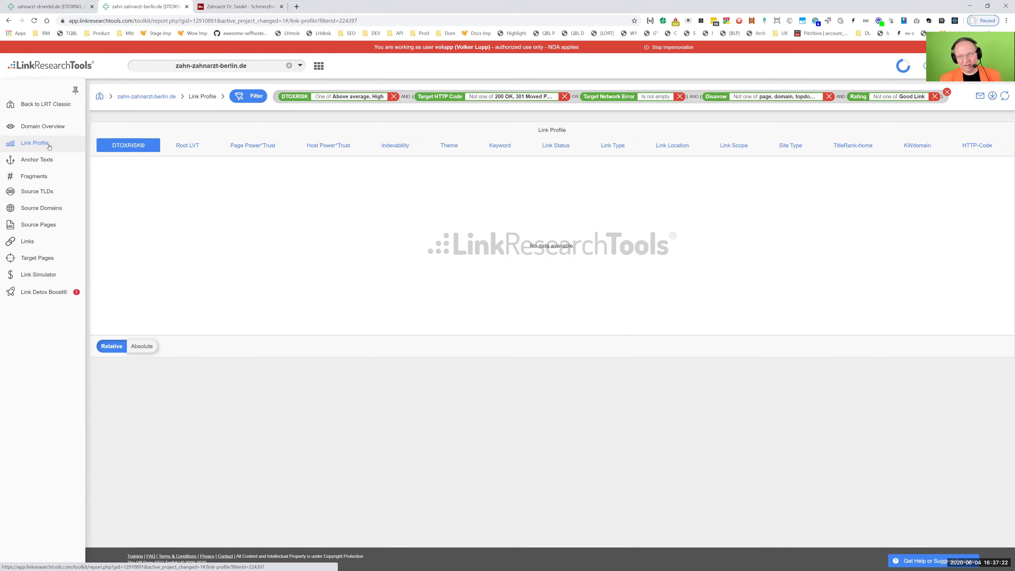
left_click(63, 133)
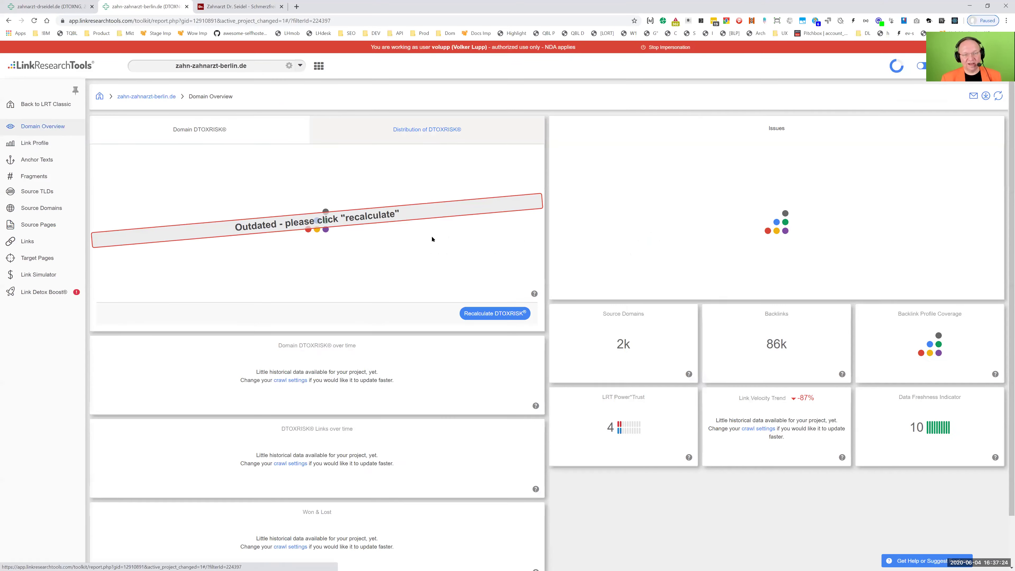
left_click(494, 313)
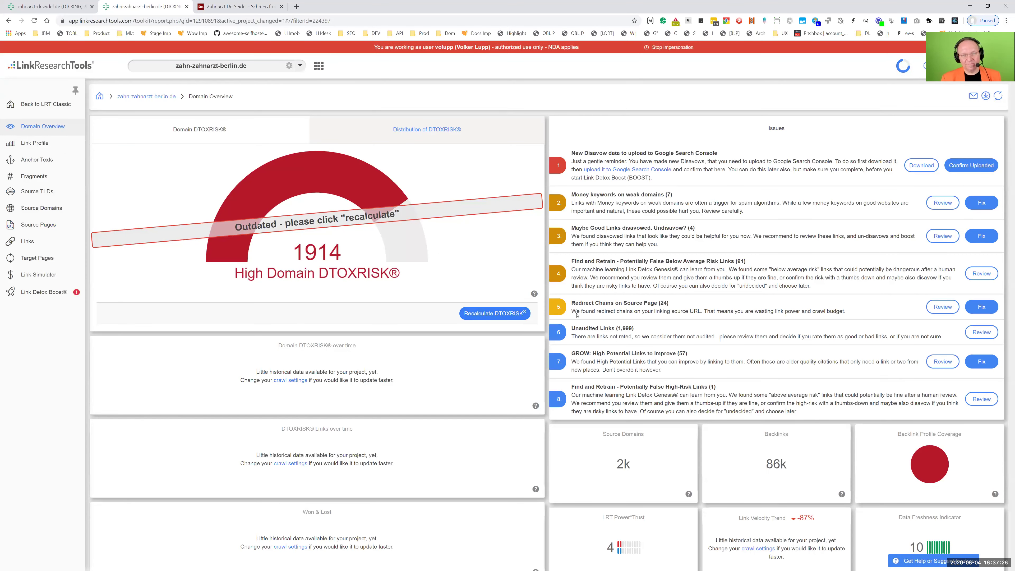
left_click(623, 480)
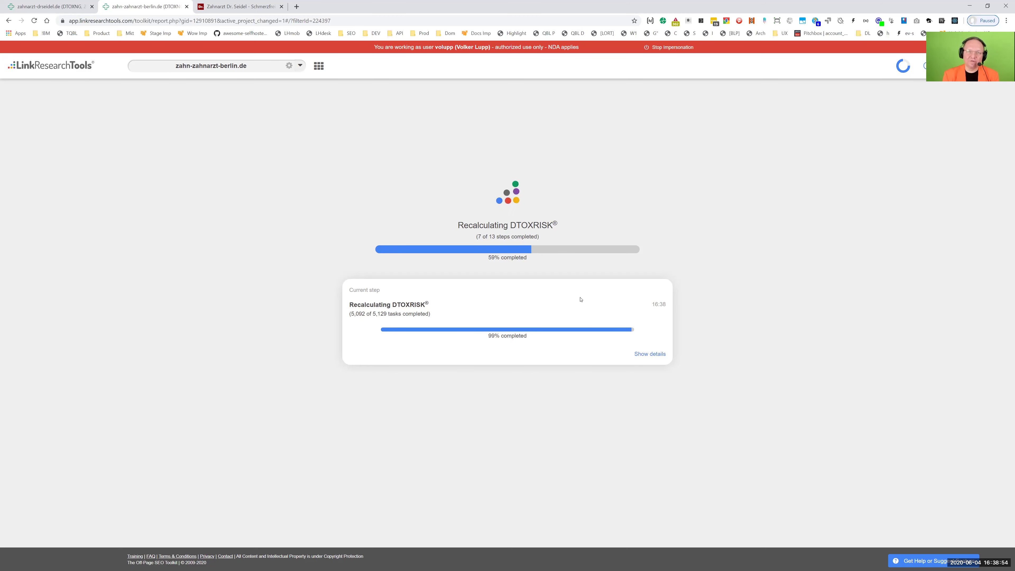
Step: Close the dental practice's website and open the source pages of the "Unsure Links" issue in the zahnarzt-drseidel.de project
left_click(228, 7)
key("ctrl+w")
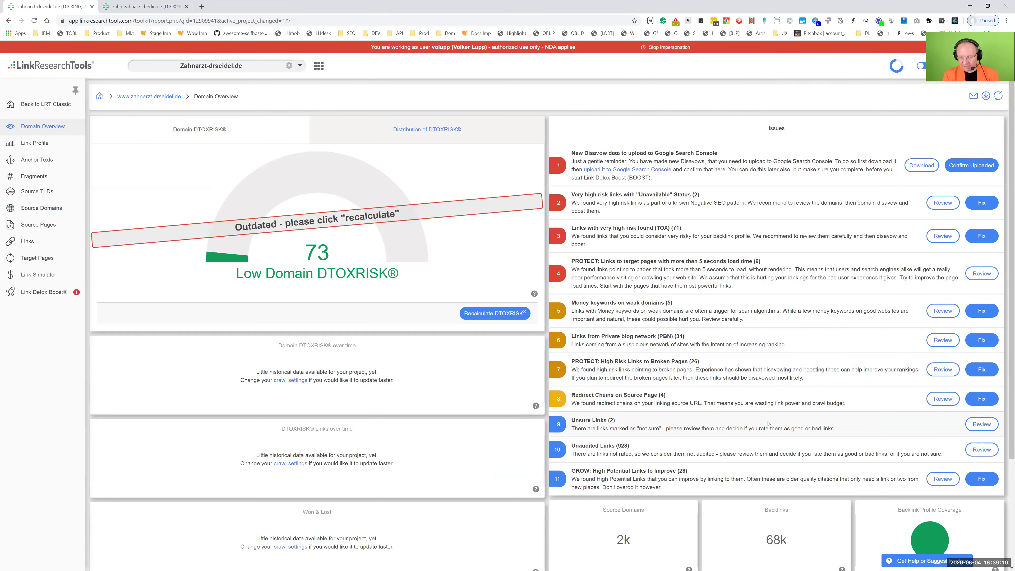
left_click(977, 423)
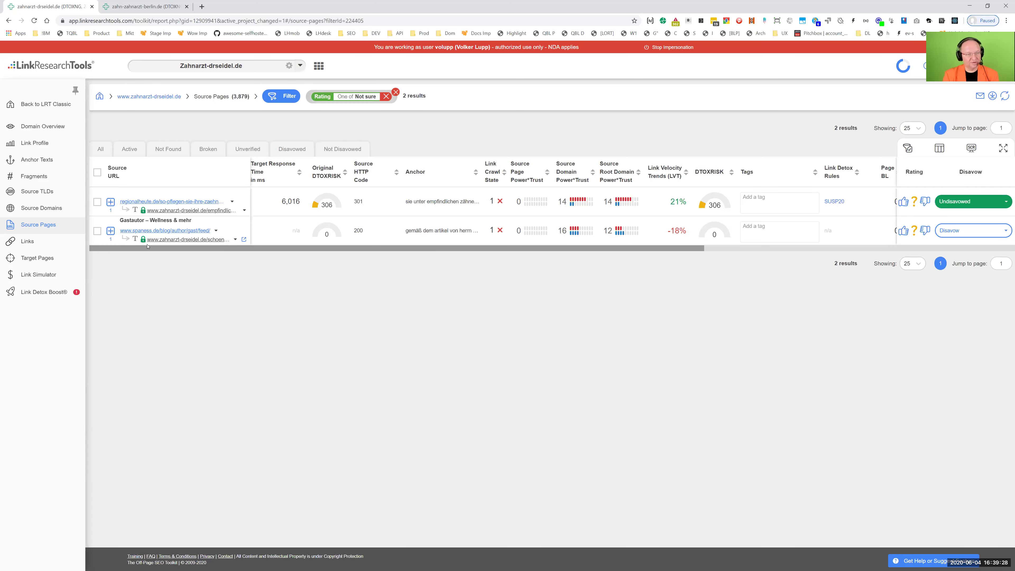
left_click(111, 232)
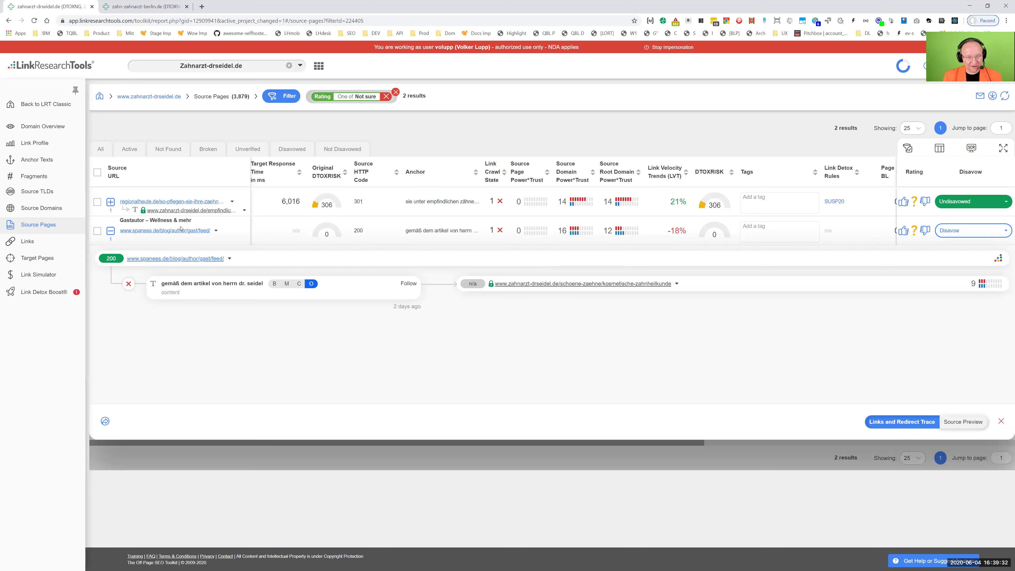
left_click_drag(240, 281, 263, 287)
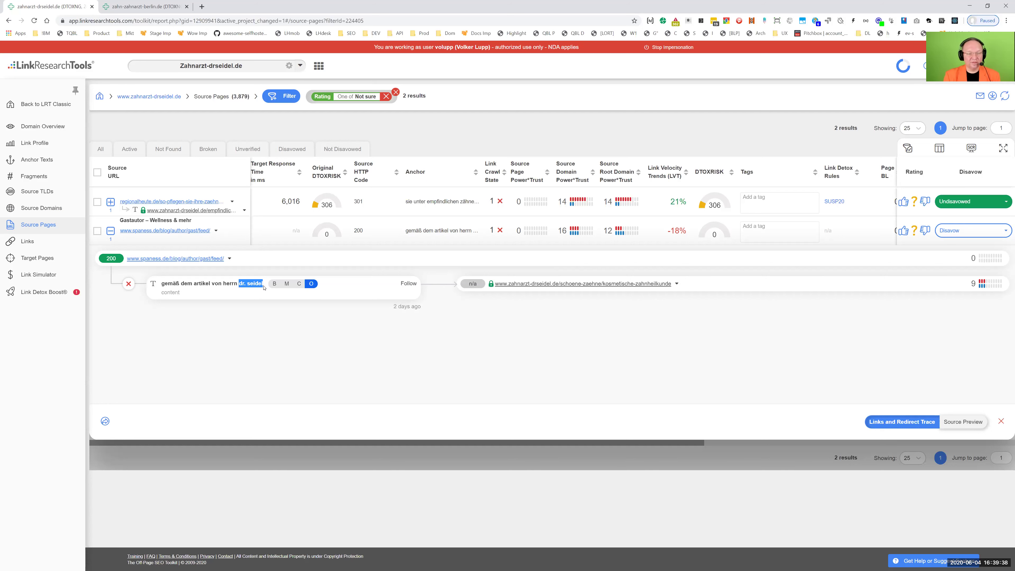
left_click_drag(194, 283, 289, 291)
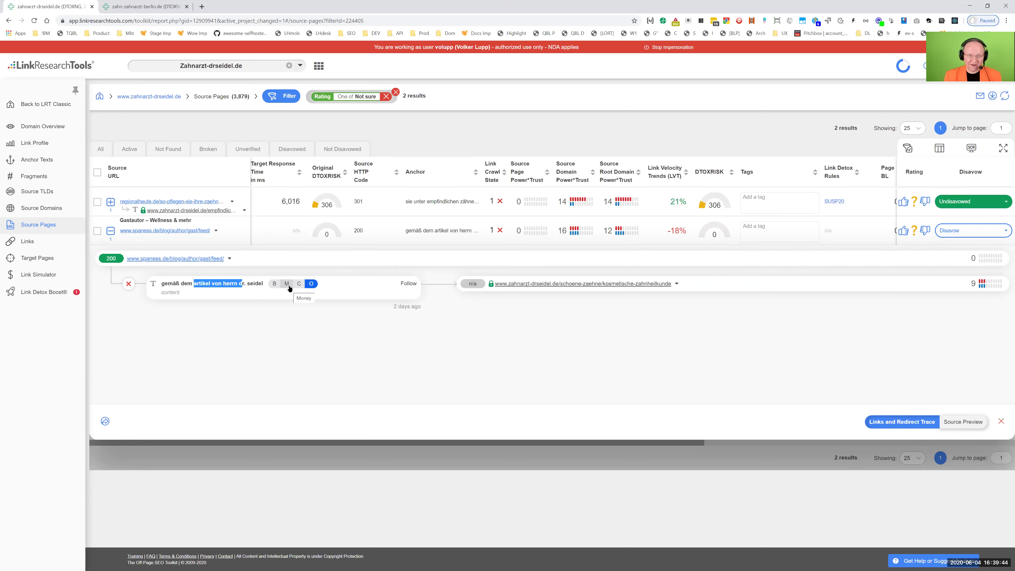
left_click(276, 285)
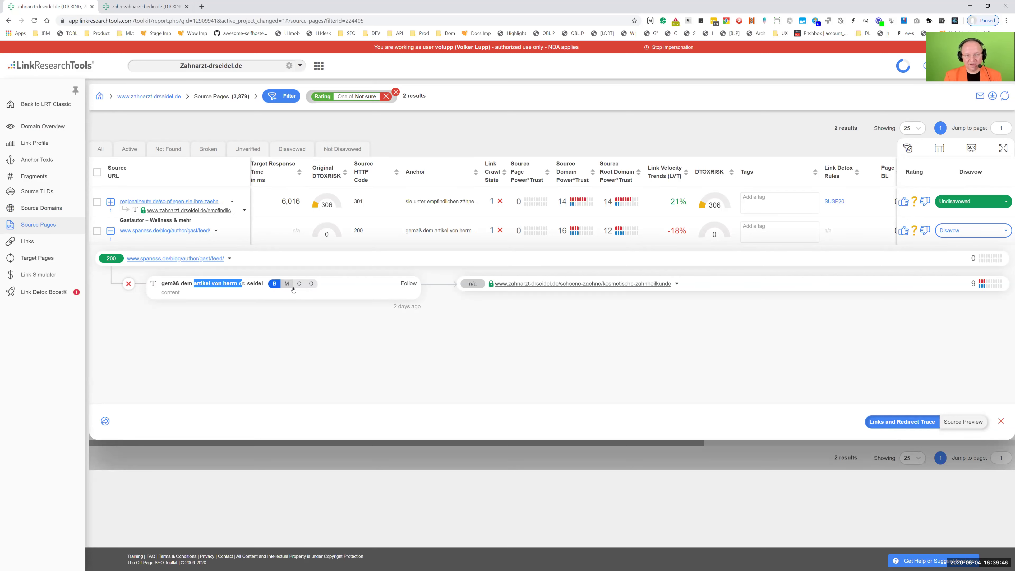
left_click(302, 284)
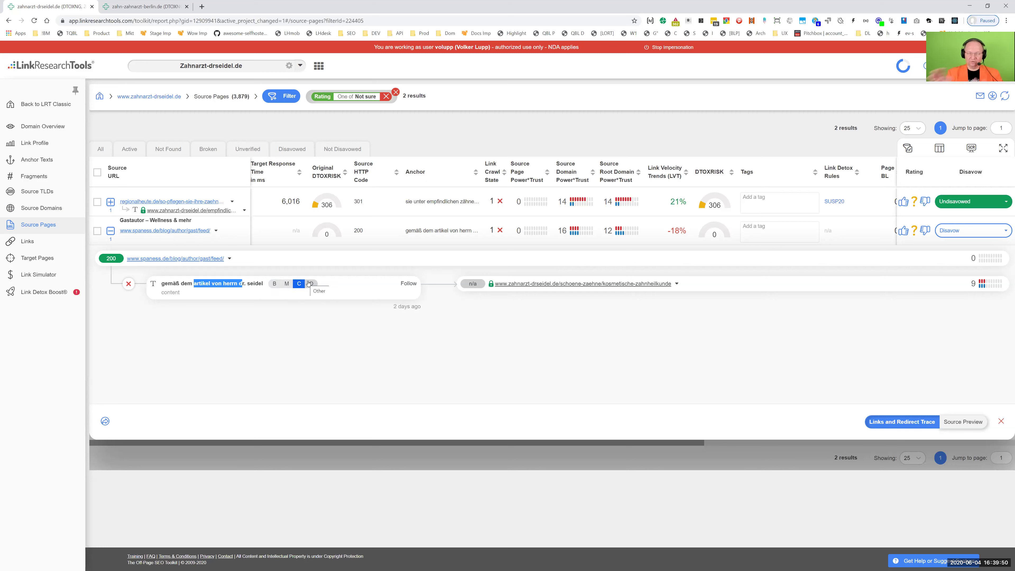
left_click(316, 330)
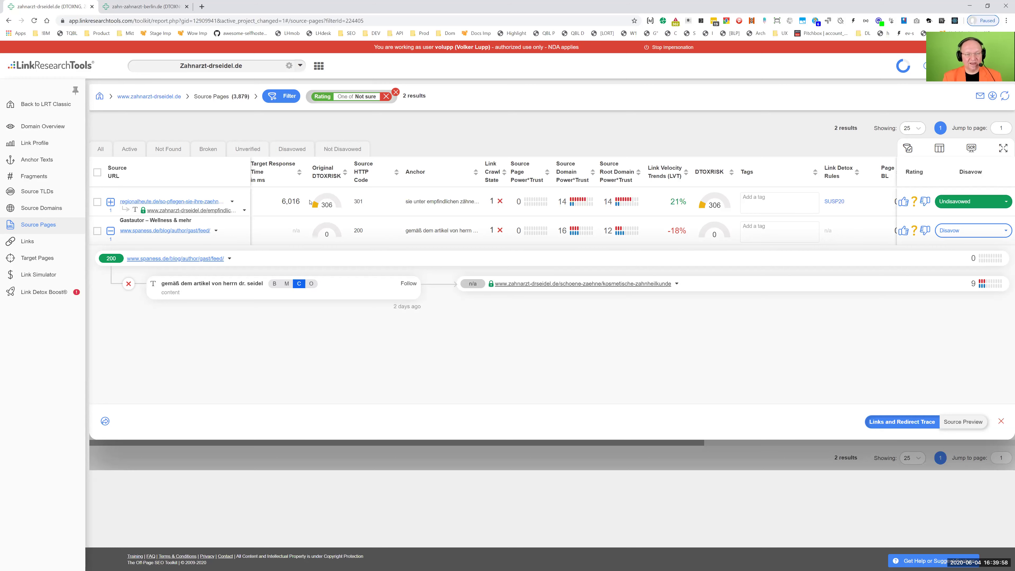
Step: Return to the zahnarzt-drseidel.de Domain Overview and check the project list for projects matching "zah"
left_click(42, 126)
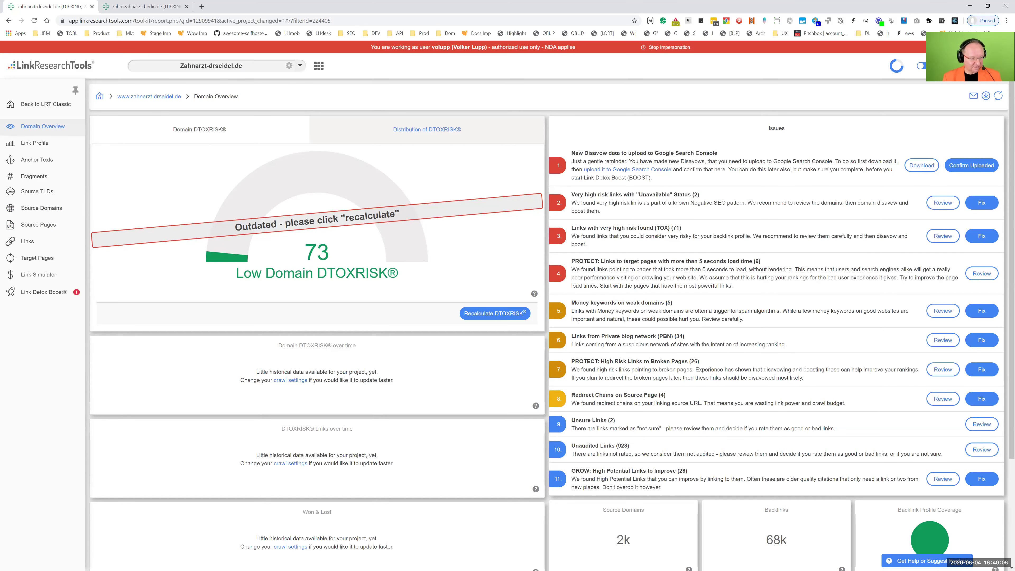
left_click(211, 66)
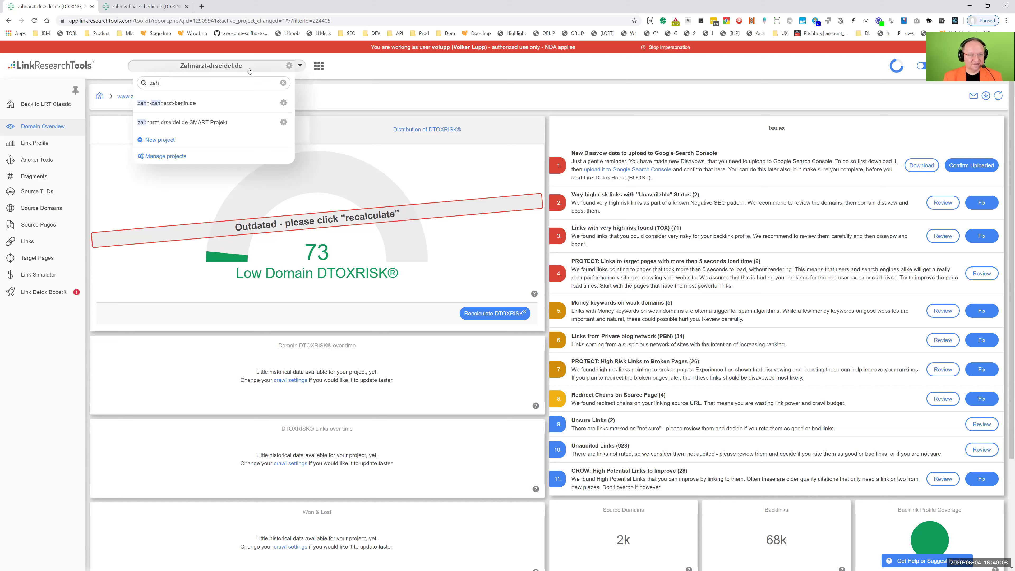
left_click(405, 105)
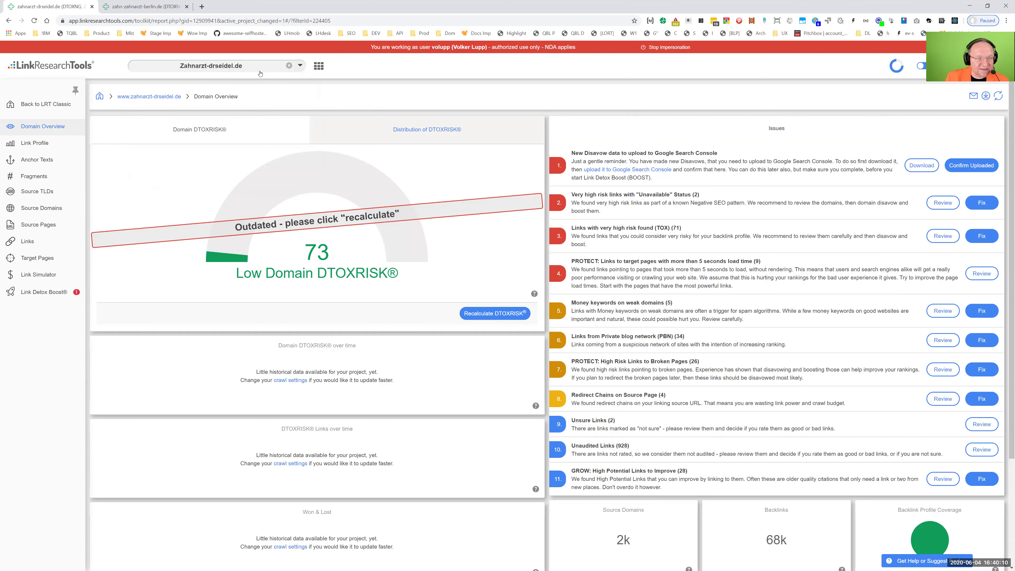
Step: Switch the active project to zahn-zahnarzt-berlin.de and check its report in the second browser tab
left_click(258, 71)
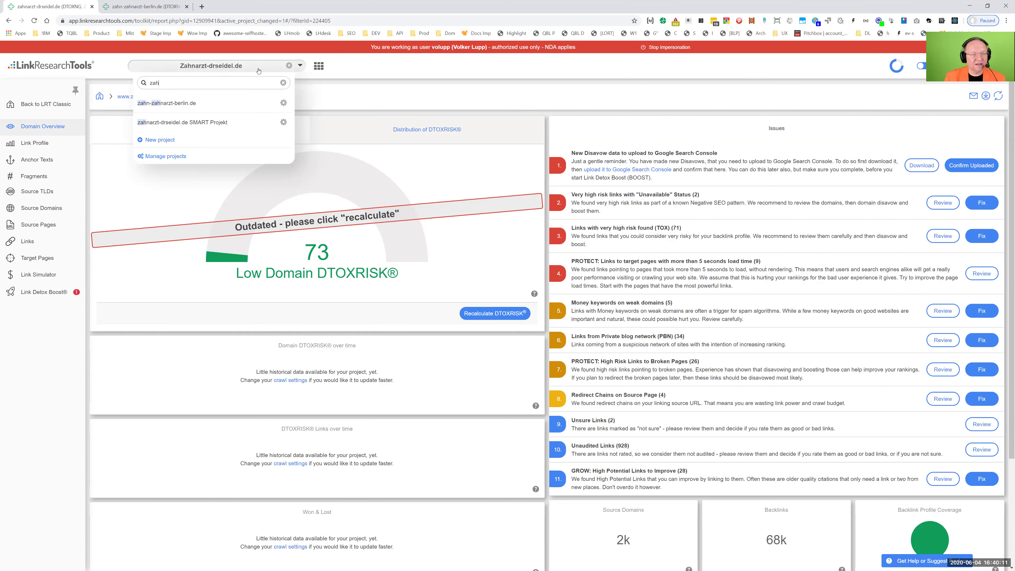
left_click(195, 103)
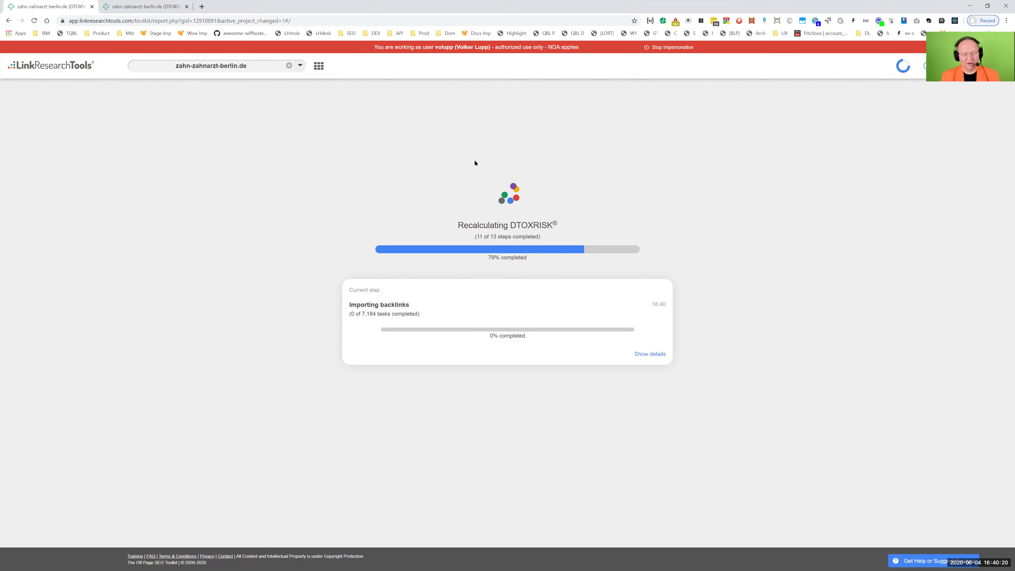
left_click(138, 7)
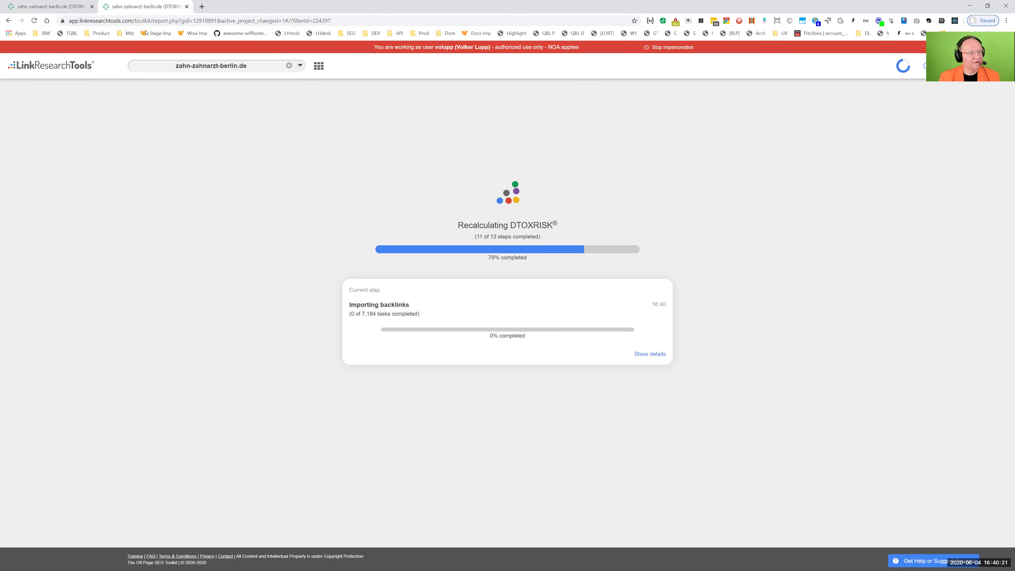
left_click(77, 9)
Step: Search the projects for "zahn" and make Zahnarzt-drseidel.de the active project in the first tab
left_click(244, 66)
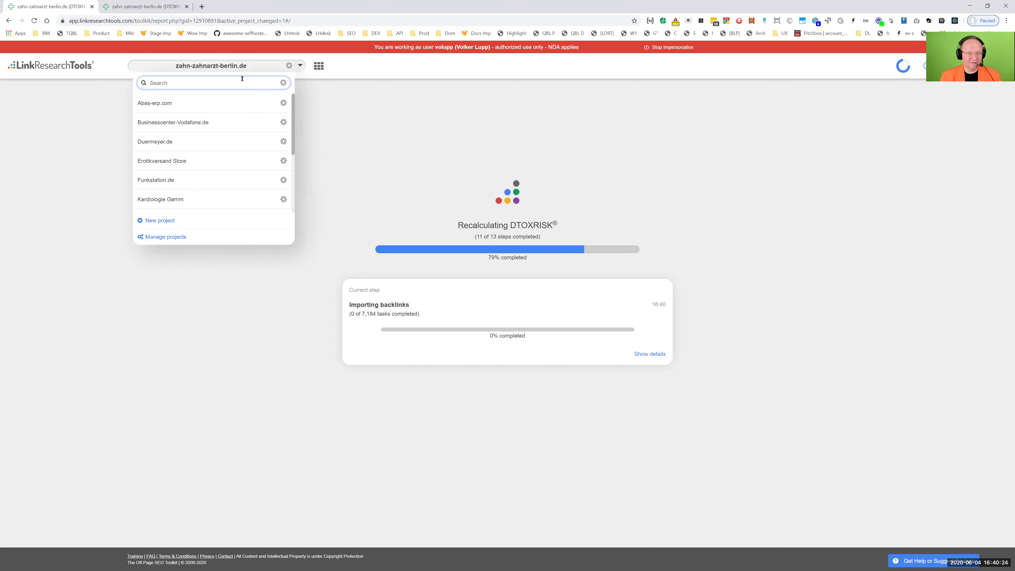
type("zahn")
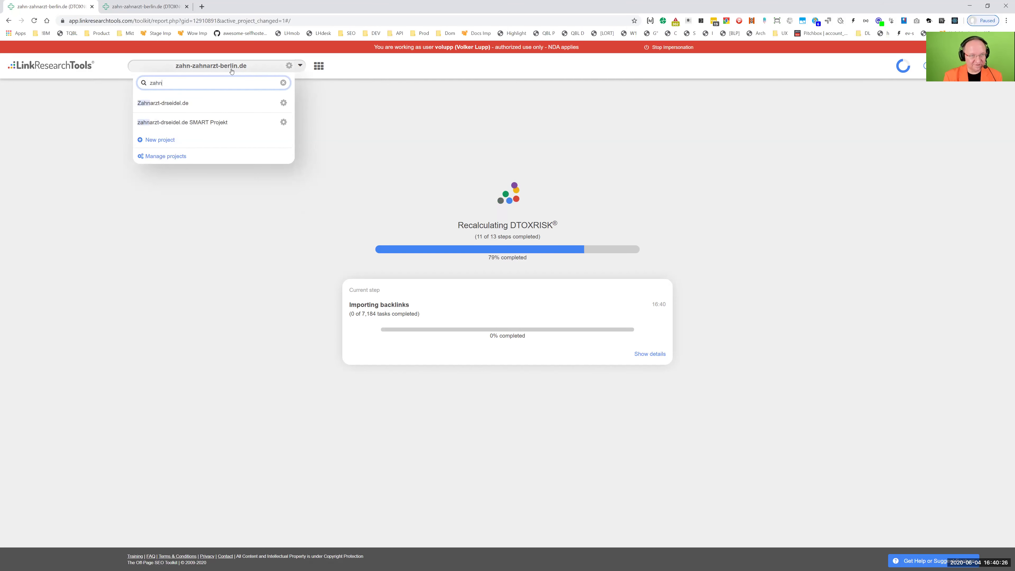
key("Return")
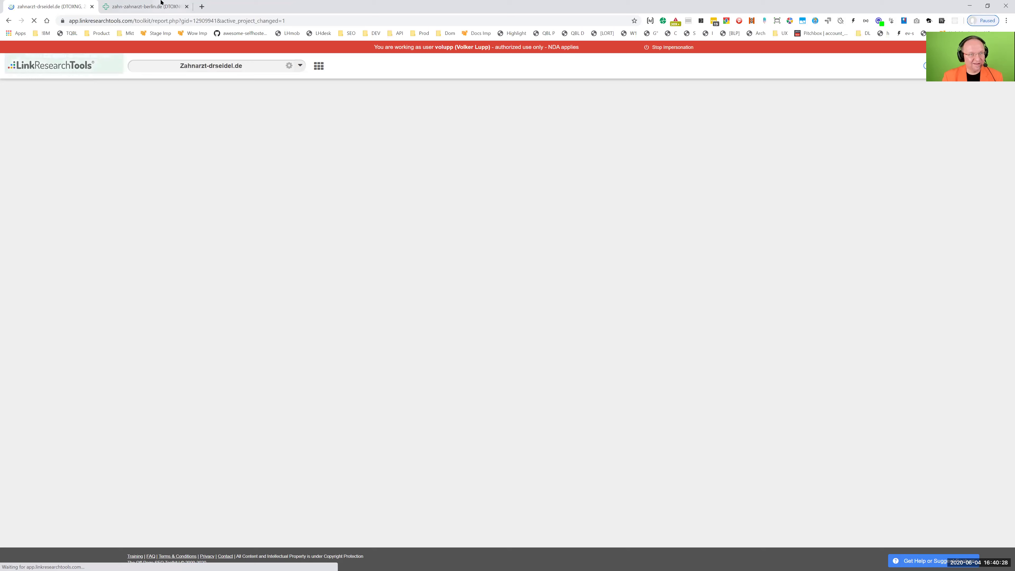
left_click(161, 4)
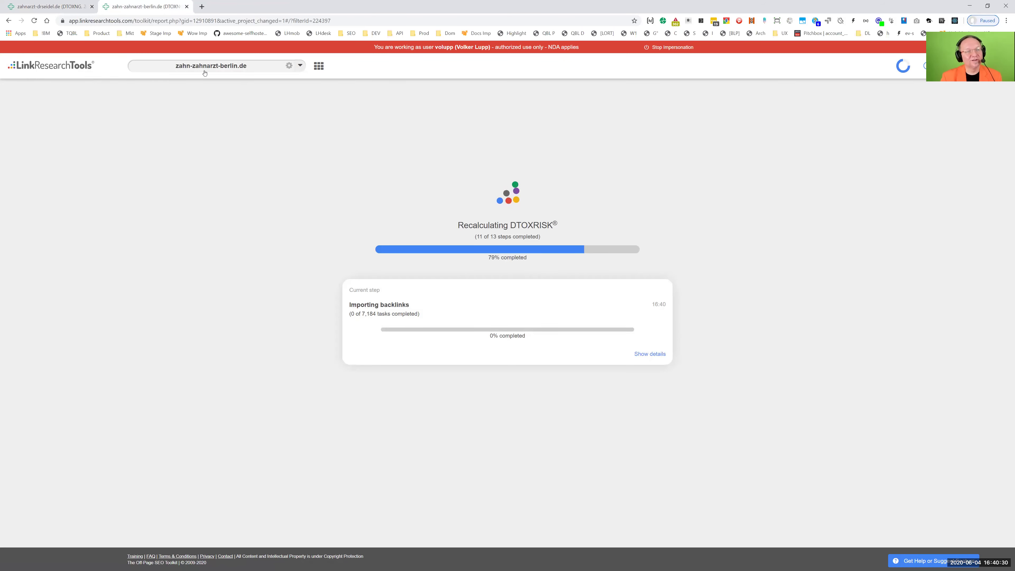
left_click(51, 5)
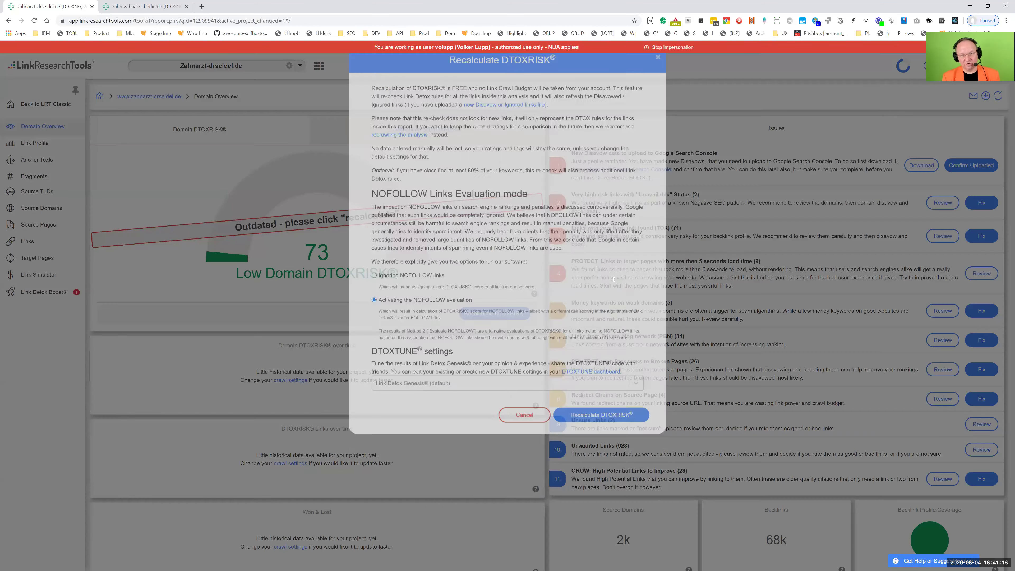
Step: Recalculate DTOXRISK for Zahnarzt-drseidel.de with the NOFOLLOW evaluation active and Link Detox Genesis (default), checking the zahn-zahnarzt-berlin.de report meanwhile
left_click(596, 482)
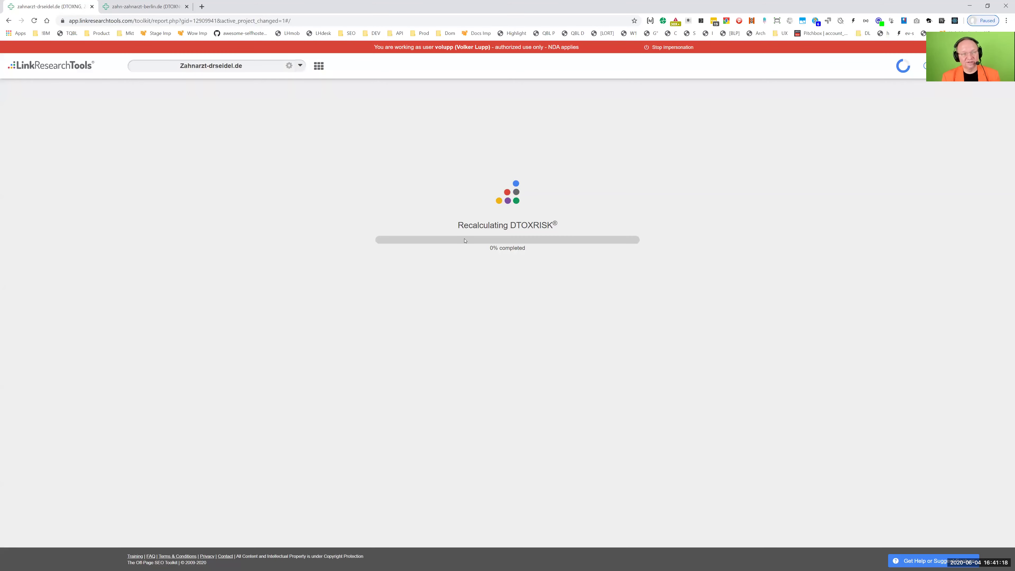
left_click(145, 9)
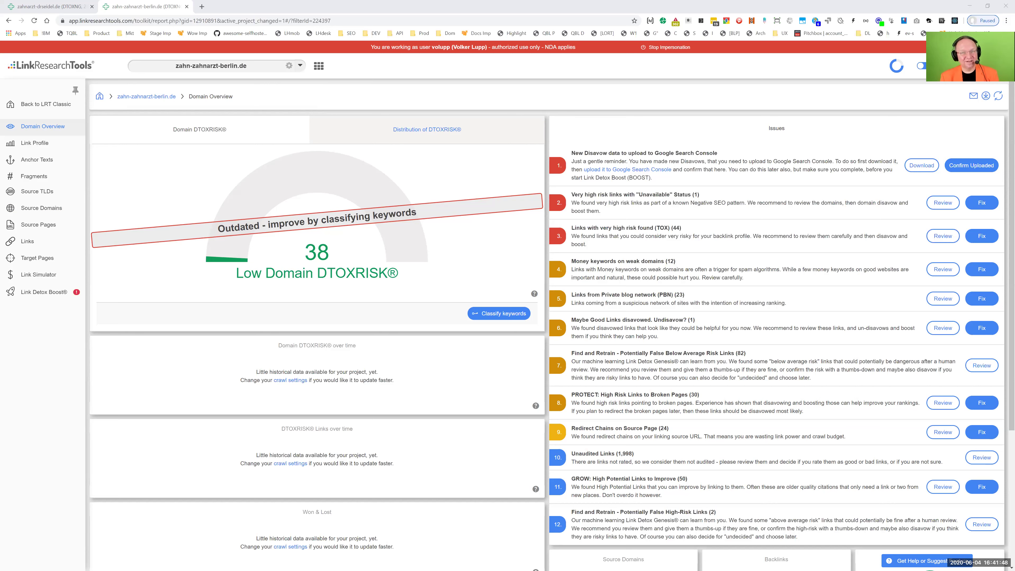
left_click(34, 3)
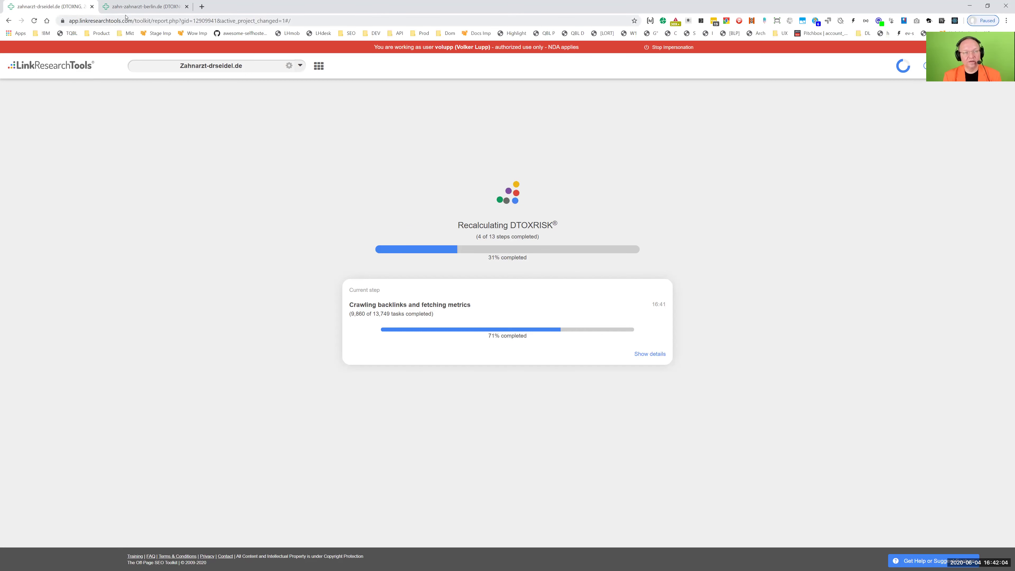
Step: Copy the domain from the zahn-zahnarzt-berlin.de report and search Google in a new tab for site:zahn-zahnarzt-berlin.de
left_click(128, 6)
left_click_drag(203, 97, 116, 96)
key("ctrl+c")
key("ctrl+t")
key("ctrl+v")
key("BackSpace")
key("BackSpace")
key("BackSpace")
key("BackSpace")
key("Home")
type("site")
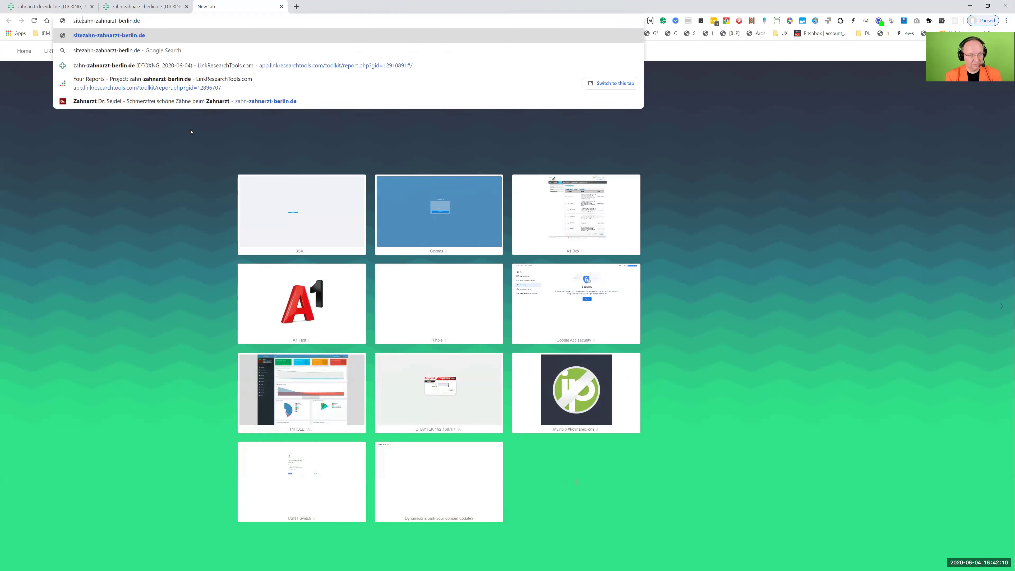
type(":")
key("Return")
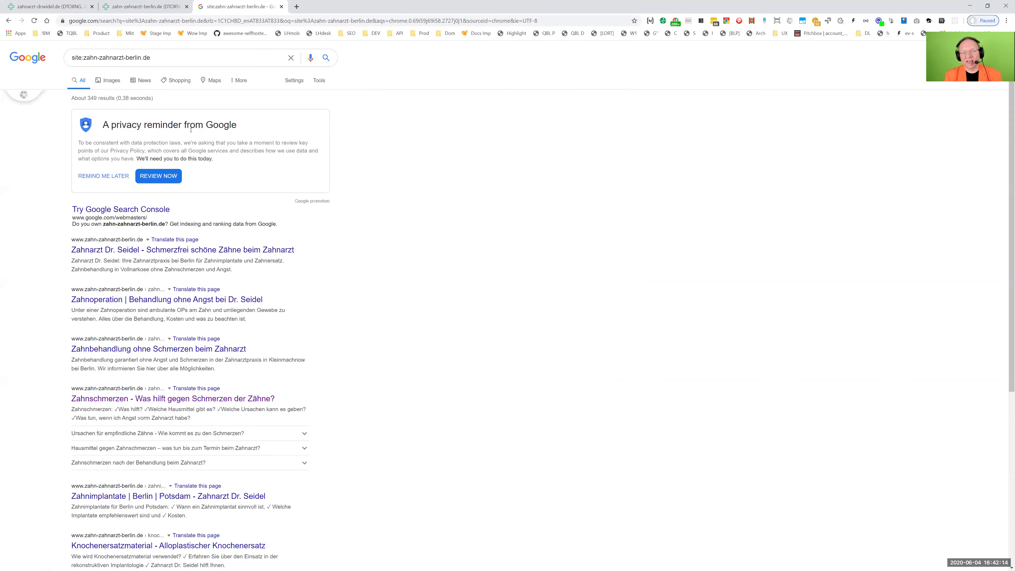
Step: Go to page 9 of the Google results and open "Der Schmerzpatient | Hilfe bei chronischen Zahnschmerzen"
scroll(280, 360, "down", 5)
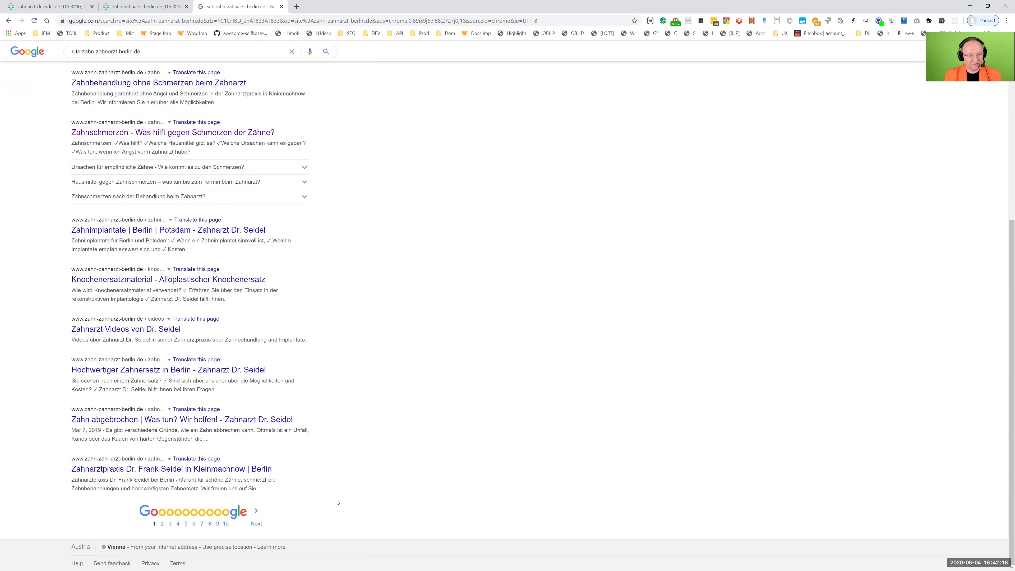
left_click(218, 524)
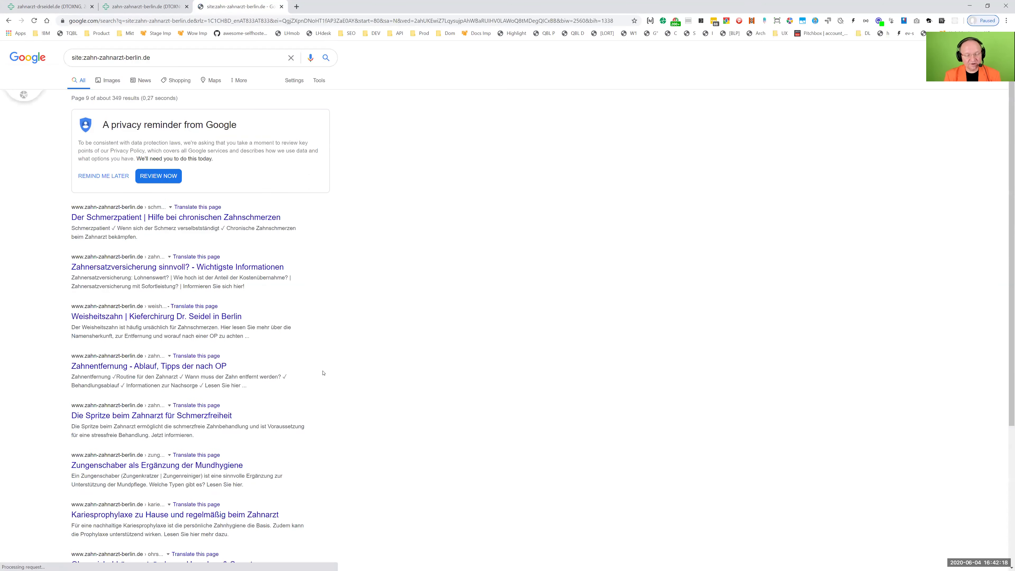
left_click(256, 218)
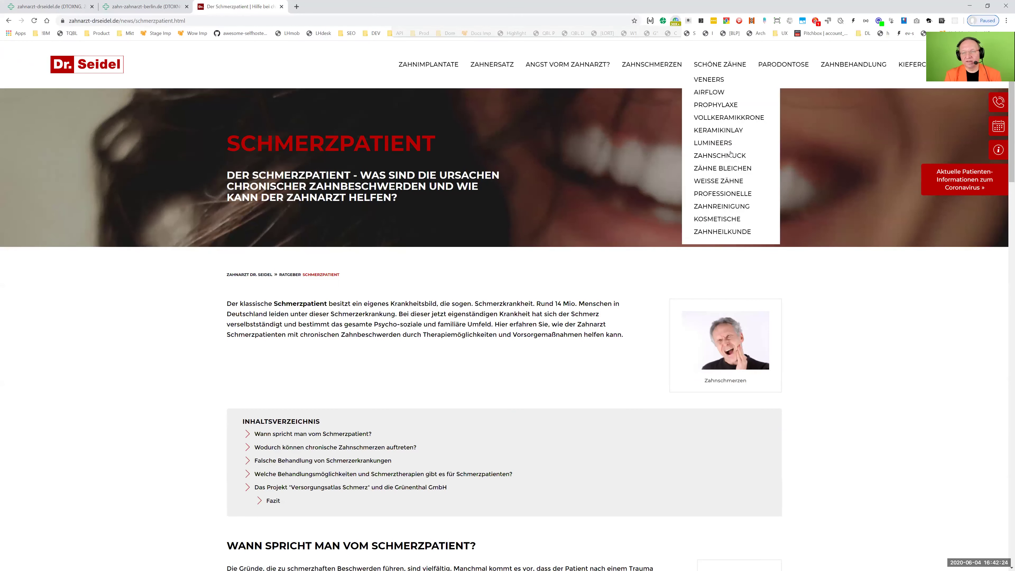
Step: Trace the page's redirect chain with Link Redirect Trace, examining the HTTP headers of the first and final URLs
left_click(675, 20)
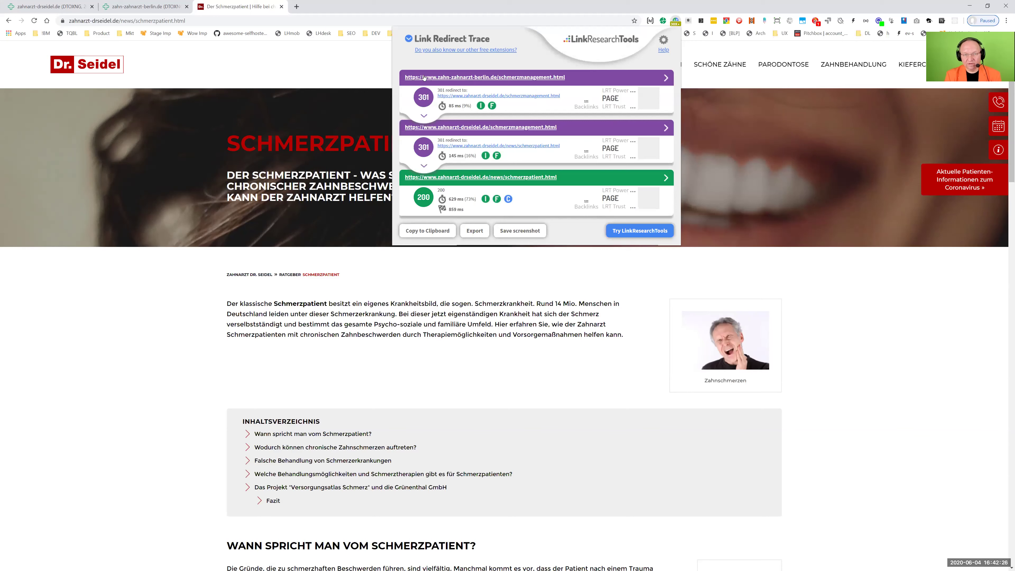
left_click(591, 81)
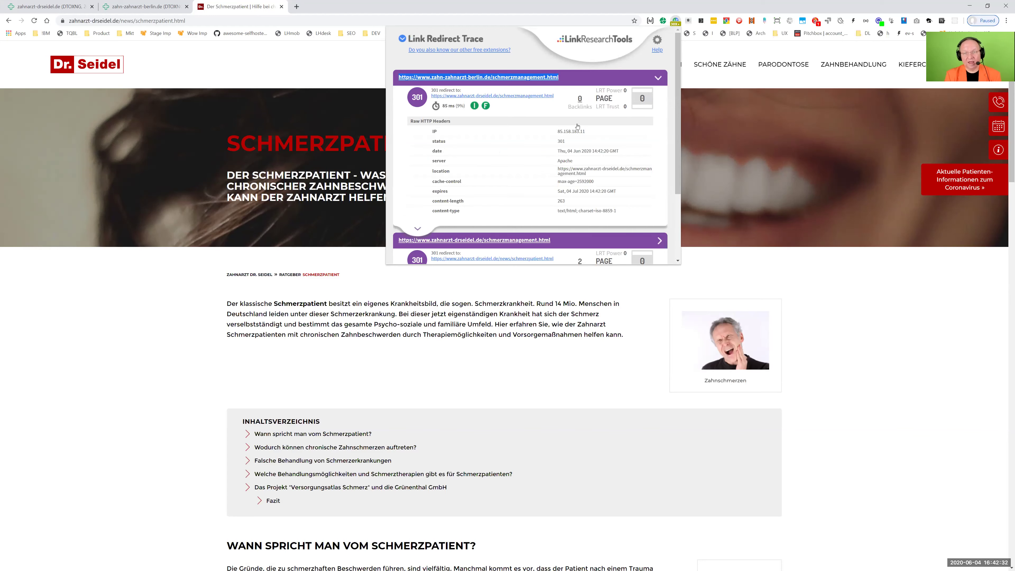
left_click(519, 77)
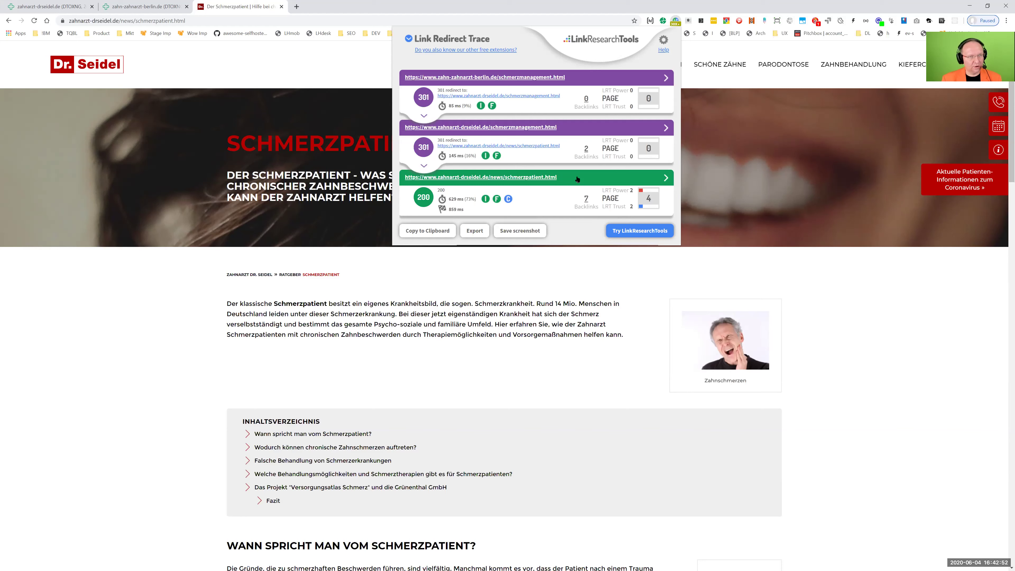
left_click(541, 197)
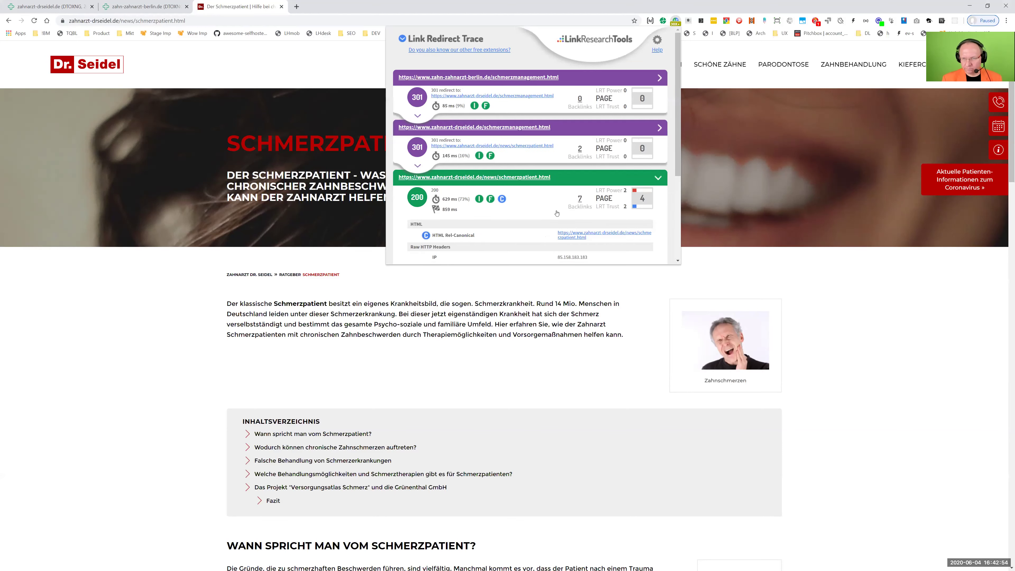
scroll(539, 230, "down", 3)
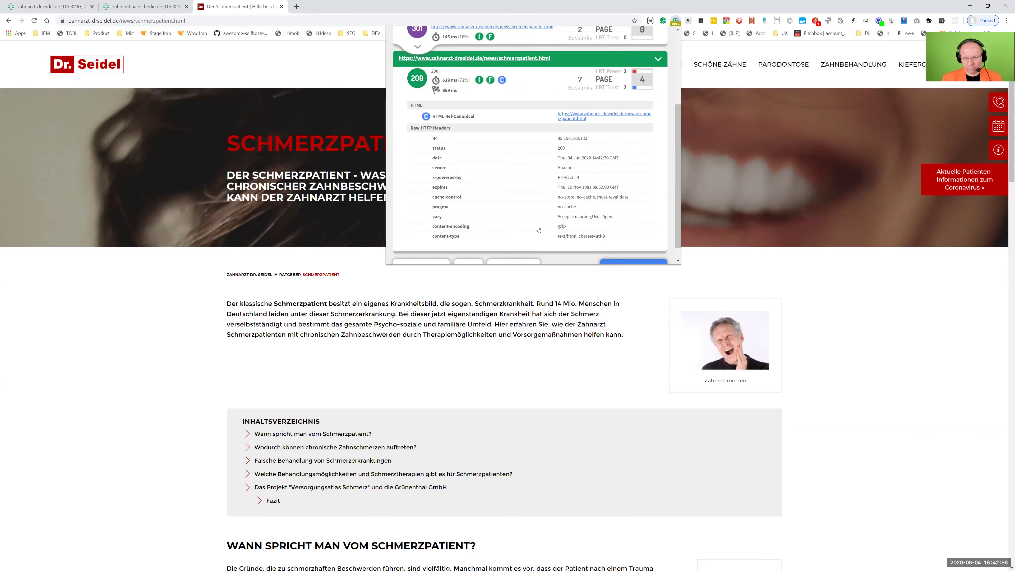
scroll(538, 230, "down", 1)
scroll(542, 216, "up", 3)
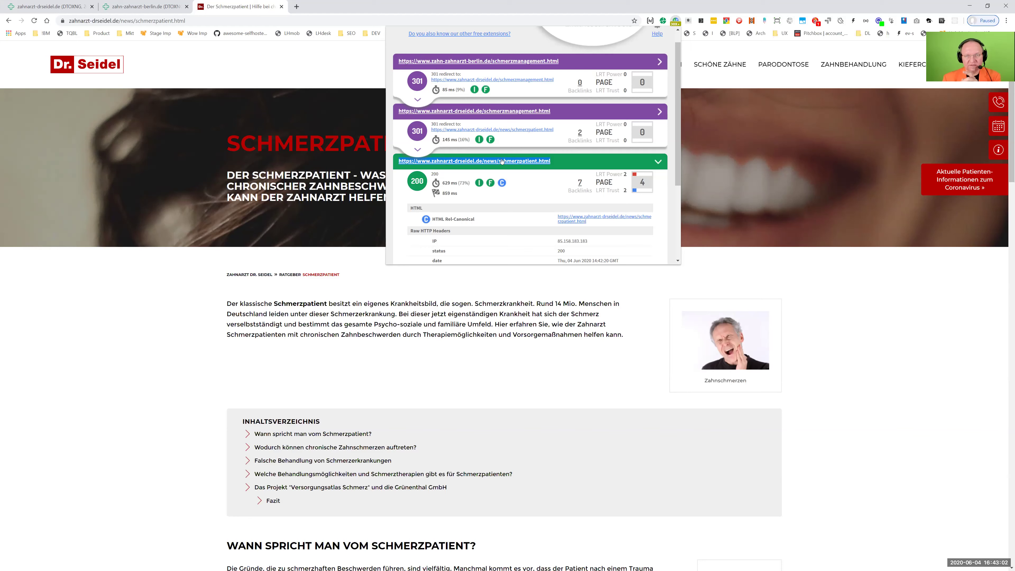
left_click(308, 178)
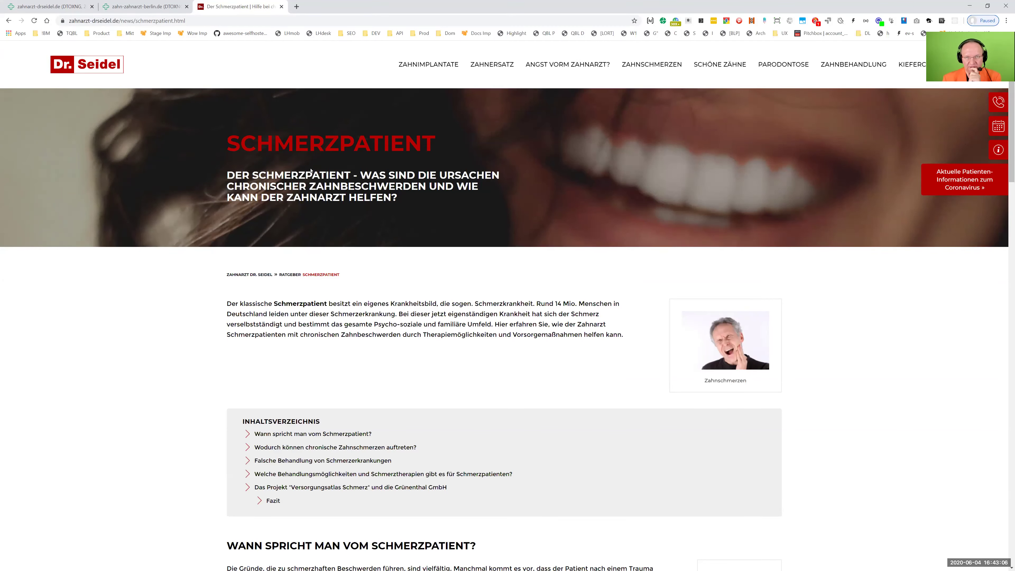
Step: Find "schmerzmana" in the Schmerzpatient page's text and look up that page's archived versions in the Wayback Machine
scroll(306, 207, "down", 3)
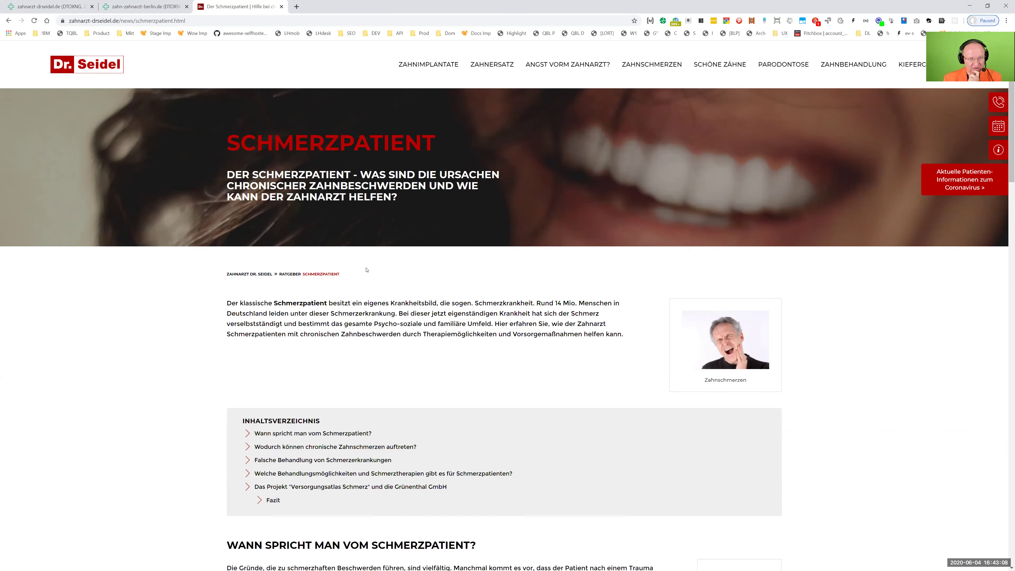
key("ctrl+f")
type("sche")
key("BackSpace")
type("merzmana")
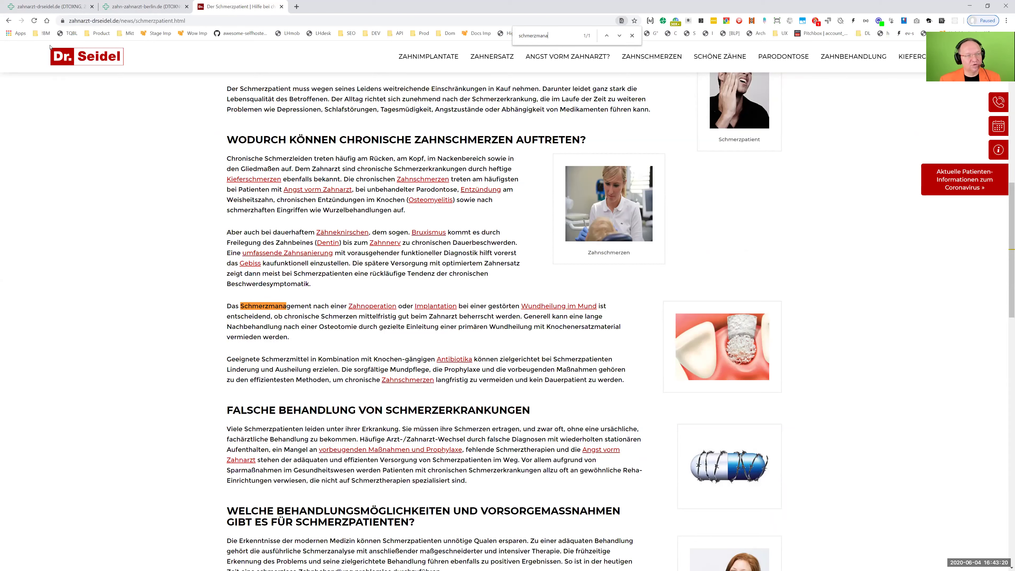
left_click(43, 33)
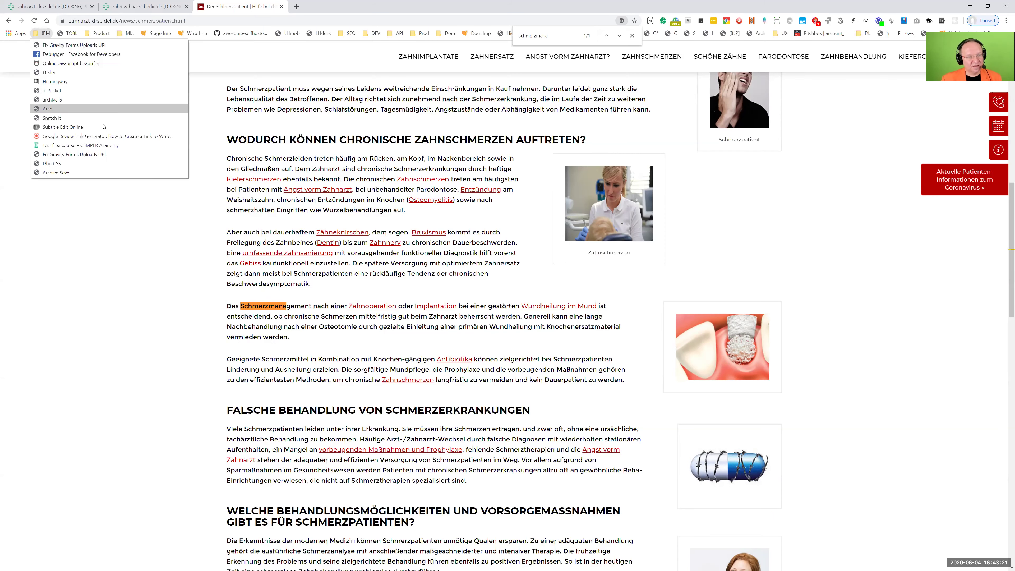
left_click(120, 109)
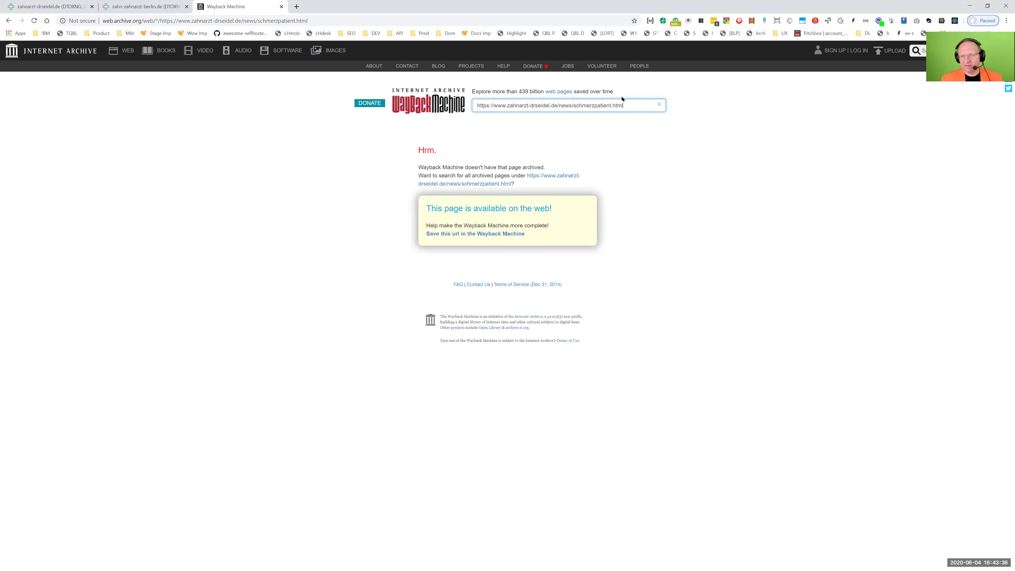
left_click_drag(560, 105, 476, 105)
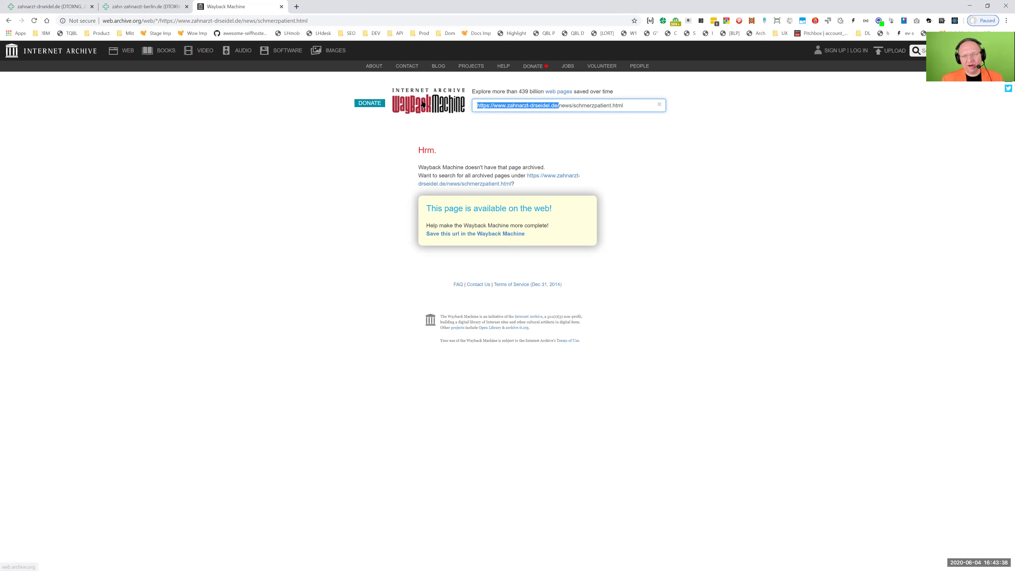
key("ctrl+c")
key("ctrl+t")
key("ctrl+v")
type("robots.txt")
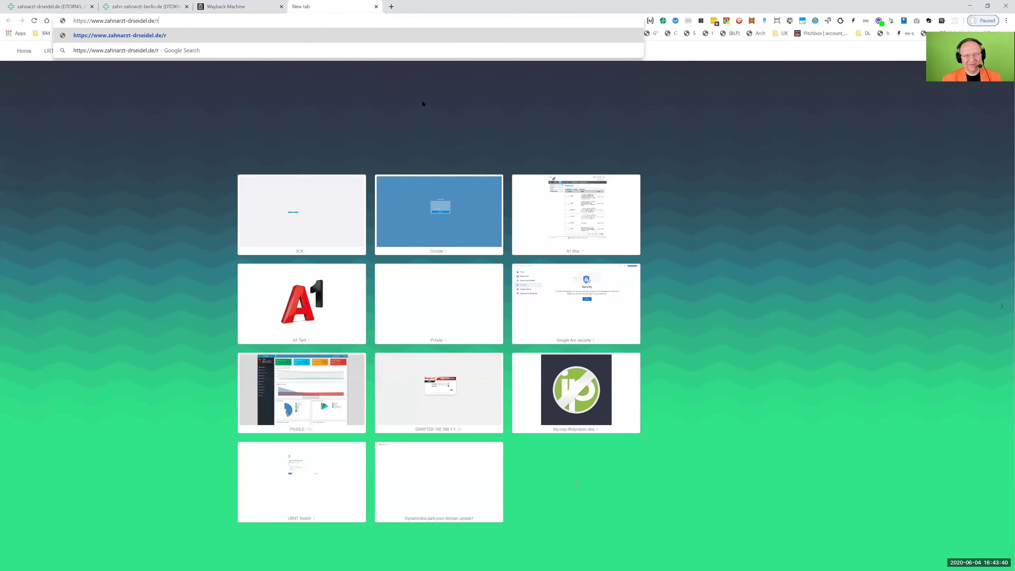
key("Return")
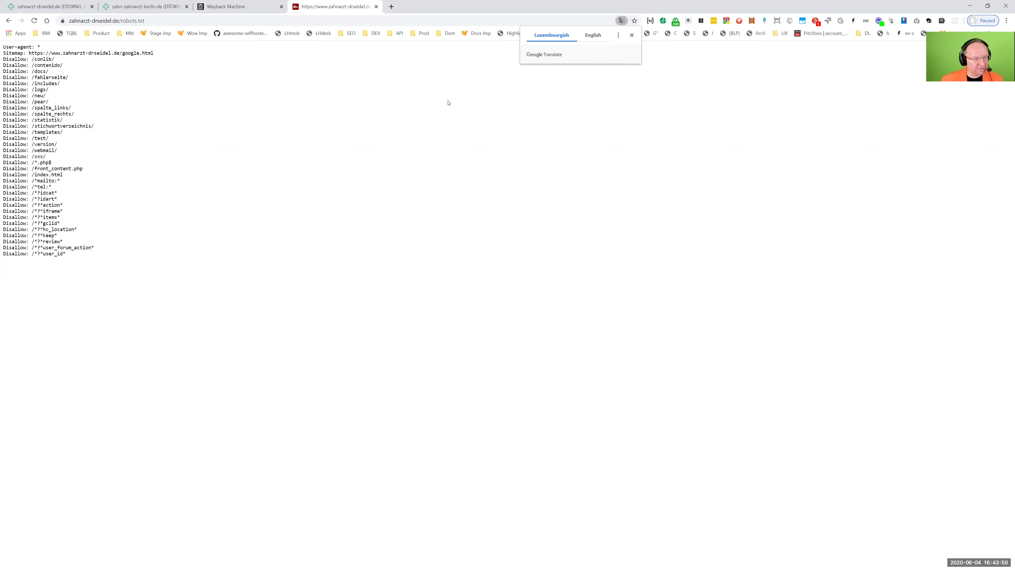
left_click_drag(29, 53, 163, 52)
key("ctrl+c")
key("ctrl+t")
key("ctrl+v")
key("Return")
Step: Change the page address to zahnarzt-drseidel.de/google.htm and look through the page it opens
left_click(270, 21)
key("End")
key("shift+Left")
key("BackSpace")
key("BackSpace")
key("Return")
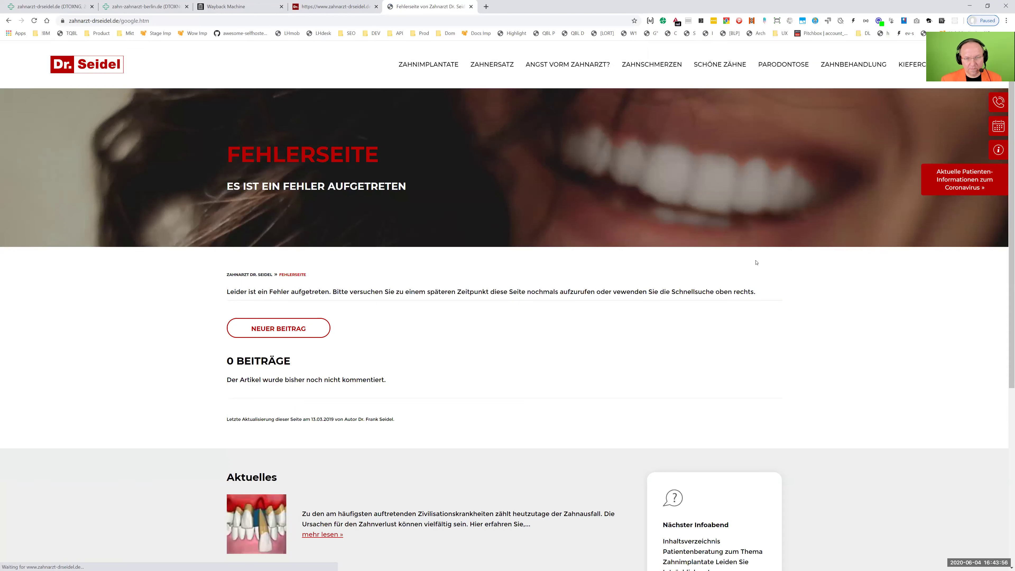
scroll(806, 393, "down", 5)
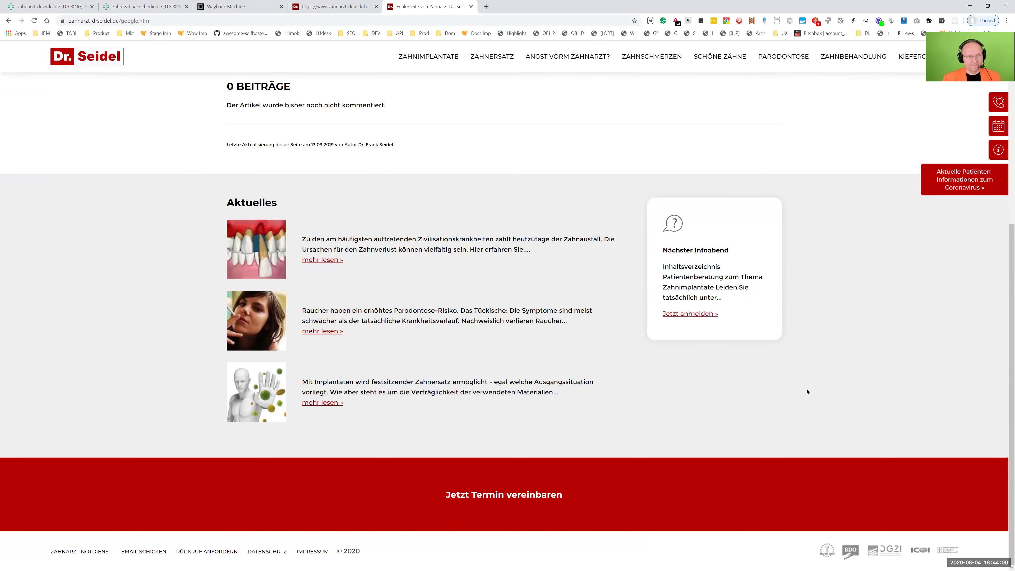
scroll(848, 390, "up", 5)
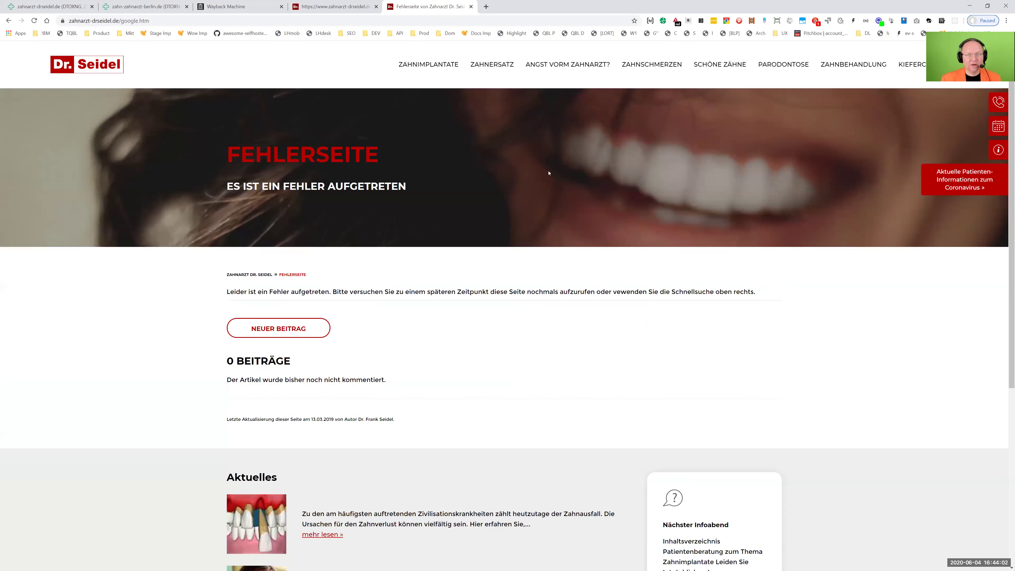
Step: Return to the robots.txt file and highlight its Sitemap line for review
left_click(340, 6)
left_click(34, 52)
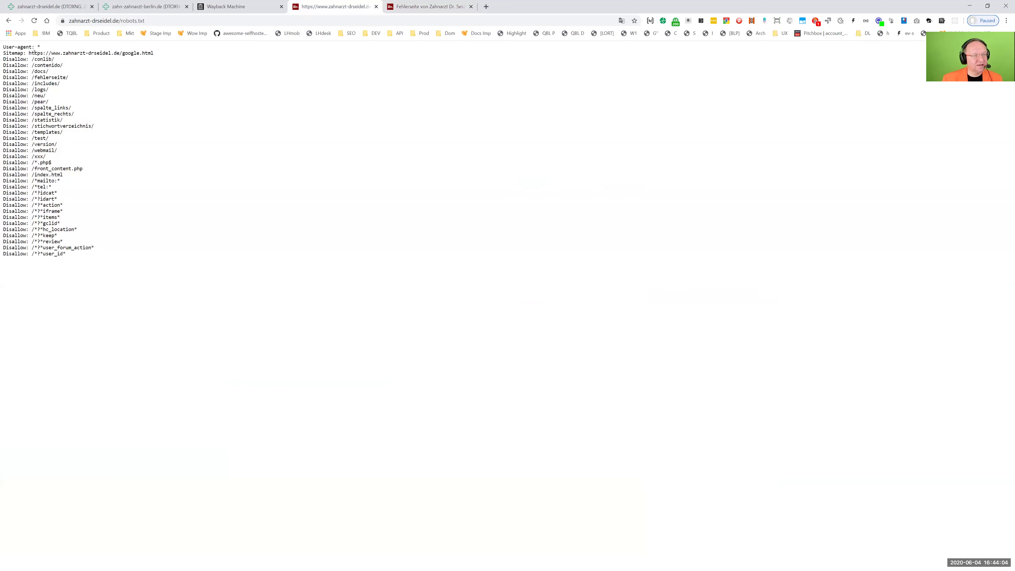
left_click_drag(20, 52, 162, 55)
left_click(22, 56)
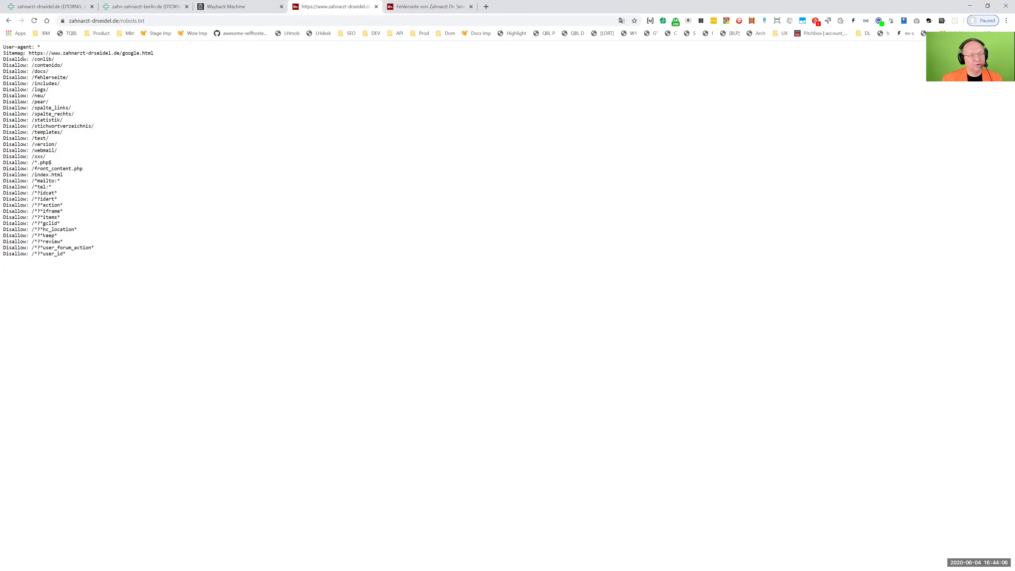
Step: Open smart.linkresearchtools.com/robots.txt in a new tab as a comparison for the highlighted sitemap entry
left_click_drag(41, 47, 135, 58)
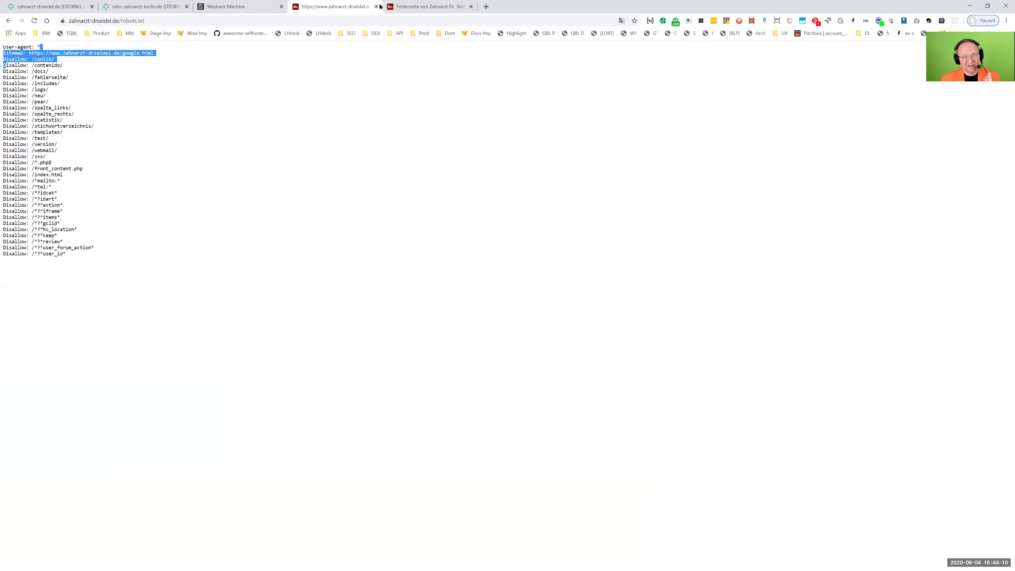
left_click(425, 6)
key("ctrl+shift+Tab")
key("ctrl+t")
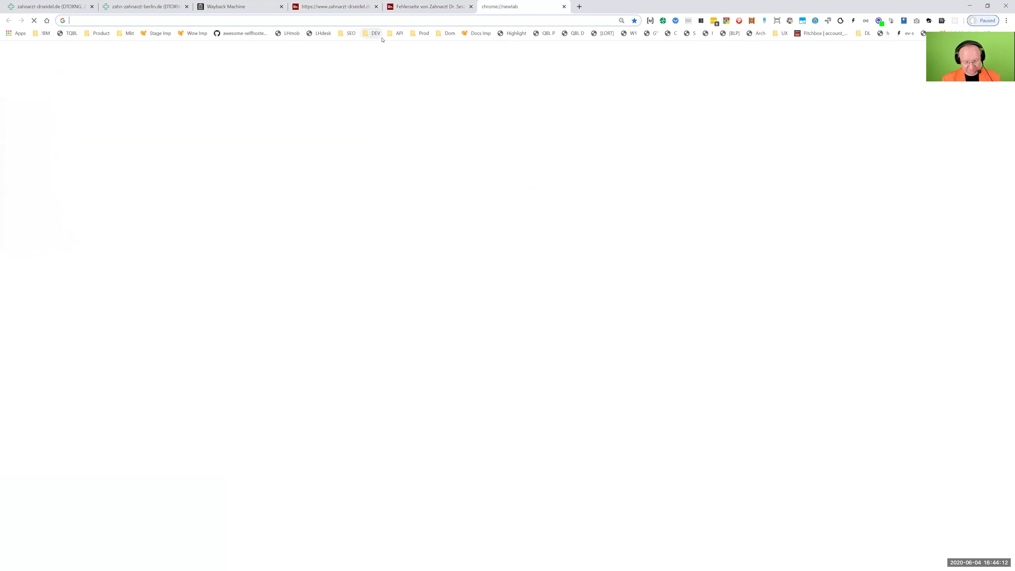
type("smart.linkresearchtools.com")
key("Return")
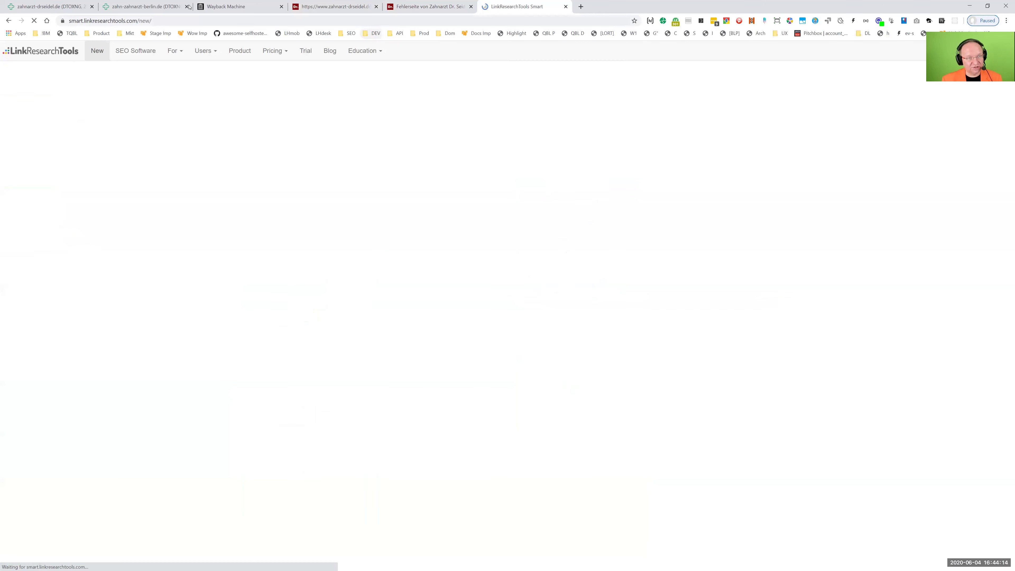
type("/robots.txt")
key("Return")
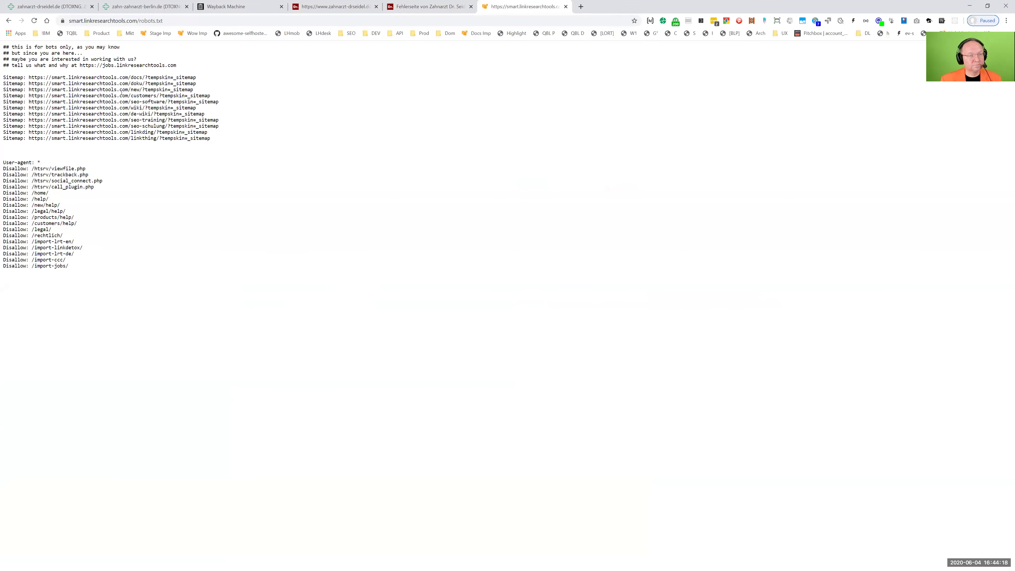
left_click_drag(196, 77, 30, 77)
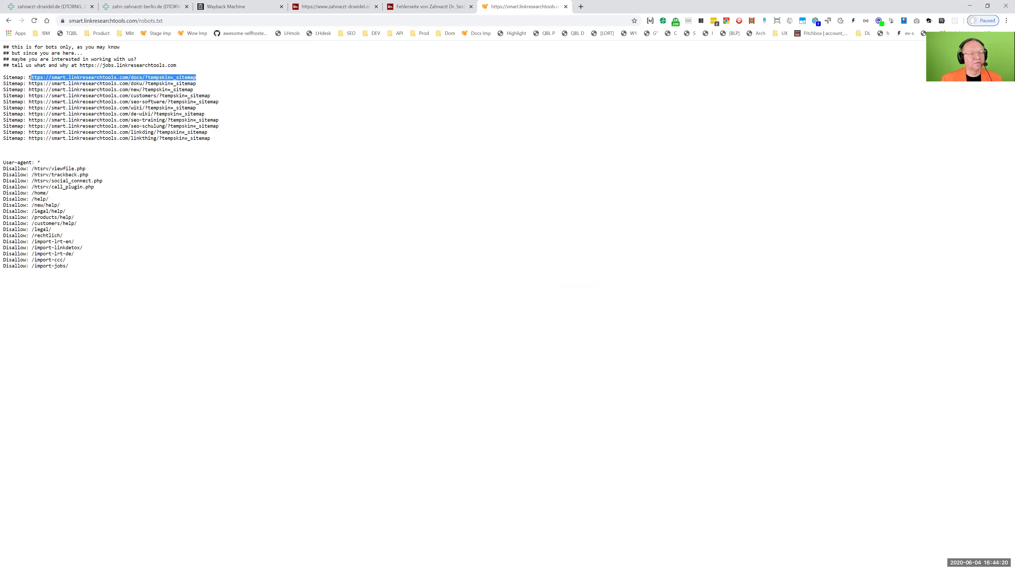
key("ctrl+c")
key("ctrl+t")
key("ctrl+v")
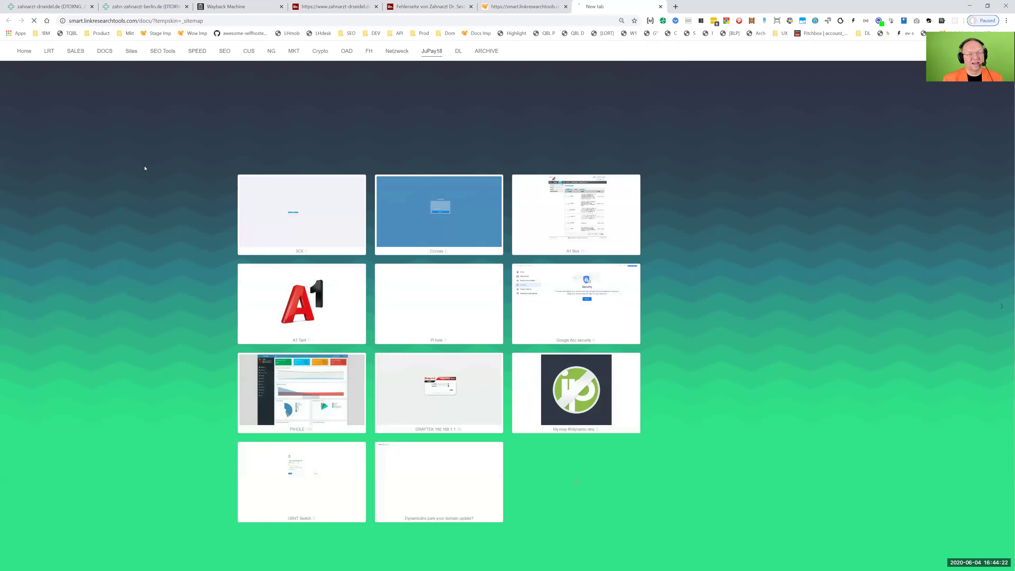
key("Return")
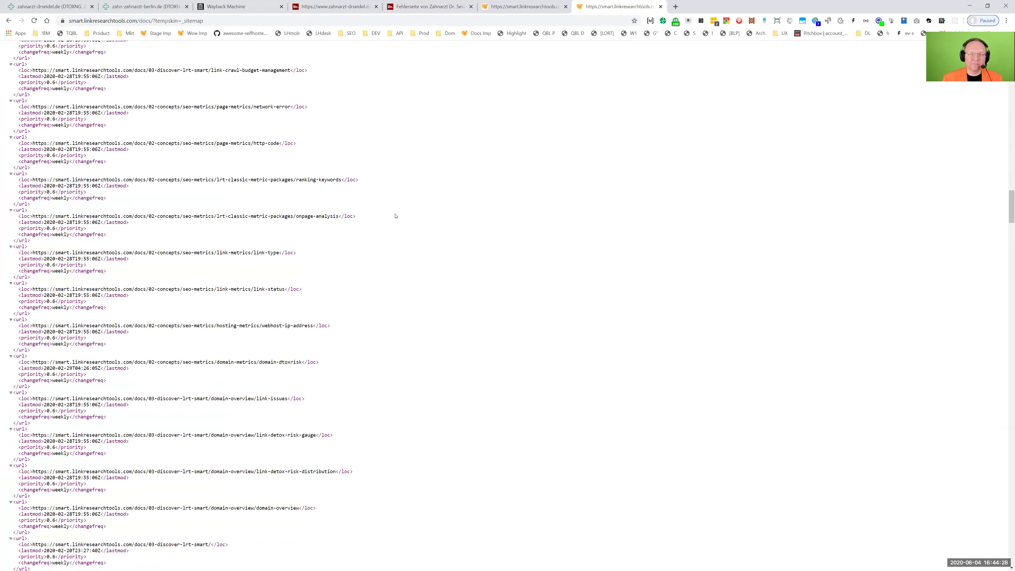
key("ctrl+w")
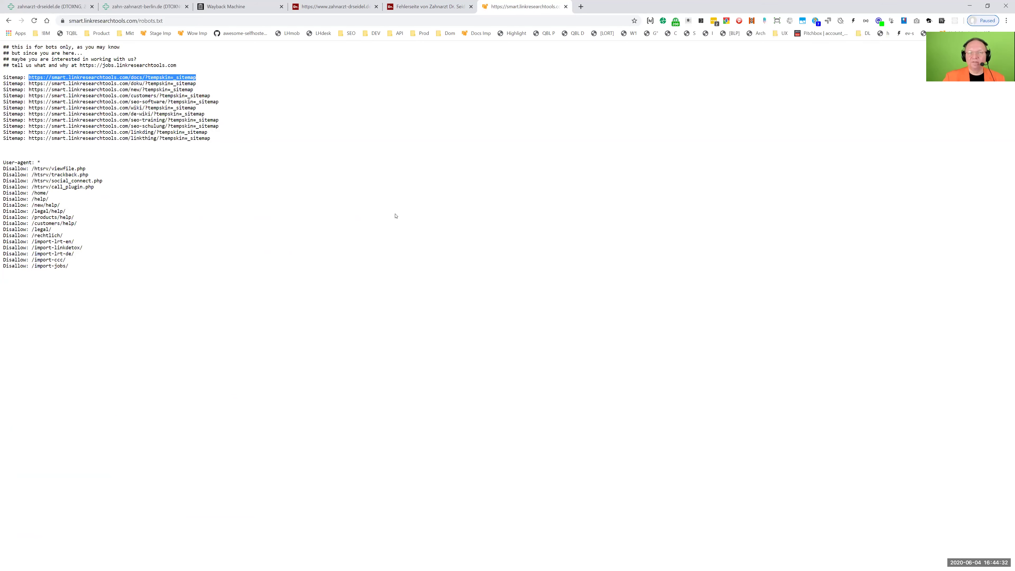
key("ctrl+w")
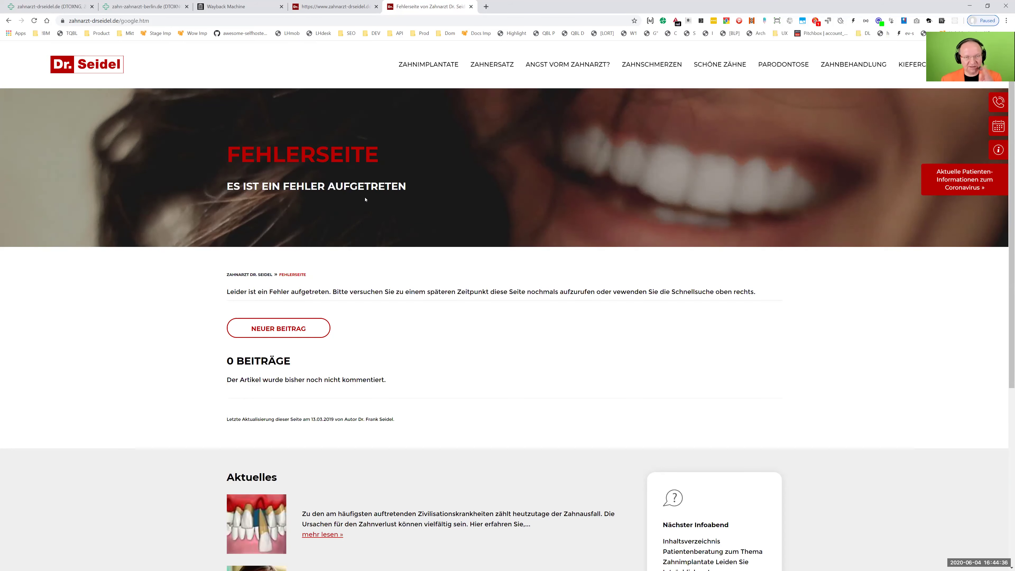
Step: Run Link Redirect Trace on zahnarzt-drseidel.de/google.htm and expand its details to examine the status code, canonical and meta robots tag
left_click(675, 20)
left_click(550, 111)
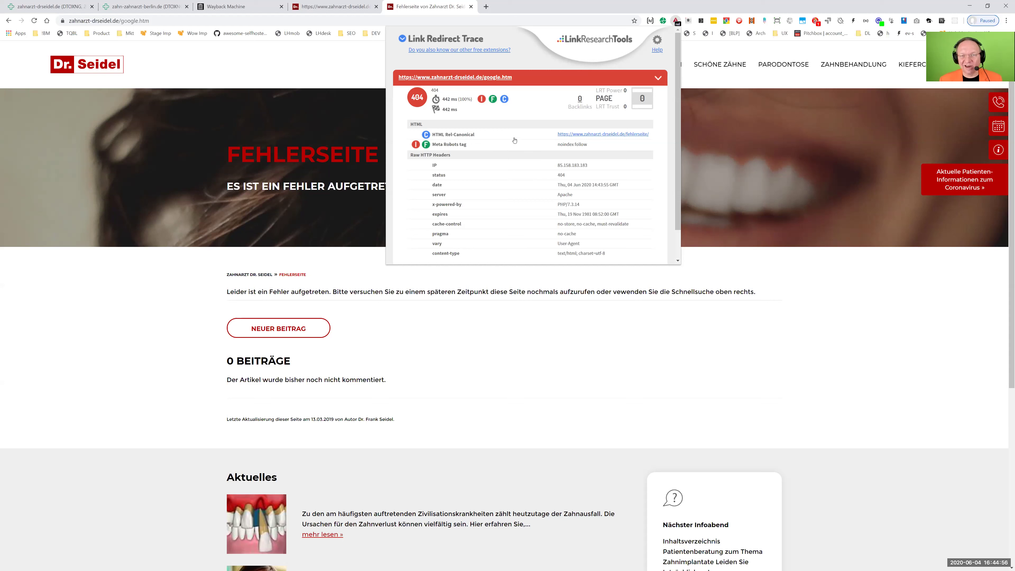
left_click_drag(513, 78, 484, 80)
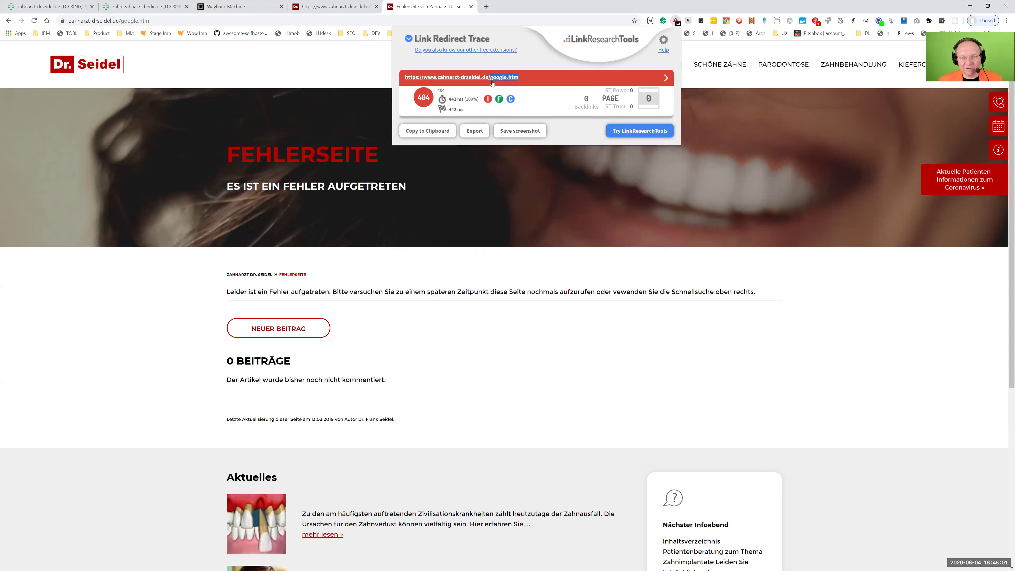
left_click(537, 92)
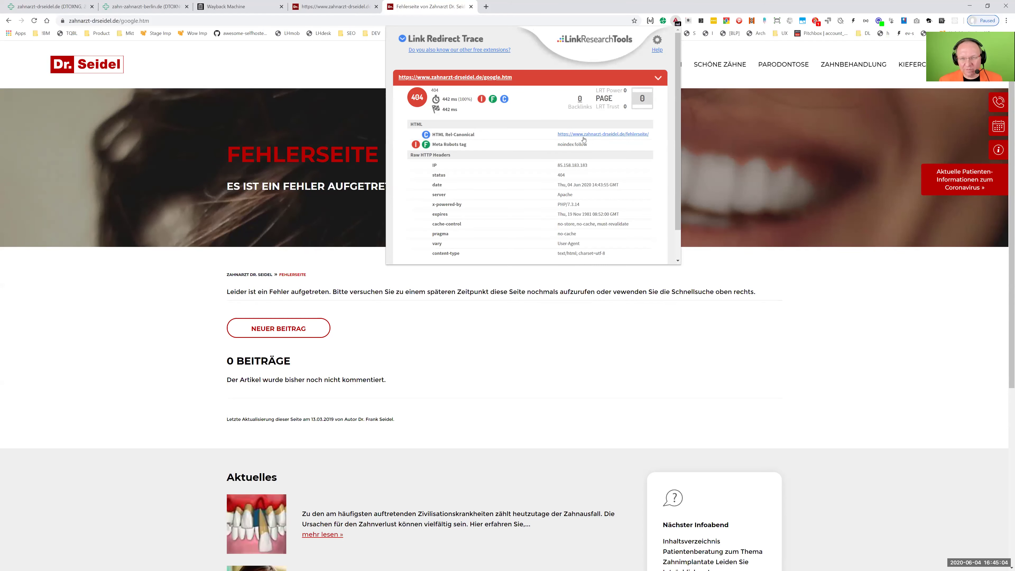
left_click(615, 136)
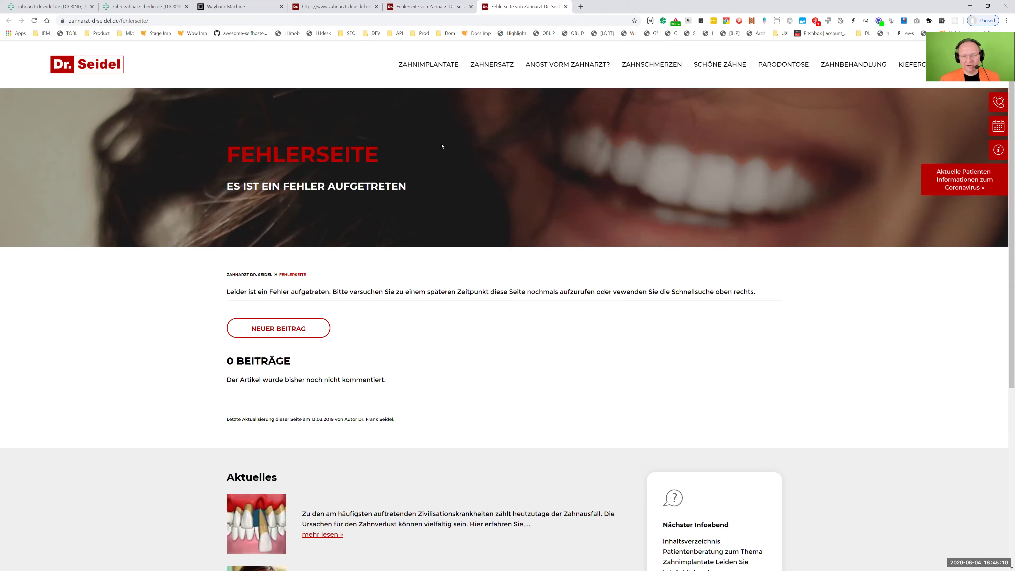
left_click(675, 21)
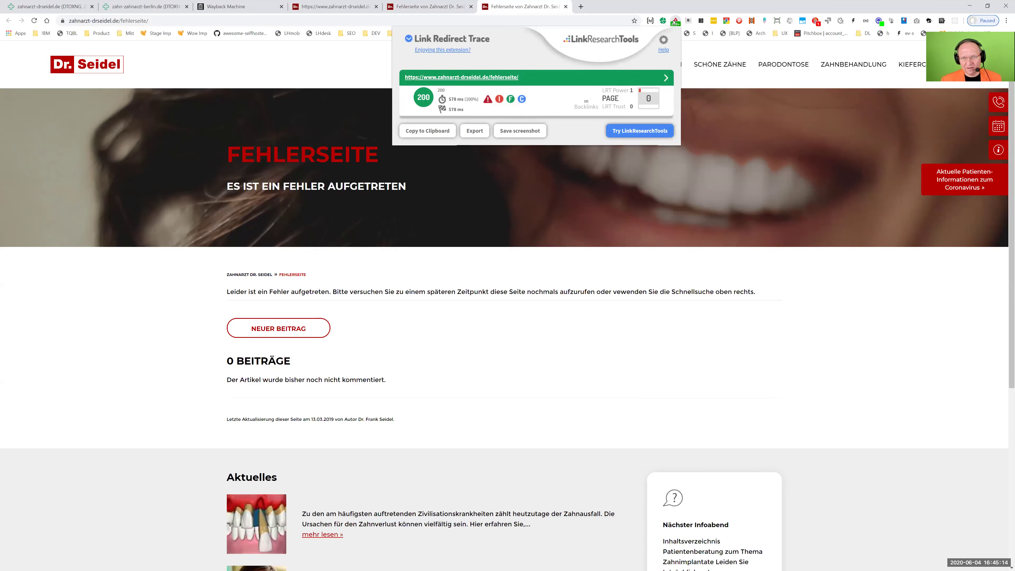
left_click(540, 83)
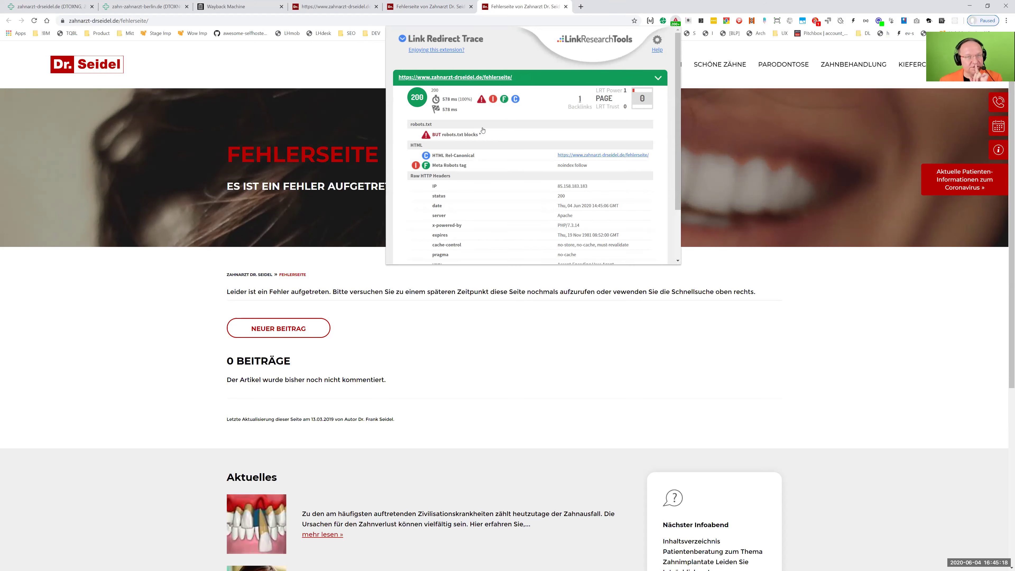
Step: Compare the open error pages with the site's robots.txt and highlight its Disallow line for /fehlerseite/
left_click(353, 3)
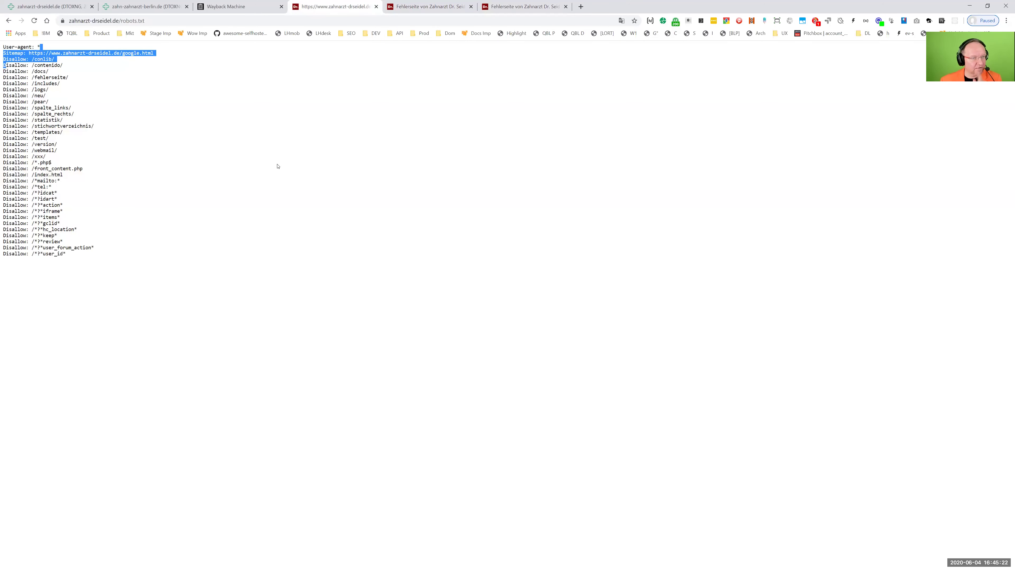
left_click(289, 150)
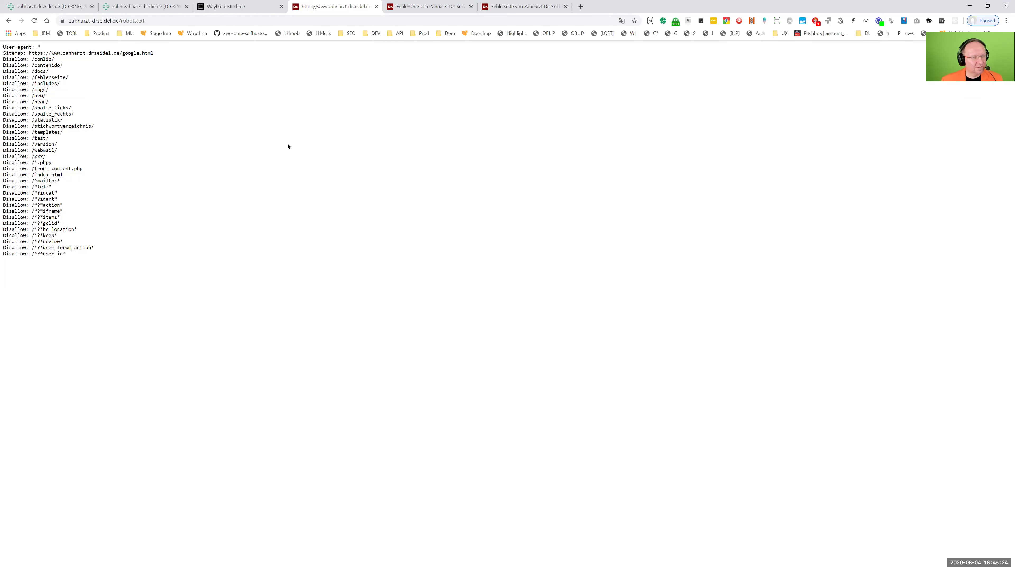
left_click(536, 3)
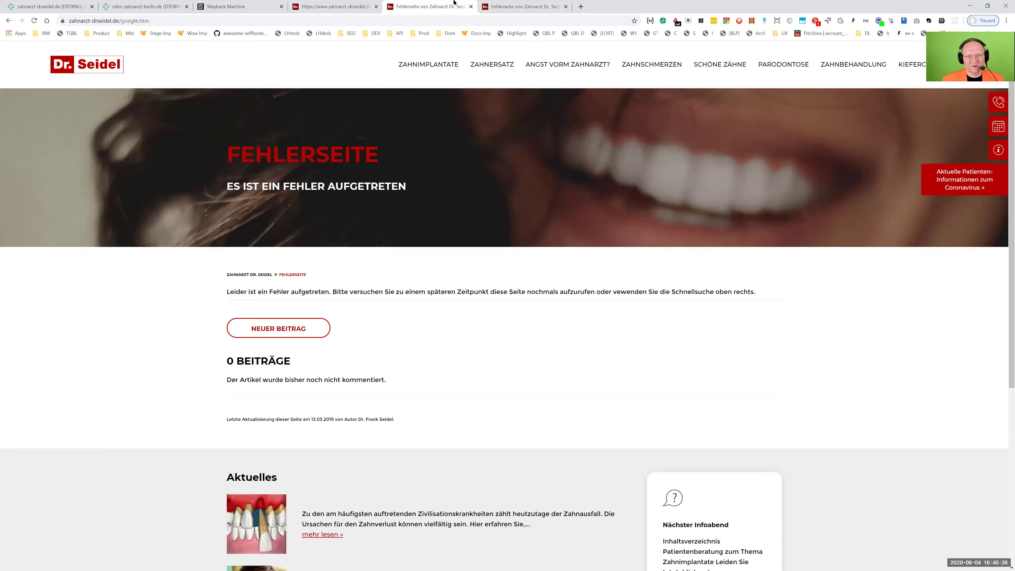
left_click(418, 2)
left_click(310, 3)
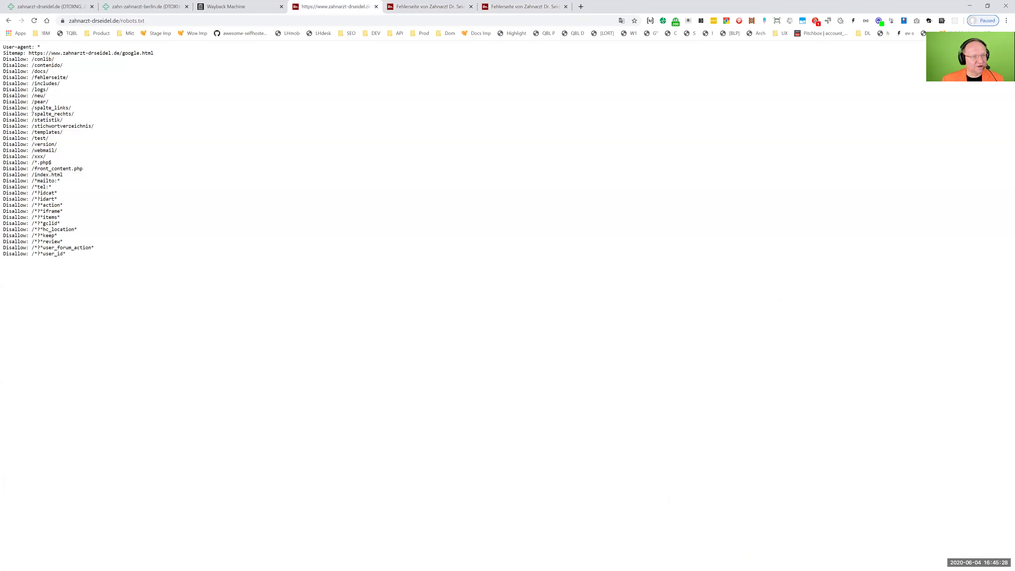
left_click_drag(76, 79, 1, 77)
left_click(520, 7)
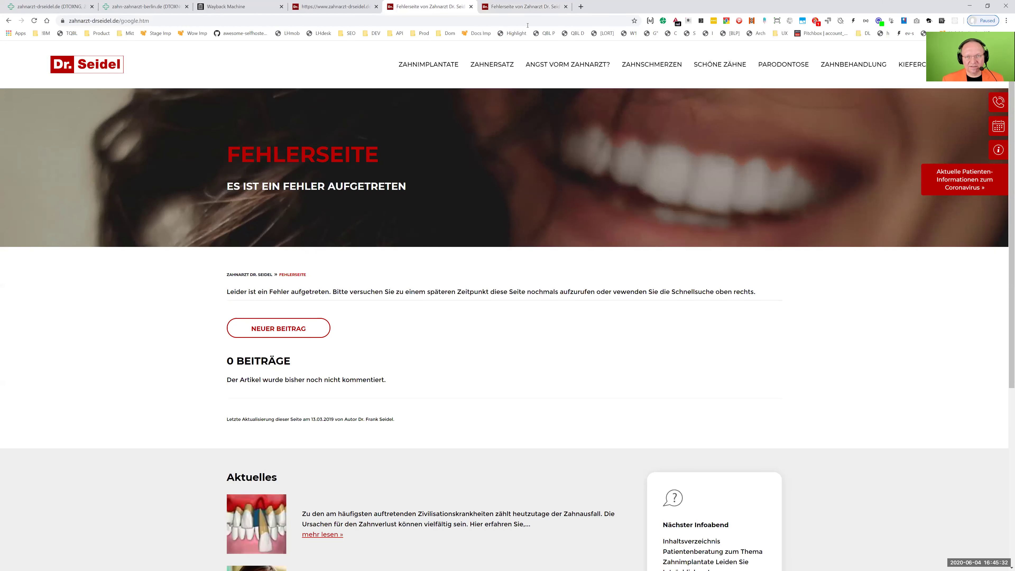
Step: Expand the redirect trace of google.htm again and review its canonical, meta robots tag and raw HTTP headers
left_click(676, 21)
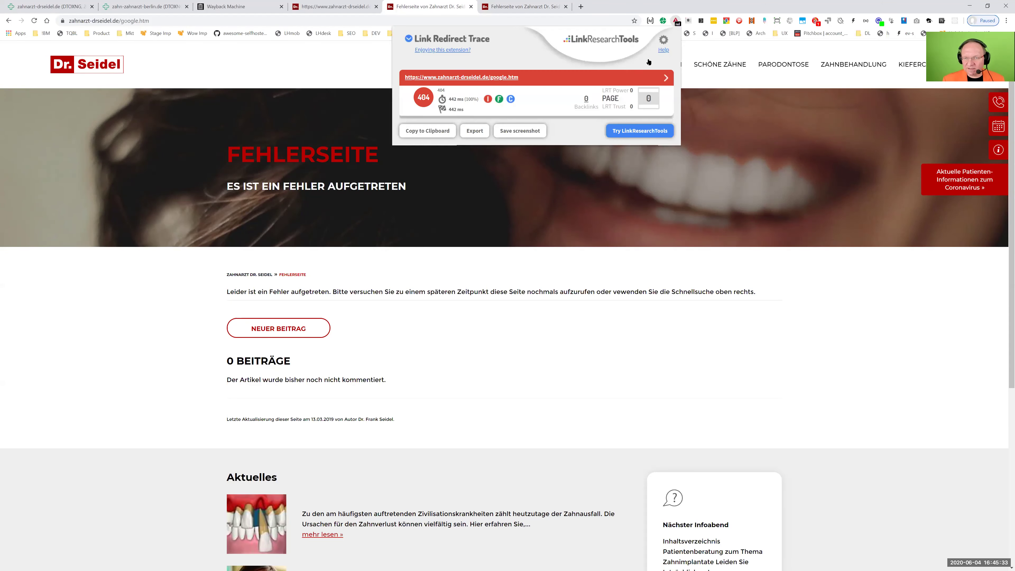
left_click(562, 104)
scroll(560, 104, "down", 1)
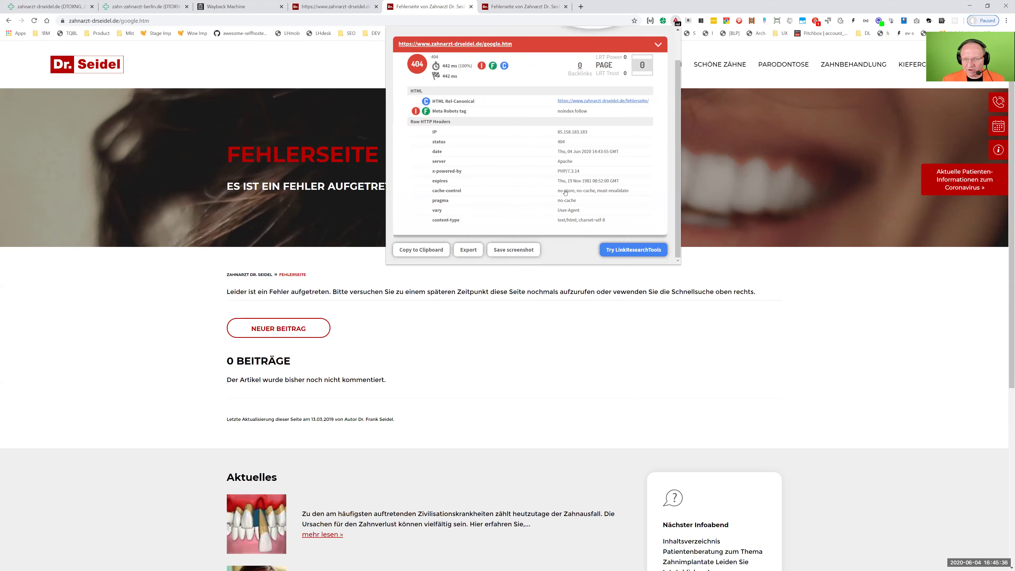
scroll(565, 193, "up", 1)
left_click(523, 6)
Step: Review the Sitemap line and the first Disallow rules in the zahnarzt-drseidel.de robots.txt by highlighting them
left_click(336, 6)
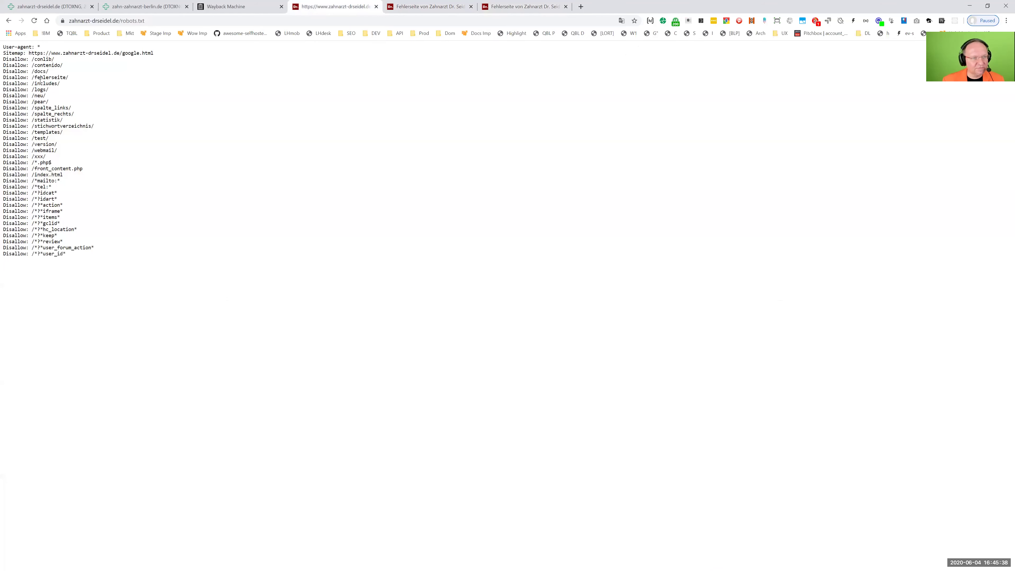
double_click(47, 65)
left_click(177, 115)
left_click_drag(170, 55, 4, 52)
mouse_move(81, 73)
left_mouse_down()
mouse_move(50, 71)
mouse_move(80, 78)
left_mouse_up()
left_click(424, 7)
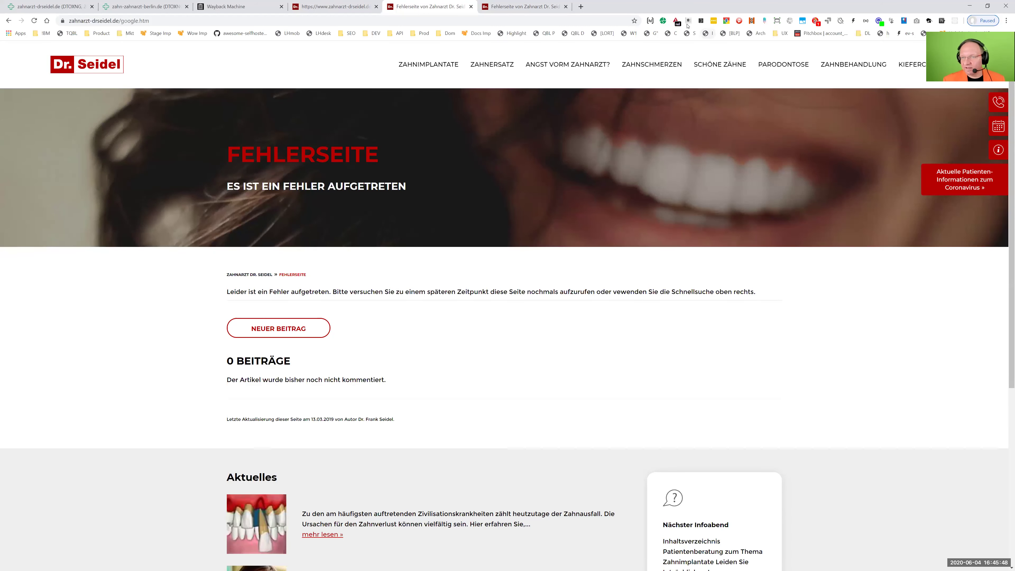
Step: Check the HTML Rel-Canonical entry in google.htm's redirect trace and open the canonical link in another tab
left_click(675, 21)
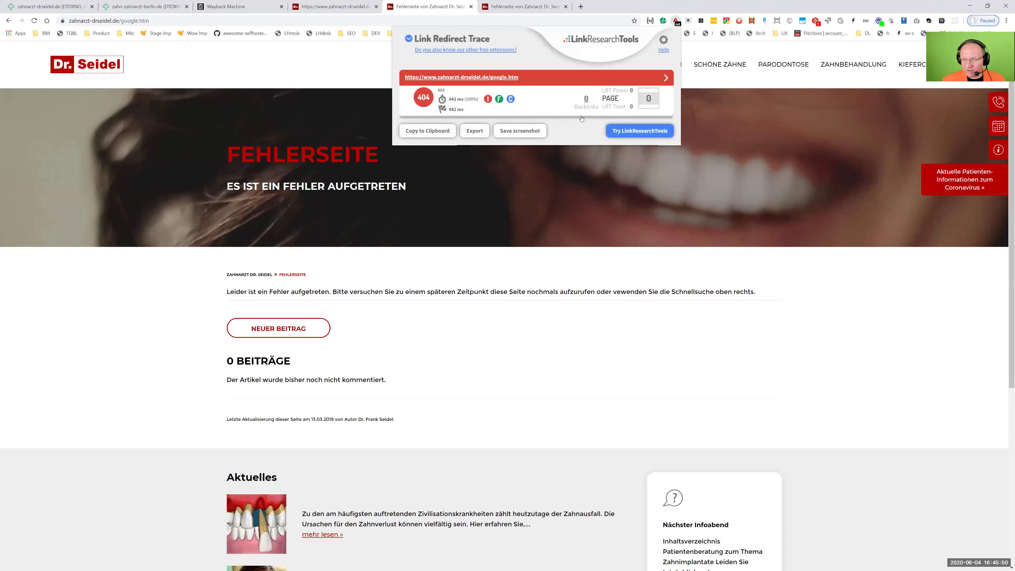
left_click(536, 103)
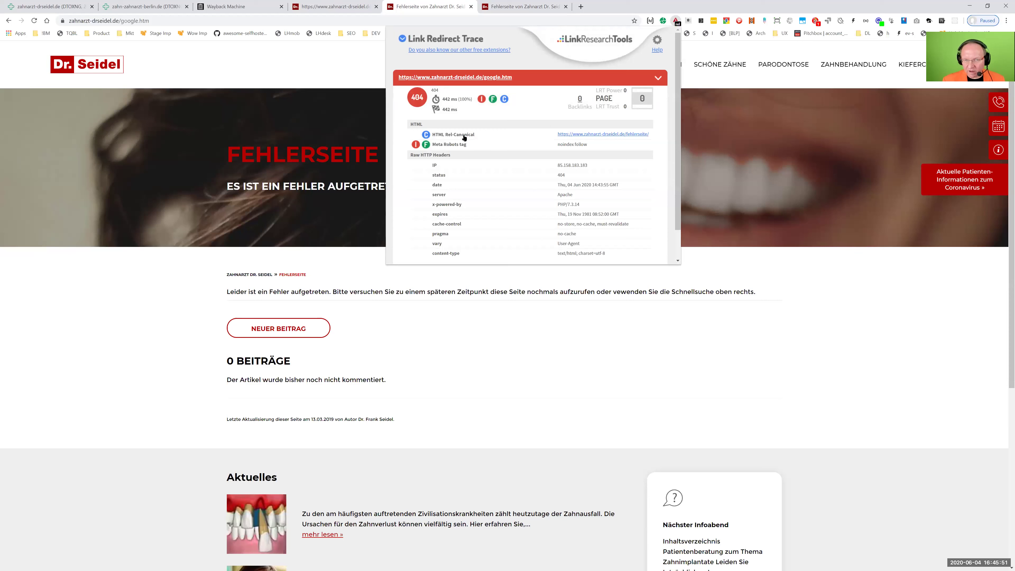
left_click(637, 134)
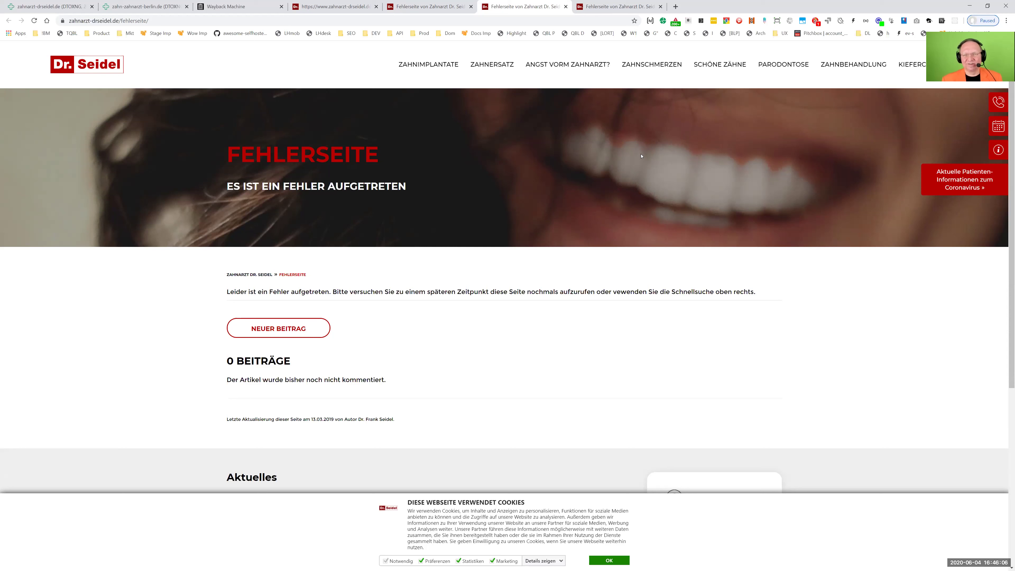
Step: Close the error page, robots.txt and Wayback Machine tabs to return to the zahn-zahnarzt-berlin.de Domain Overview
key("ctrl+w")
key("ctrl+w")
key("ctrl+w")
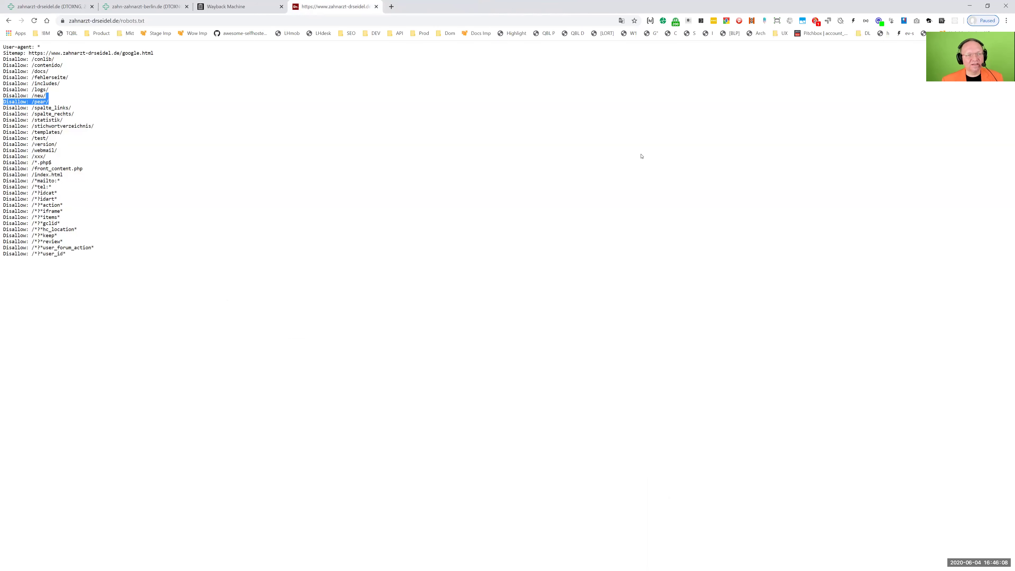
left_click(663, 179)
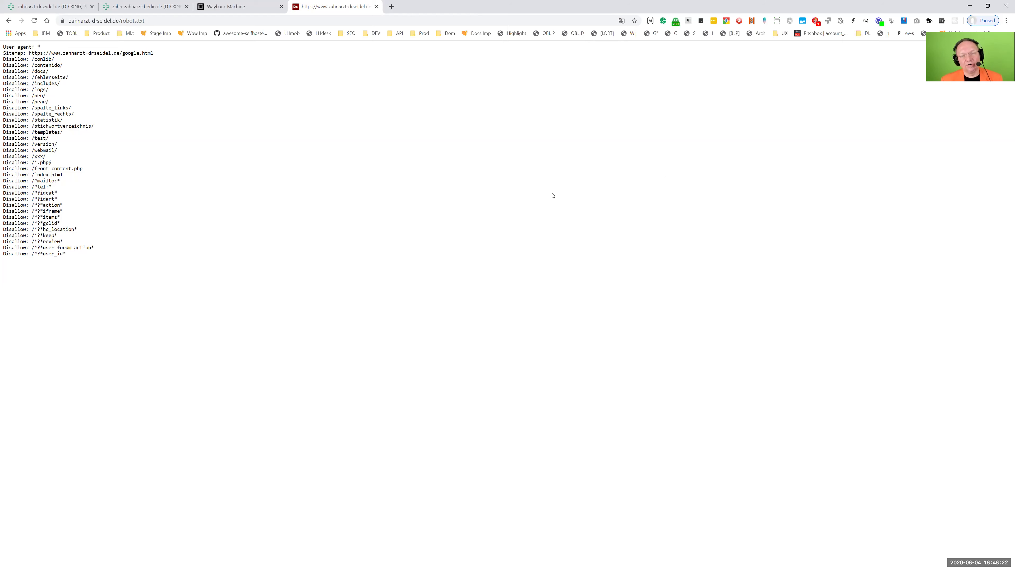
key("ctrl+w")
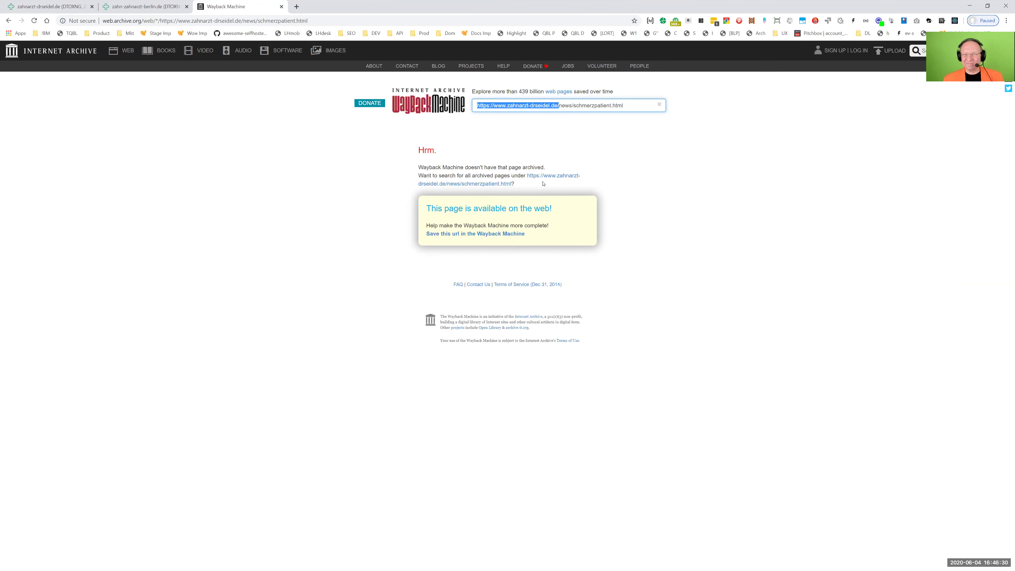
key("ctrl+w")
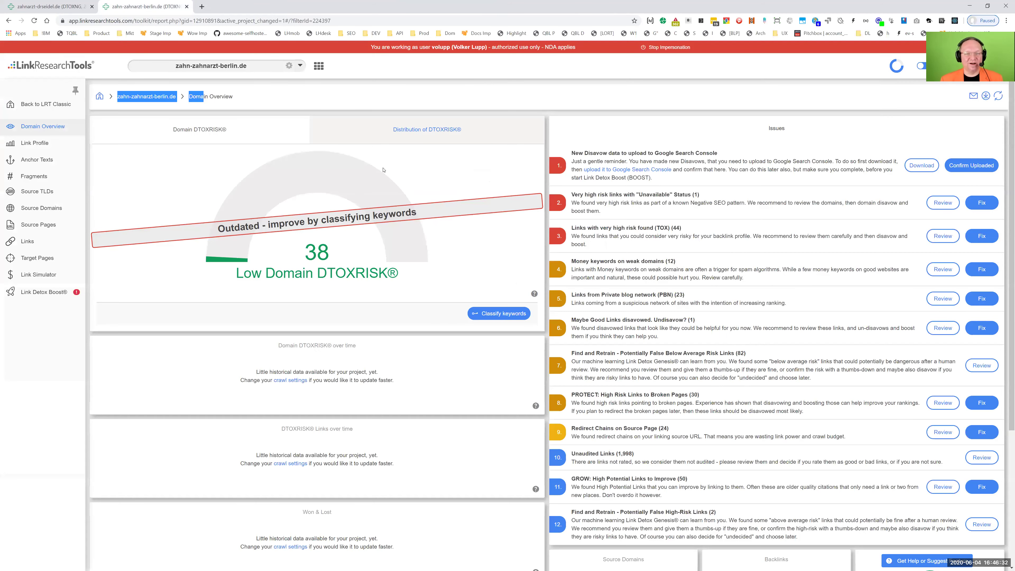
left_click(478, 165)
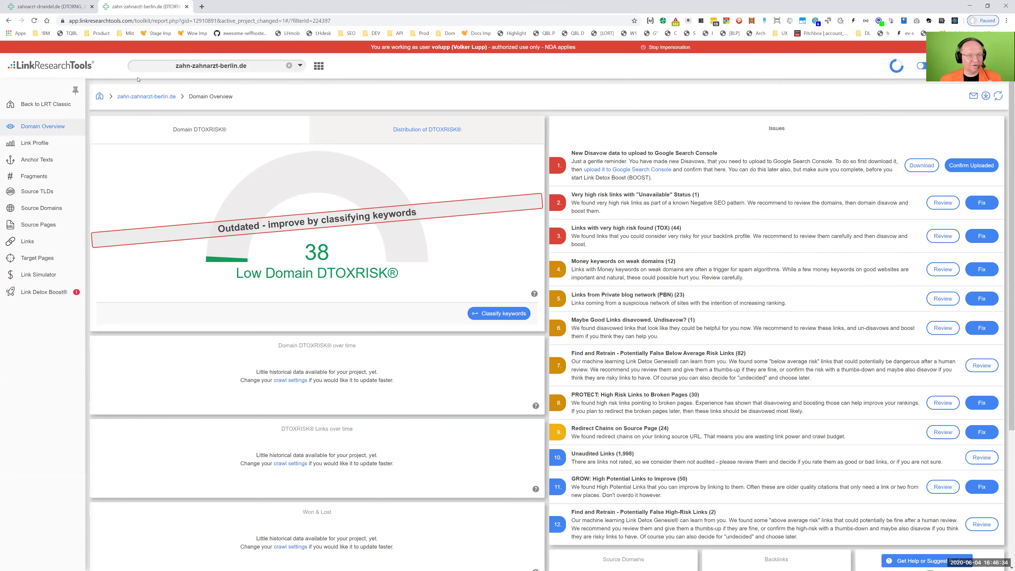
key("ctrl+shift+Tab")
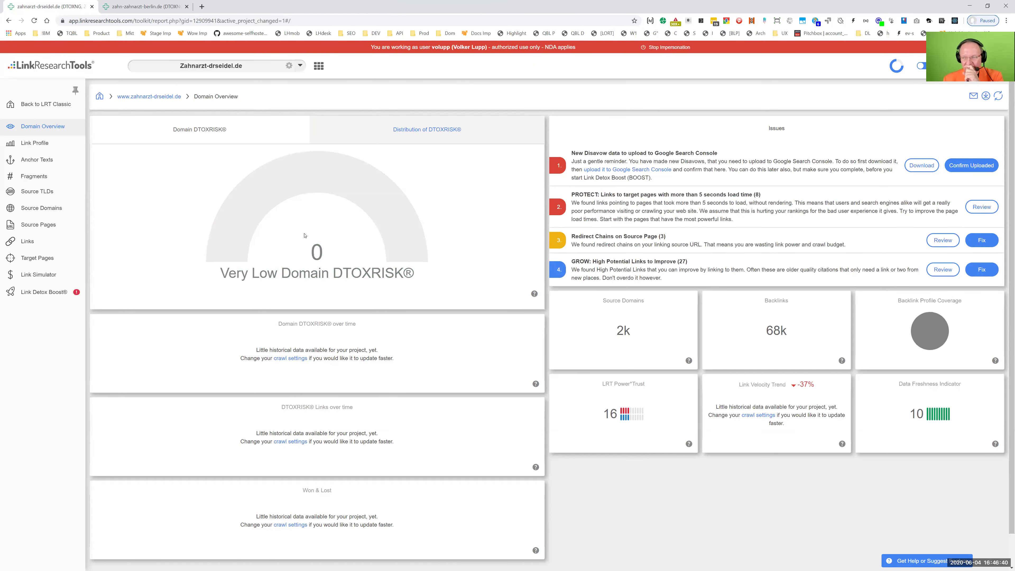
left_click_drag(313, 254, 331, 253)
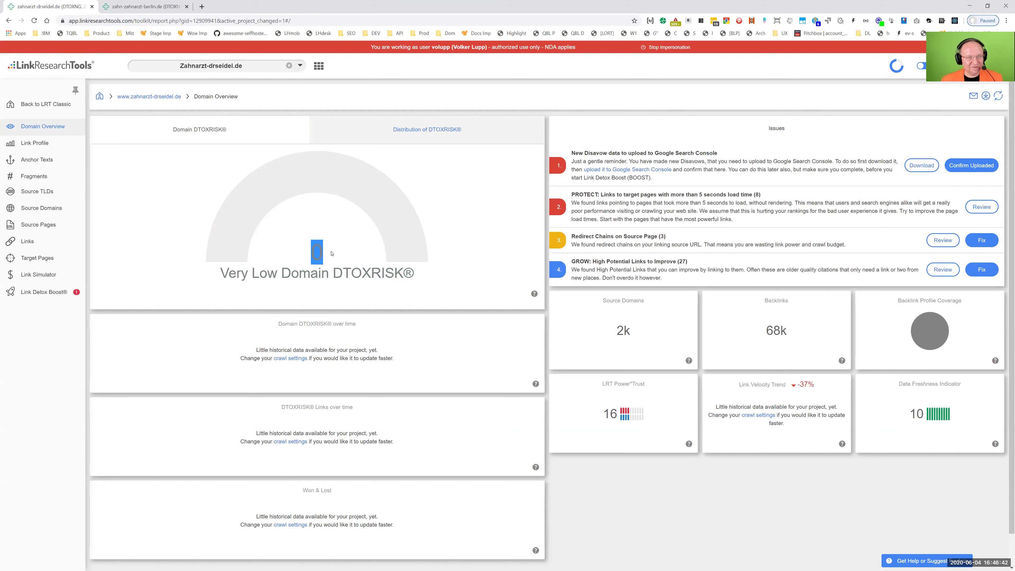
left_click_drag(190, 102, 110, 99)
key("ctrl+c")
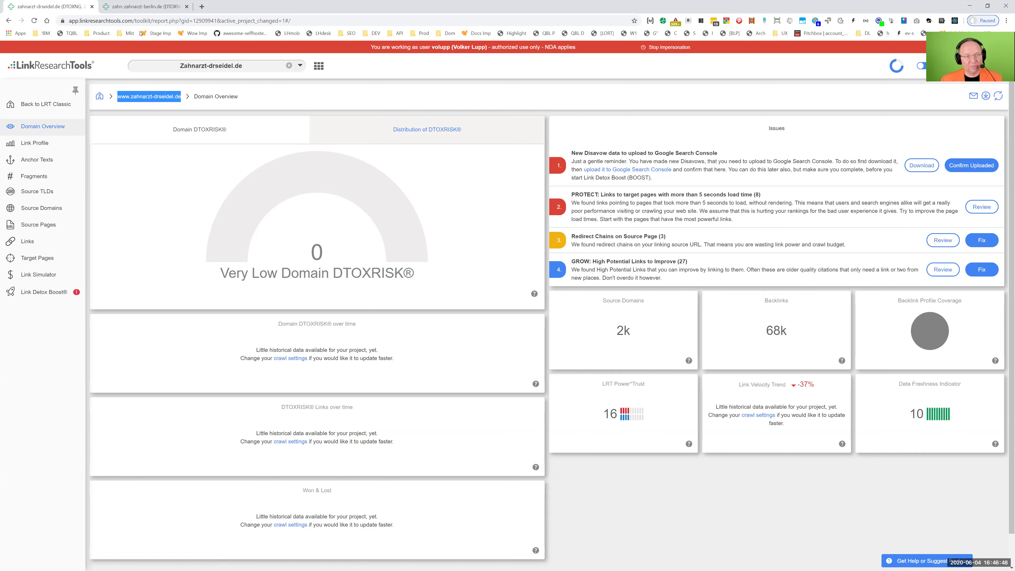
Step: Switch to the zahn-zahnarzt-berlin.de Domain Overview and review its domain name, DTOXRISK score and outdated-keywords banner
left_click(144, 6)
left_click_drag(335, 219, 289, 255)
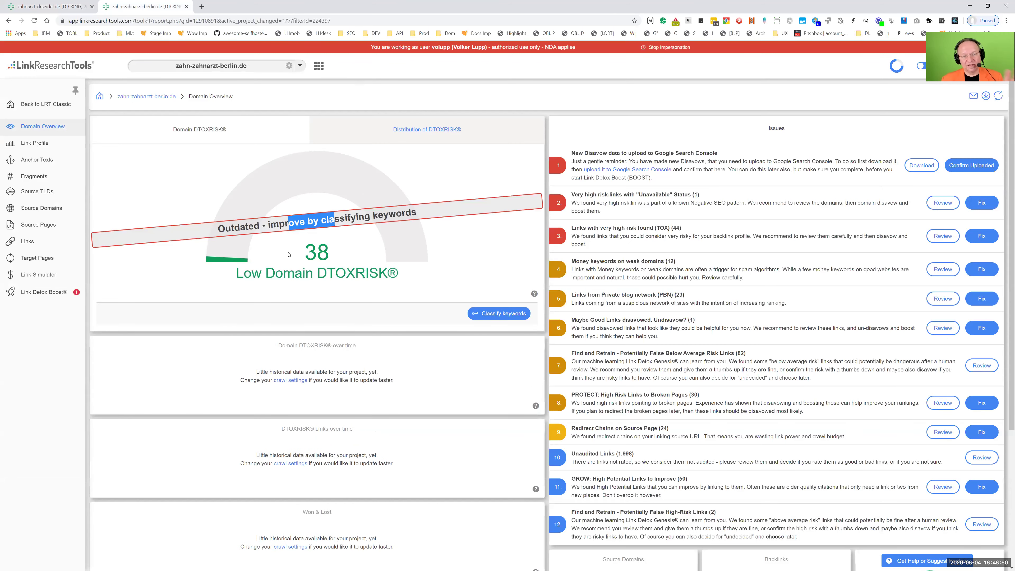
left_click_drag(117, 97, 180, 98)
left_click_drag(302, 251, 339, 253)
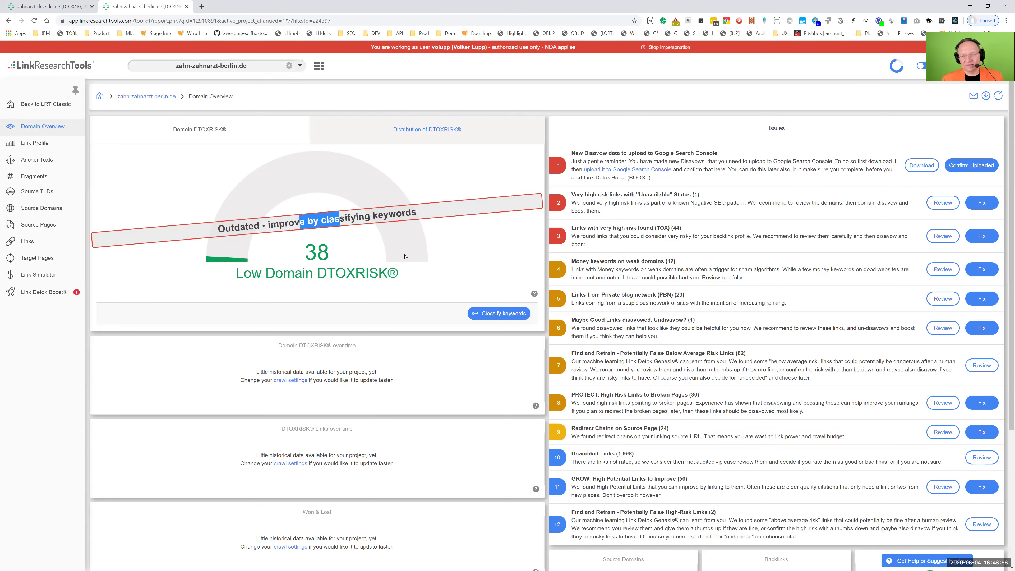
left_click(942, 187)
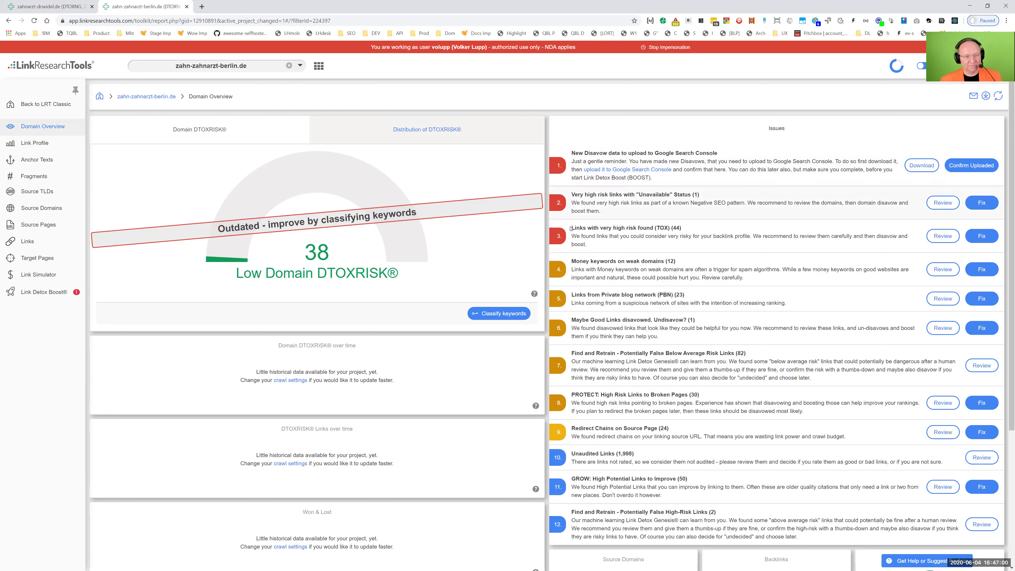
Step: Open Link Detox Boost for zahn-zahnarzt-berlin.de and agree to the Terms and Conditions in the disclaimer
left_click(44, 292)
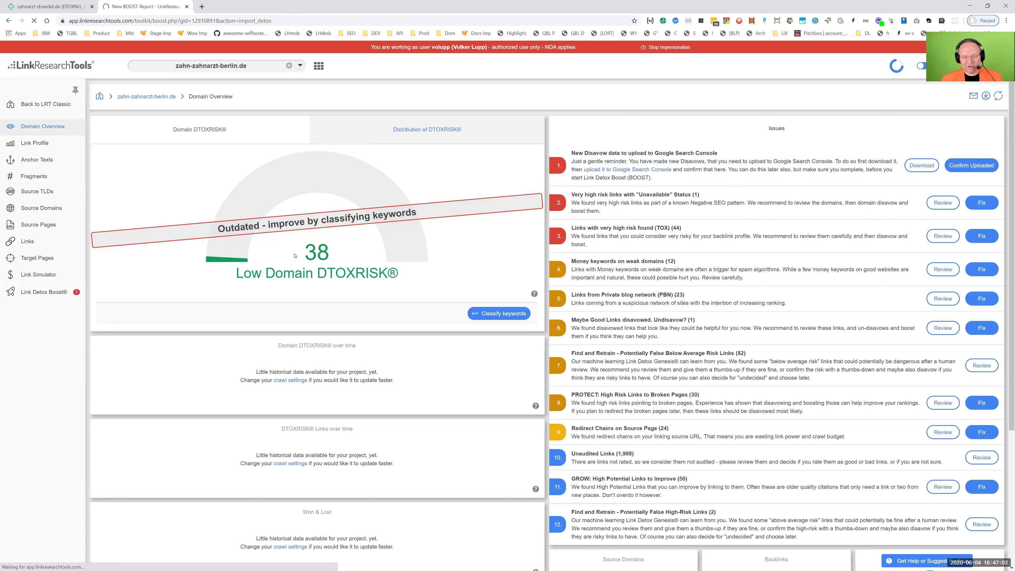
scroll(256, 304, "down", 3)
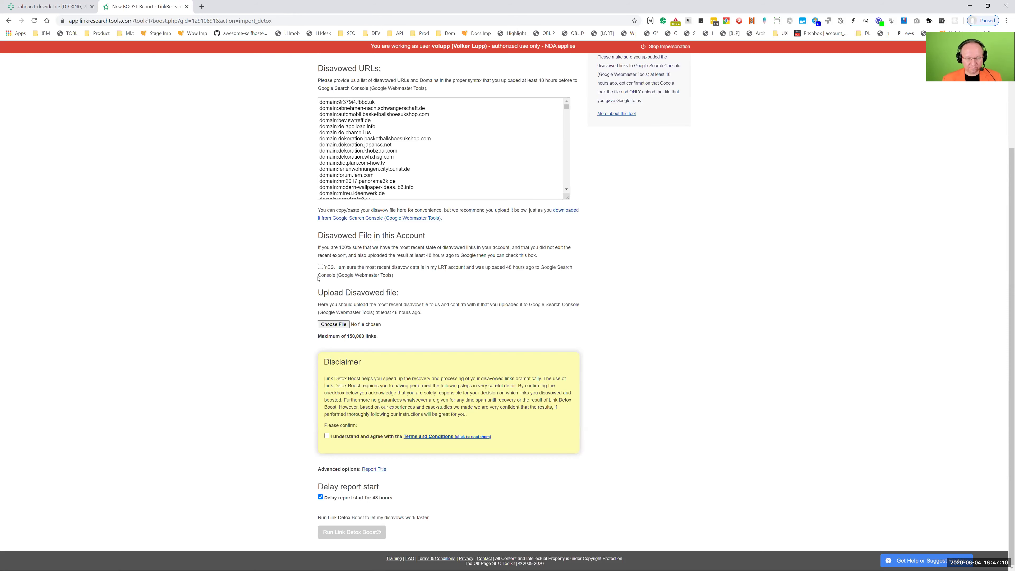
left_click(327, 436)
scroll(627, 401, "down", 1)
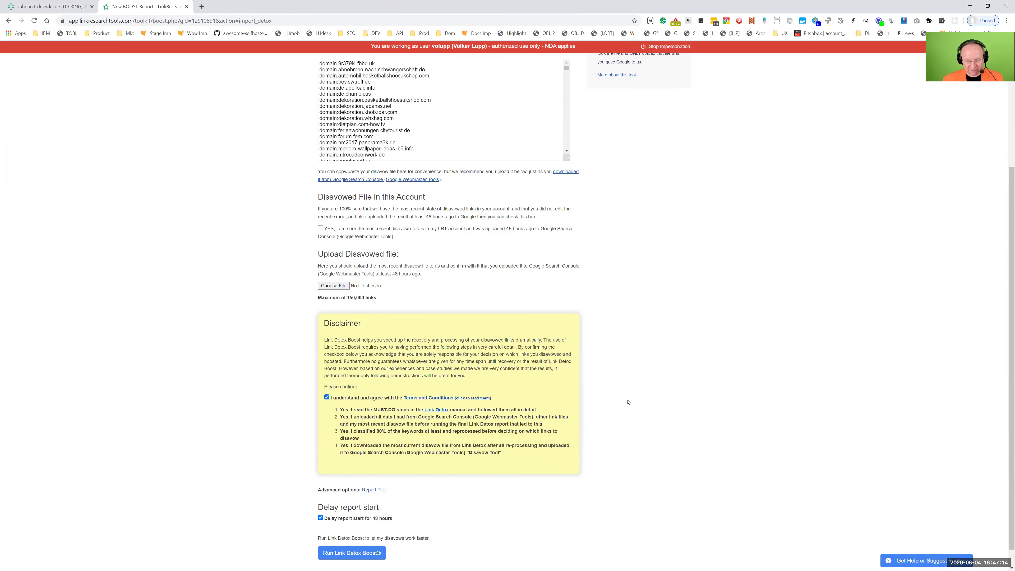
Step: Review the disclaimer's numbered conditions, including the MUST-DO steps, and highlight the option that delays the report start for 48 hours
left_click_drag(373, 394, 491, 391)
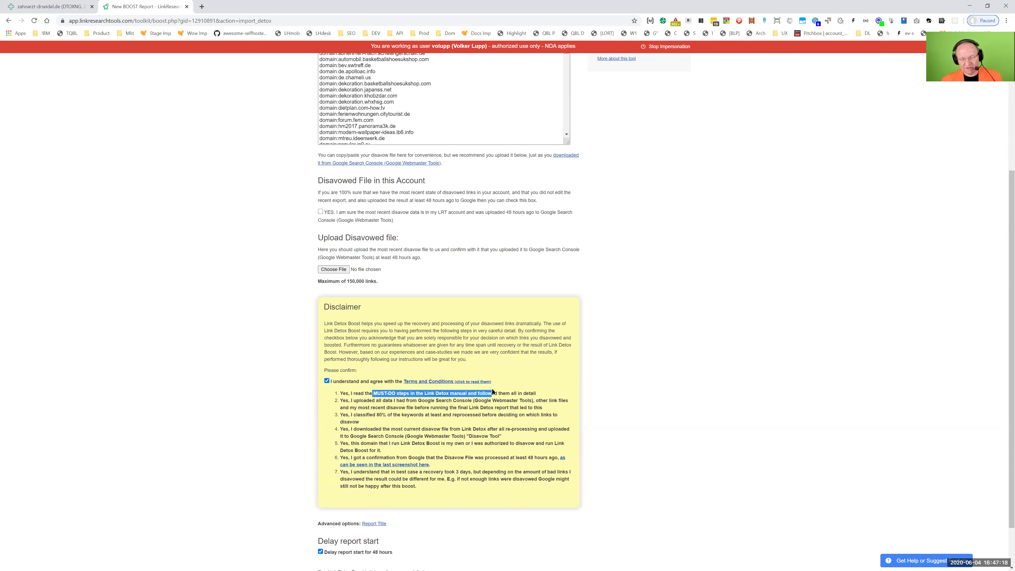
scroll(516, 312, "up", 8)
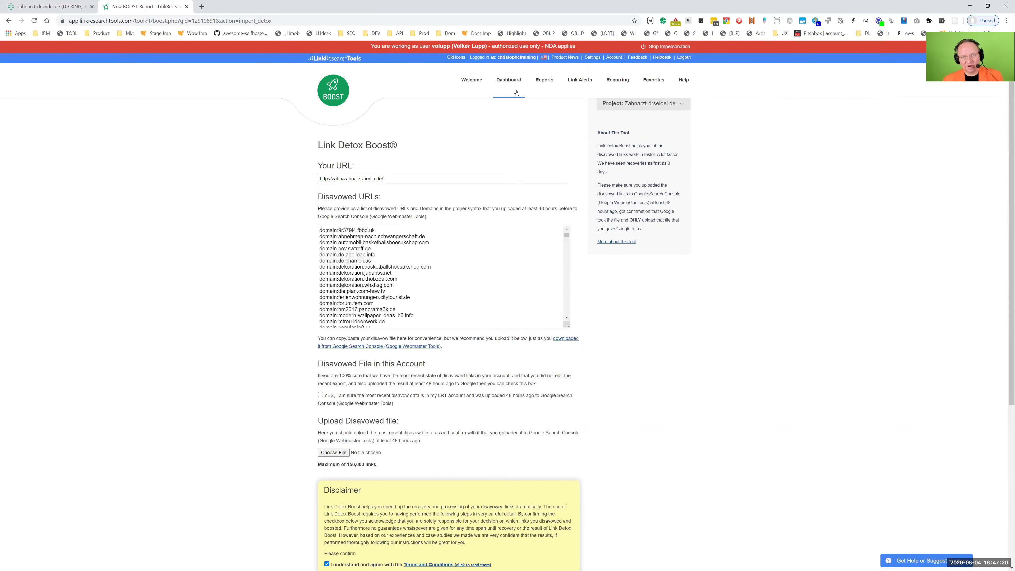
scroll(602, 385, "down", 10)
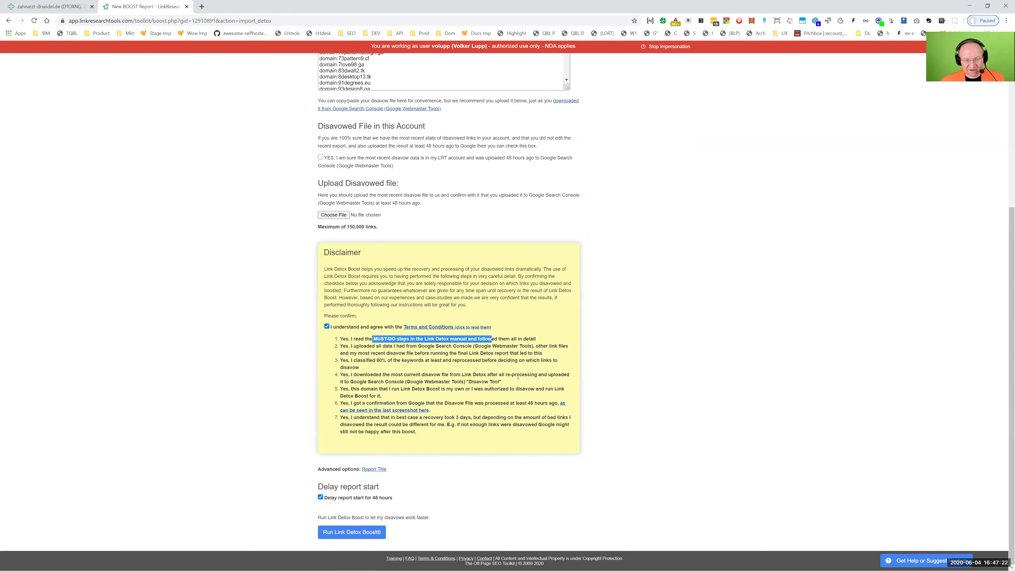
left_click(492, 401)
triple_click(549, 355)
left_click(549, 356)
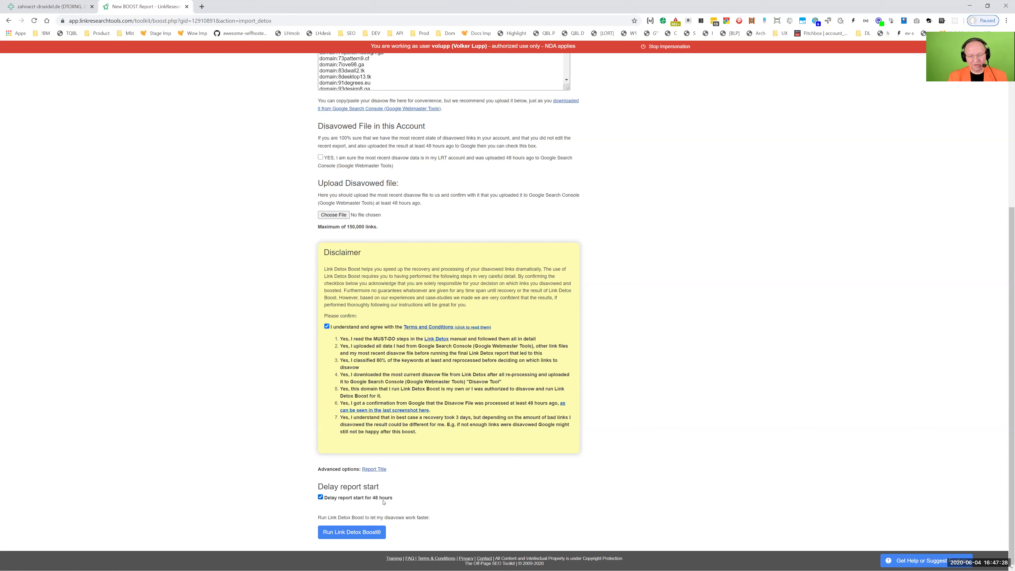
left_click_drag(327, 501, 394, 499)
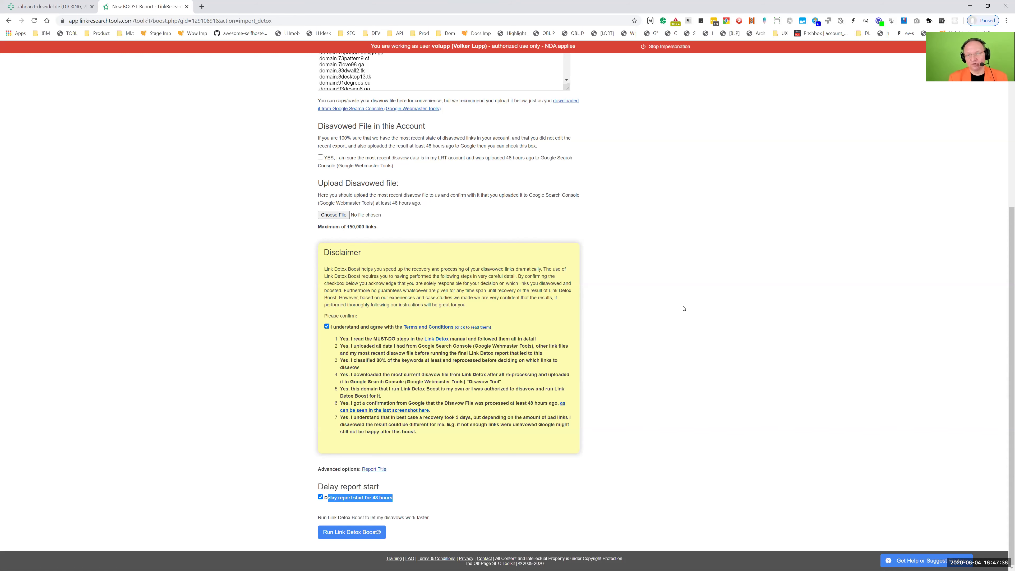
Step: Show the Distribution of DTOXRISK for zahnarzt-drseidel.de and compare it with the zahn-zahnarzt-berlin.de Domain Overview
left_click(235, 128)
scroll(96, 163, "up", 10)
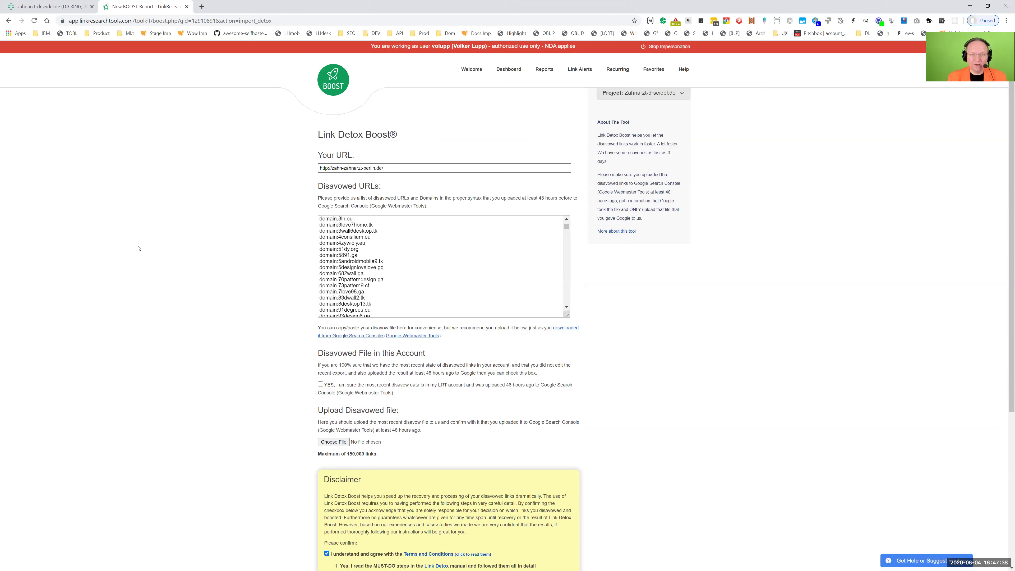
left_click(48, 6)
left_click(369, 121)
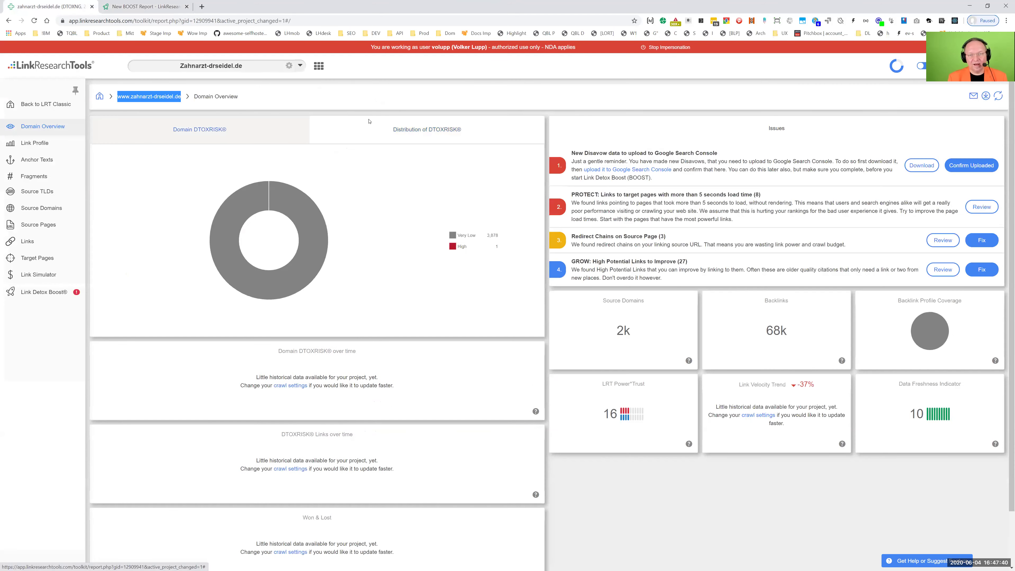
left_click(137, 3)
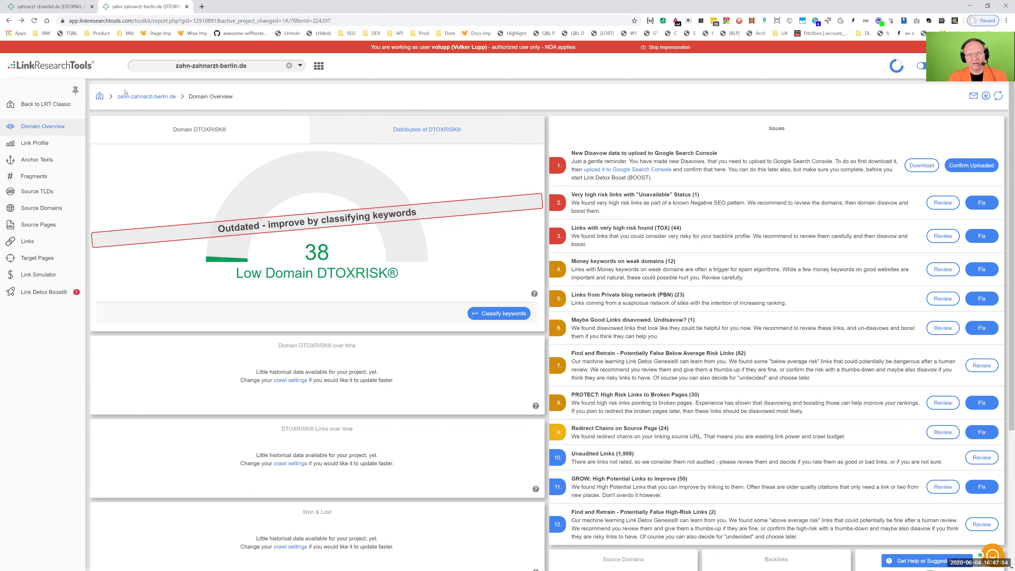
left_click(63, 8)
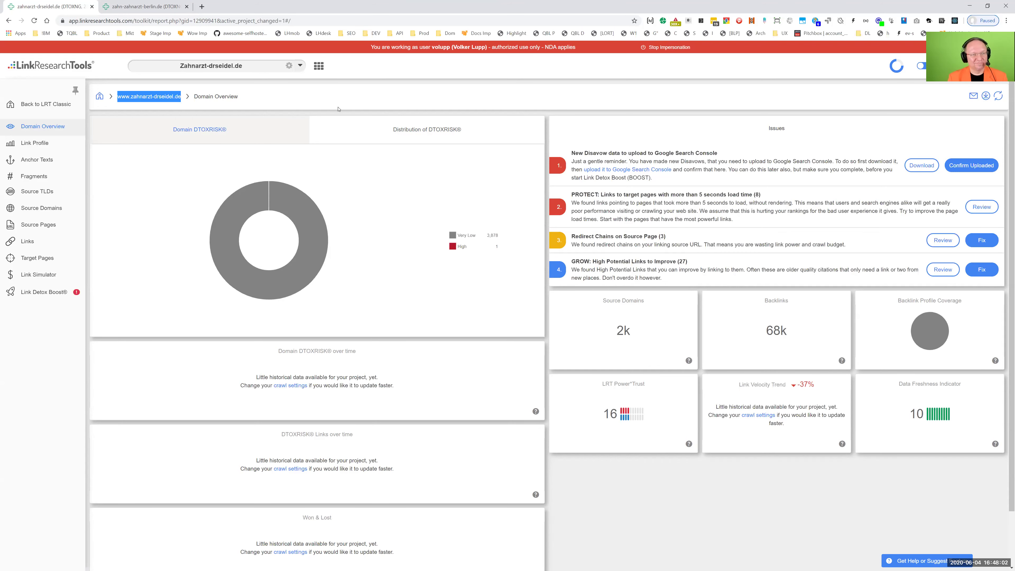
key("ctrl+t")
key("ctrl+v")
key("Return")
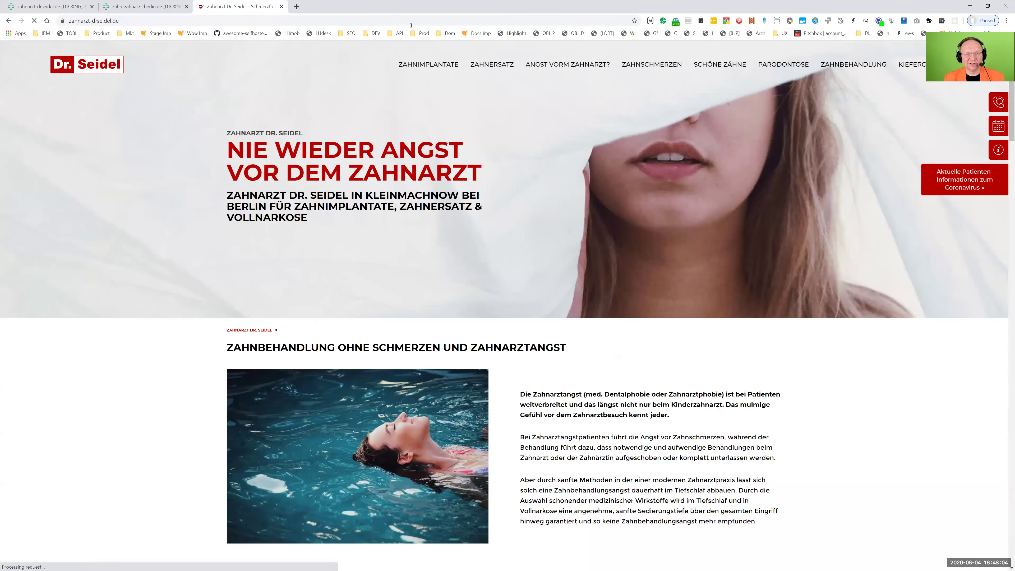
left_click(410, 24)
left_click(410, 25)
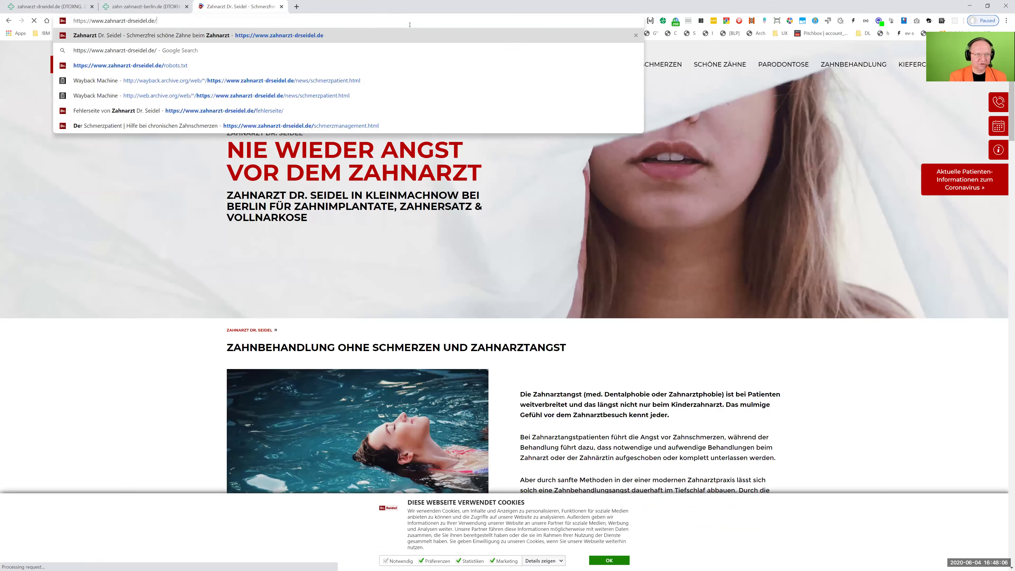
type("abcdef")
key("Return")
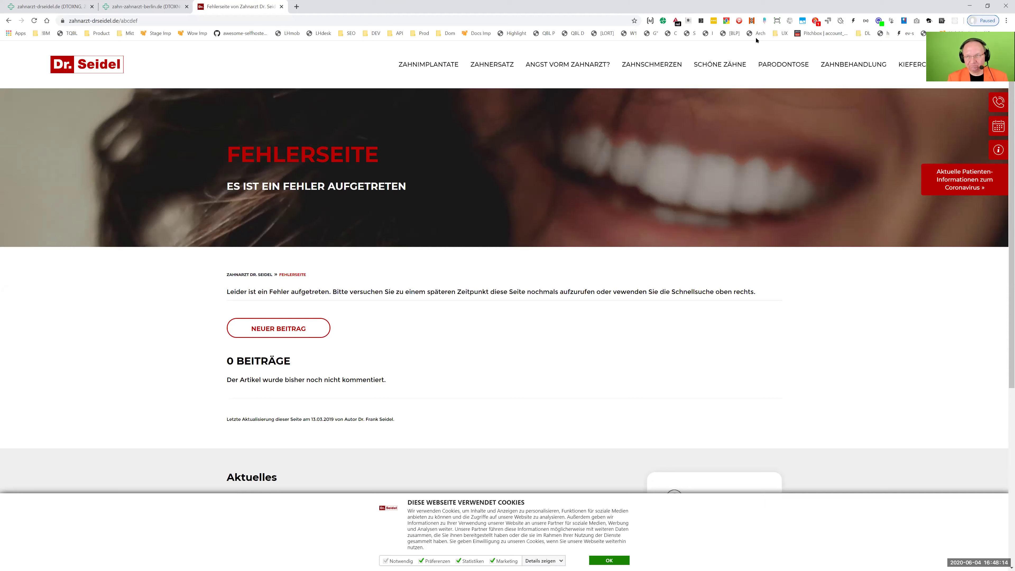
Step: Check the HTTP status of the /abcdef error page with Link Redirect Trace and look over the site's Zahnimplantate submenu
left_click(676, 21)
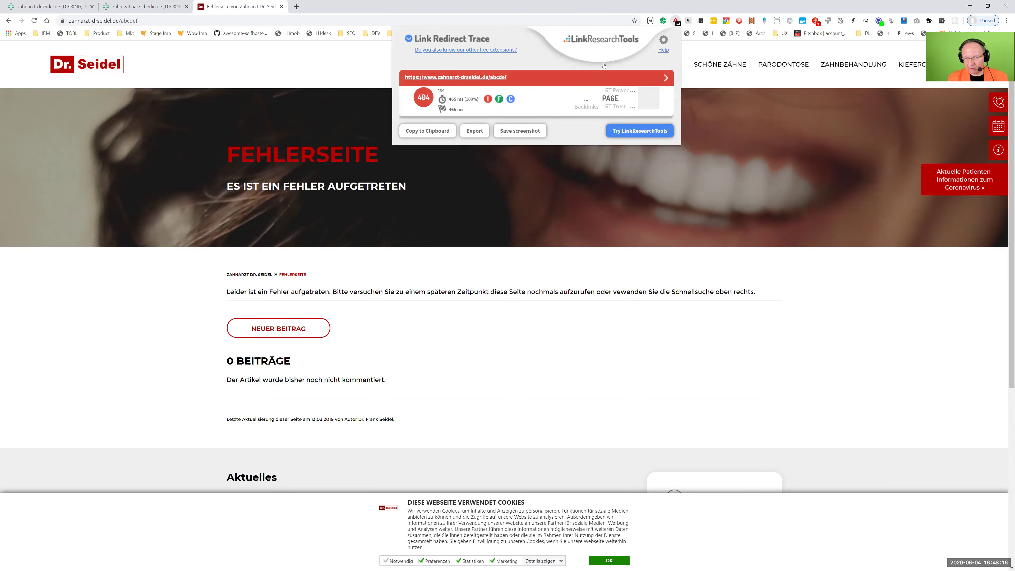
left_click(368, 57)
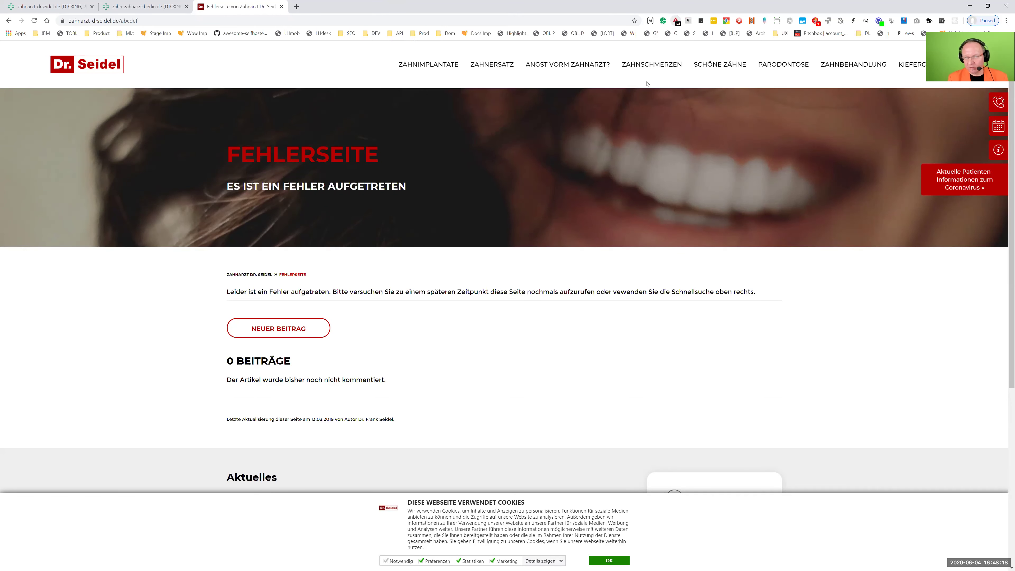
mouse_move(419, 72)
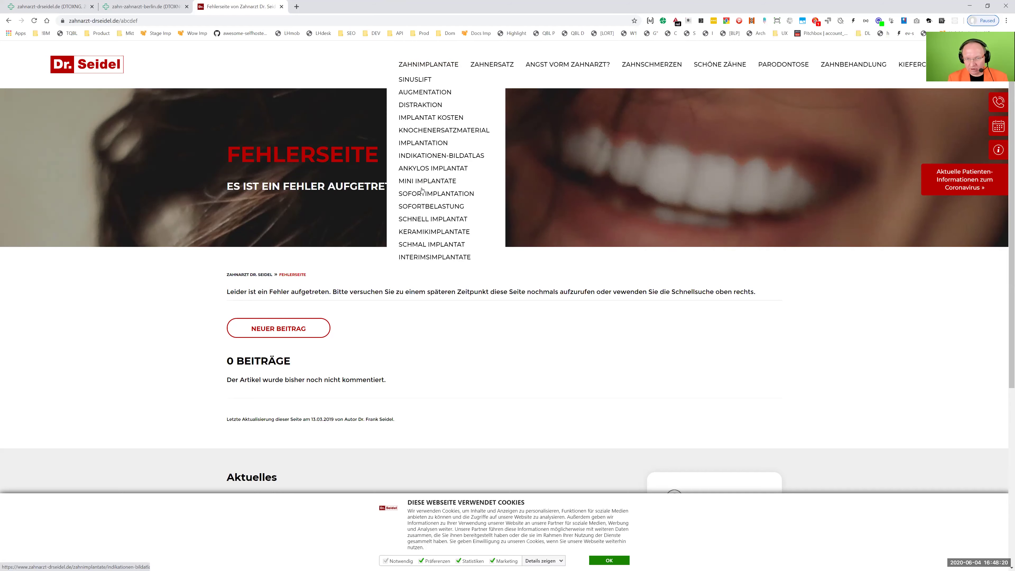
left_click(676, 21)
left_click(619, 238)
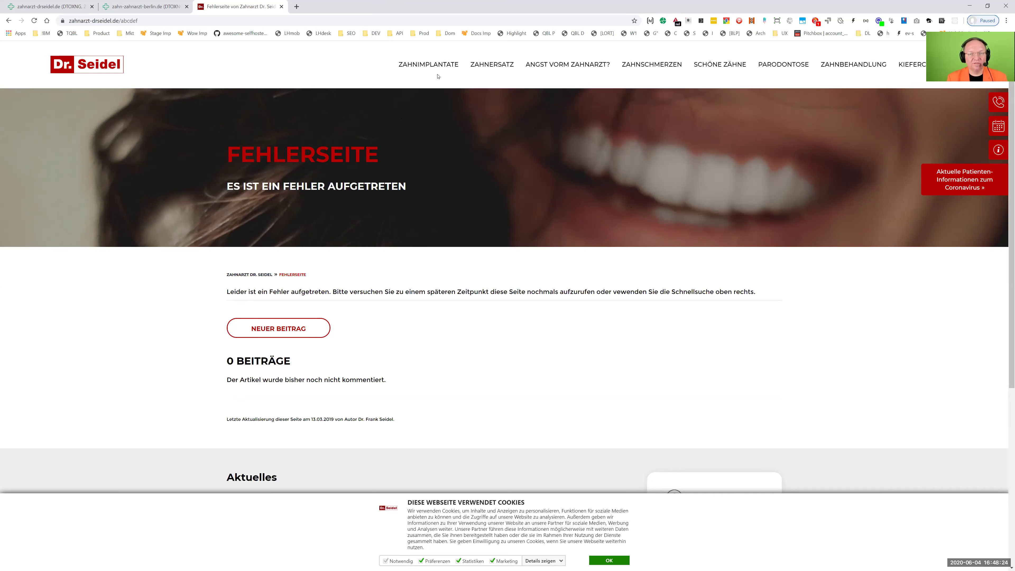
Step: Visit the site's Zahnimplantate, Angst vorm Zahnarzt and Wurzelbehandlung pages in turn
left_click(432, 66)
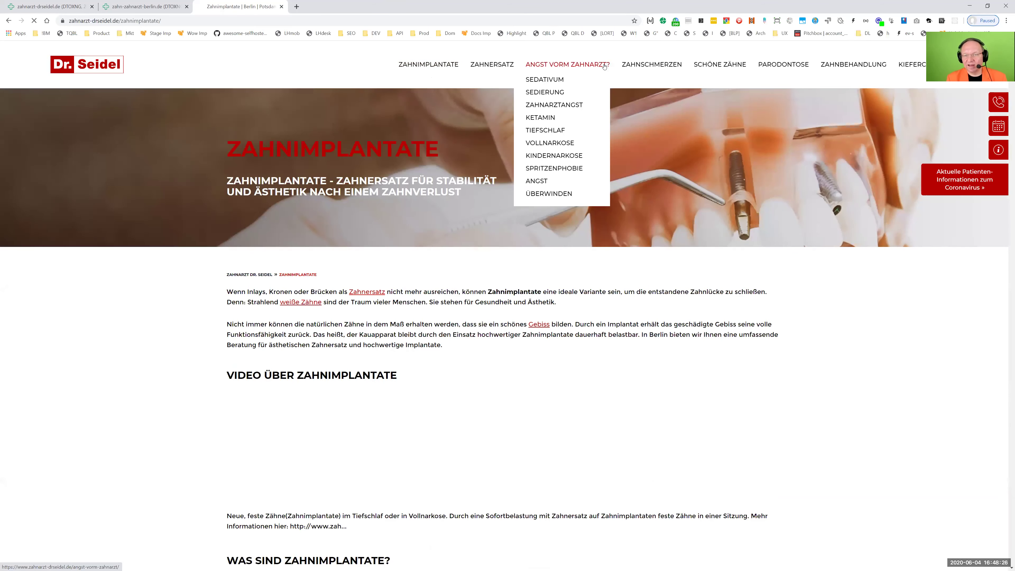
left_click(594, 64)
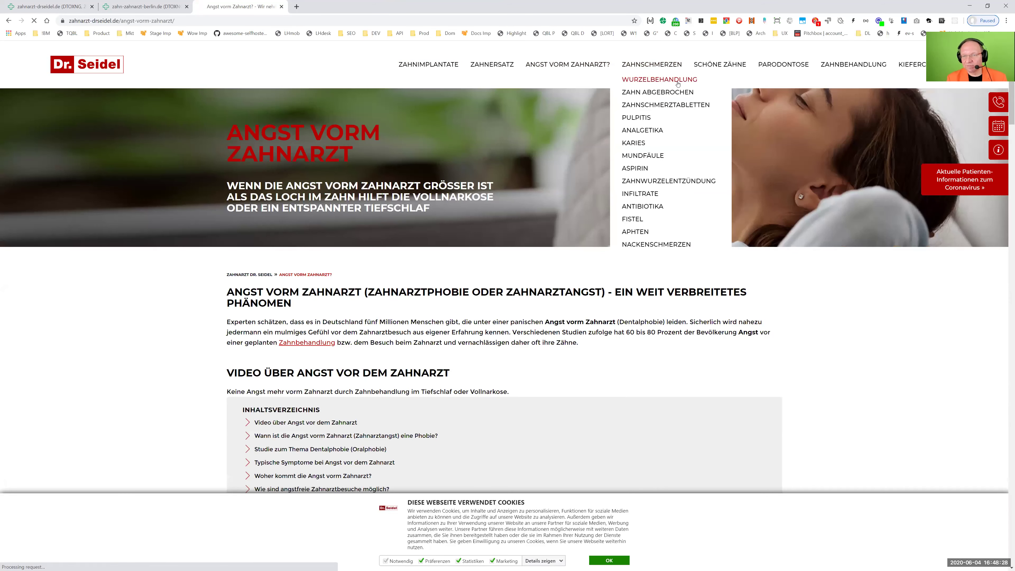
left_click(671, 80)
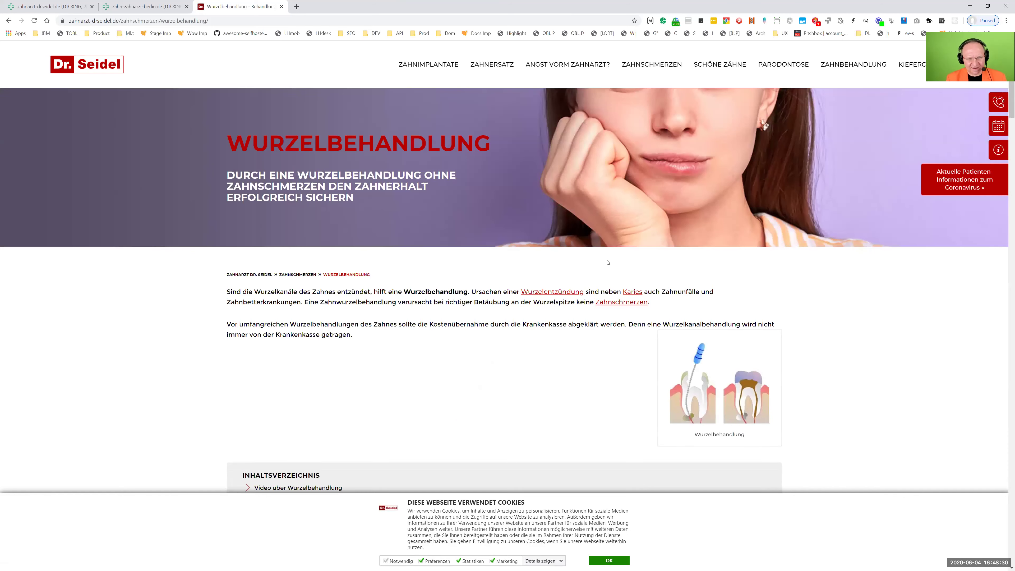
Step: Look through the Wurzelbehandlung article, follow its internal Zahnwurzelentzündung link and skim that article's content
scroll(596, 256, "down", 12)
scroll(592, 247, "down", 6)
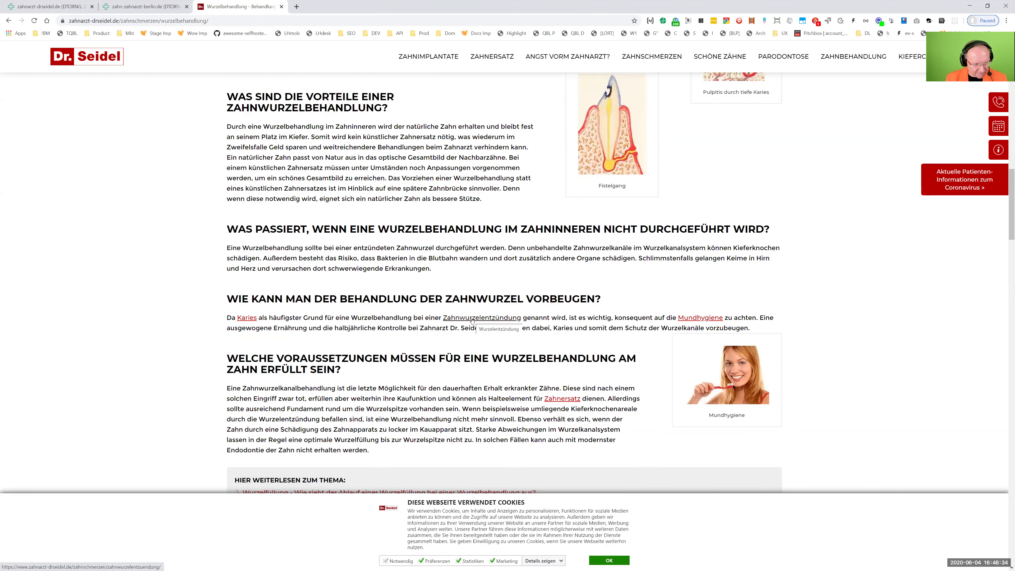
left_click(473, 320)
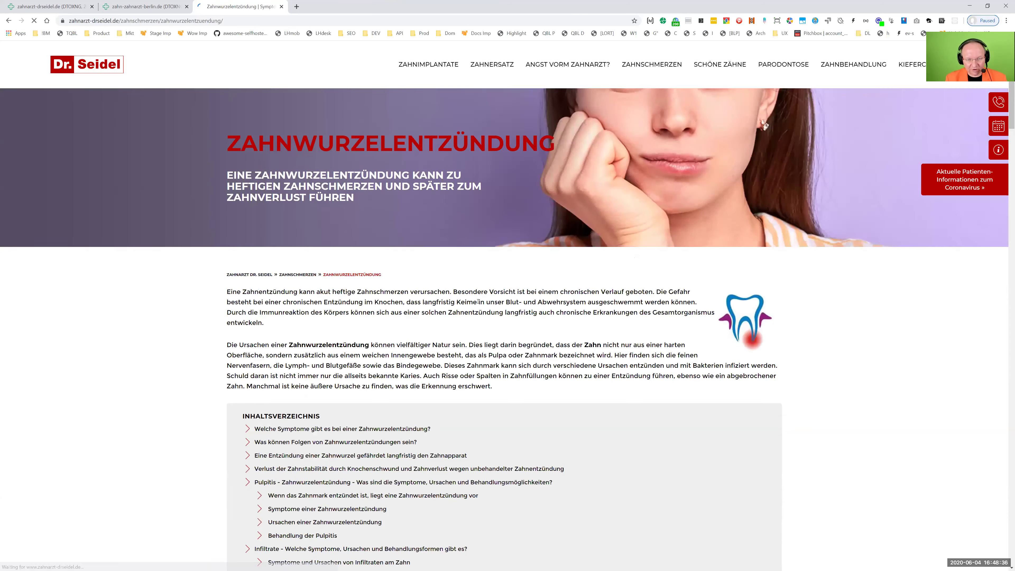
scroll(479, 296, "down", 8)
scroll(679, 248, "down", 1)
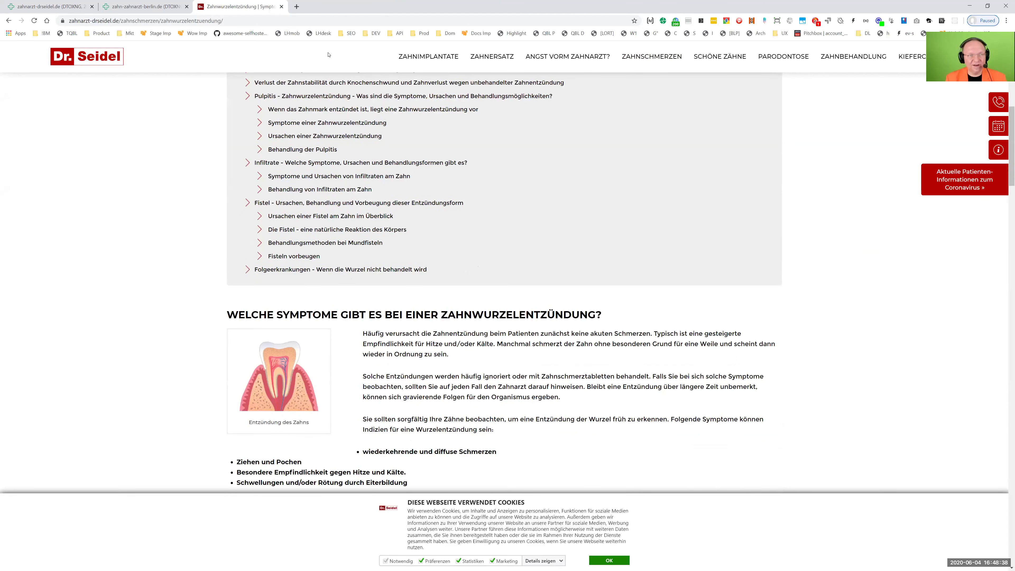
Step: Return to the zahnarzt-drseidel.de report, view its Links list and examine its Anchor Texts by scope
left_click(48, 6)
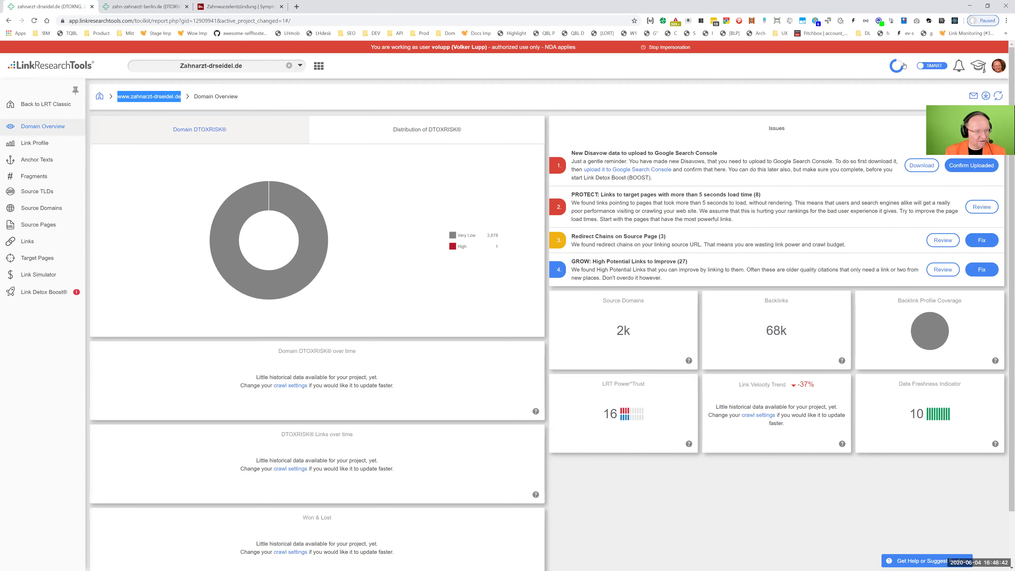
left_click(36, 244)
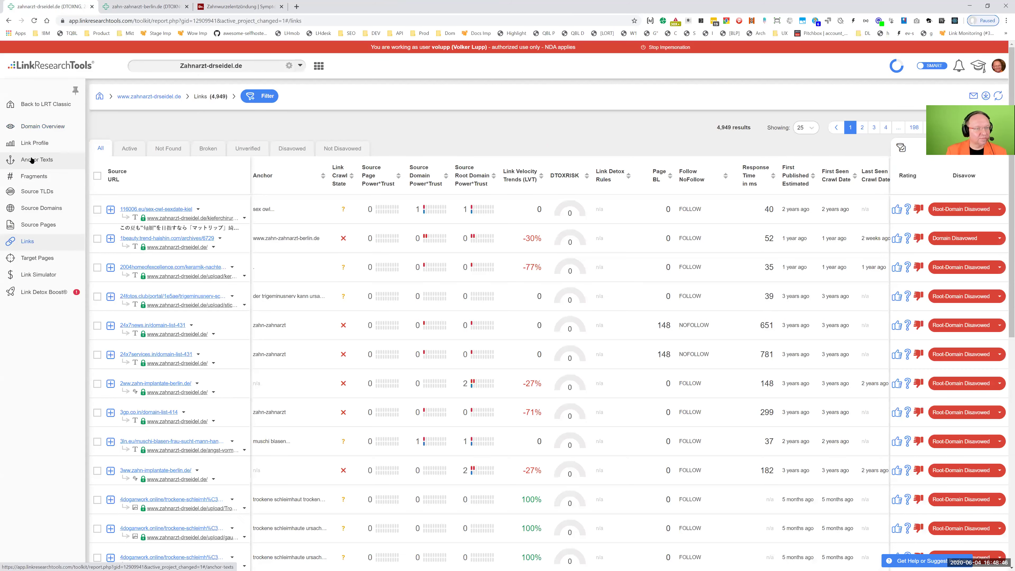
left_click(32, 160)
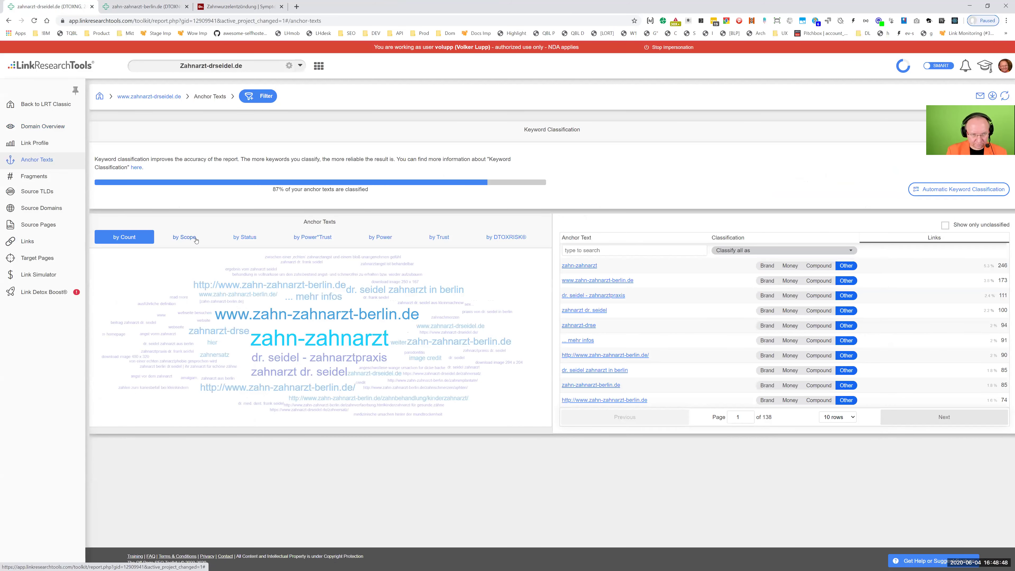
left_click(184, 237)
left_click(846, 240)
left_click(847, 240)
Step: Rerun the zahnarzt-drseidel.de report as a backlink profile analysis with a complete link audit, and include internal links
left_click(1005, 95)
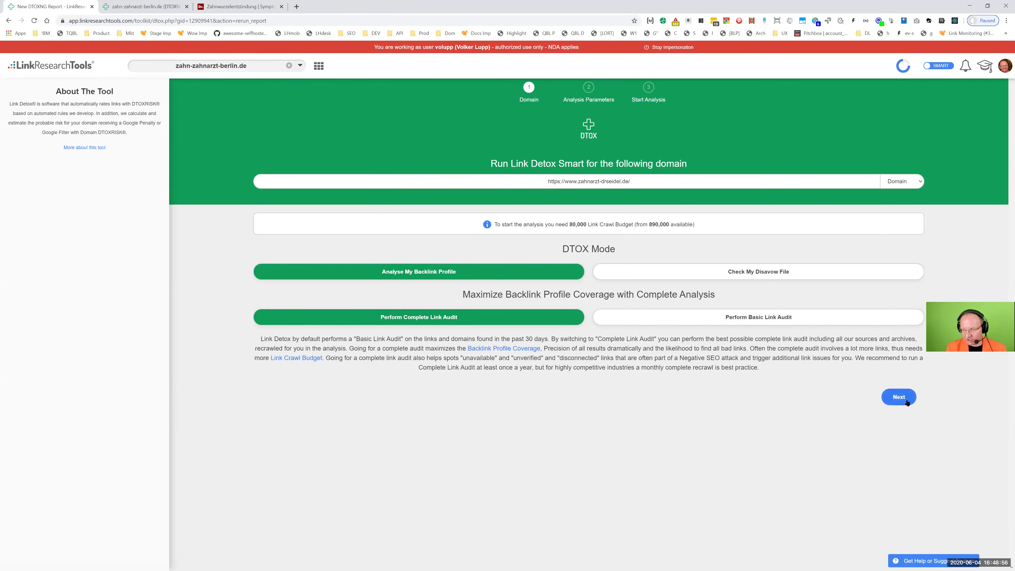
left_click(900, 397)
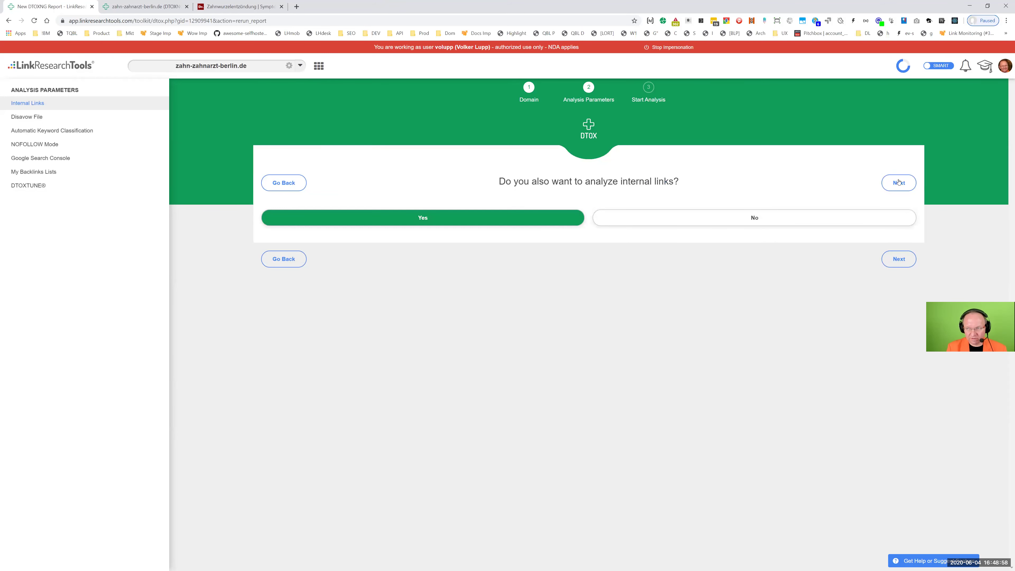
left_click(899, 183)
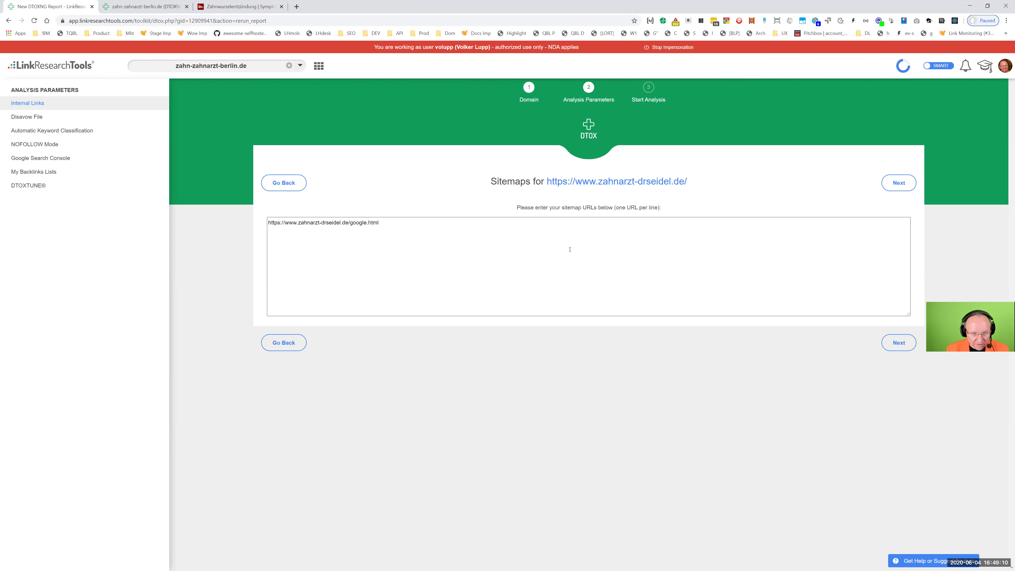
left_click_drag(425, 226, 242, 216)
key("ctrl+c")
key("ctrl+t")
key("ctrl+v")
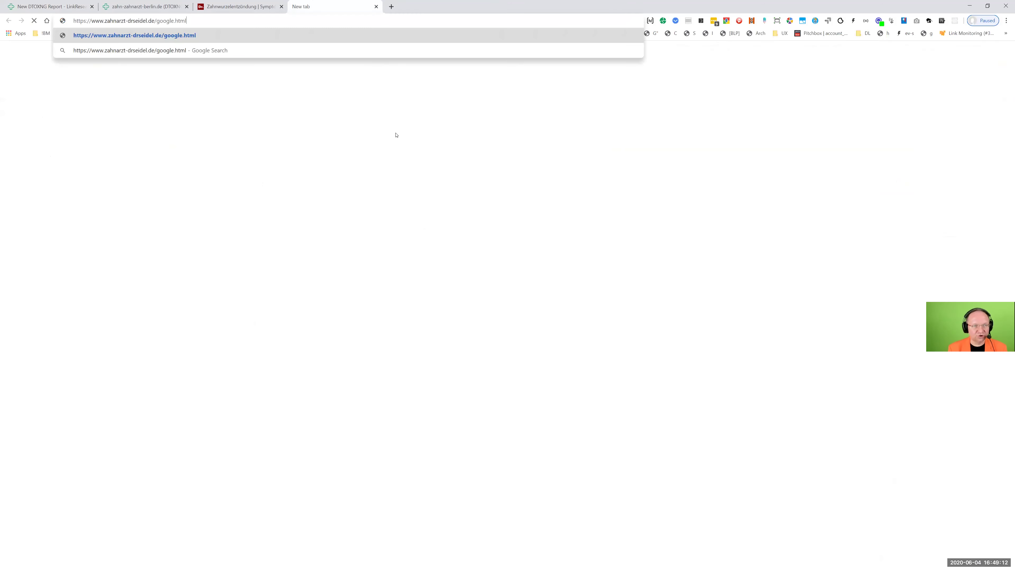
key("Return")
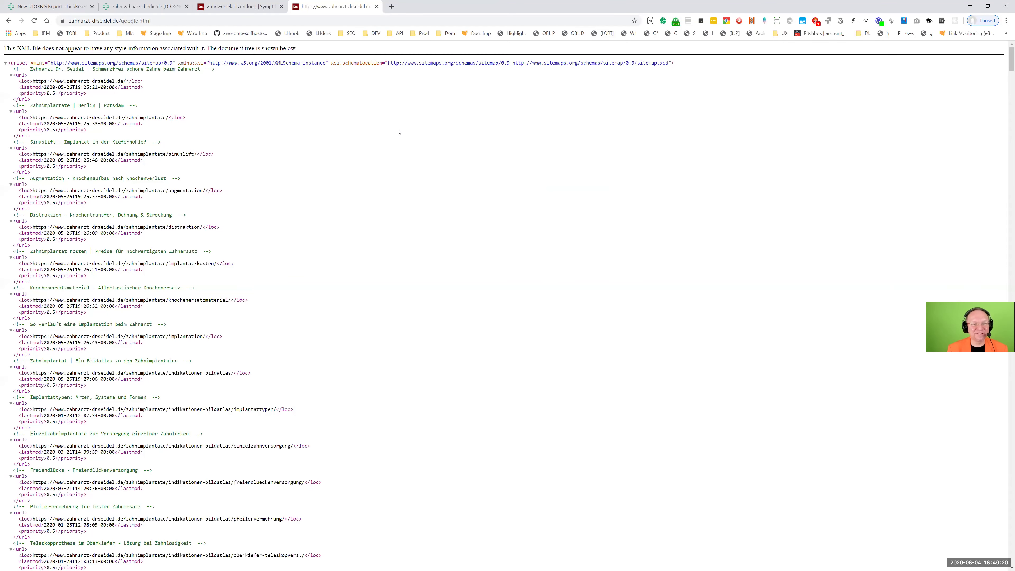
key("ctrl+shift+Tab")
key("ctrl+shift+Tab")
key("ctrl+shift+Tab")
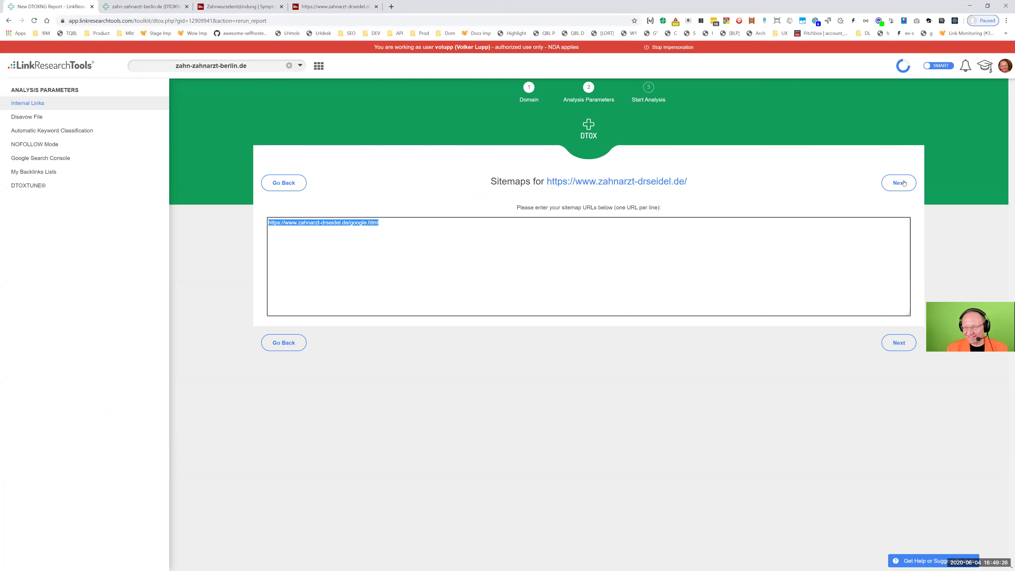
Step: Accept the sitemap, disavow file, keyword classification, NOFOLLOW and Google Search Console parameters as preset
left_click(898, 184)
left_click(899, 184)
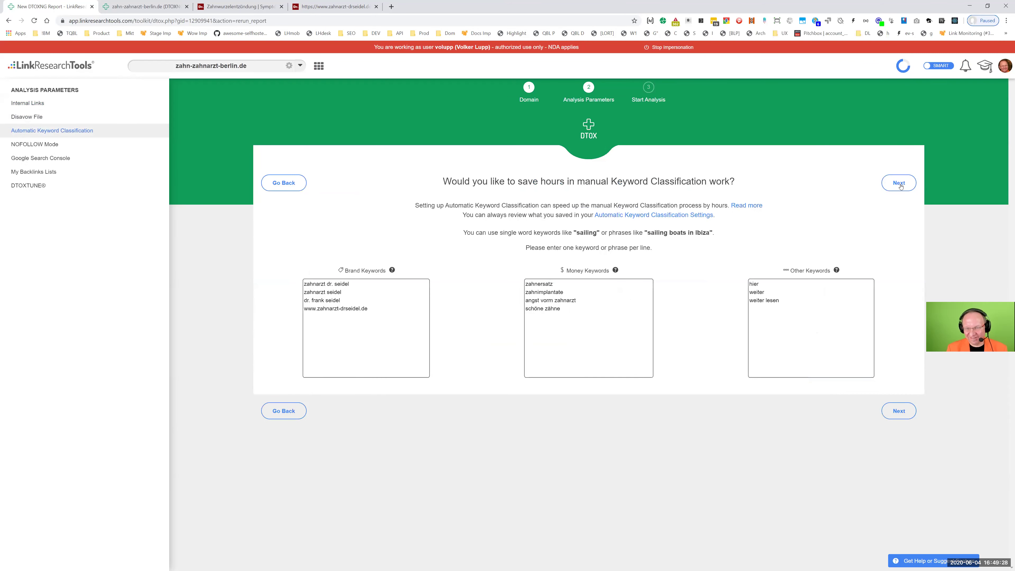
left_click(901, 184)
left_click(900, 183)
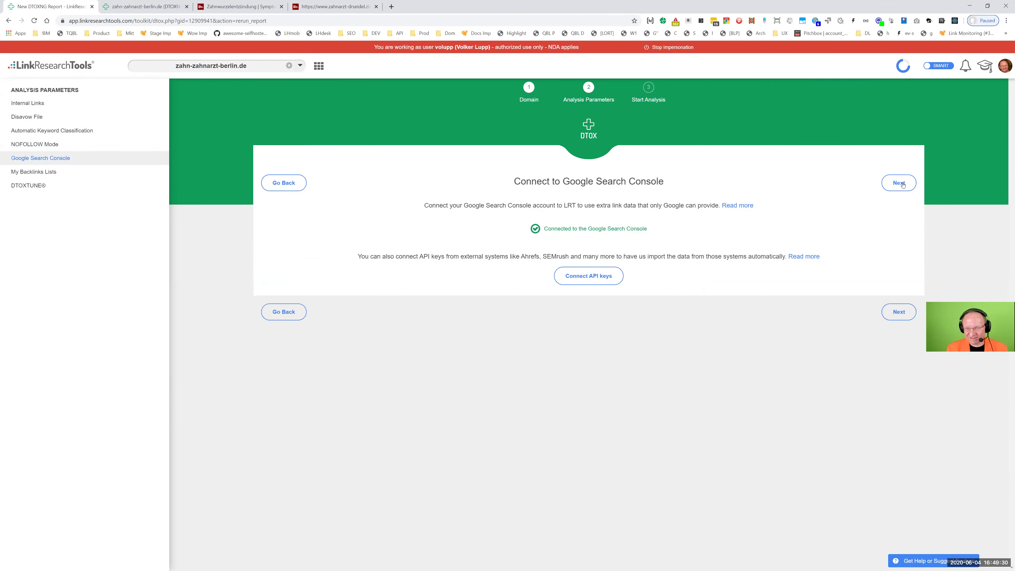
left_click(901, 184)
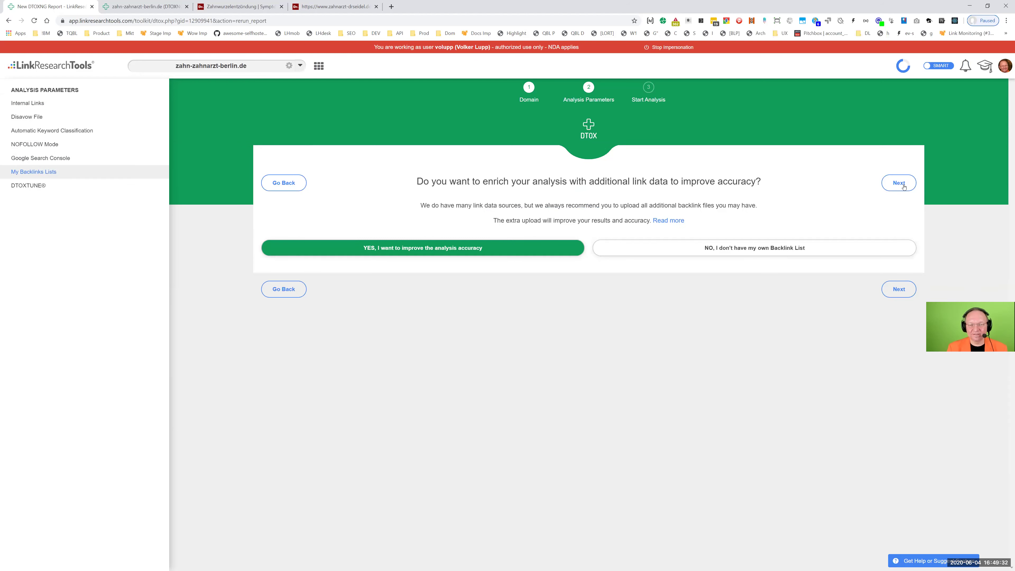
Step: Continue without importing a backlinks list, keep Link Detox fine-tuning on and the website as mainstream, and start the analysis
left_click(852, 252)
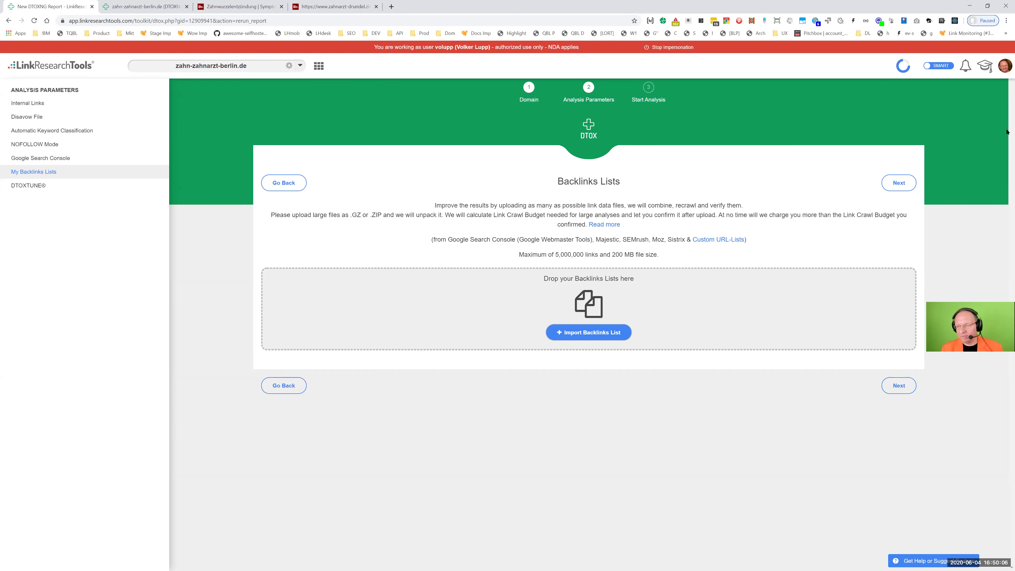
left_click(906, 183)
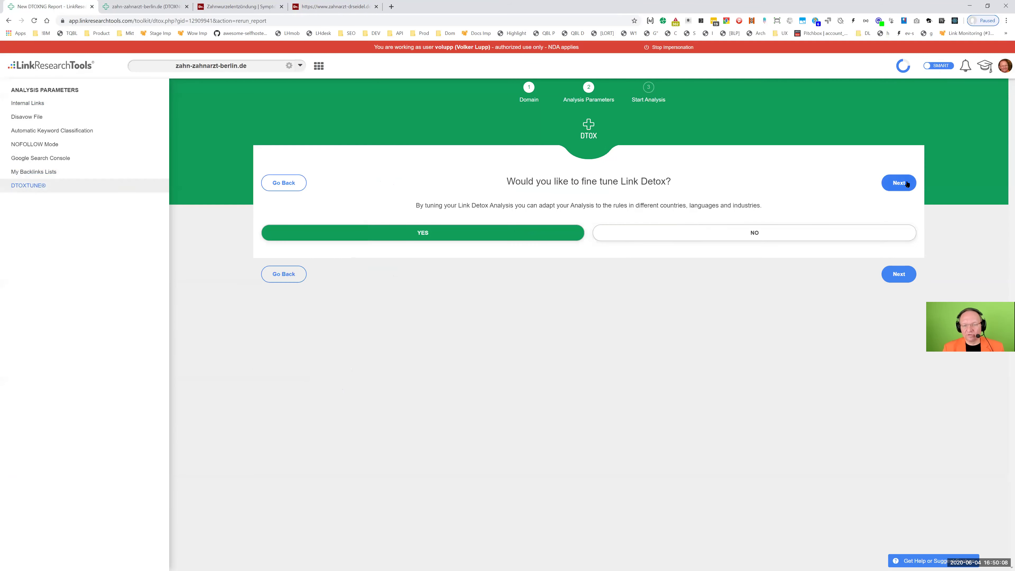
left_click(906, 183)
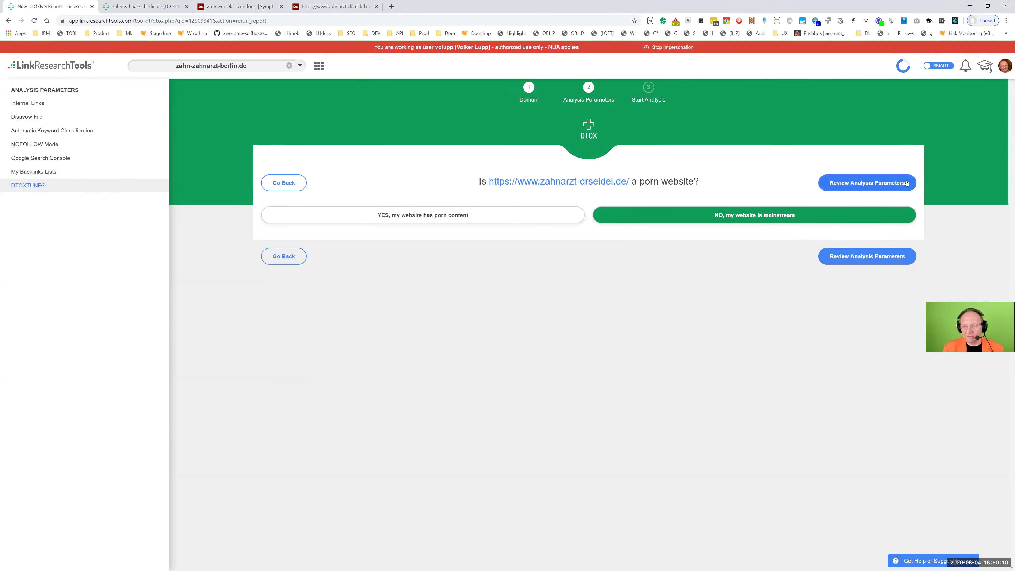
left_click(906, 184)
left_click(906, 183)
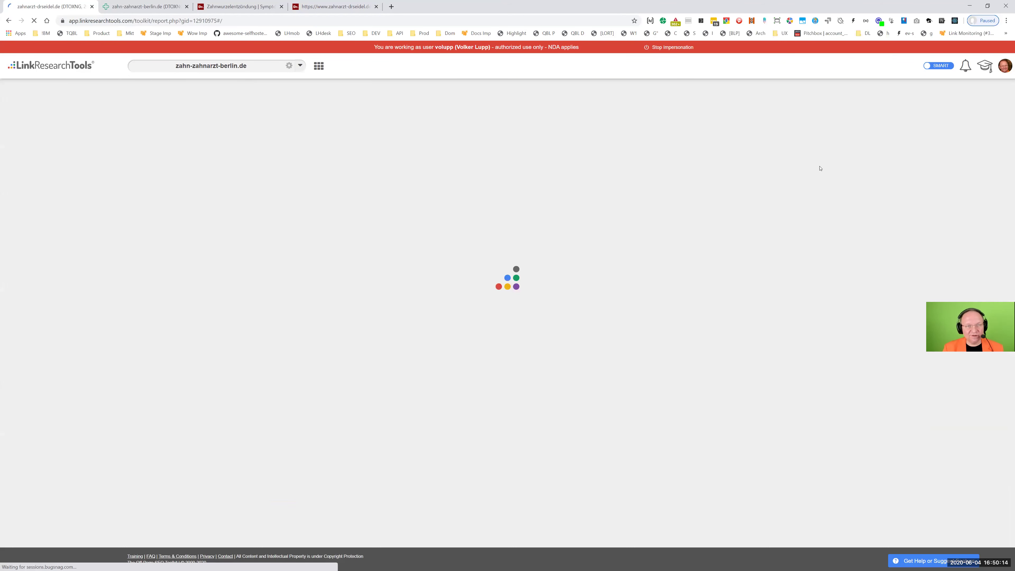
Step: Display the heading structure of the Zahnwurzelentzündung page with HeadingsMap and highlight the cookie banner's title on the page
key("ctrl+3")
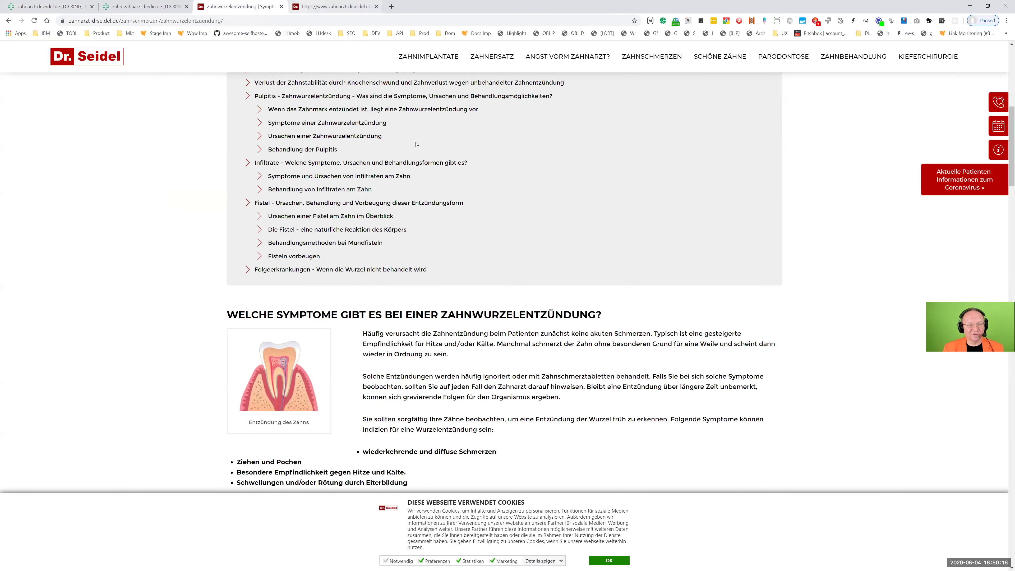
key("Home")
left_click(650, 20)
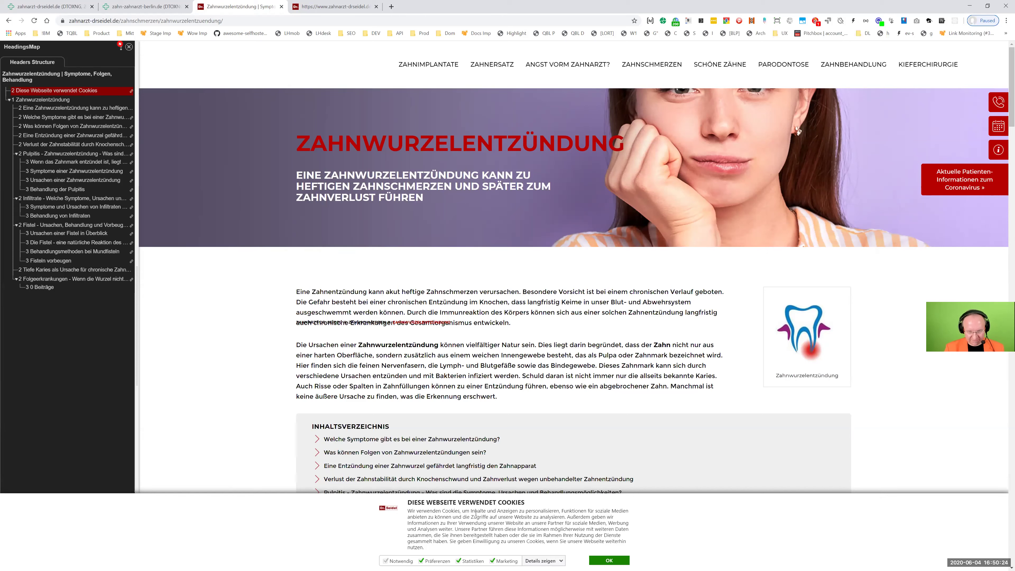
left_click_drag(537, 505, 407, 502)
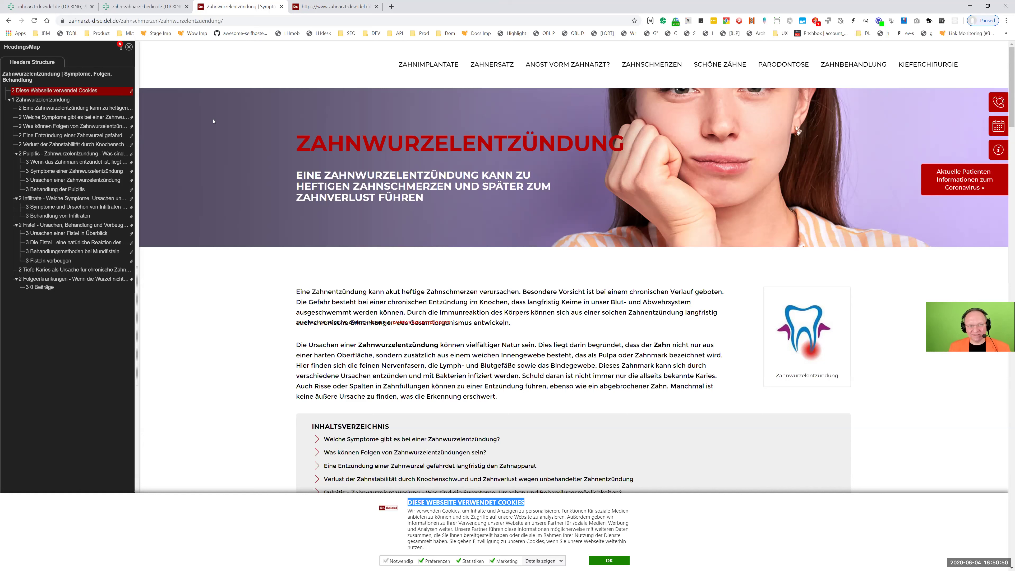
right_click(516, 503)
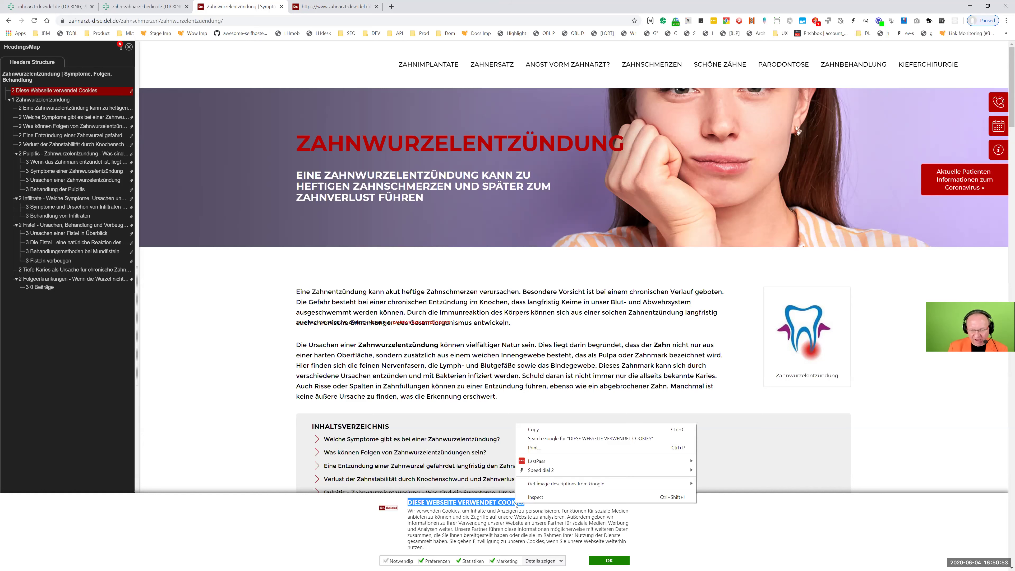
left_click(546, 504)
right_click(504, 503)
left_click(516, 497)
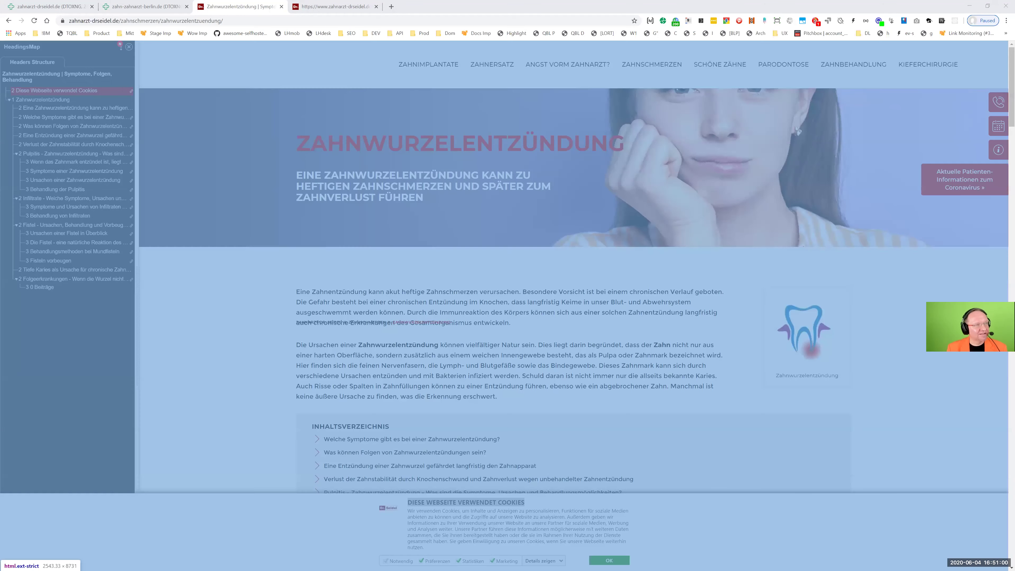
key("alt+Tab")
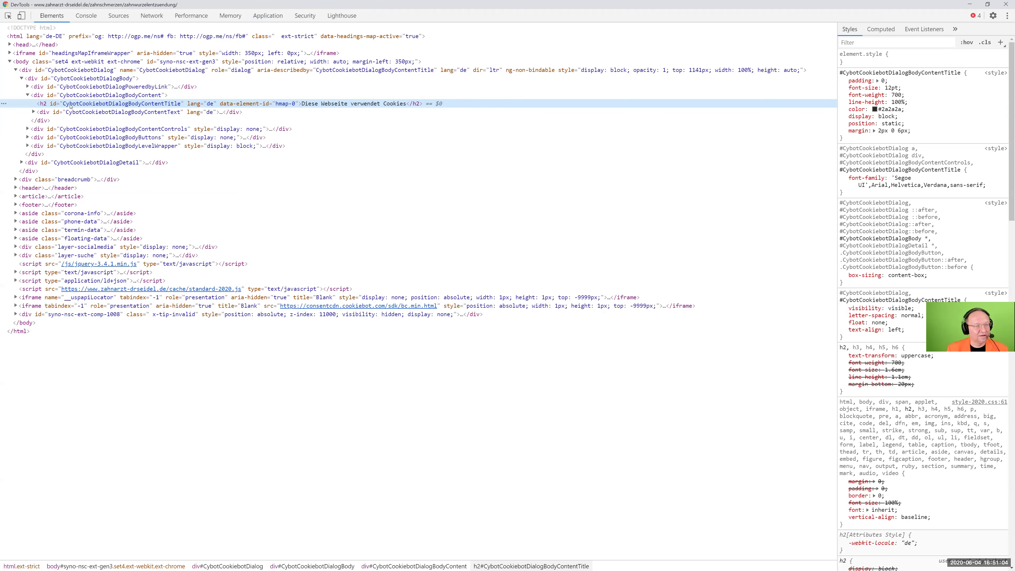
double_click(44, 104)
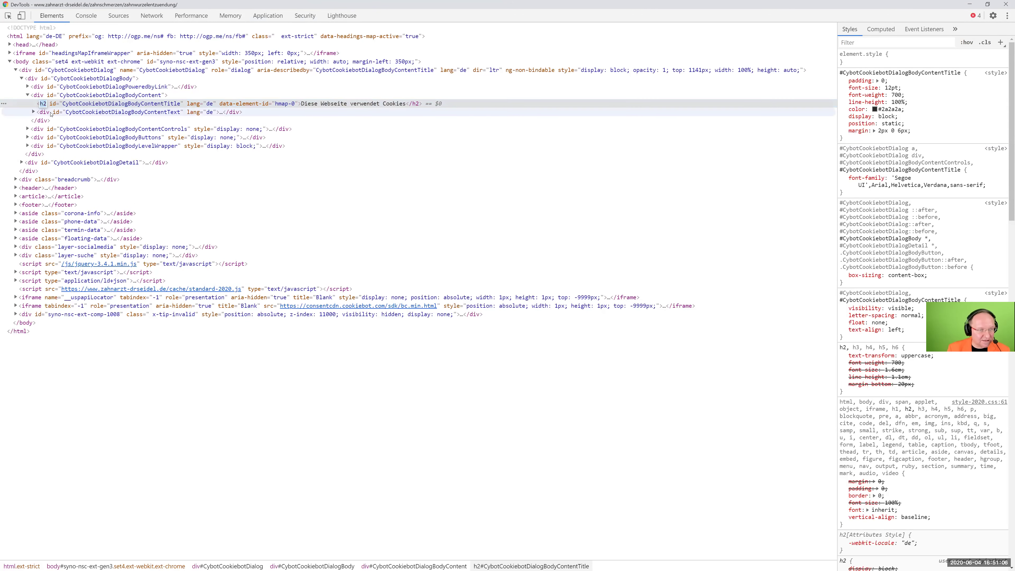
type("diov")
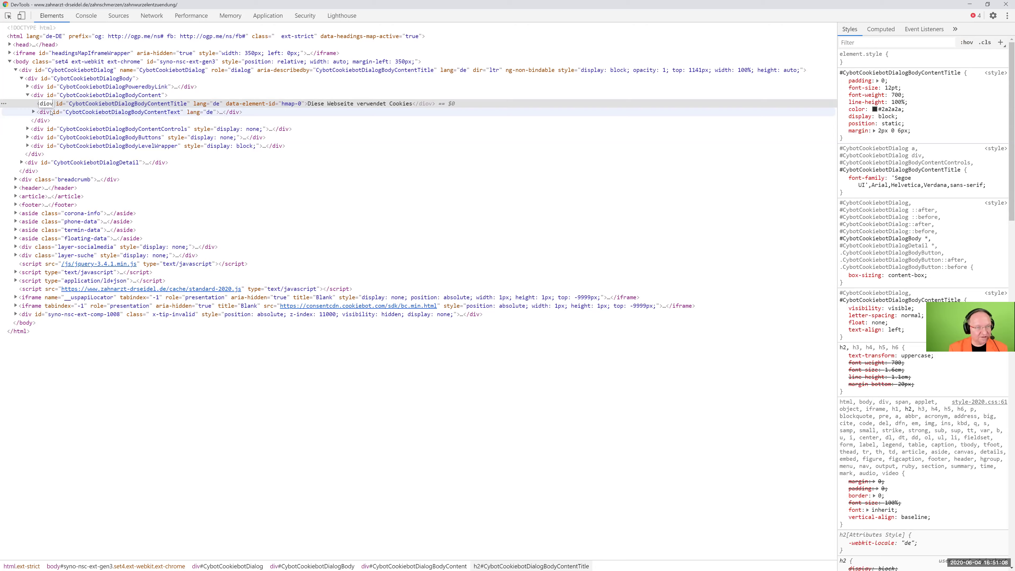
key("alt+Tab")
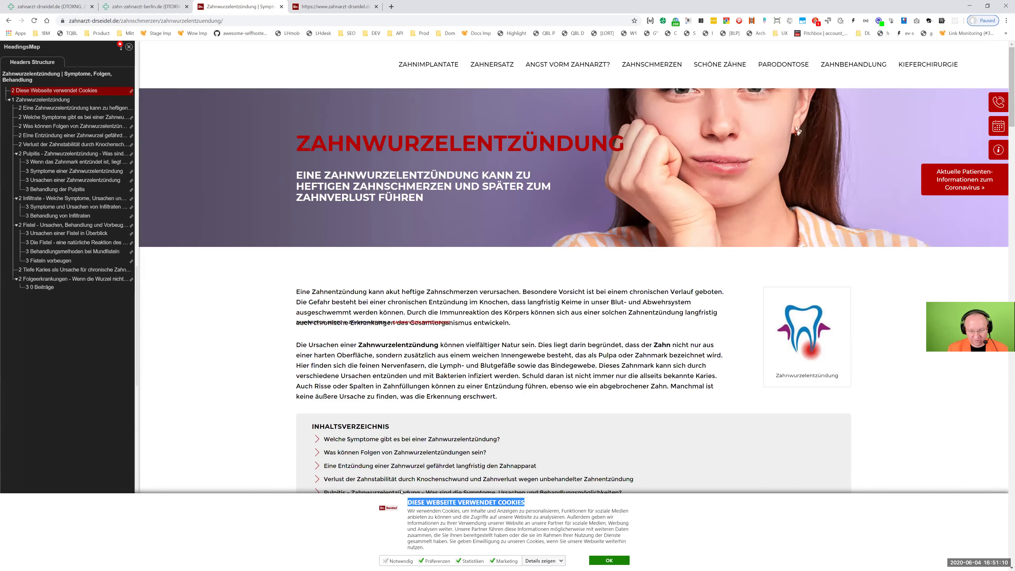
Step: Inspect the cookie banner's title in DevTools, change its h2 tag to div, and return to the page
right_click(424, 502)
left_click(453, 499)
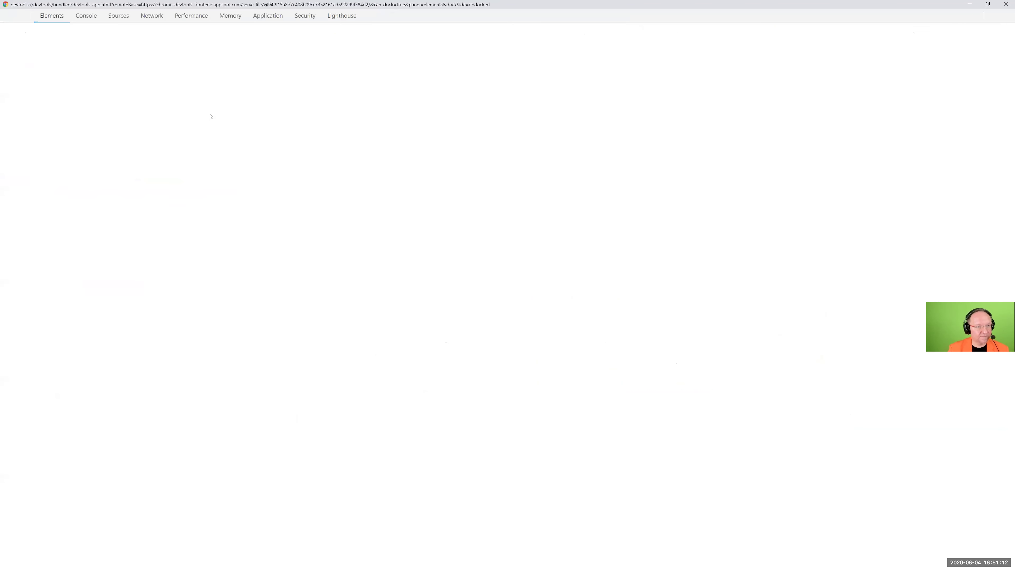
double_click(42, 103)
type("div")
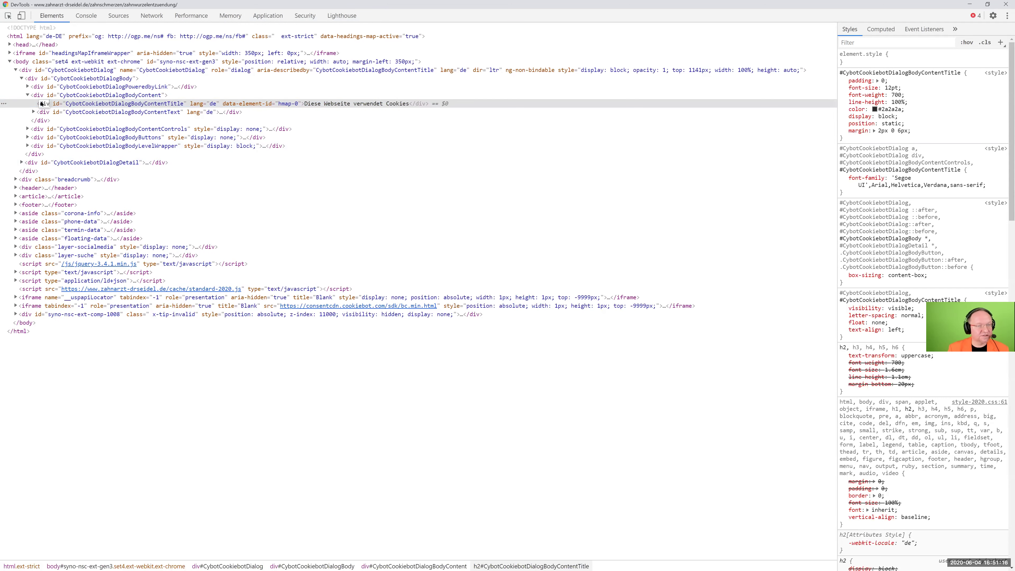
key("Tab")
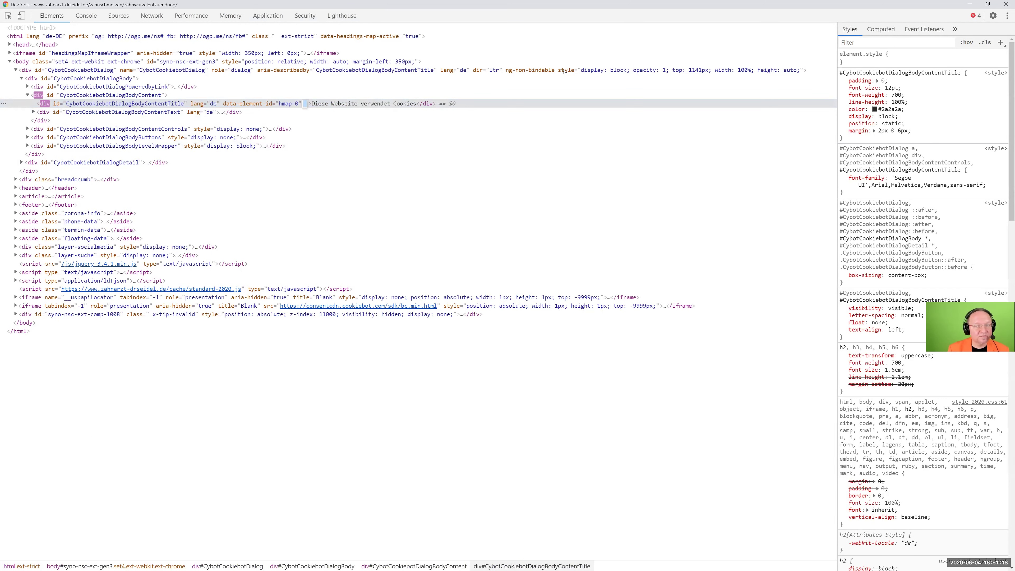
left_click(970, 4)
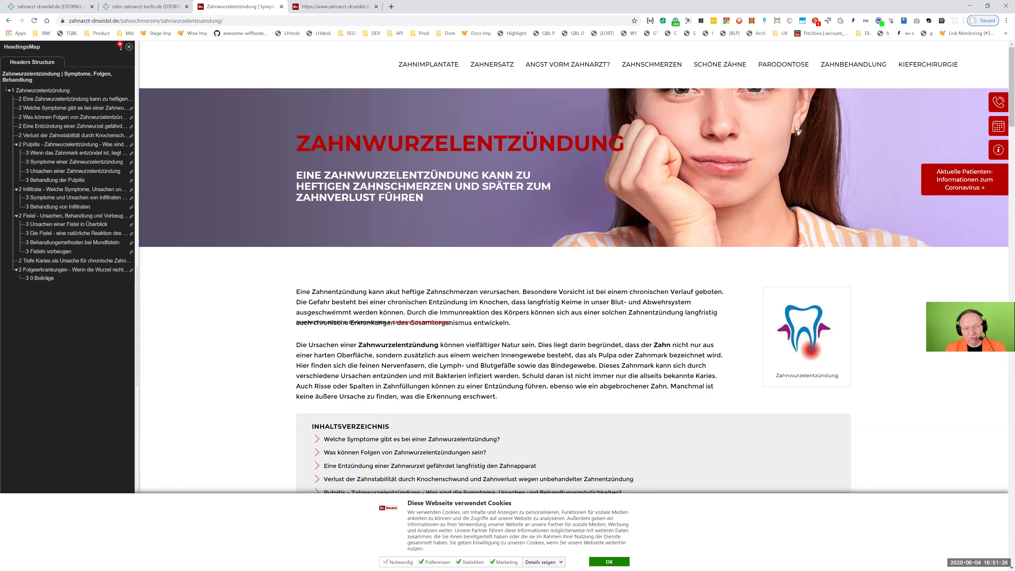
Step: Compare the article's sections and table of contents with the heading outline, and close HeadingsMap
scroll(418, 353, "down", 10)
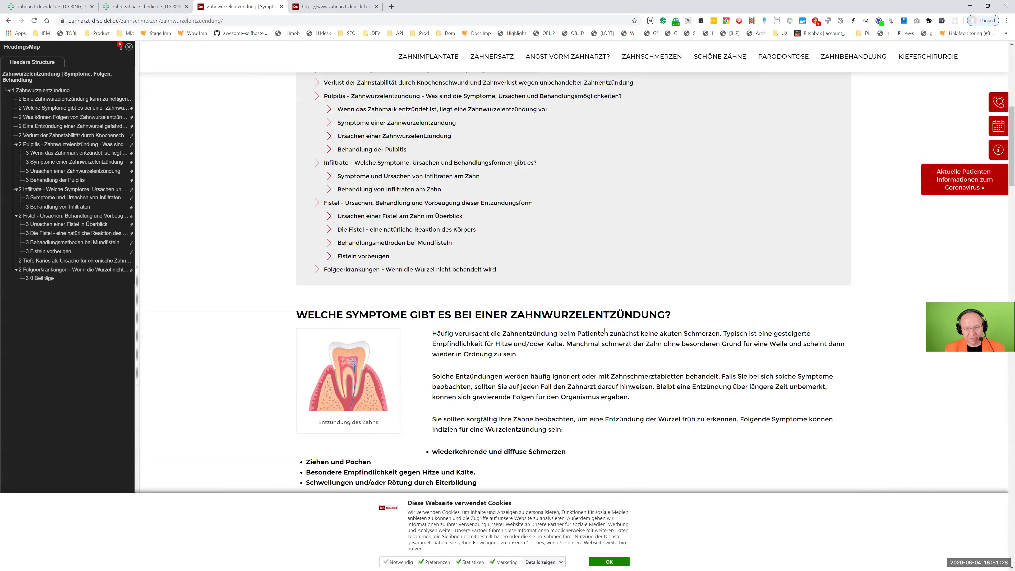
scroll(552, 334, "down", 13)
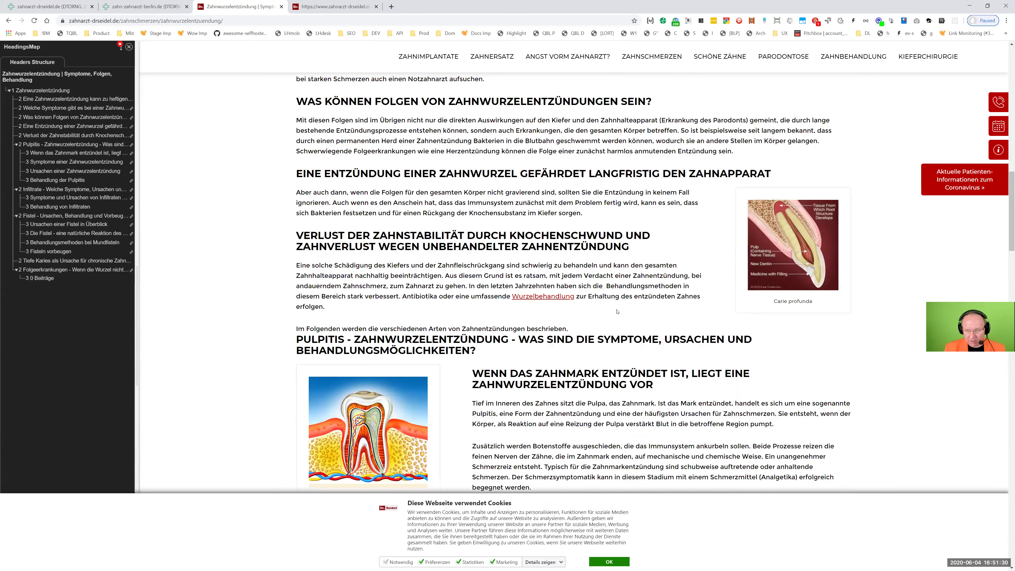
scroll(550, 300, "up", 12)
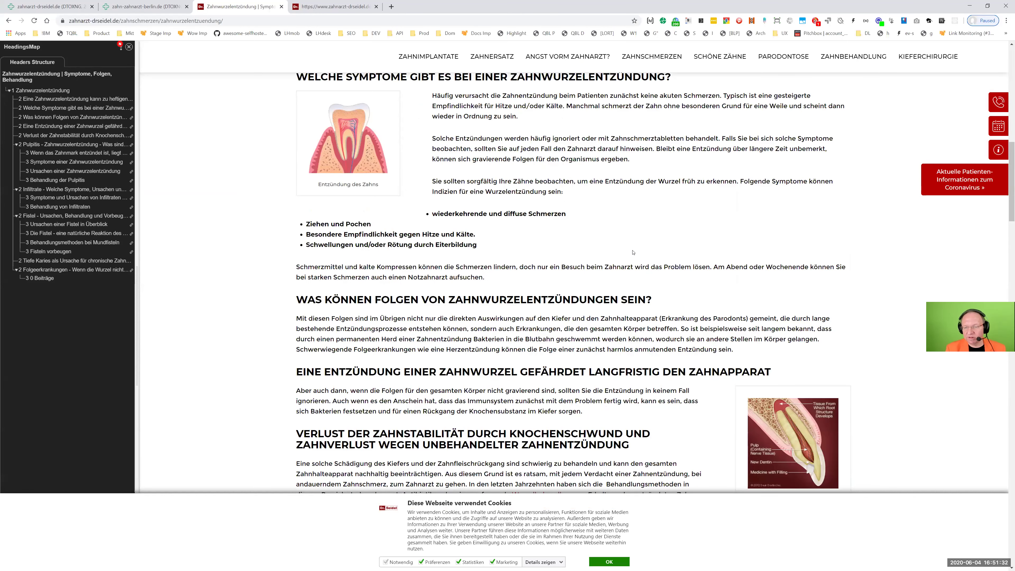
scroll(584, 258, "up", 4)
scroll(578, 258, "down", 6)
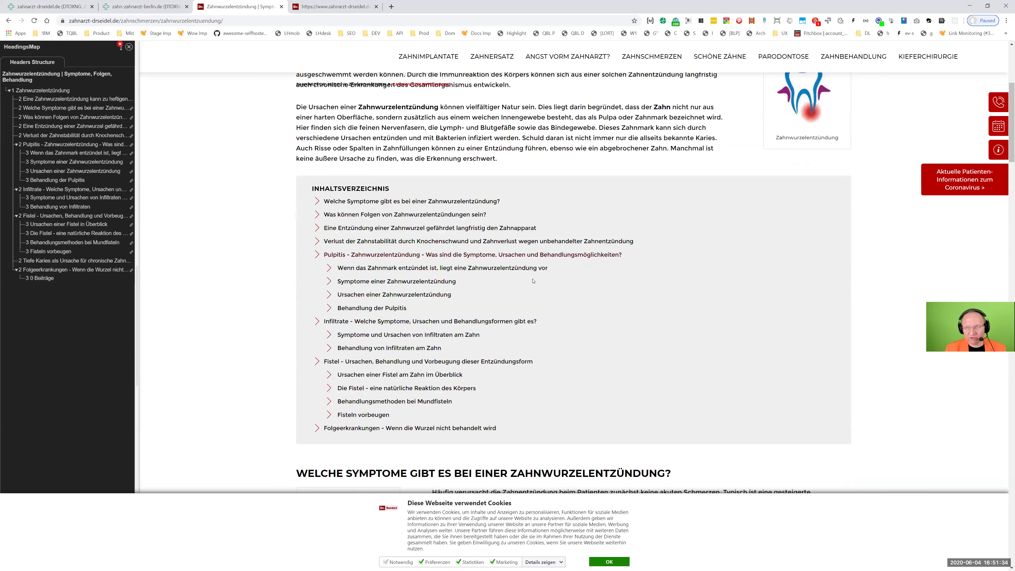
scroll(703, 150, "up", 6)
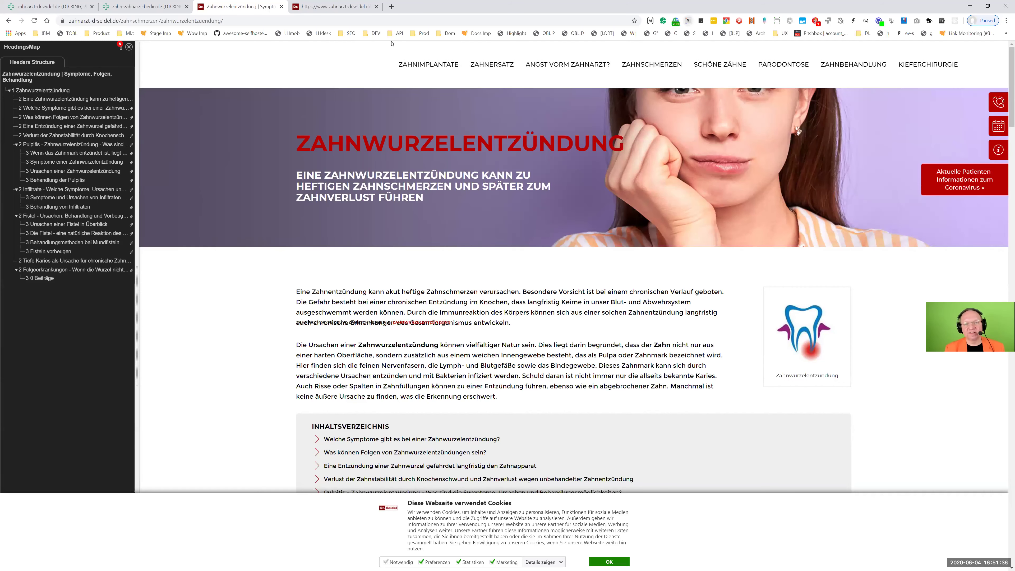
left_click(129, 47)
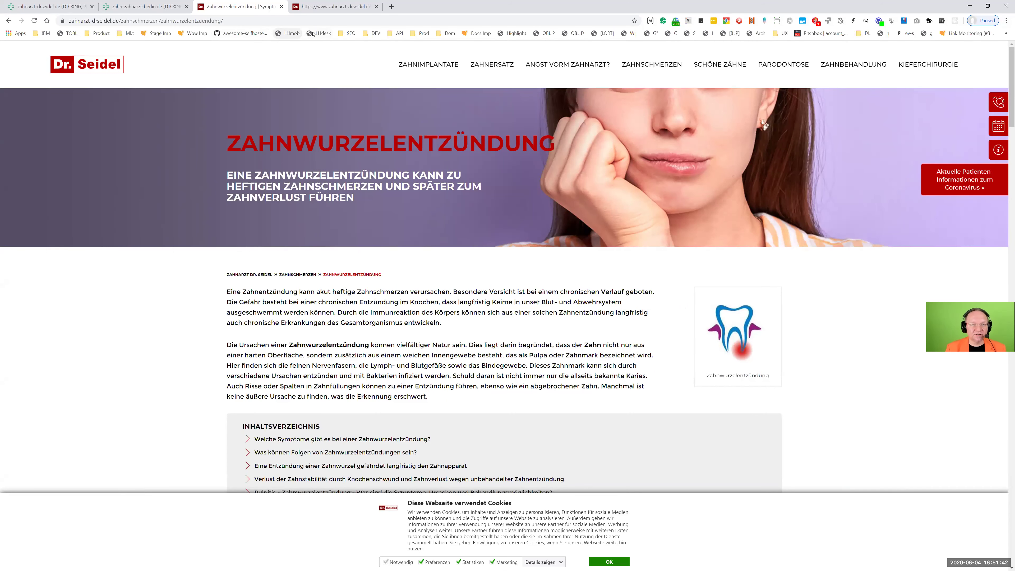
Step: Generate a mobile Lighthouse report for the Zahnwurzelentzündung page and close the sitemap's browser tab
left_click(288, 34)
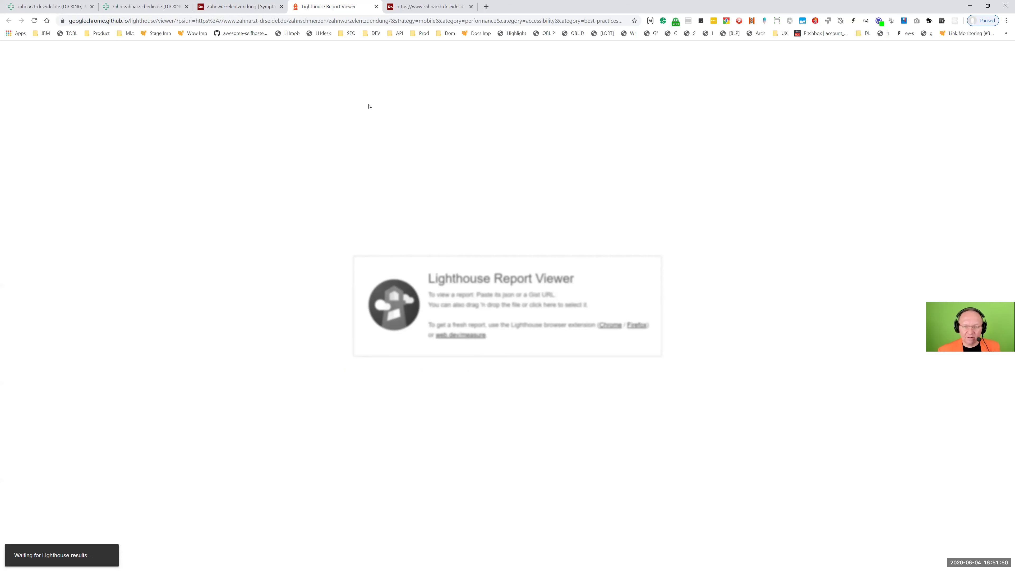
left_click(432, 7)
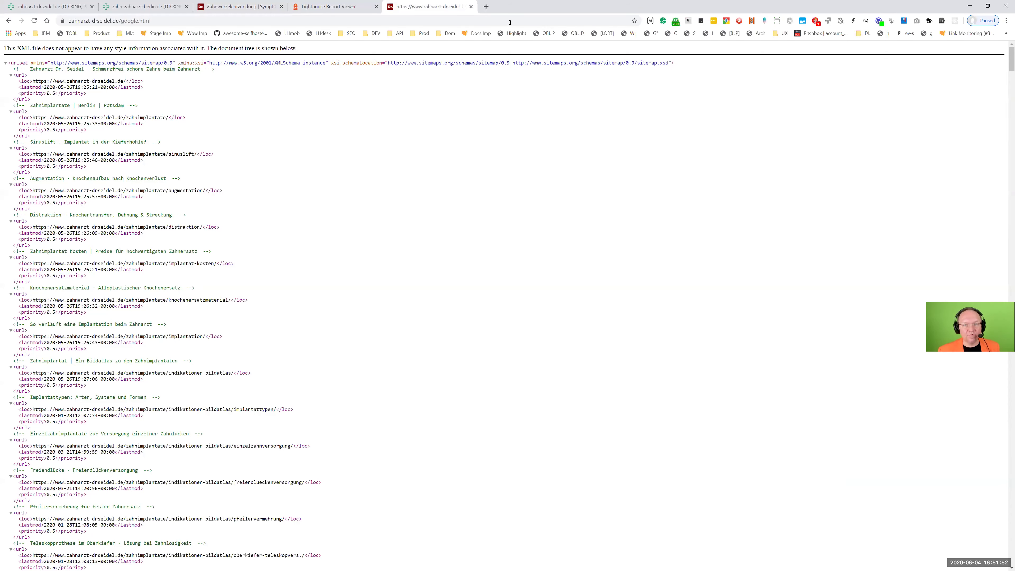
left_click(470, 6)
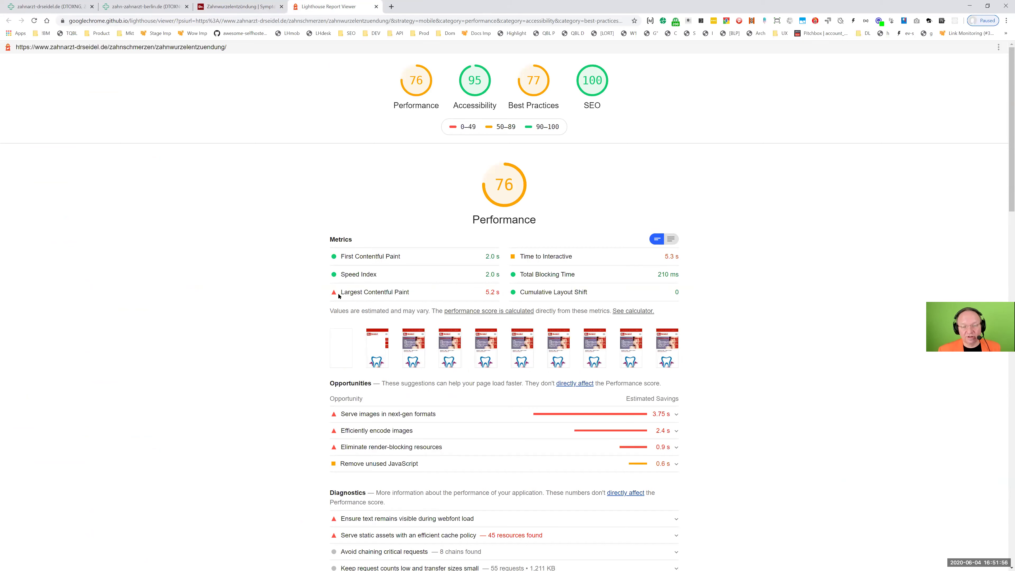
Step: Examine the Lighthouse performance metrics and expand the details of the "Serve images in next-gen formats" opportunity
left_click_drag(485, 292, 499, 292)
left_click(732, 294)
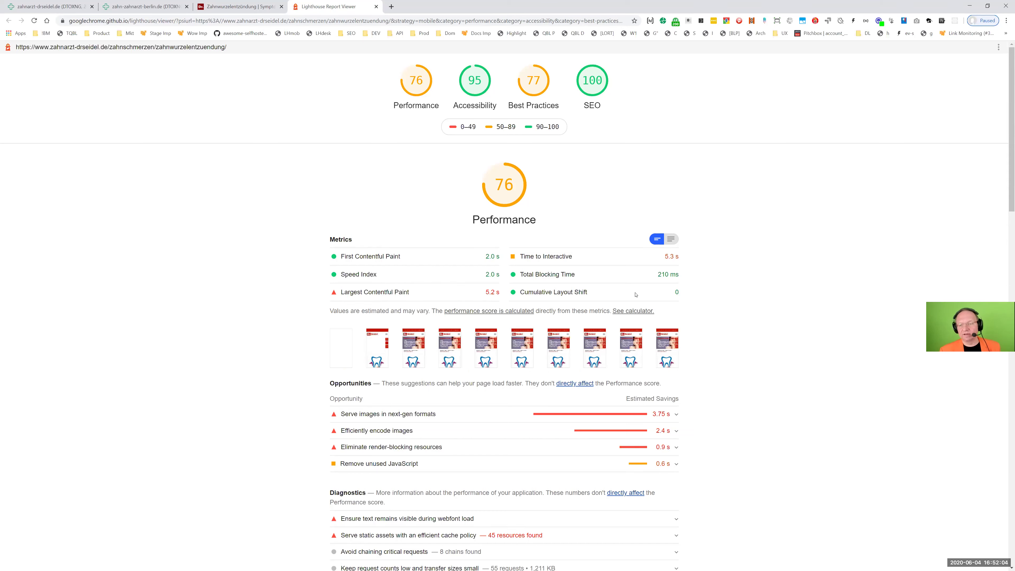
left_click_drag(587, 292, 683, 255)
left_click(733, 276)
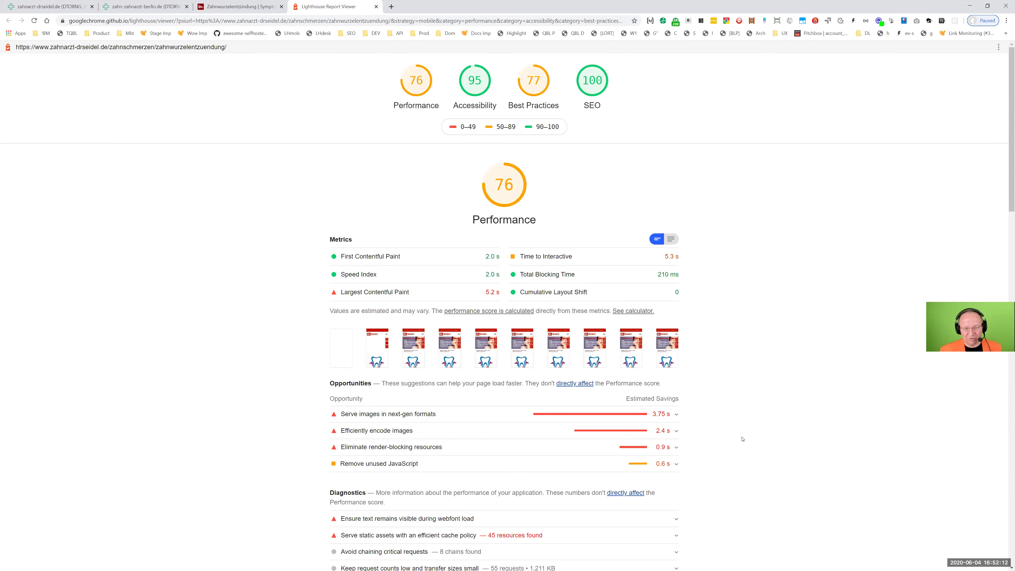
scroll(742, 439, "down", 3)
left_click(482, 255)
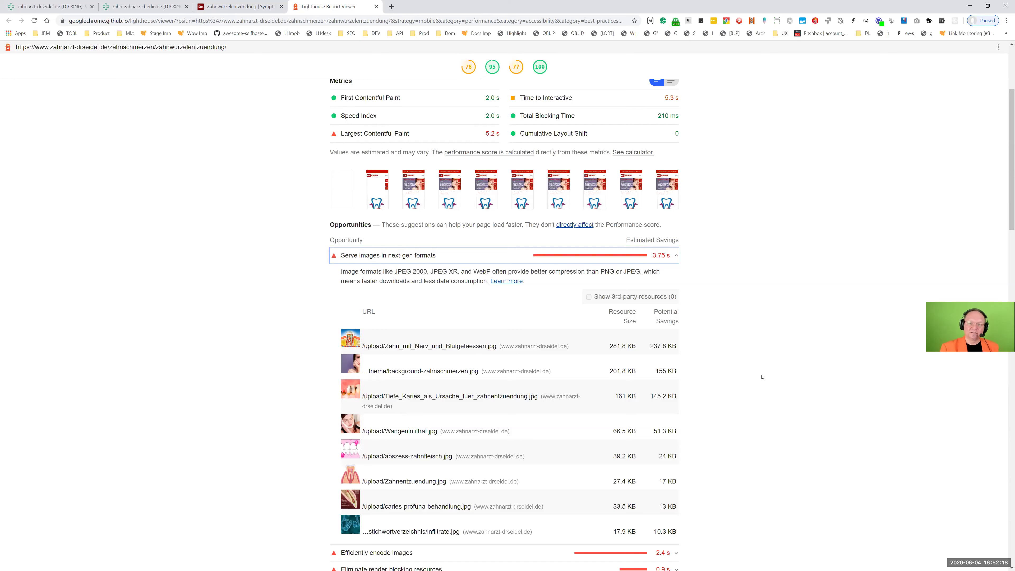
Step: Review the WebP advice and file list under "Serve images in next-gen formats", and check the files listed under "Efficiently encode images"
double_click(488, 274)
scroll(473, 272, "down", 3)
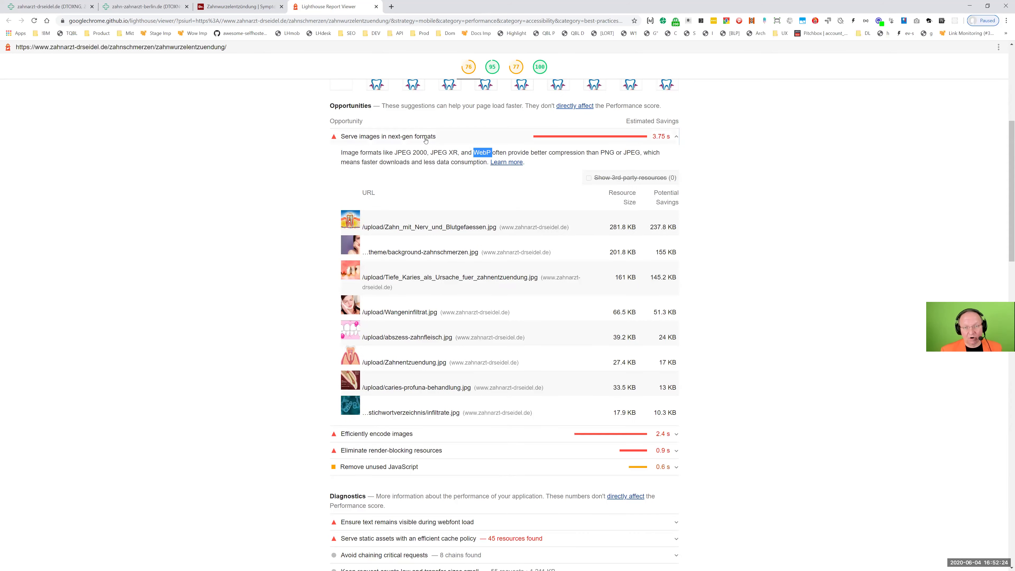
left_click(439, 144)
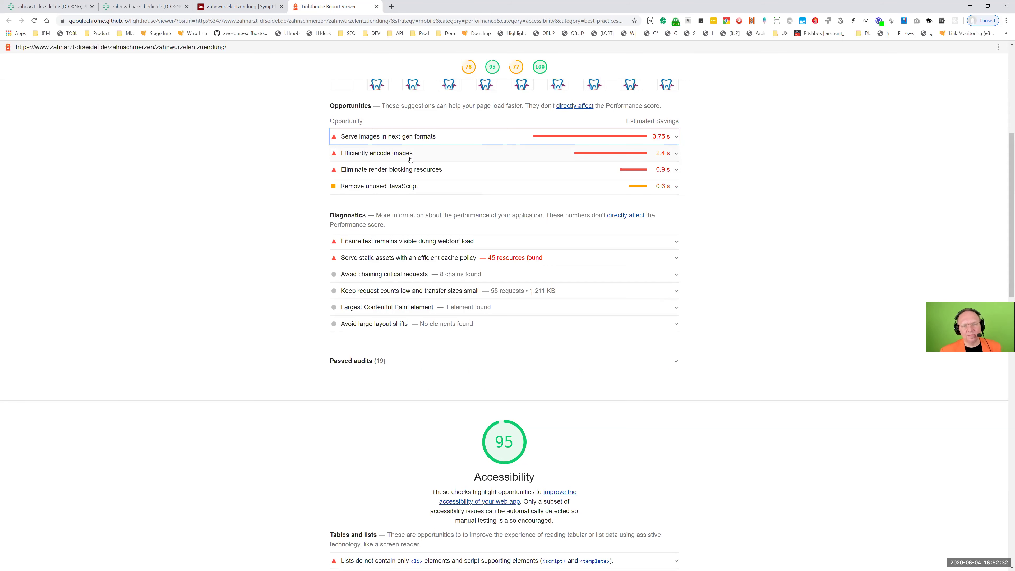
left_click(411, 160)
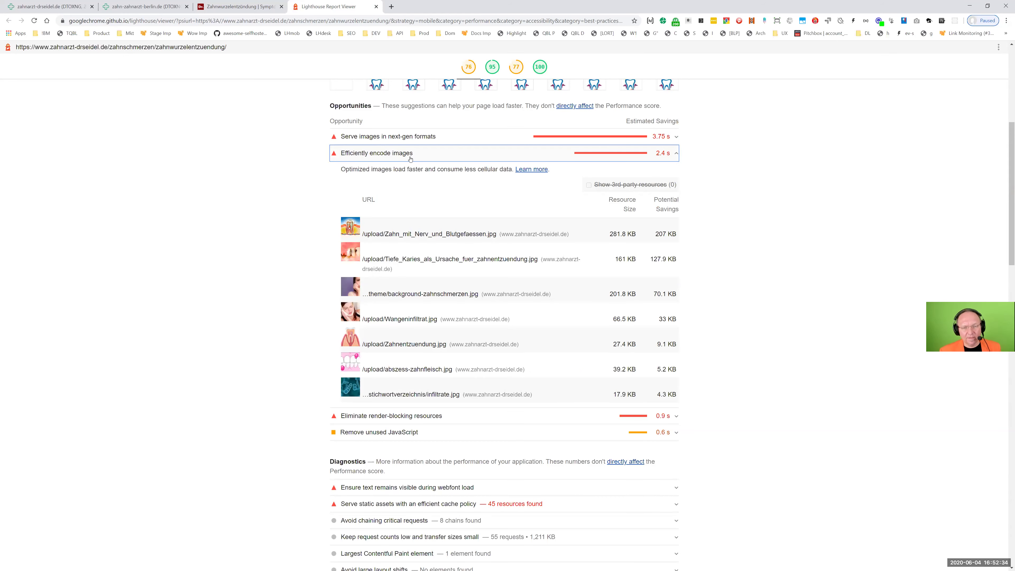
left_click(411, 160)
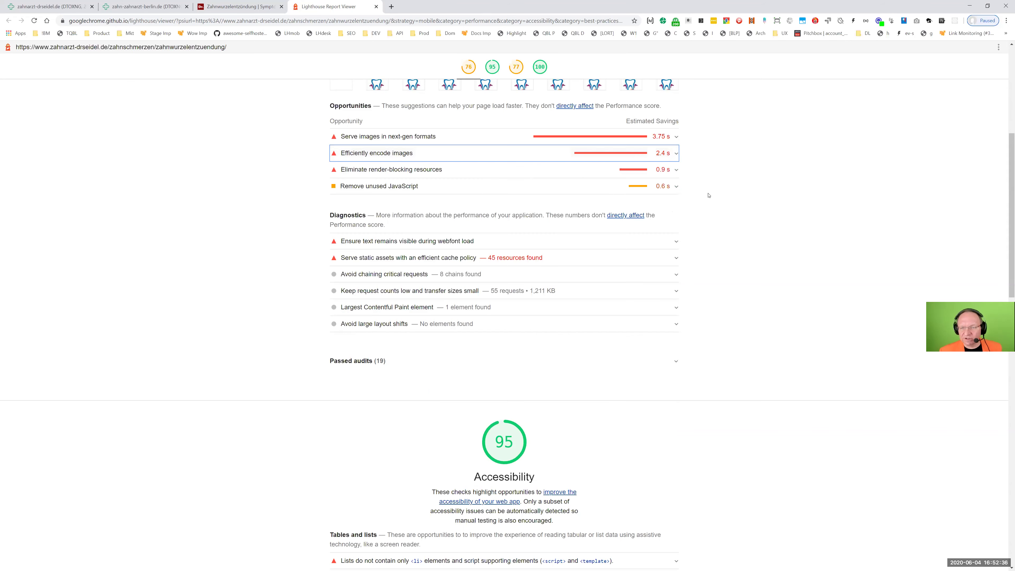
Step: Re-examine both image opportunities against the performance metrics and the overall Performance score in the Lighthouse report
scroll(670, 147, "up", 3)
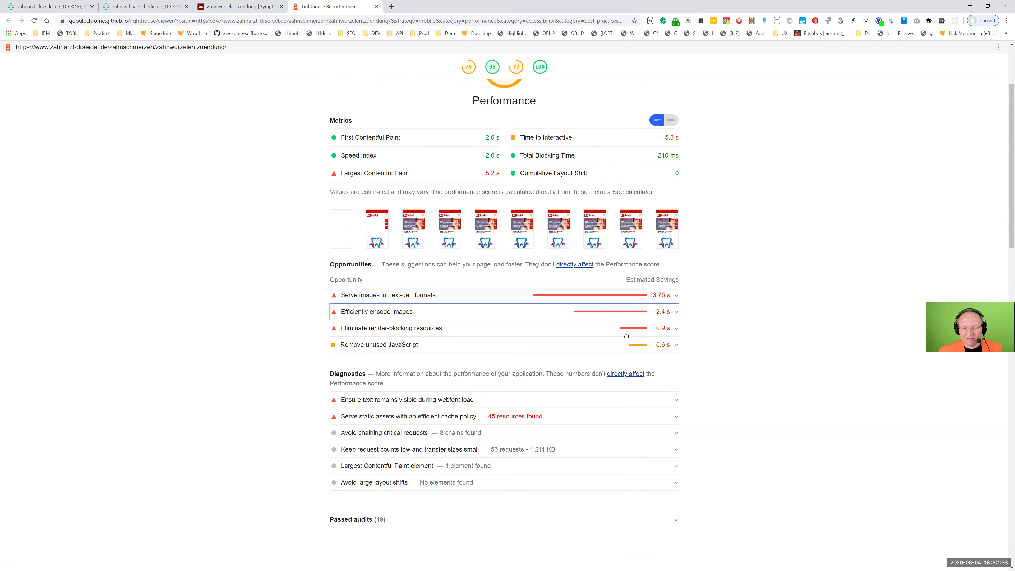
left_click(399, 316)
left_click(399, 316)
left_click(414, 295)
left_click(414, 295)
scroll(430, 240, "up", 3)
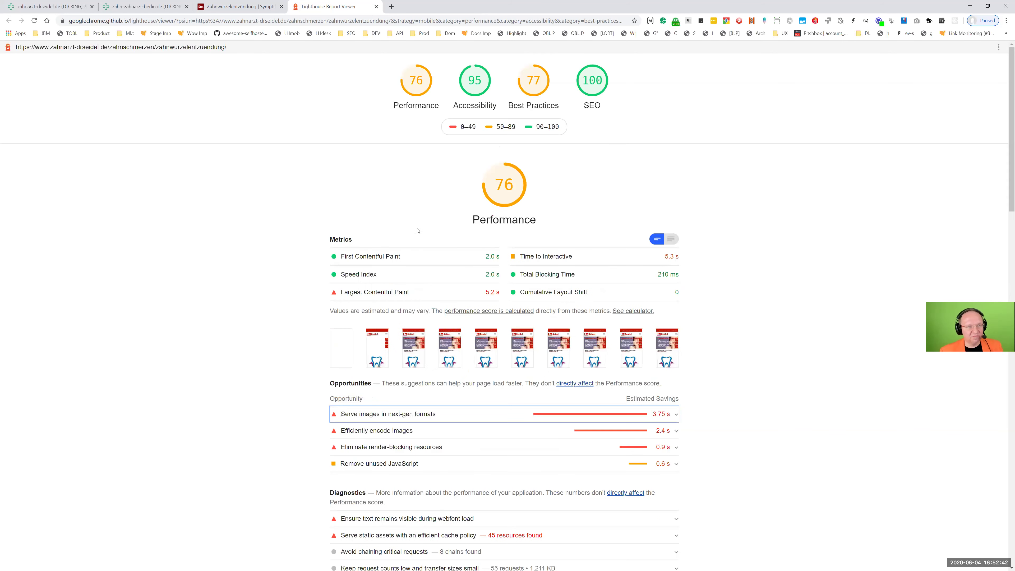
left_click_drag(384, 213, 377, 186)
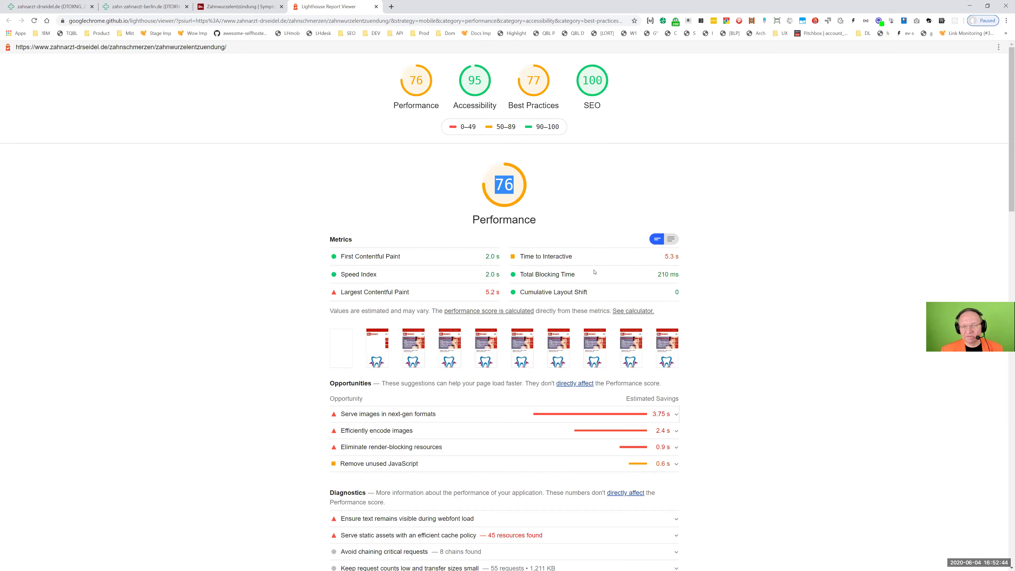
left_click(649, 135)
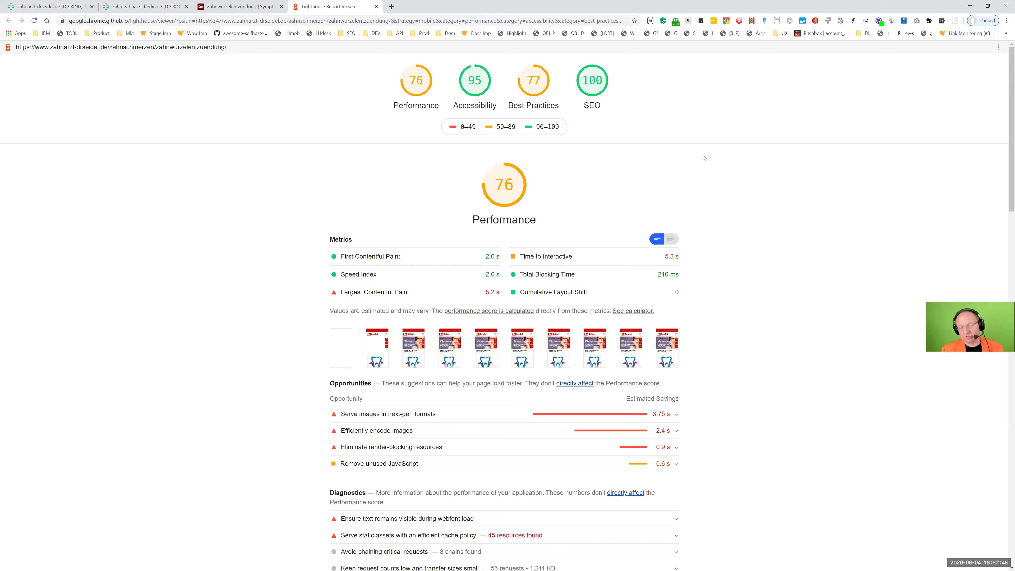
Step: Close the Lighthouse report, the Zahnwurzelentzündung page and the dental sites' report tabs, returning to the RANDOM.ORG List Randomizer
key("ctrl+w")
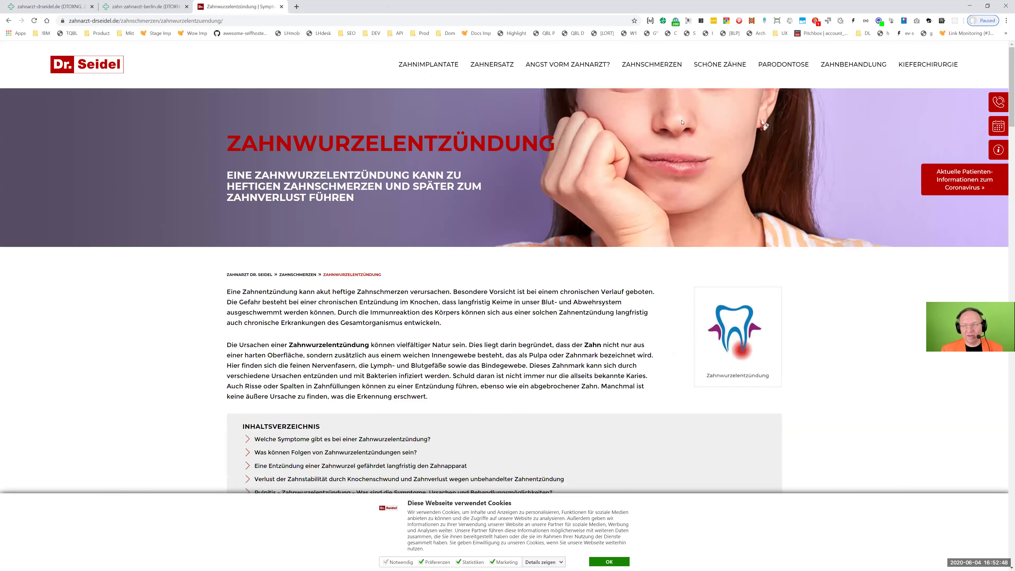
mouse_move(944, 72)
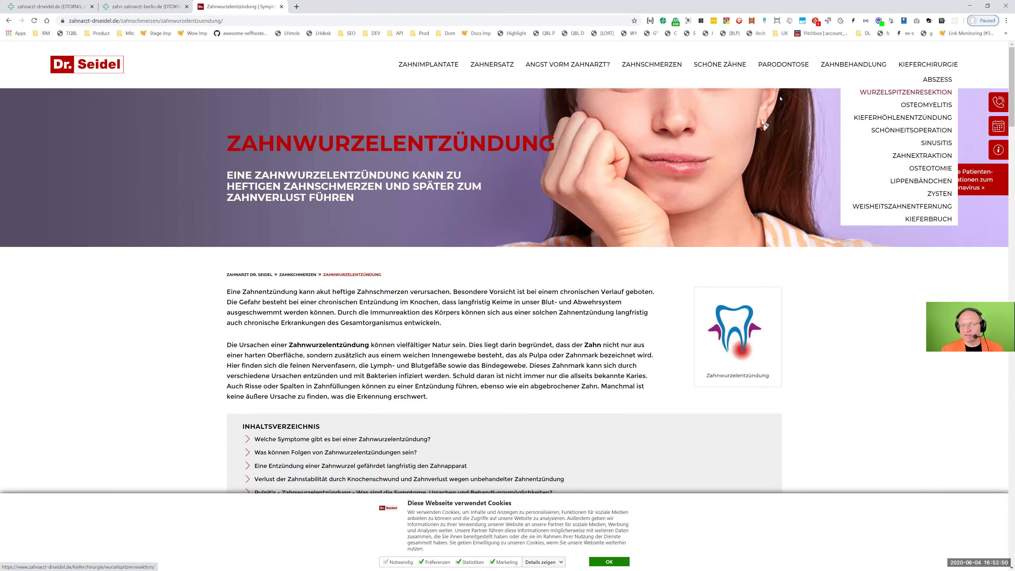
key("ctrl+w")
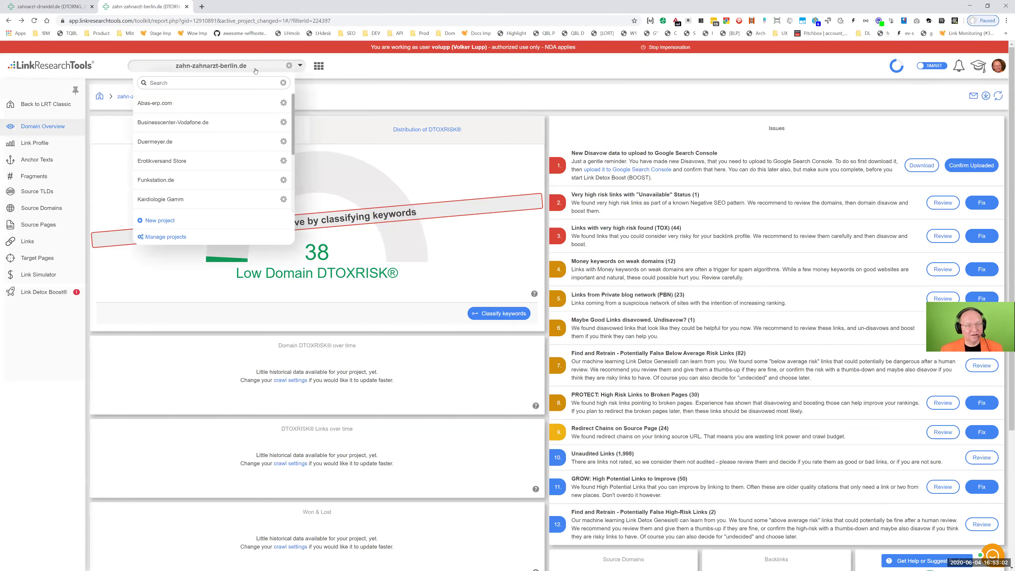
left_click(187, 6)
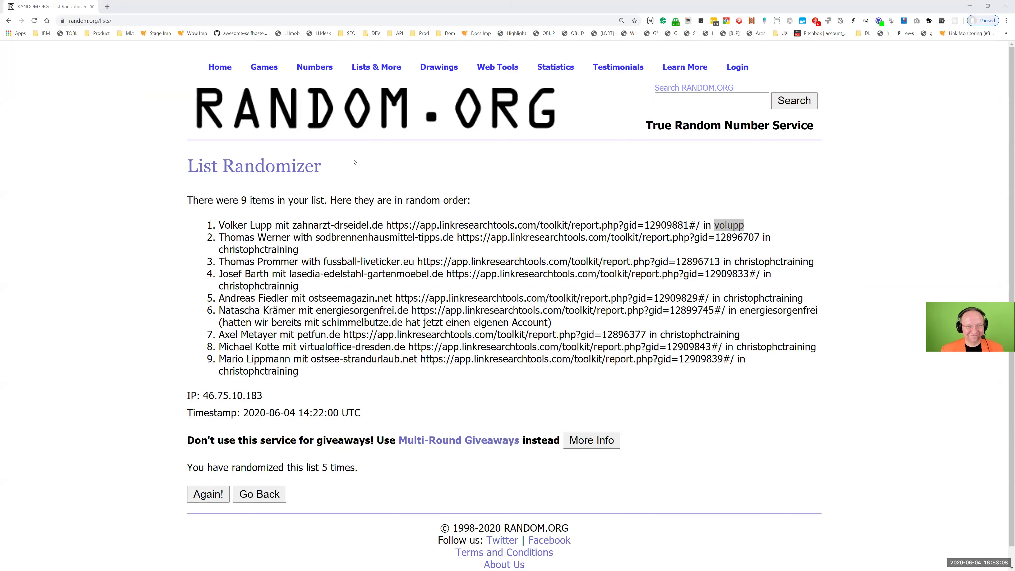
Step: Reshuffle the site list and open the LinkResearchTools report of its first entry, sodbrennenhausmittel-tipps.de, in a new browser tab
left_click(209, 496)
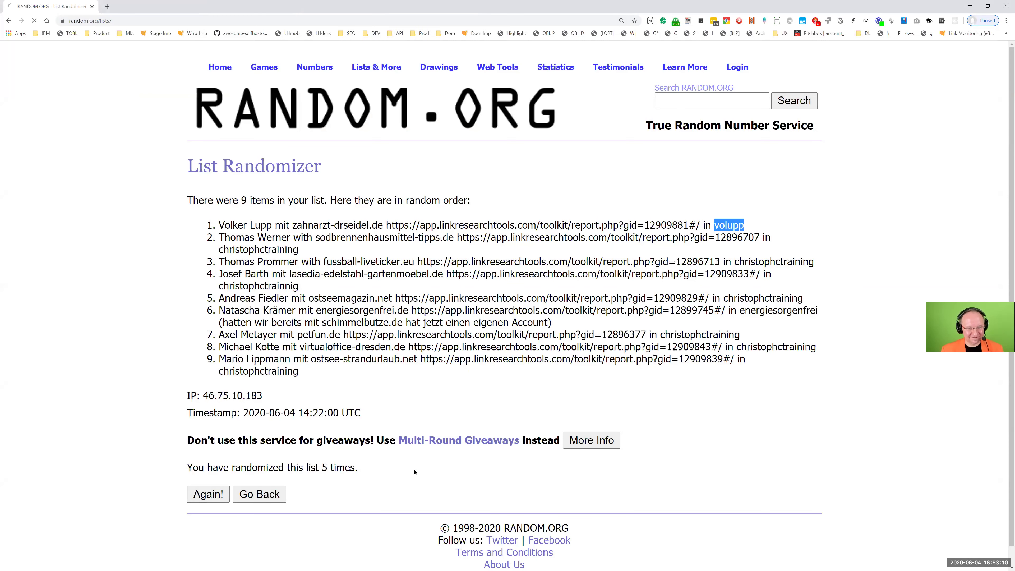
left_click_drag(323, 226, 745, 227)
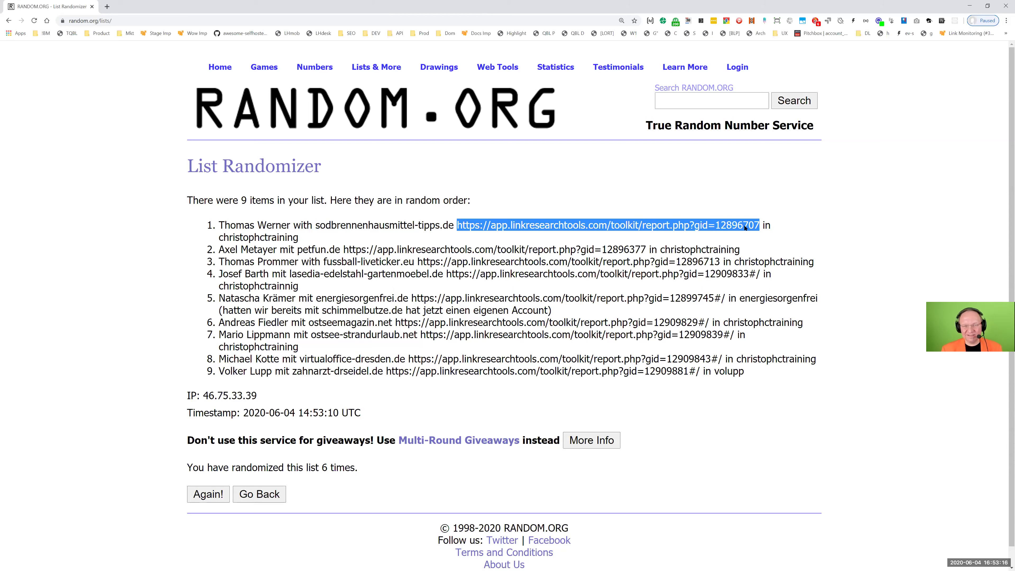
key("ctrl+c")
key("ctrl+t")
key("ctrl+v")
key("Return")
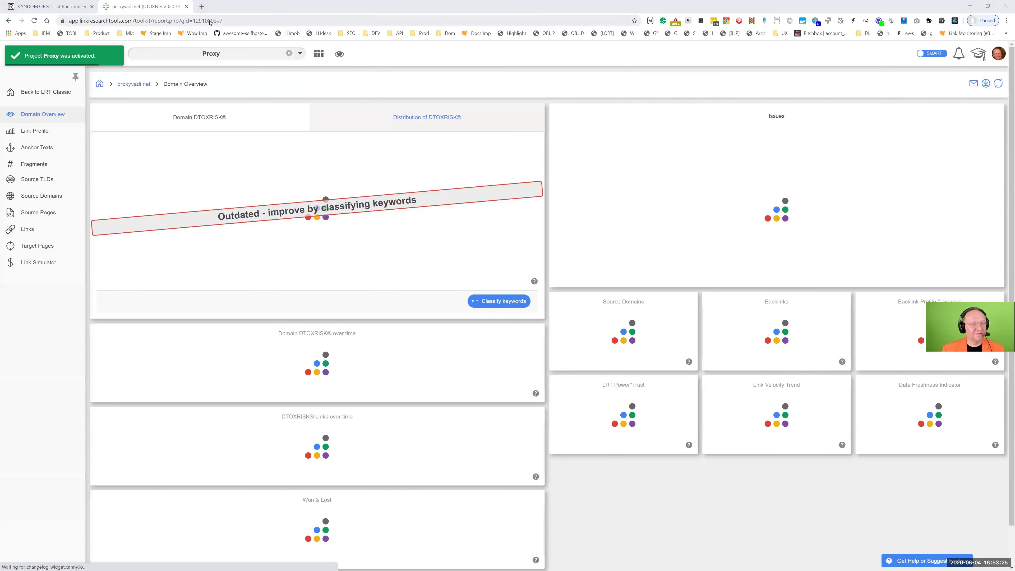
left_click(206, 21)
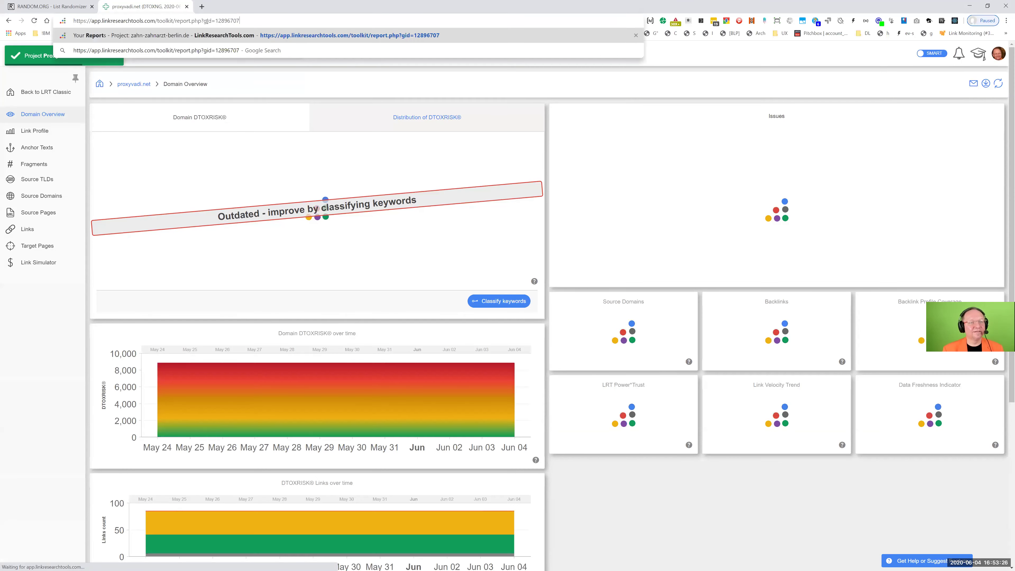
key("Return")
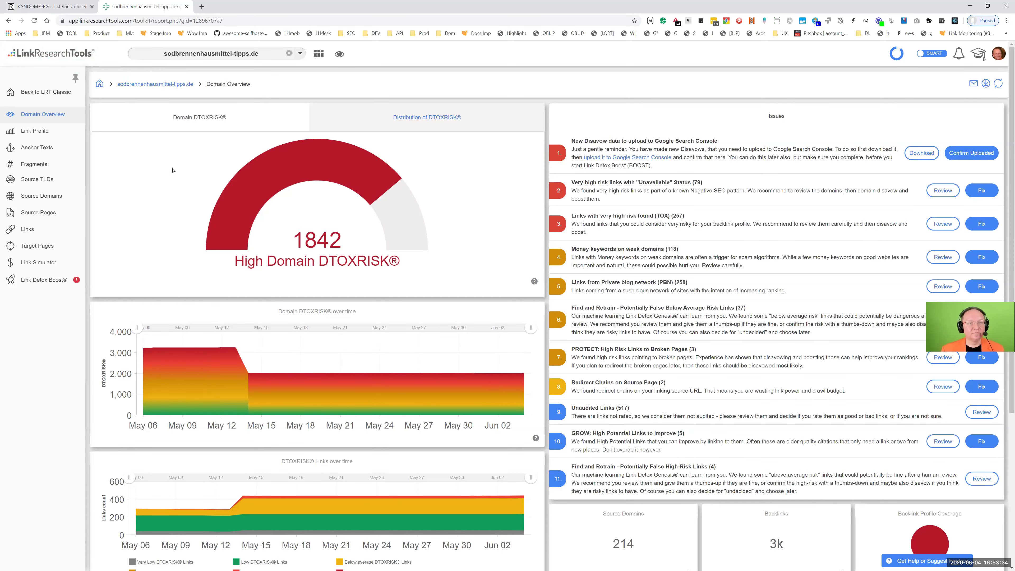
Step: Close the sodbrennenhausmittel-tipps.de report and return to the randomized list with its link text deselected
left_click(52, 6)
left_click(144, 7)
left_click_drag(162, 44, 408, 45)
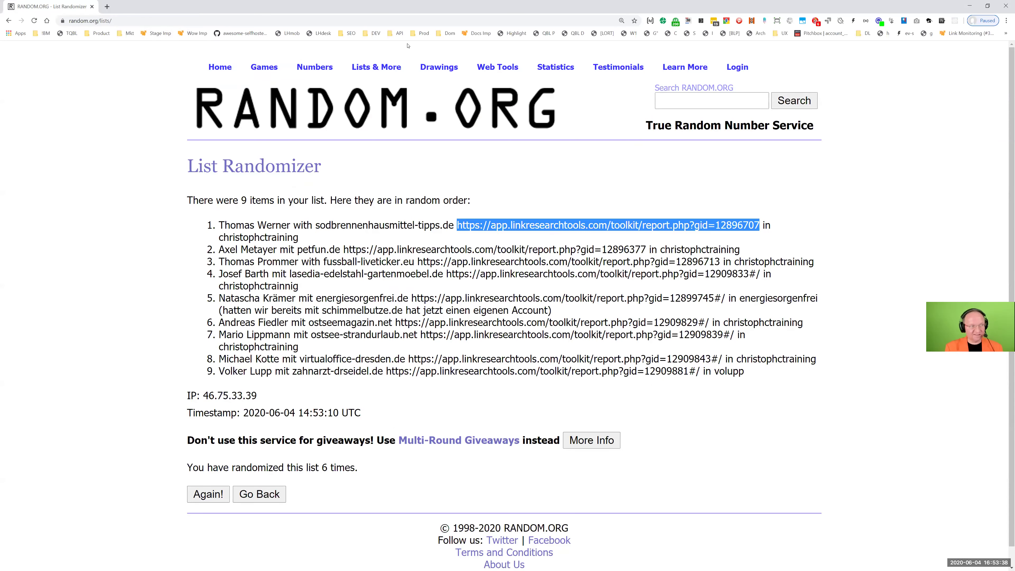
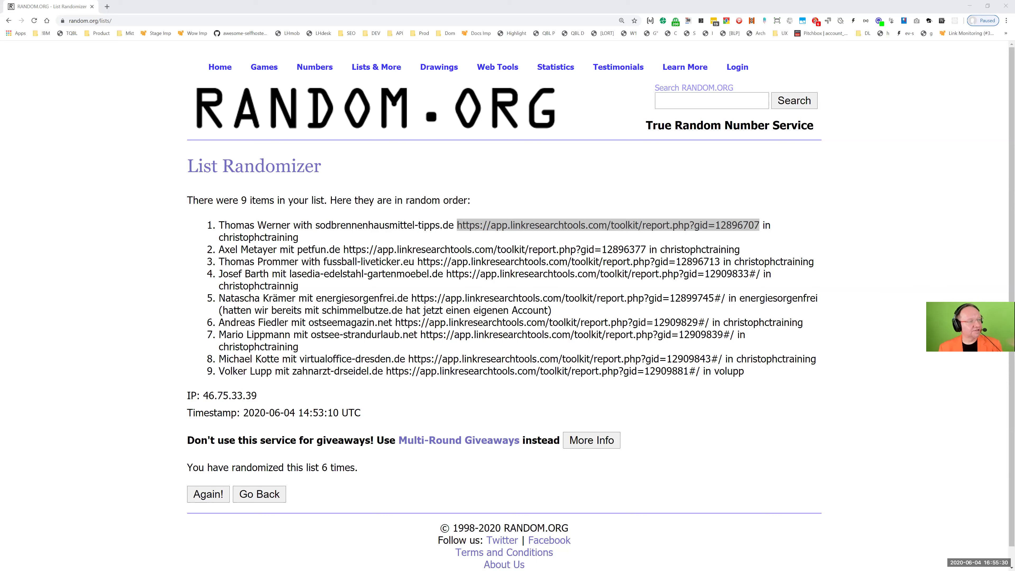
left_click(407, 262)
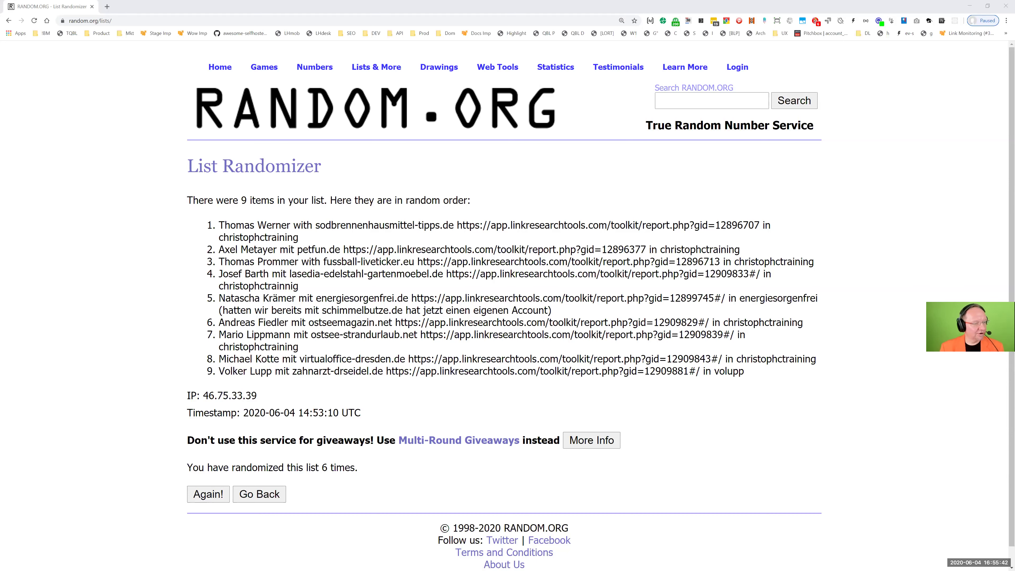
Step: Randomize the list of nine sites four more times to draw the next site for review
left_click(208, 495)
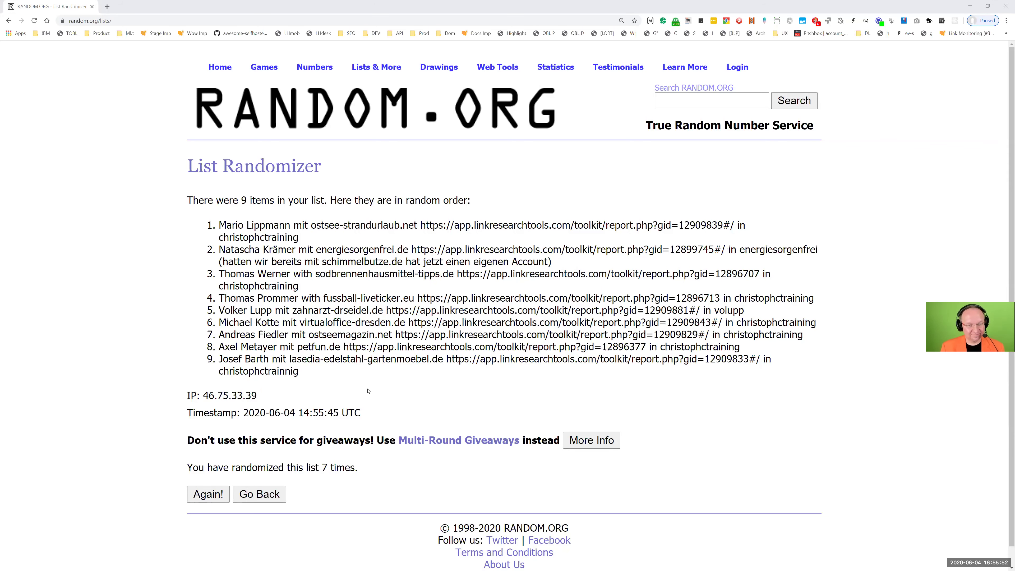
left_click(211, 495)
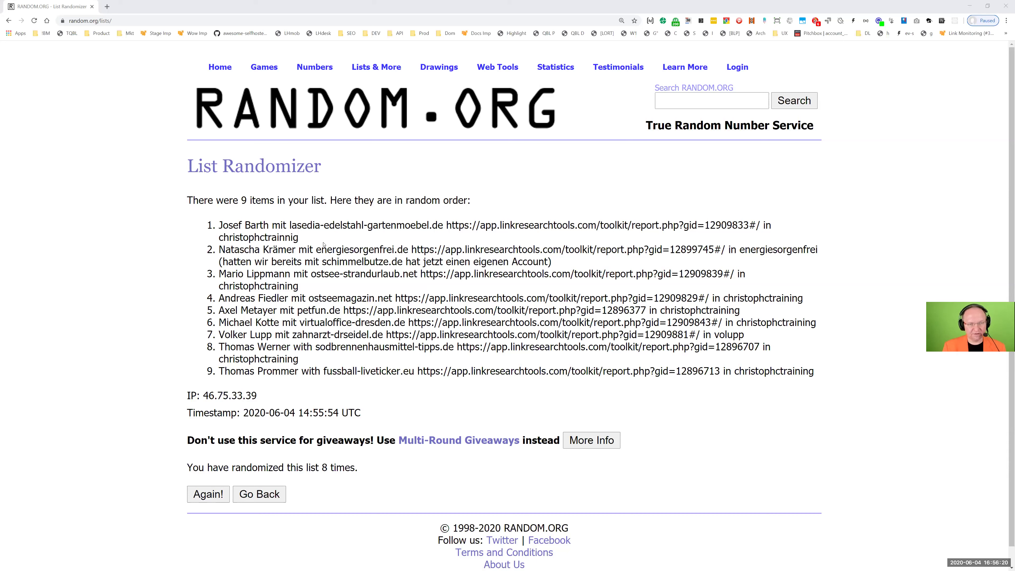
left_click(208, 494)
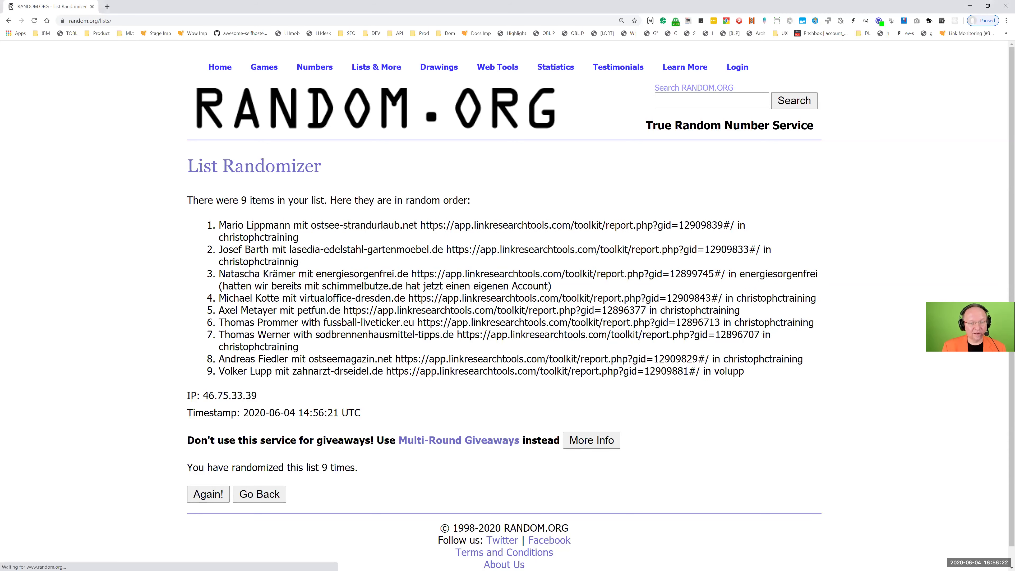
left_click(211, 495)
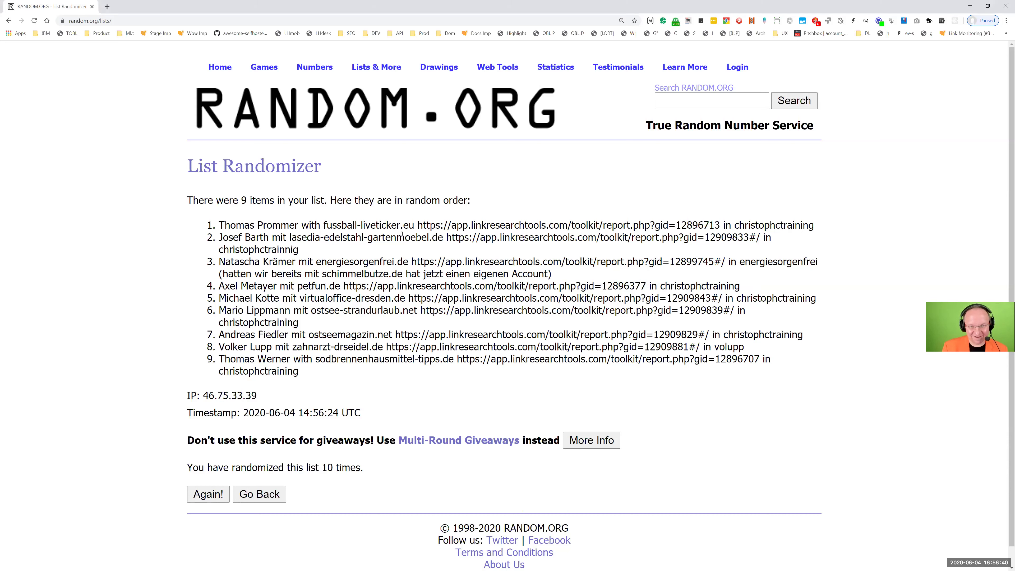
Step: Copy the report link of the first-ranked site, fussball-liveticker.eu, and open it in a new browser tab
left_click_drag(417, 226, 720, 225)
key("ctrl+c")
key("ctrl+t")
key("ctrl+v")
key("Return")
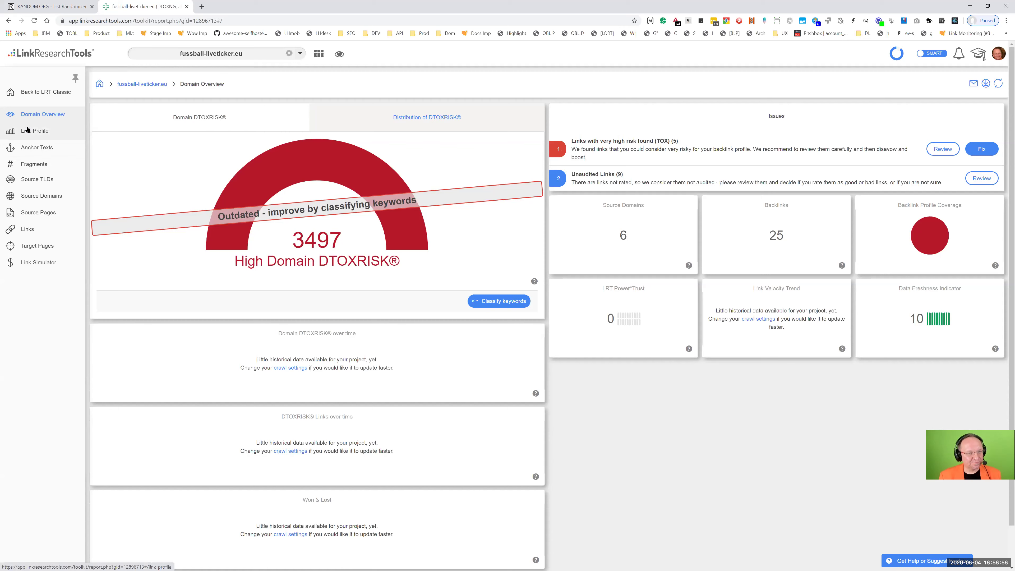
Step: Look into the source domains of fussball-liveticker.eu and return to the Domain Overview to check its Domain DTOXRISK score
left_click(40, 196)
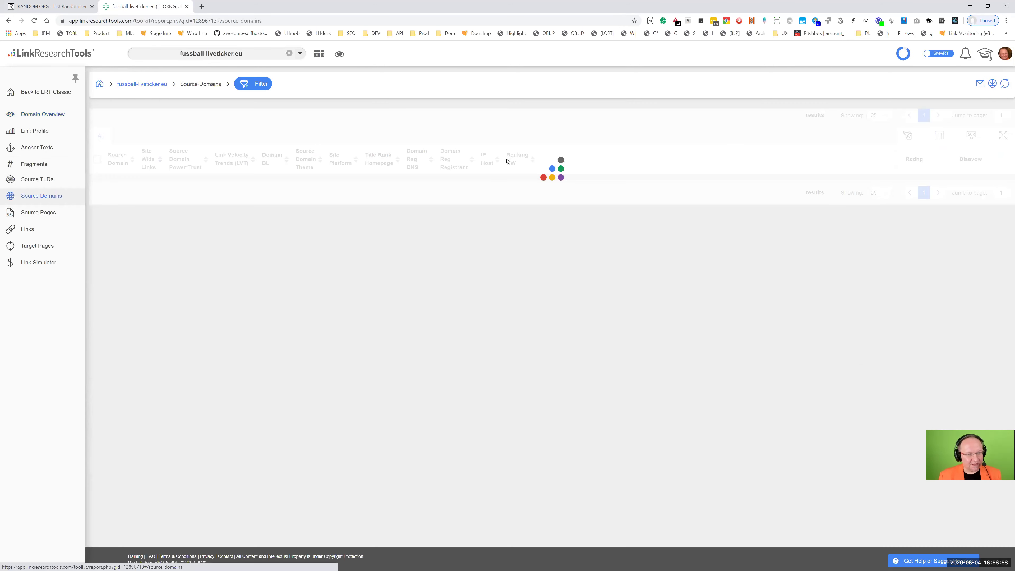
left_click(40, 114)
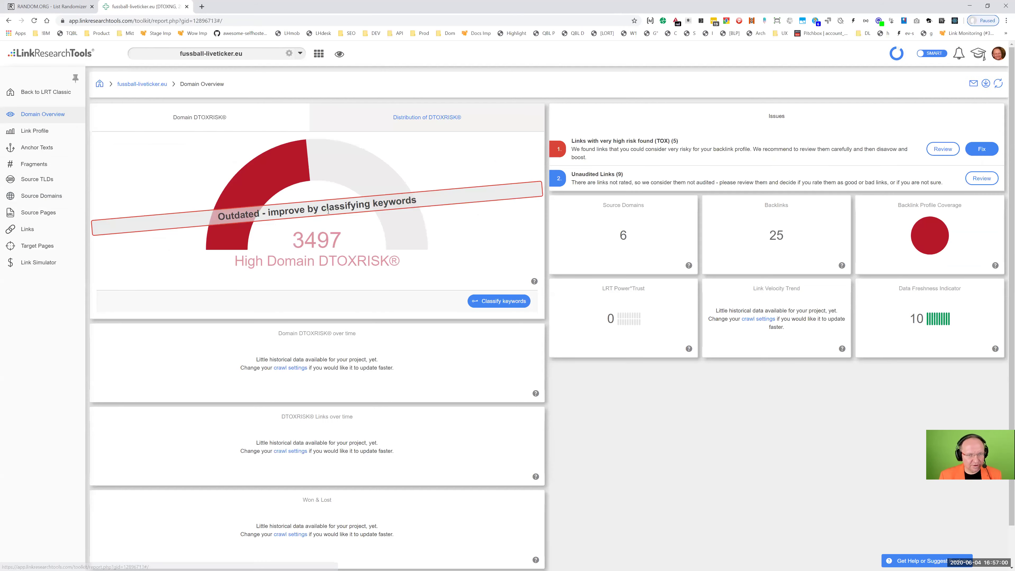
left_click_drag(294, 244, 340, 245)
left_click(339, 245)
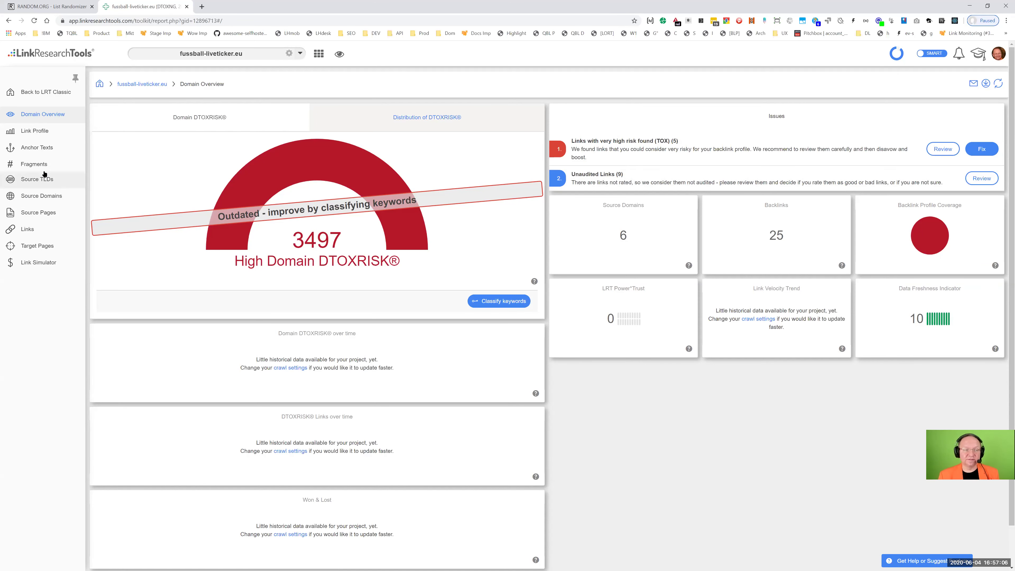
Step: List the source domains of fussball-liveticker.eu, sort them by IP host, and compare their IP addresses and ranking keywords
left_click(47, 196)
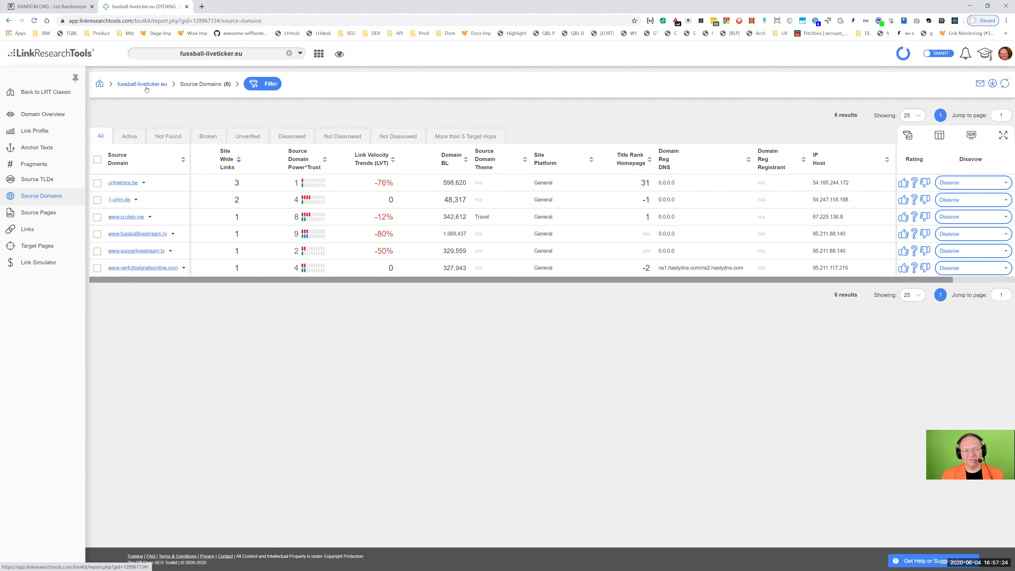
left_click_drag(169, 86, 111, 86)
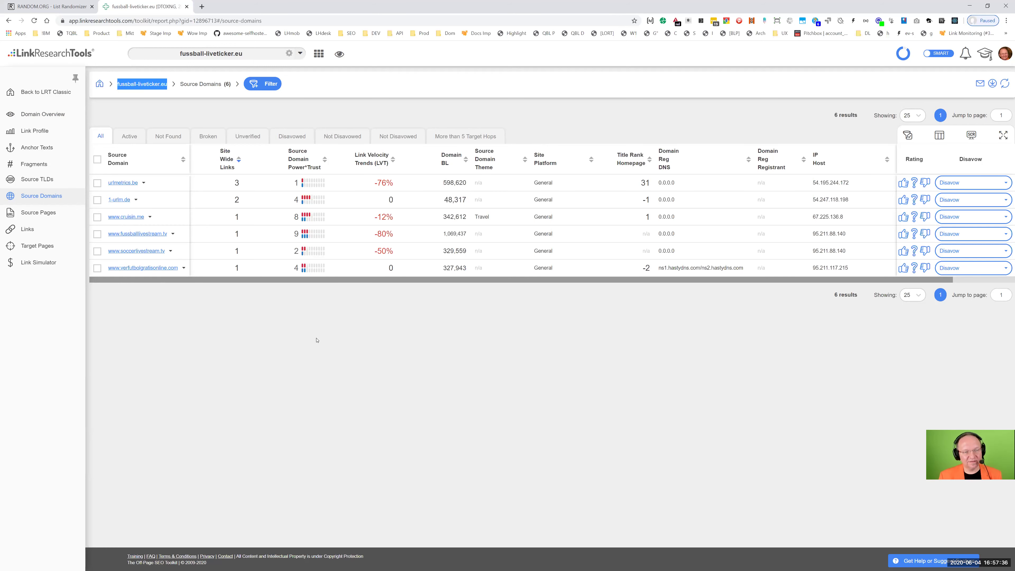
left_click(288, 340)
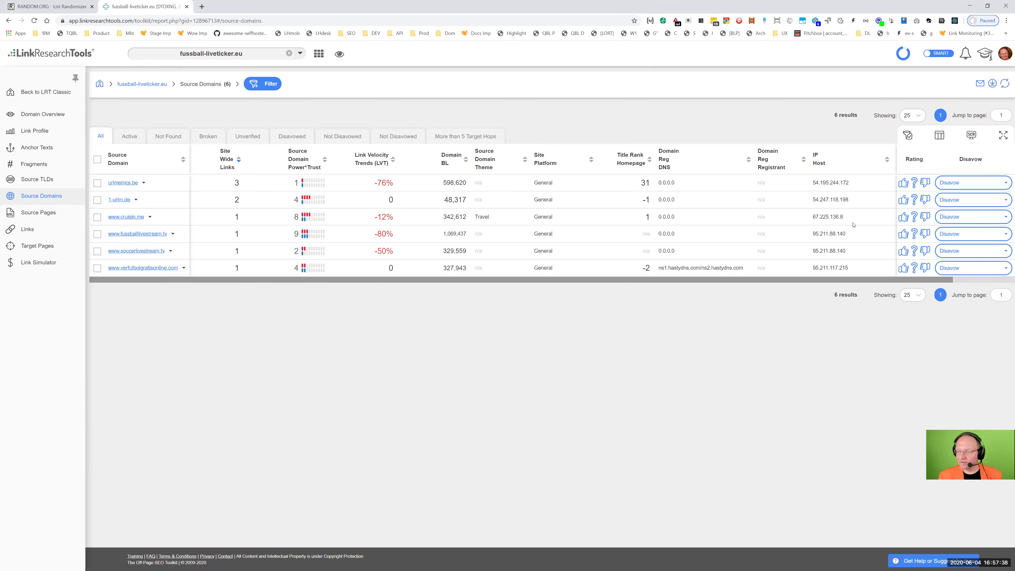
left_click(834, 157)
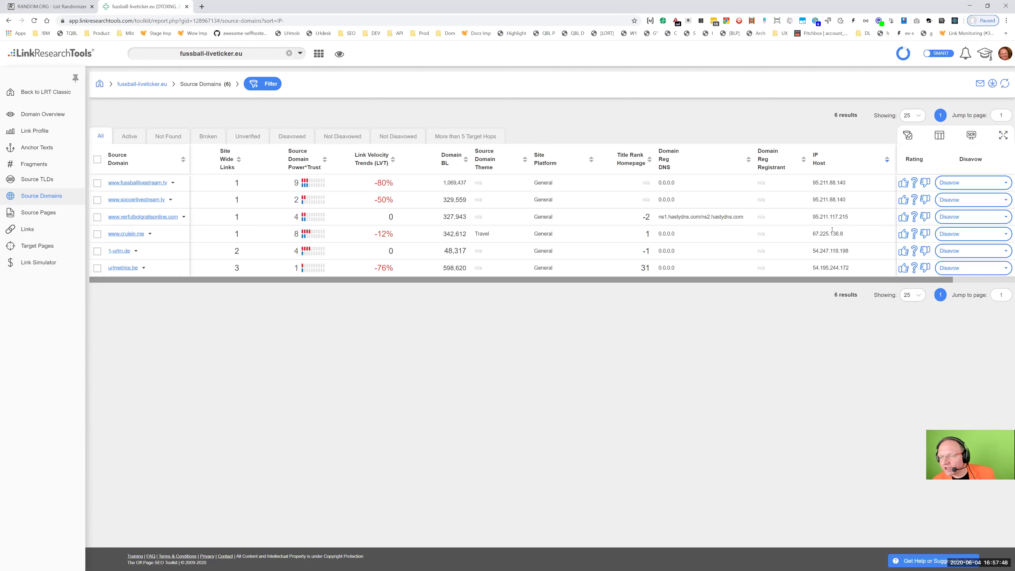
key("ctrl+plus")
scroll(771, 305, "right", 5)
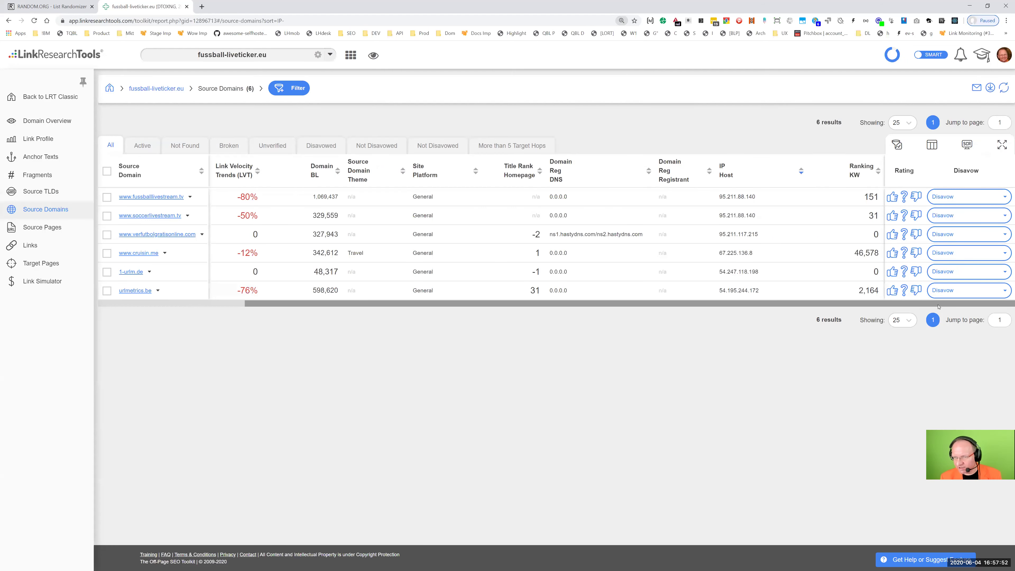
scroll(771, 305, "left", 5)
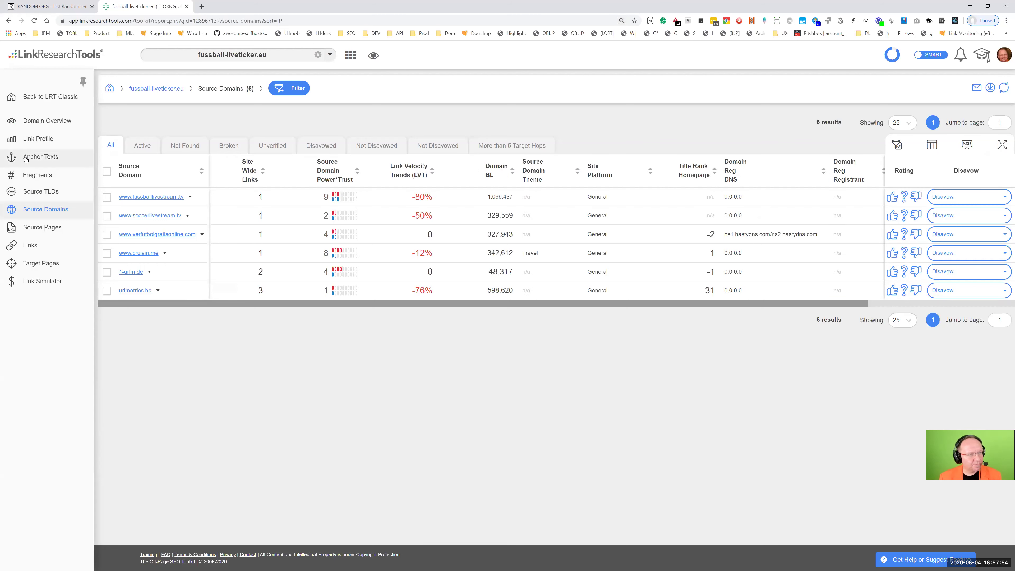
Step: Open the link profile of fussball-liveticker.eu and examine its distribution by DTOXRISK
left_click(57, 156)
left_click(54, 138)
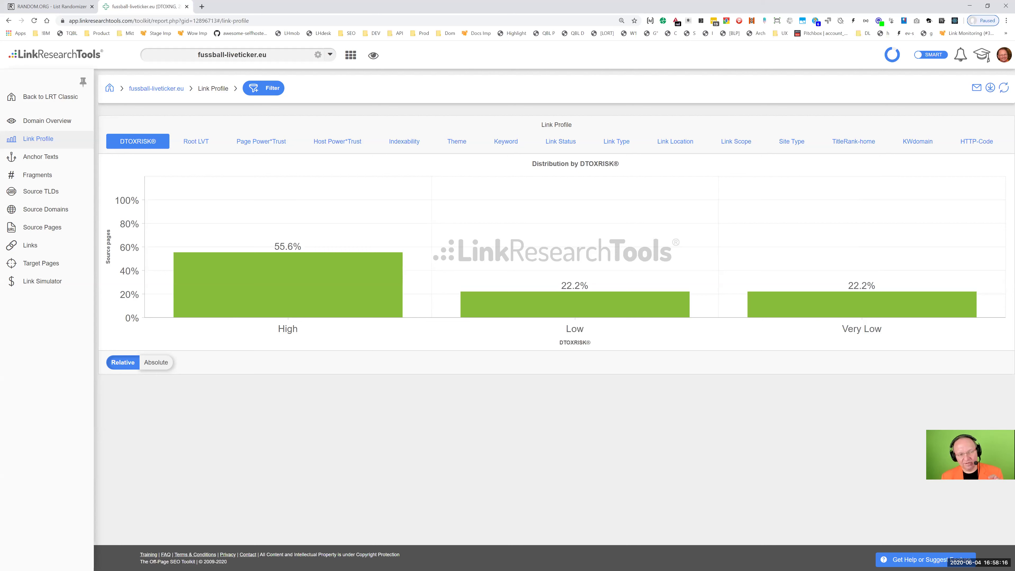
Step: Open the source domains list of fussball-liveticker.eu and review the linking domains with their Power*Trust and link velocity trends
left_click(89, 209)
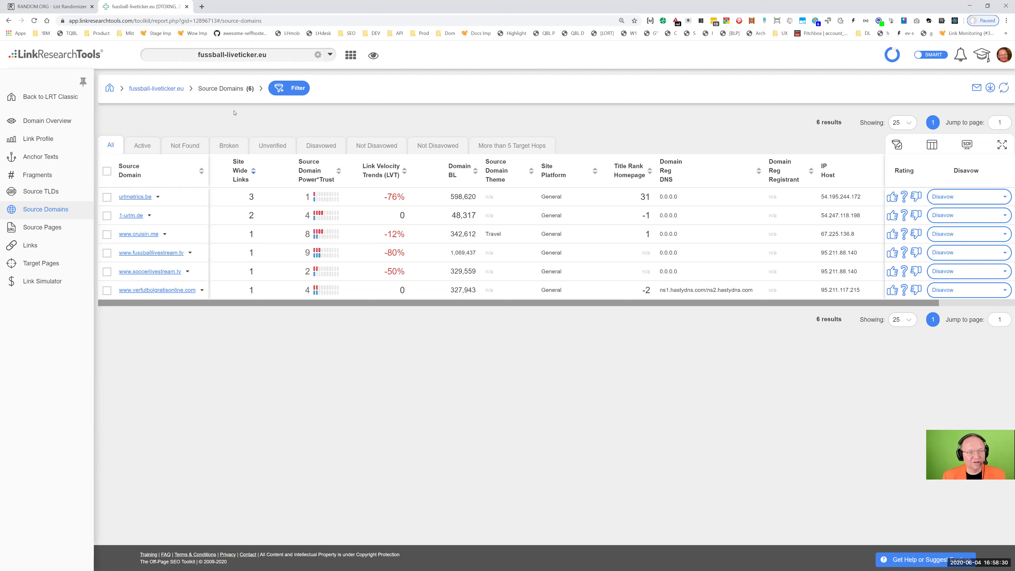
left_click_drag(202, 90, 138, 98)
left_click(156, 107)
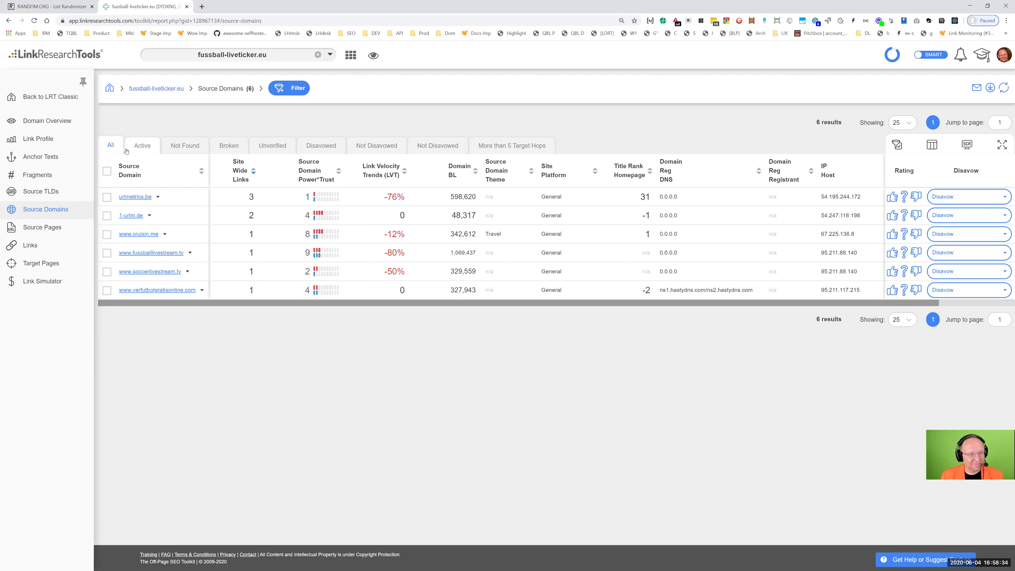
Step: Check the anchor texts of fussball-liveticker.eu by scope, status, Power*Trust and power, and return to the source domains list
left_click(50, 157)
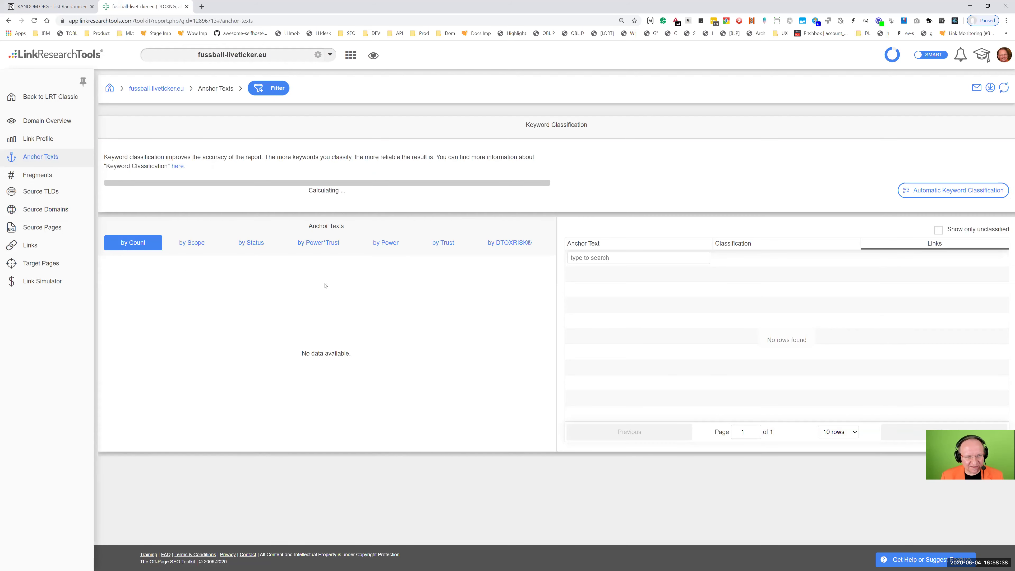
left_click(196, 245)
left_click(250, 244)
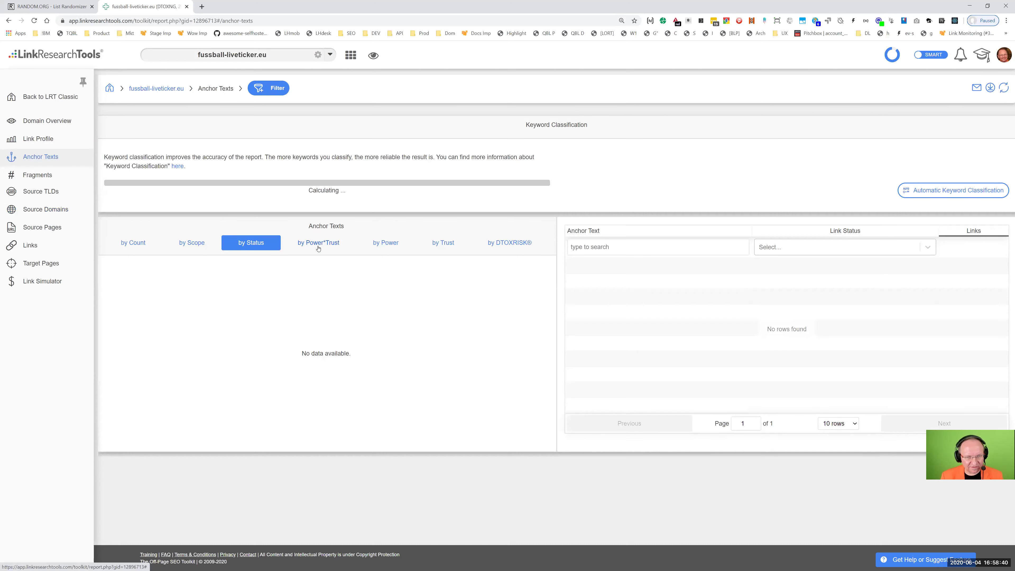
left_click(318, 248)
left_click(386, 242)
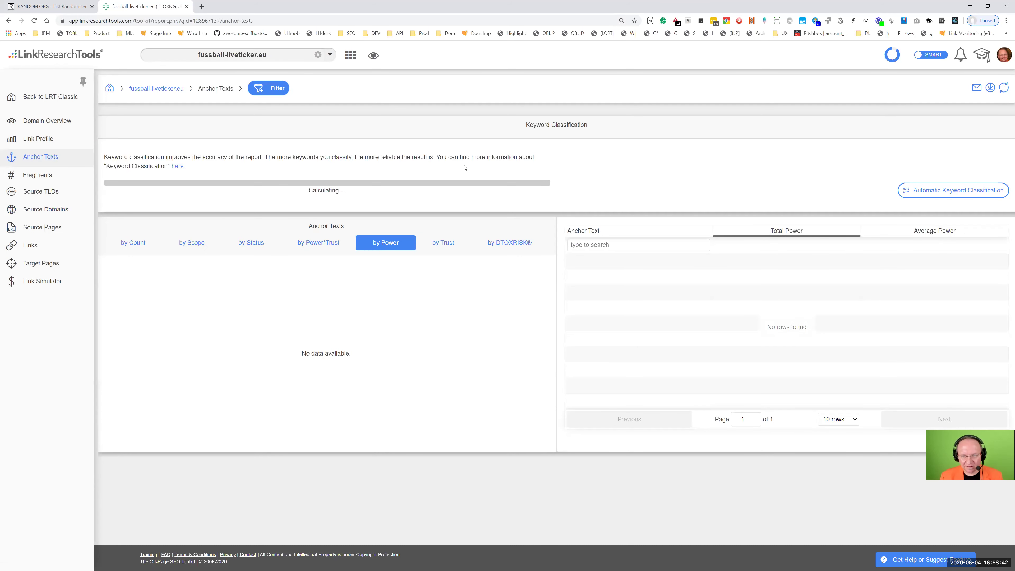
left_click(61, 209)
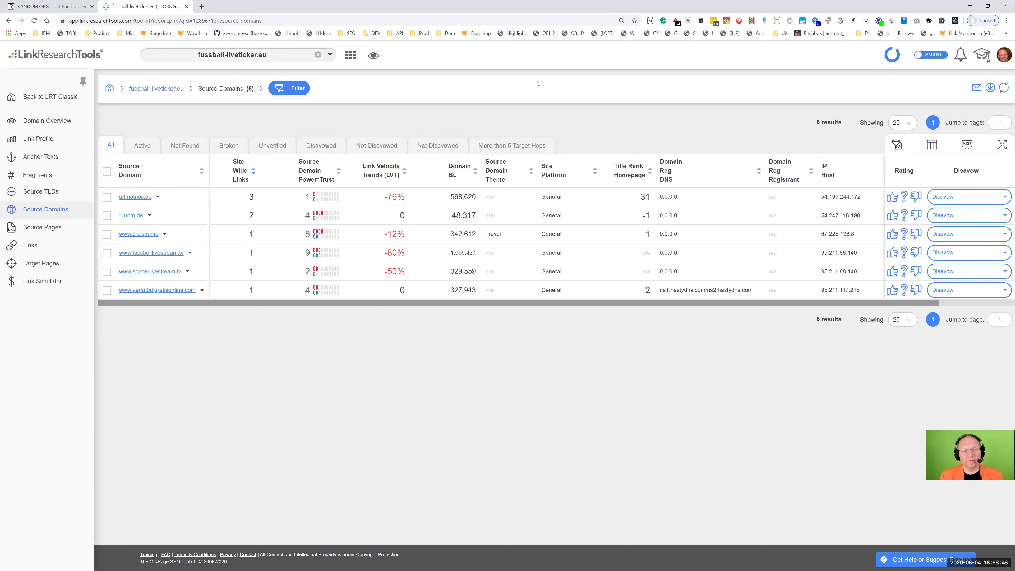
Step: Open the rerun setup of the fussball-liveticker.eu report with Complete Link Audit and go through the analysis parameters up to Google Search Console
left_click(1005, 86)
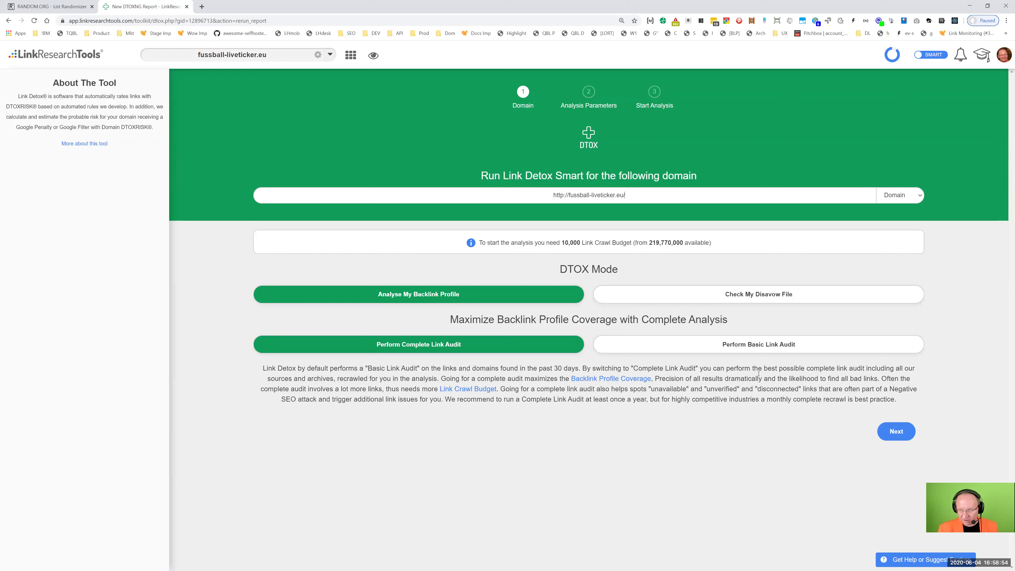
left_click(890, 437)
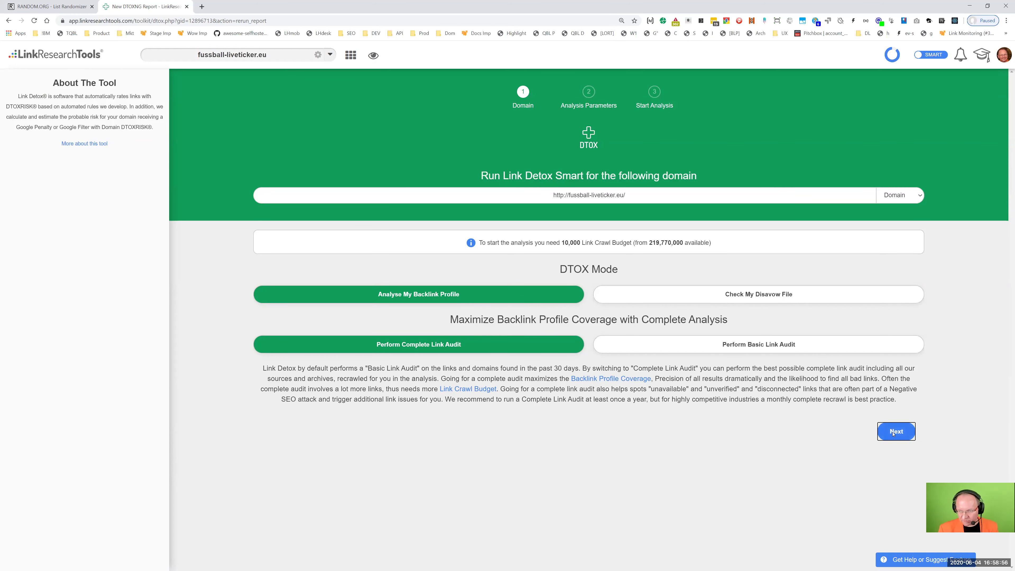
left_click(894, 203)
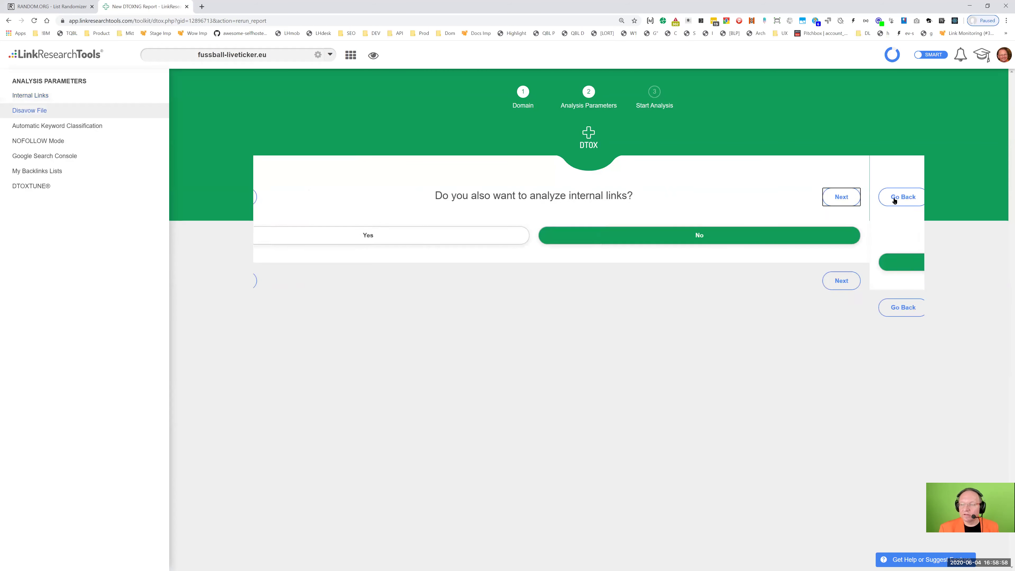
left_click(894, 200)
left_click(895, 200)
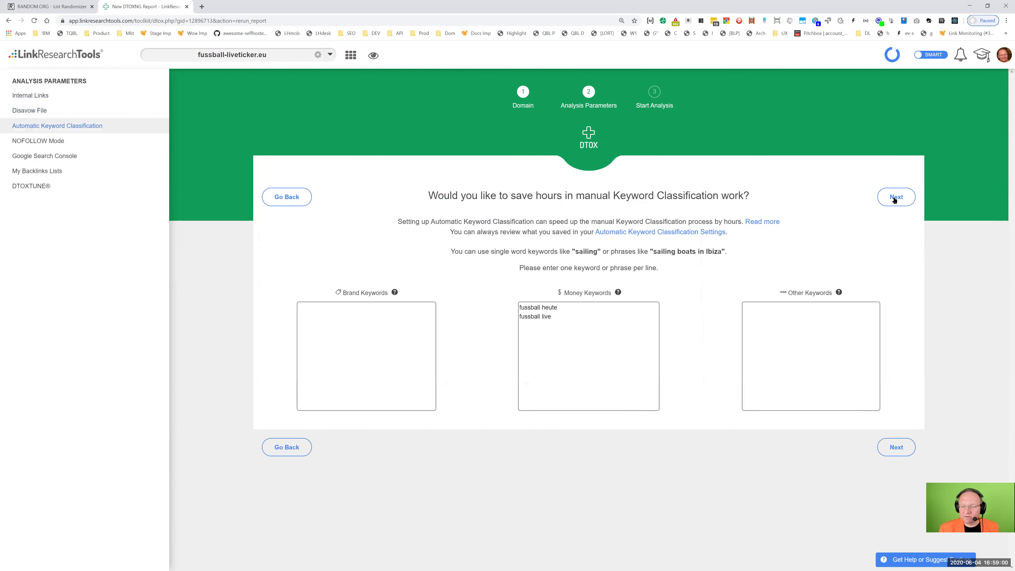
left_click(894, 199)
left_click(894, 200)
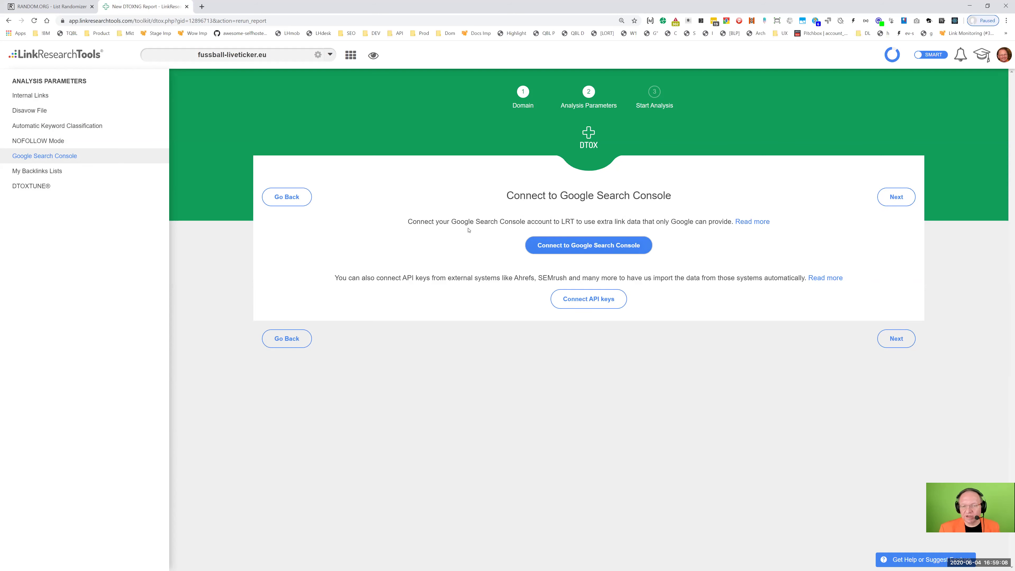
Step: Review the Google Search Console connection note and continue to the Backlinks Lists upload, accepting additional link data to improve accuracy
left_click_drag(436, 222, 685, 222)
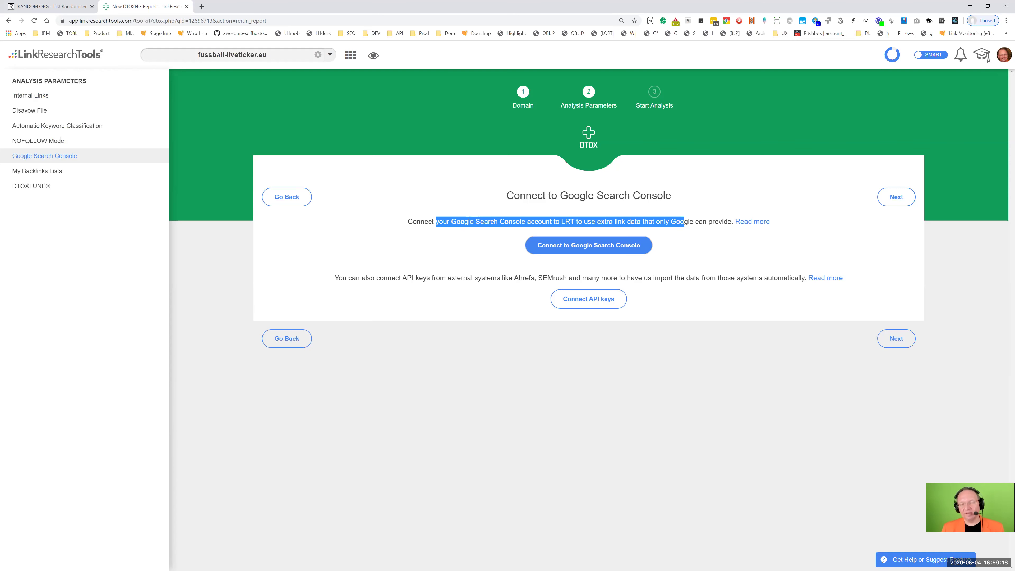
left_click(751, 244)
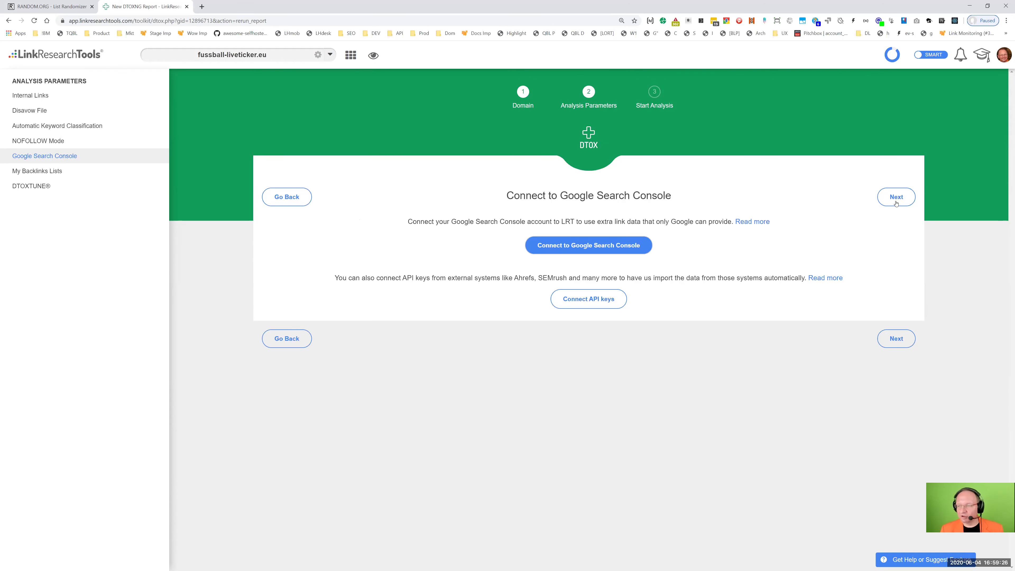
left_click(909, 197)
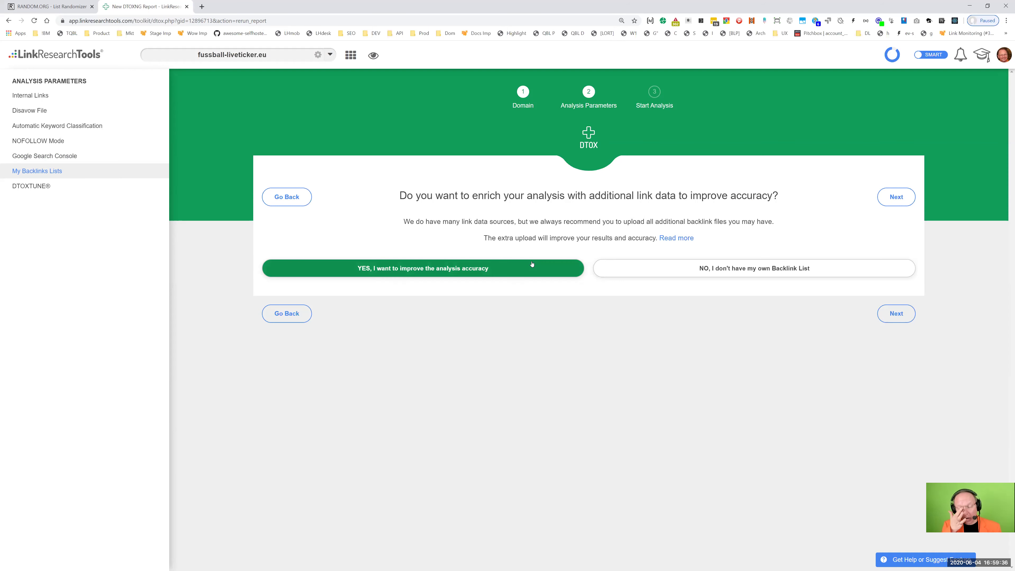
left_click(897, 197)
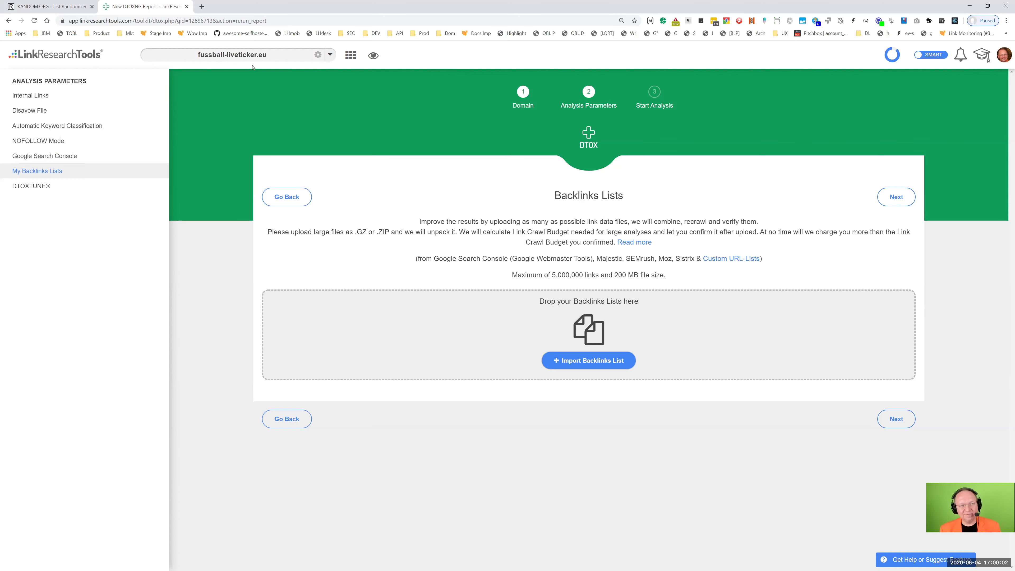
Step: Leave the rerun setup for the Domain Overview of fussball-liveticker.eu and open its link profile
left_click(66, 62)
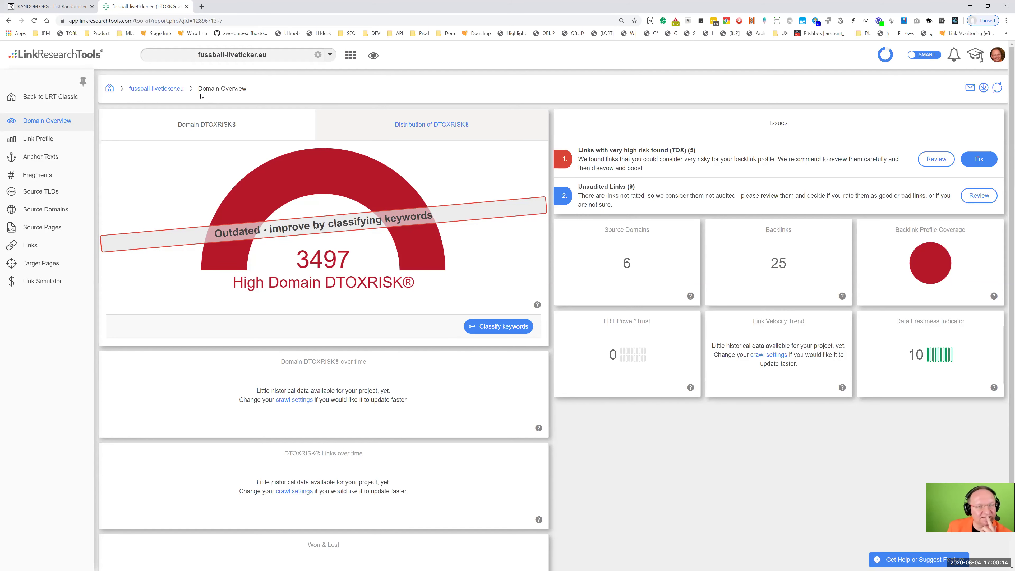
left_click_drag(186, 89, 129, 90)
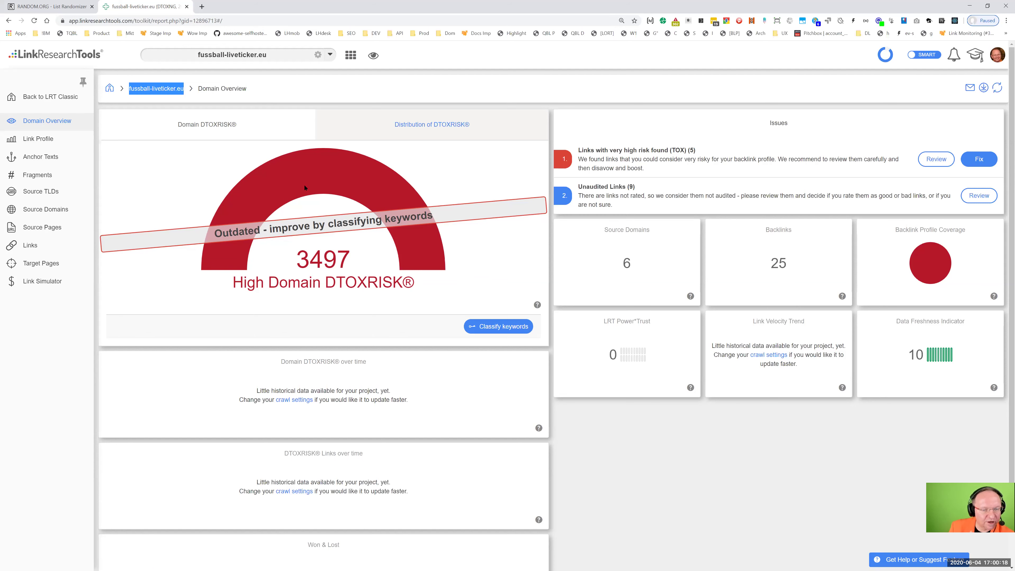
left_click(33, 145)
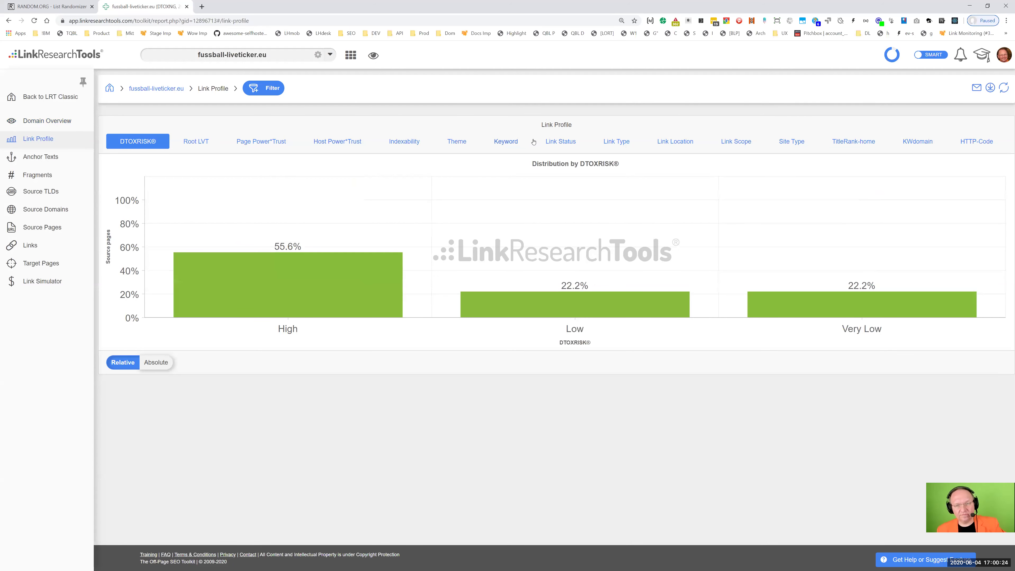
Step: Copy the domain fussball-liveticker.eu from the report and open the website in a new browser tab
left_click_drag(177, 90, 128, 89)
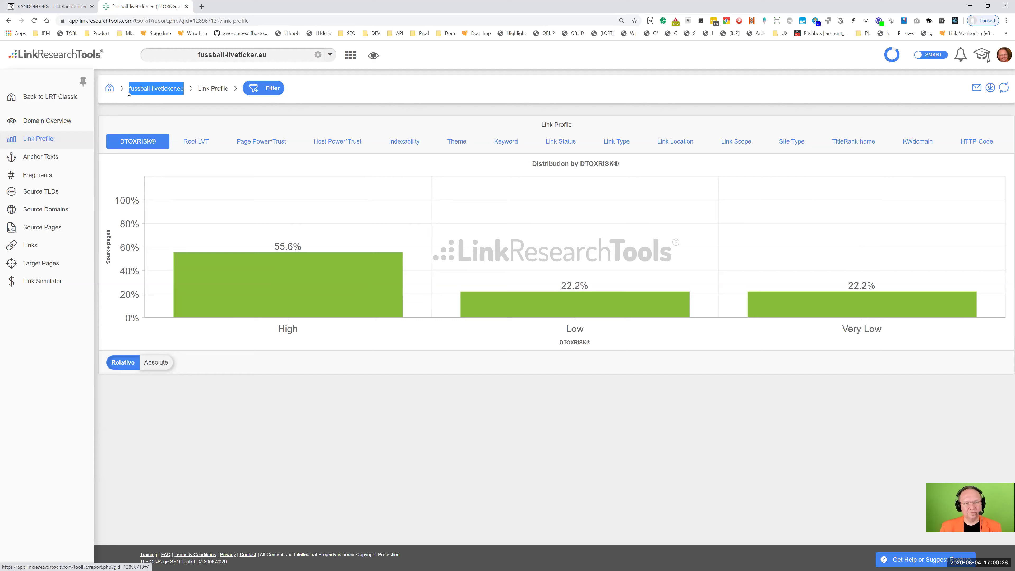
key("ctrl+c")
key("ctrl+t")
key("ctrl+v")
key("Return")
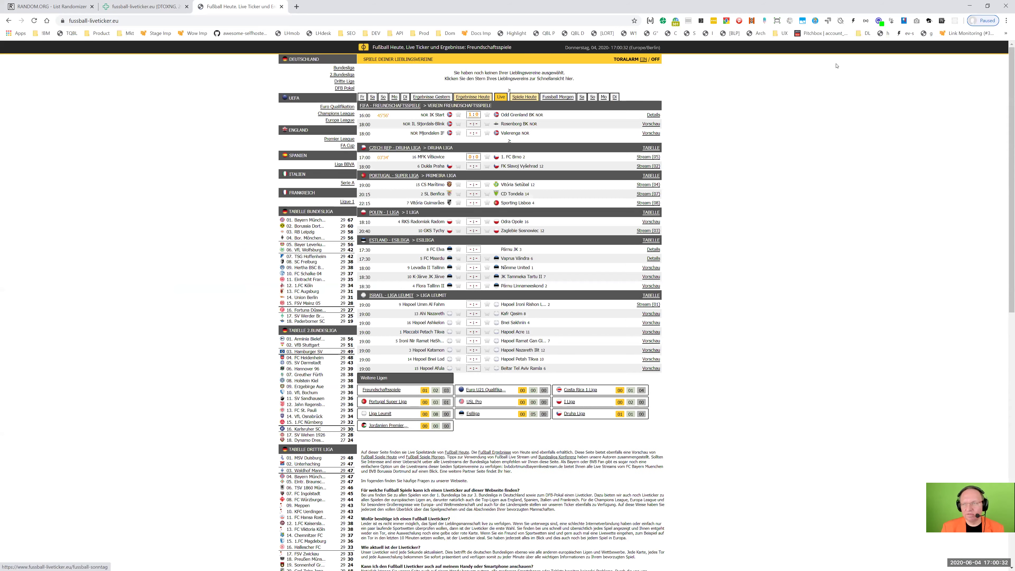
Step: Inspect the redirect trace of the fussball-liveticker.eu homepage and its LRT Power*Trust, switching the toolbar metric to the domain level
left_click(676, 22)
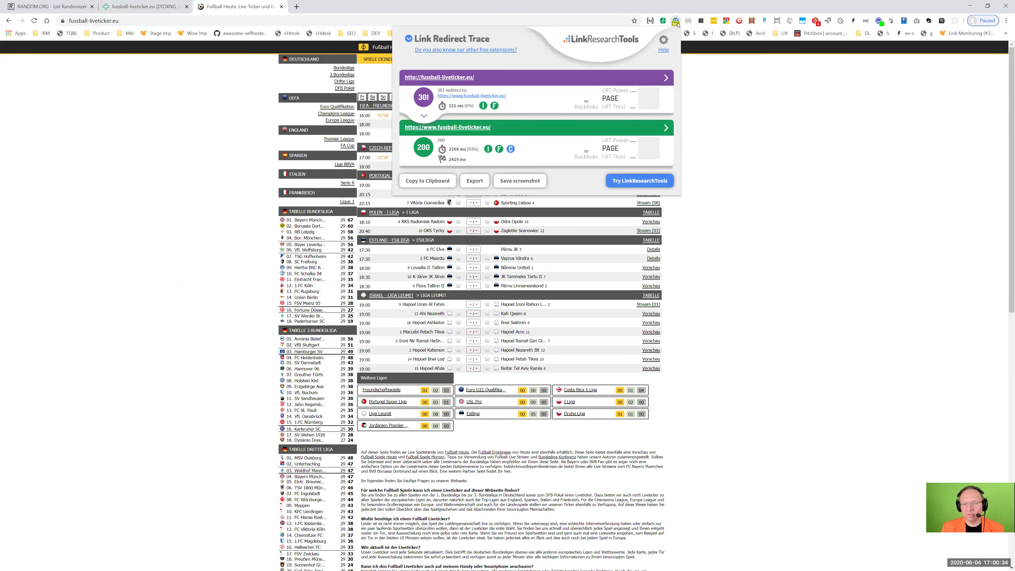
left_click(688, 20)
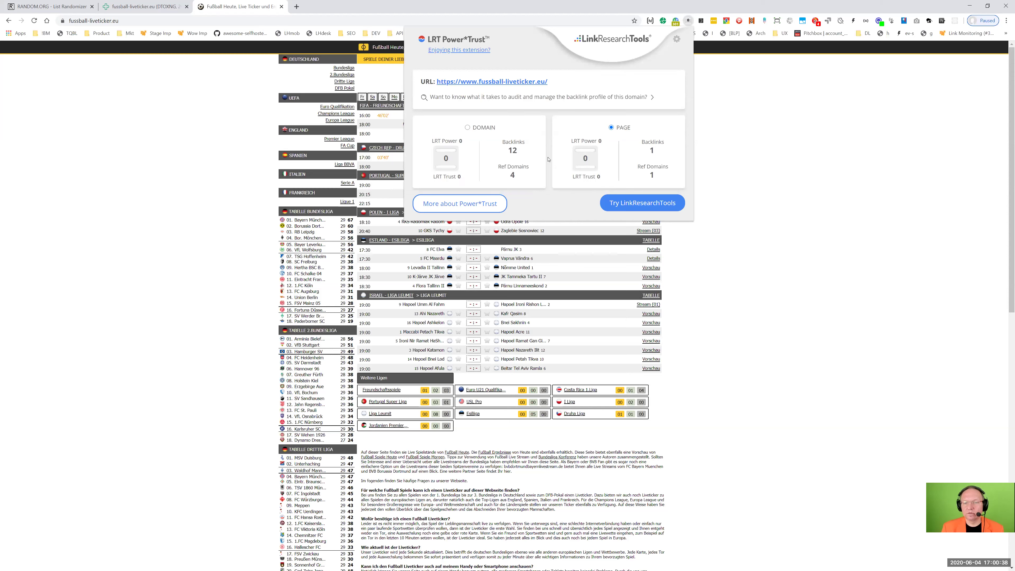
left_click(472, 131)
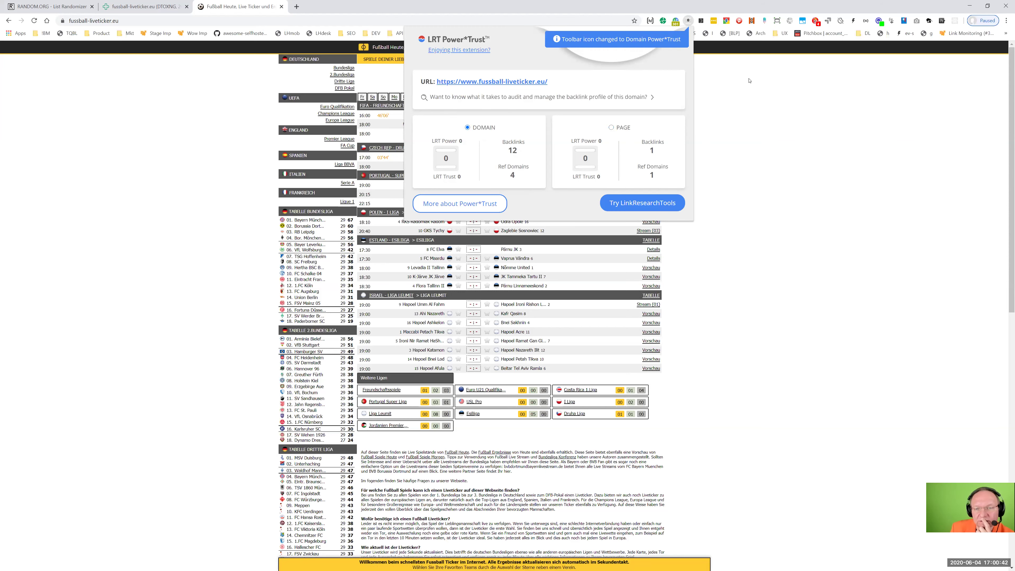
left_click(758, 84)
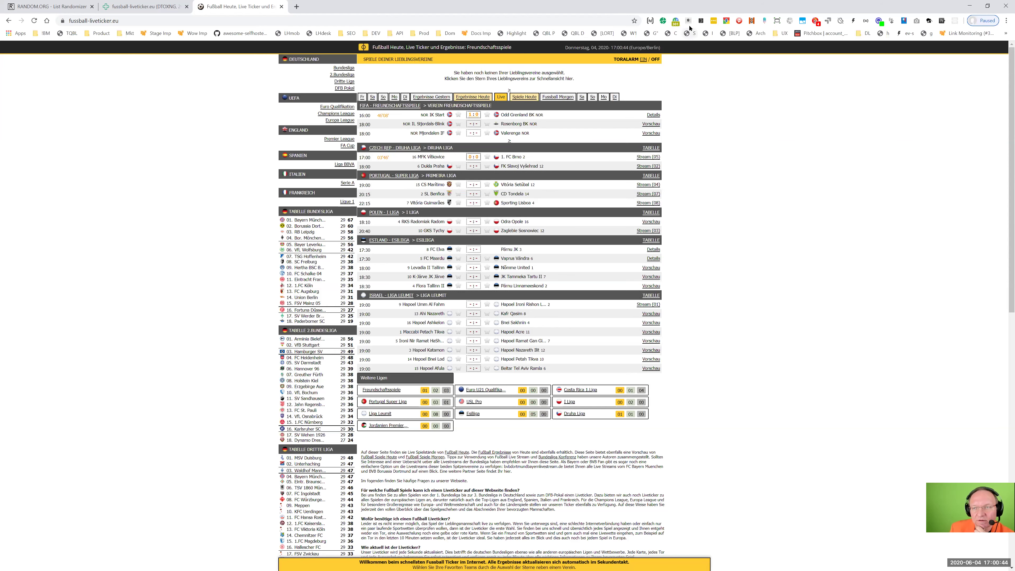
left_click(675, 21)
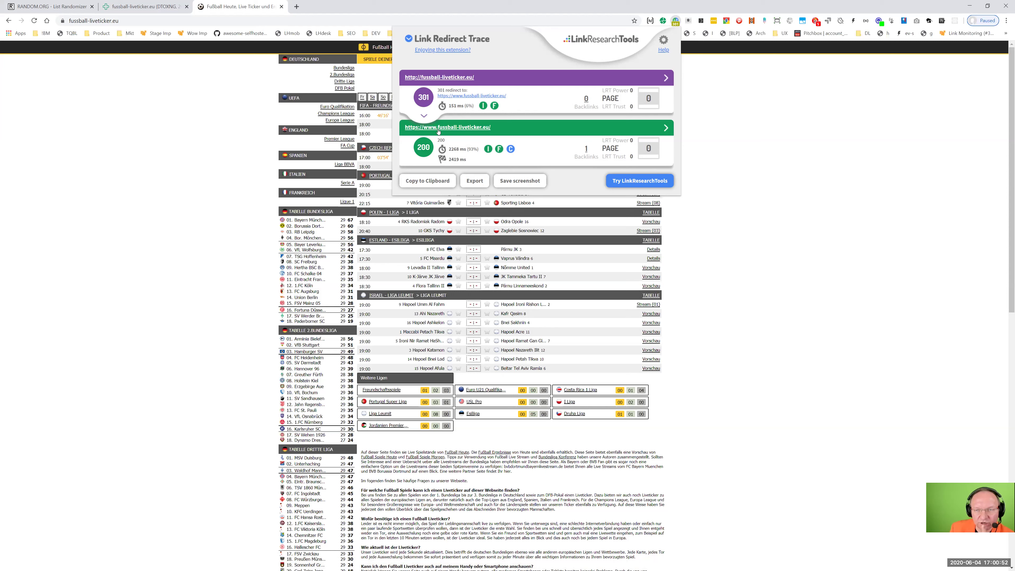
left_click(763, 90)
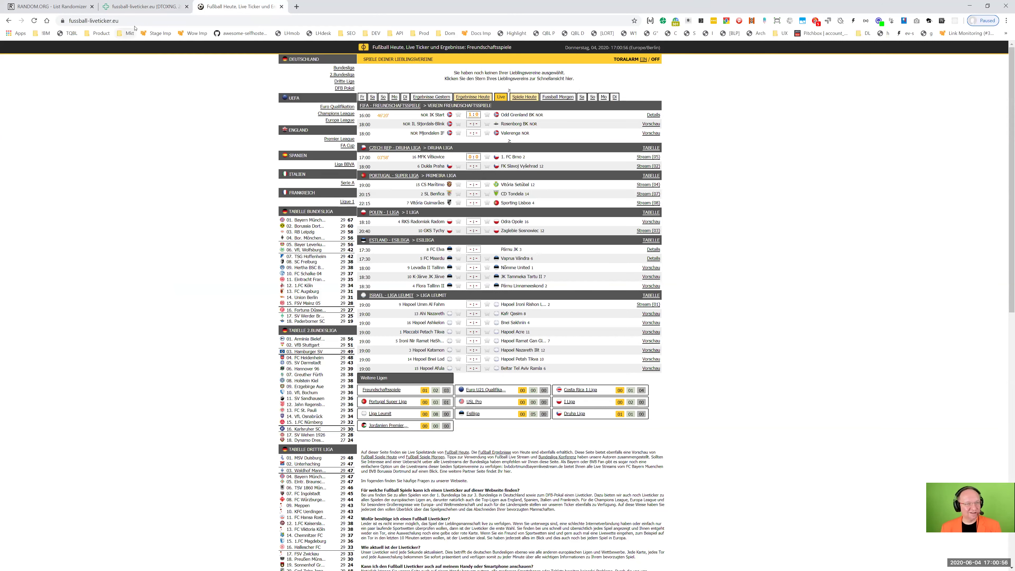
Step: Check the live website's address, return to the fussball-liveticker.eu report and open its anchor texts
left_click(80, 21)
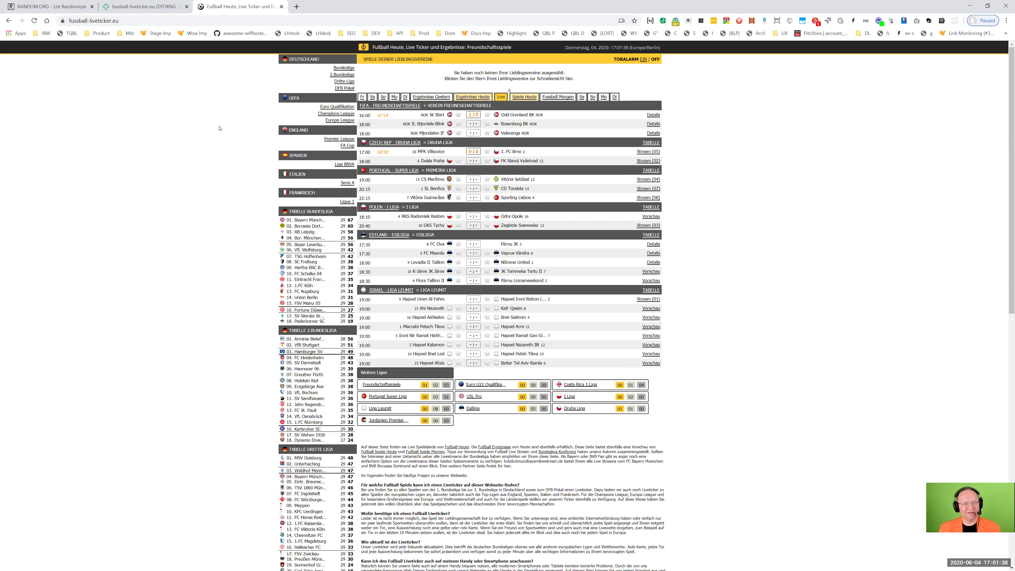
key("ctrl+shift+Tab")
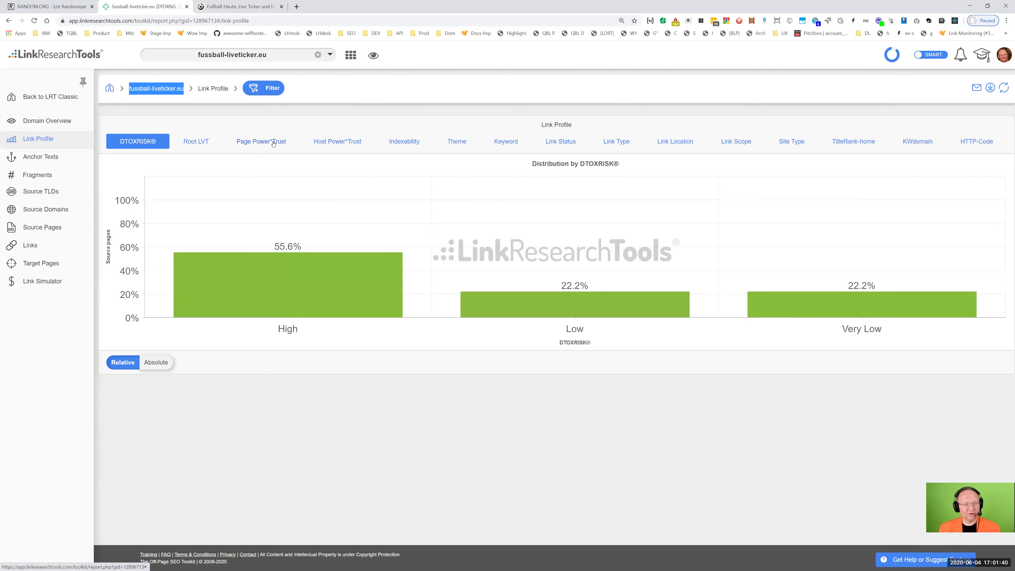
left_click(44, 157)
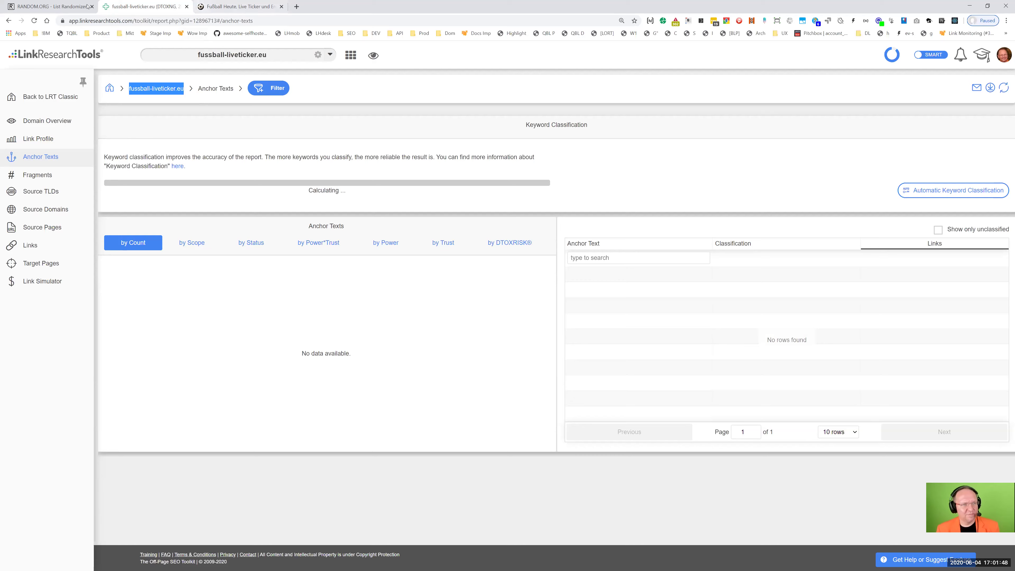
Step: Switch to the RANDOM.ORG List Randomizer and reshuffle the list of sites repeatedly to draw the next audit candidate
key("ctrl+1")
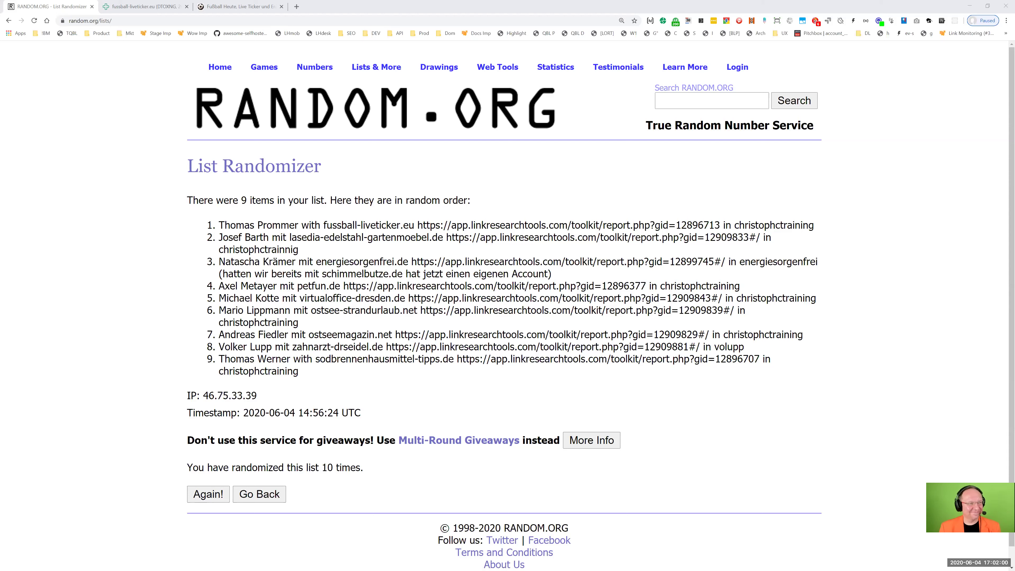
left_click(208, 494)
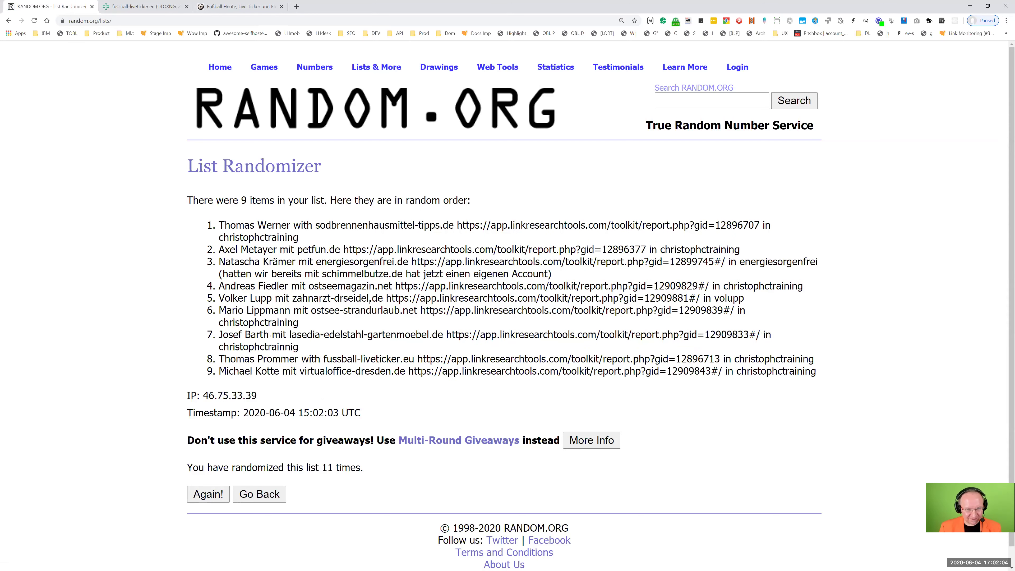
left_click(208, 496)
left_click(208, 496)
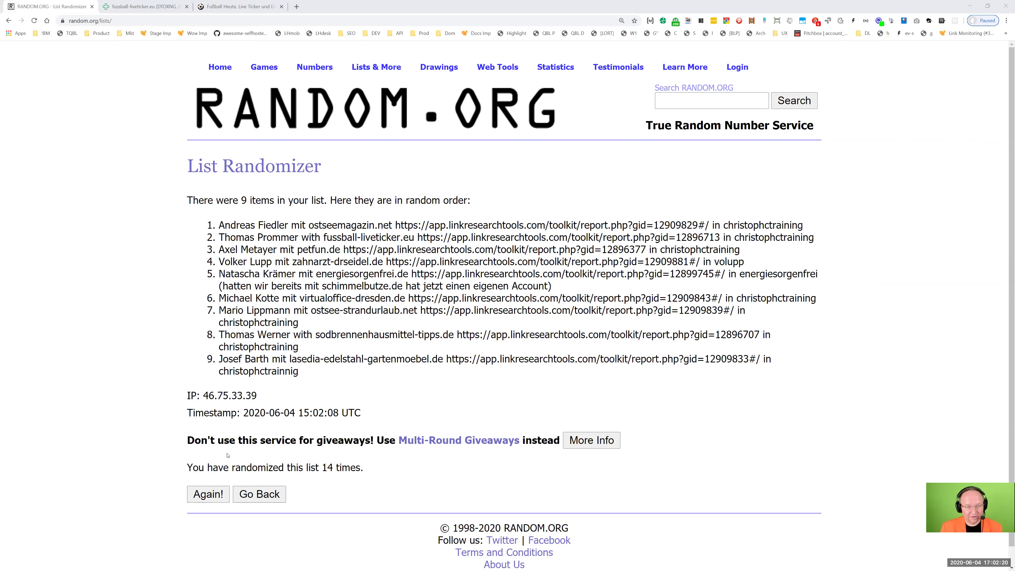
left_click(208, 495)
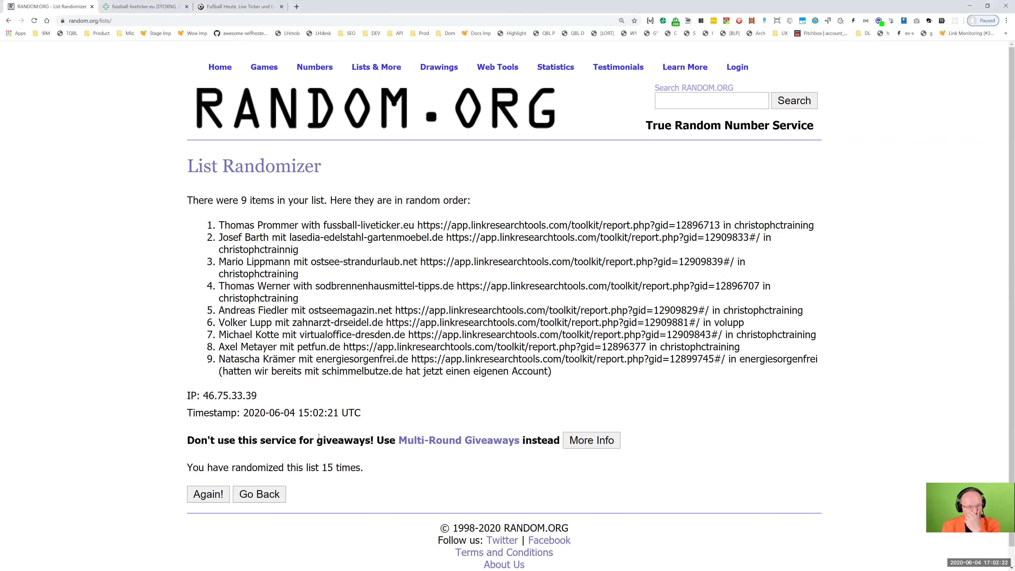
left_click(202, 491)
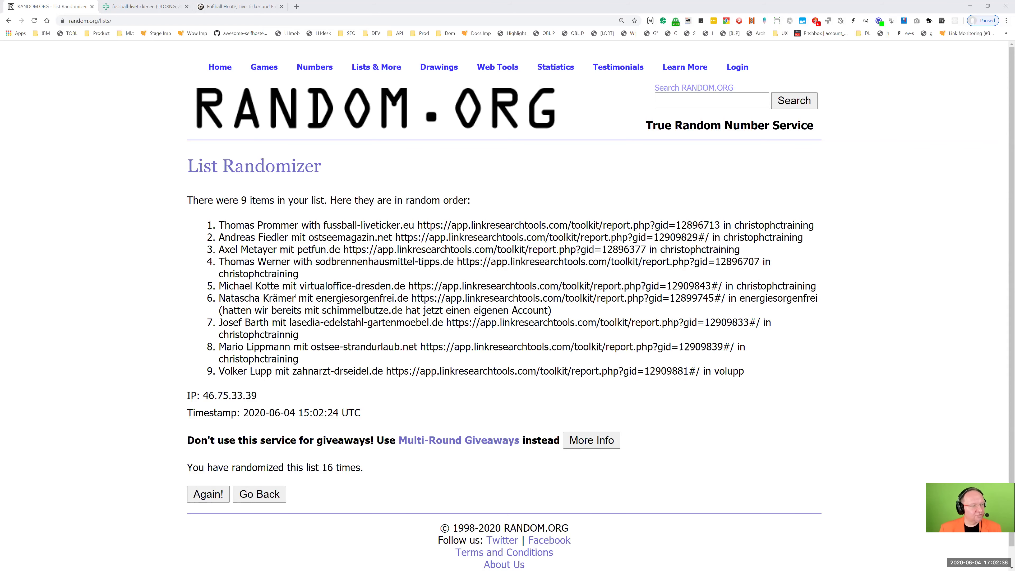
scroll(239, 256, "down", 1)
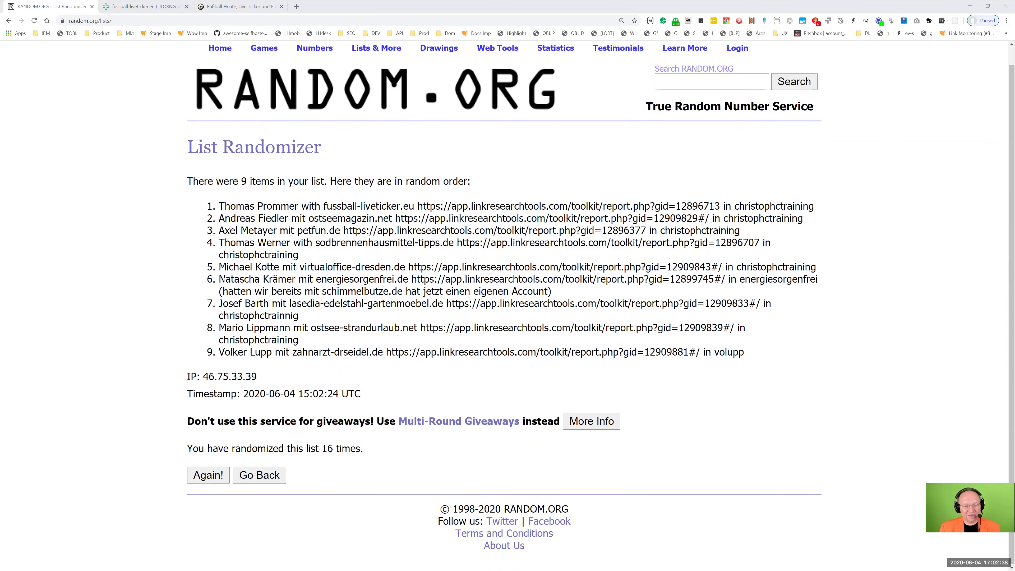
Step: Pick virtualoffice-dresden.de from the randomized list and switch the LinkResearchTools report to that project
scroll(302, 242, "up", 1)
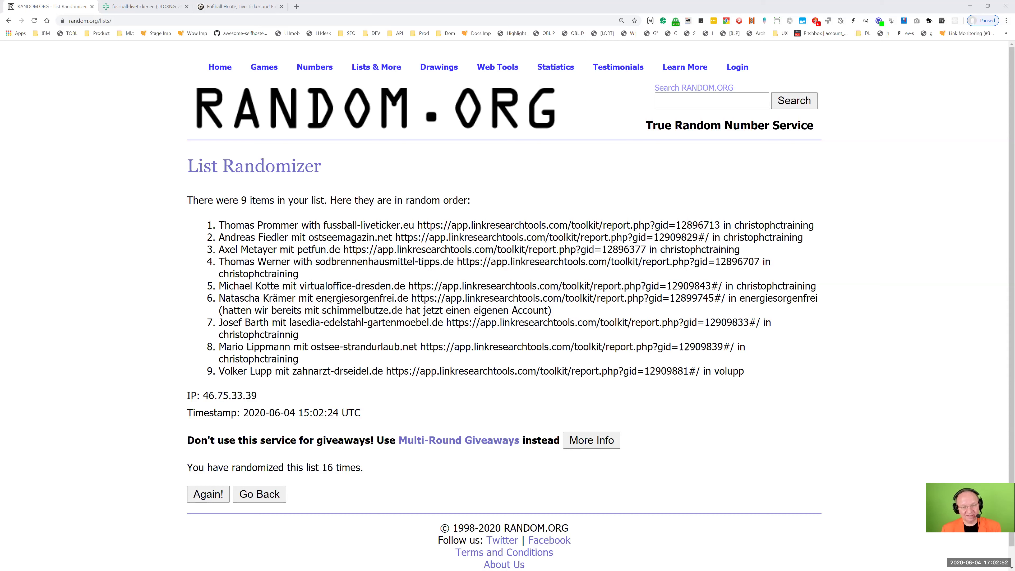
left_click_drag(219, 286, 395, 286)
left_click(355, 288)
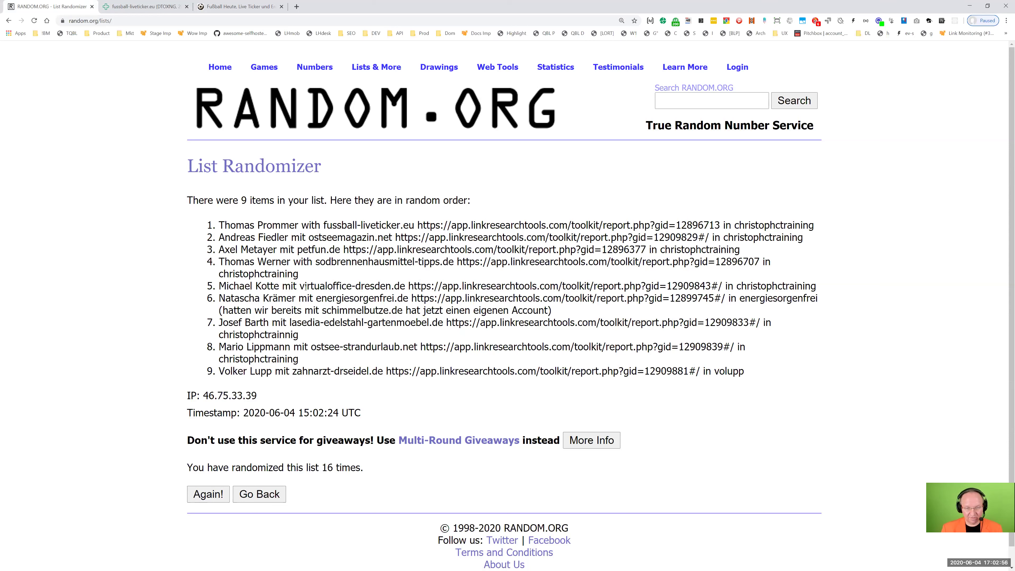
left_click_drag(300, 286, 393, 286)
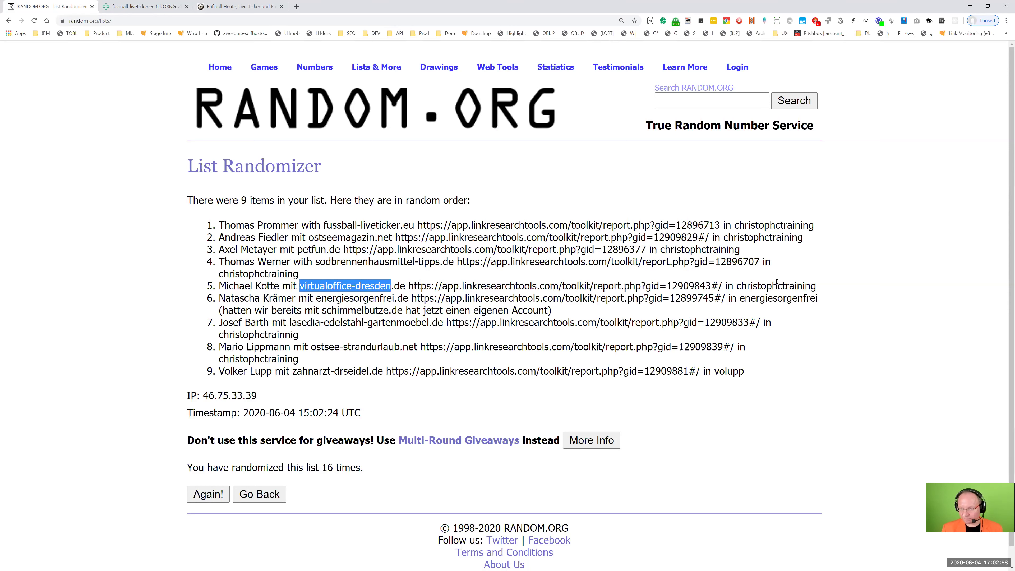
left_click(164, 2)
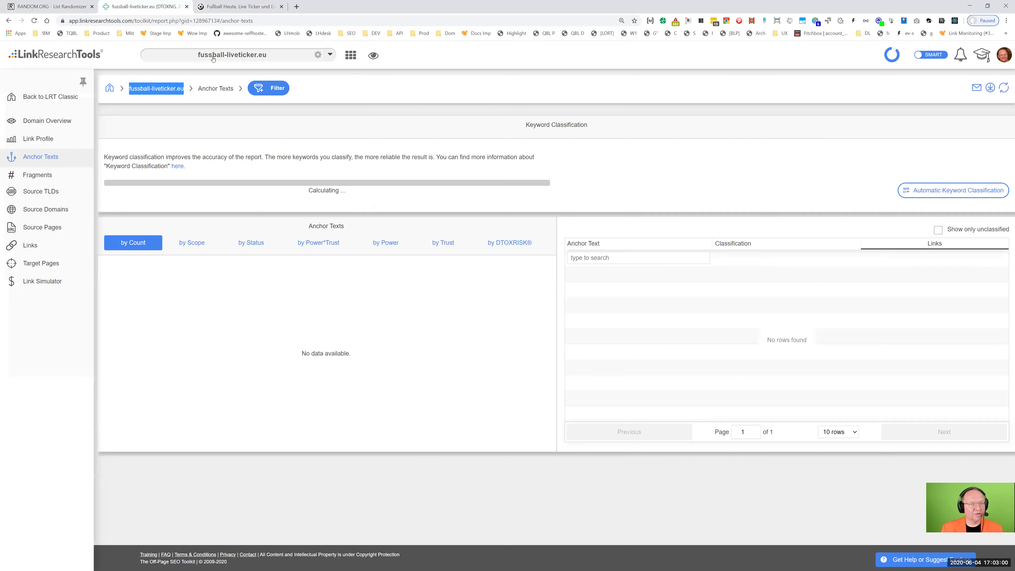
left_click(230, 54)
type("vir")
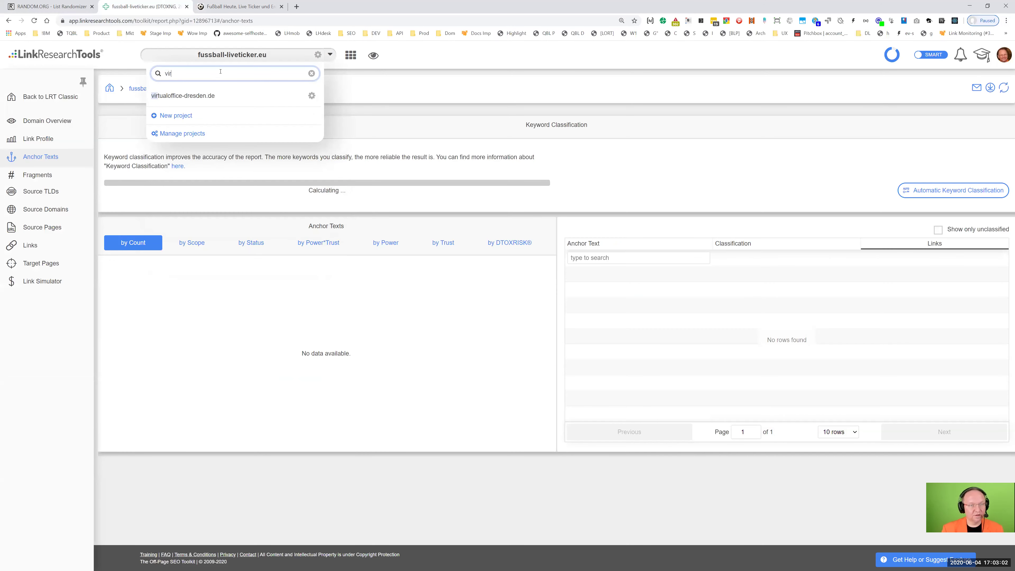
left_click(217, 95)
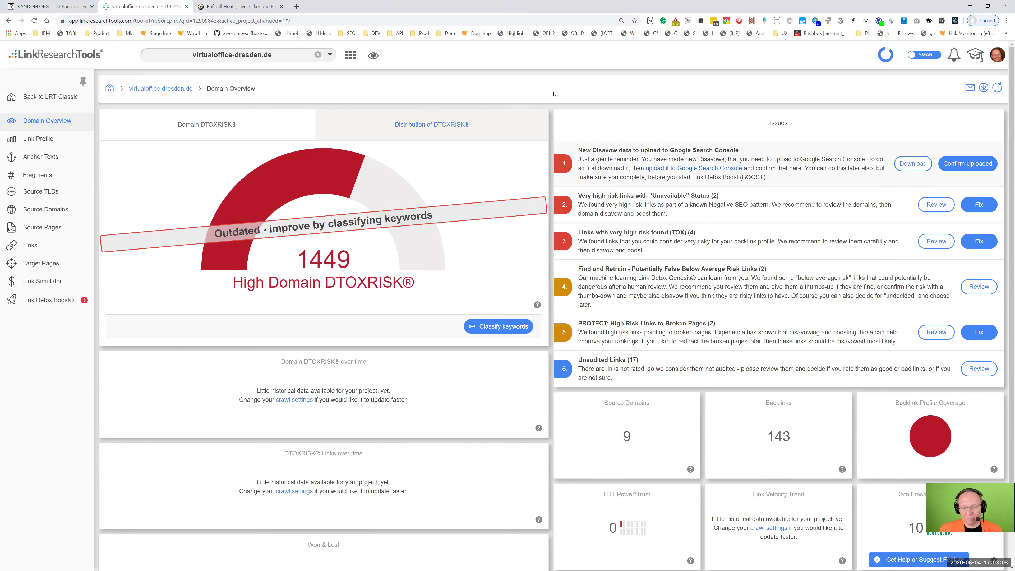
Step: Open the source domains of virtualoffice-dresden.de and sort them by Source Domain Power*Trust in descending order
left_click(60, 209)
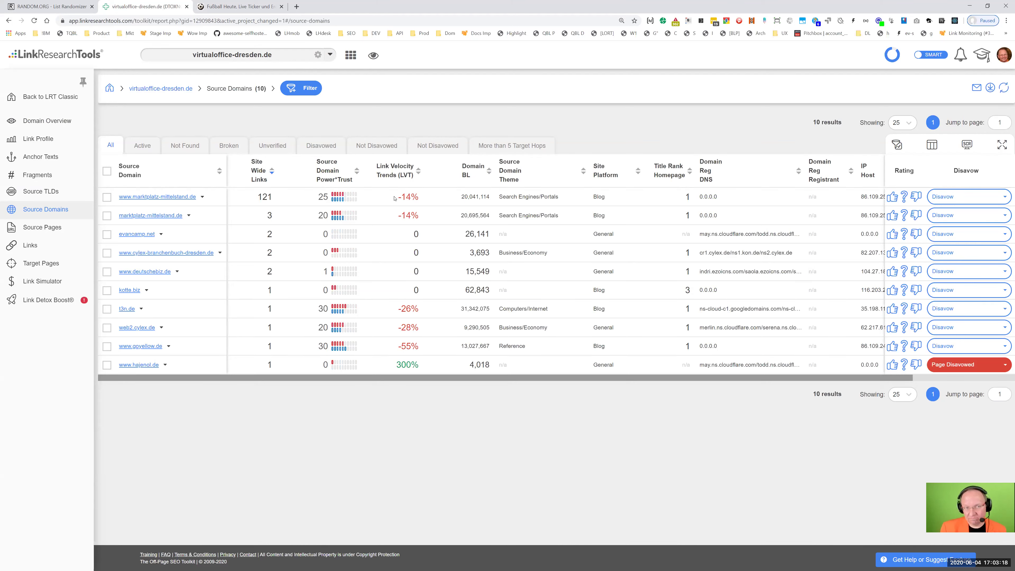
left_click(25, 6)
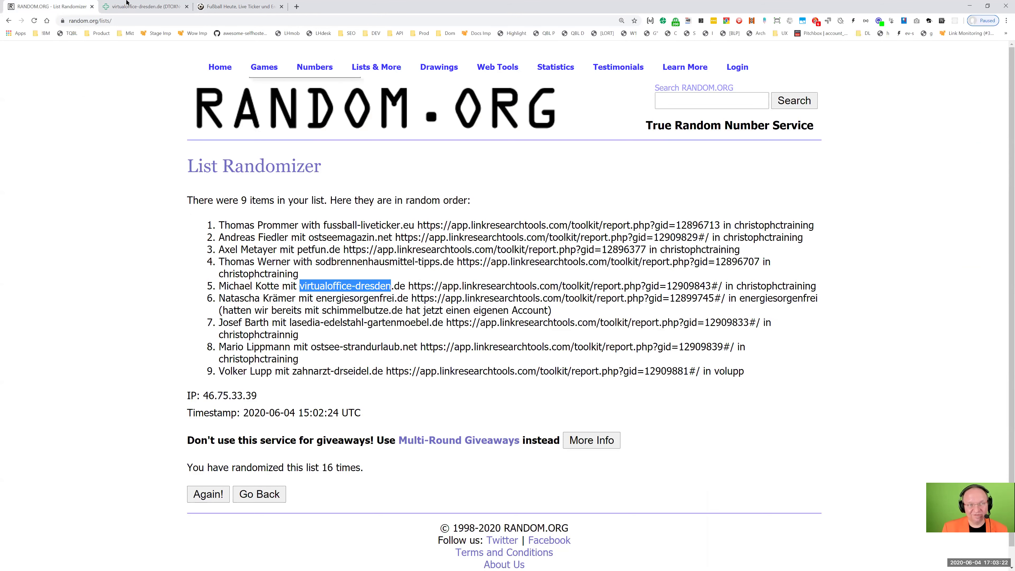
key("ctrl+Tab")
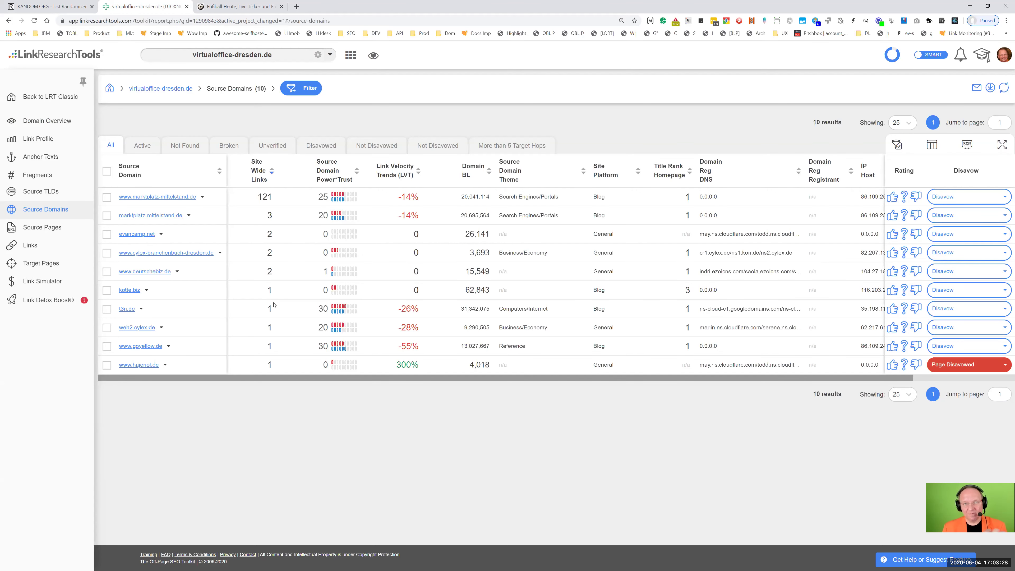
left_click(343, 174)
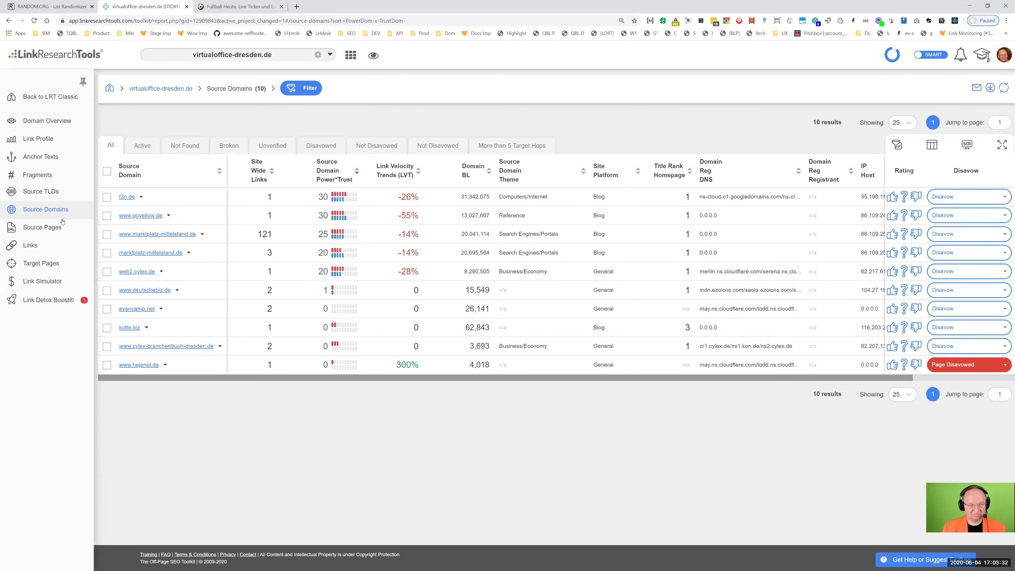
Step: Review the source pages of virtualoffice-dresden.de filtered by Broken, Not Found and Active, highlighting the result count of the active ones
left_click(59, 227)
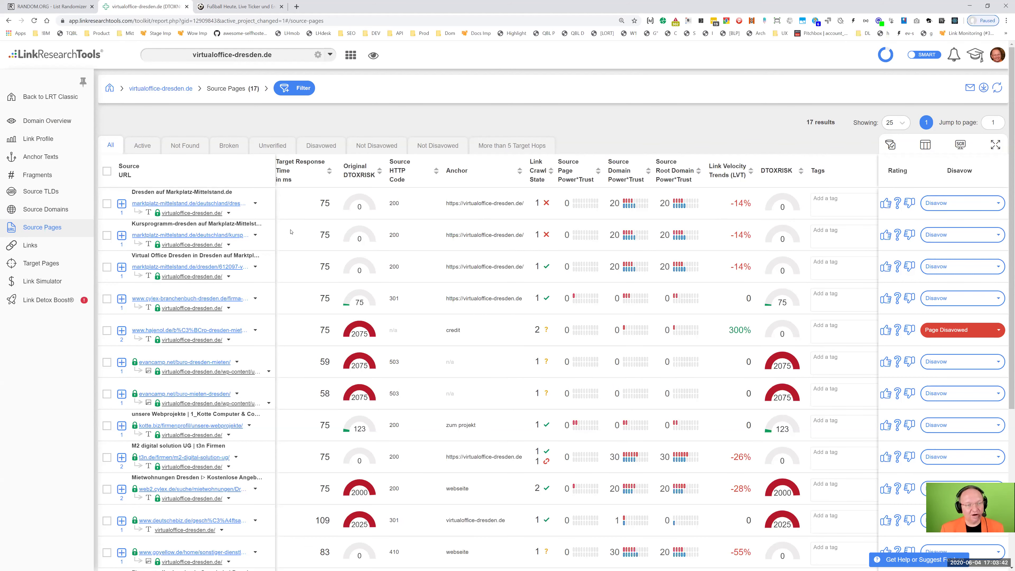
left_click(240, 151)
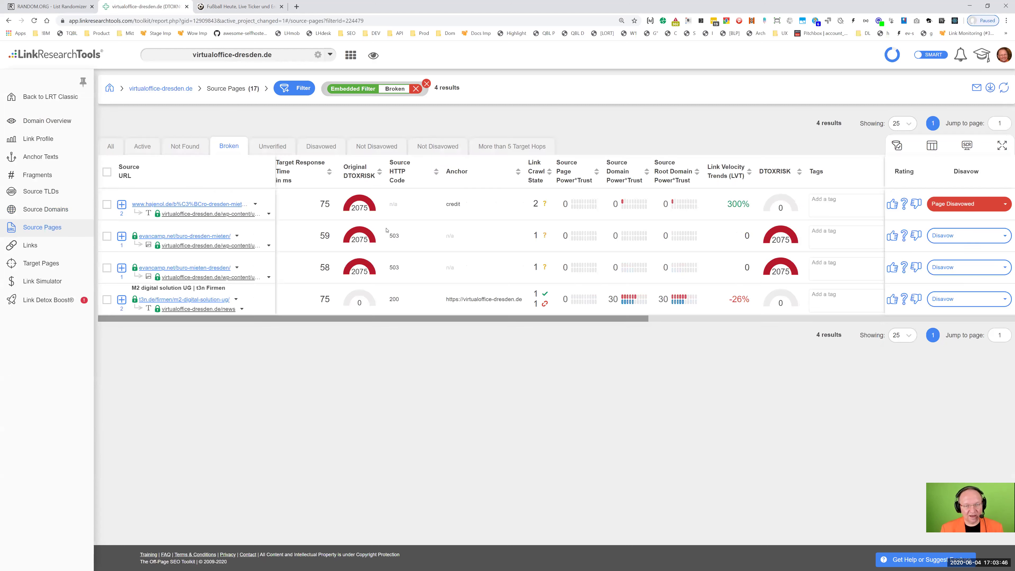
left_click(185, 147)
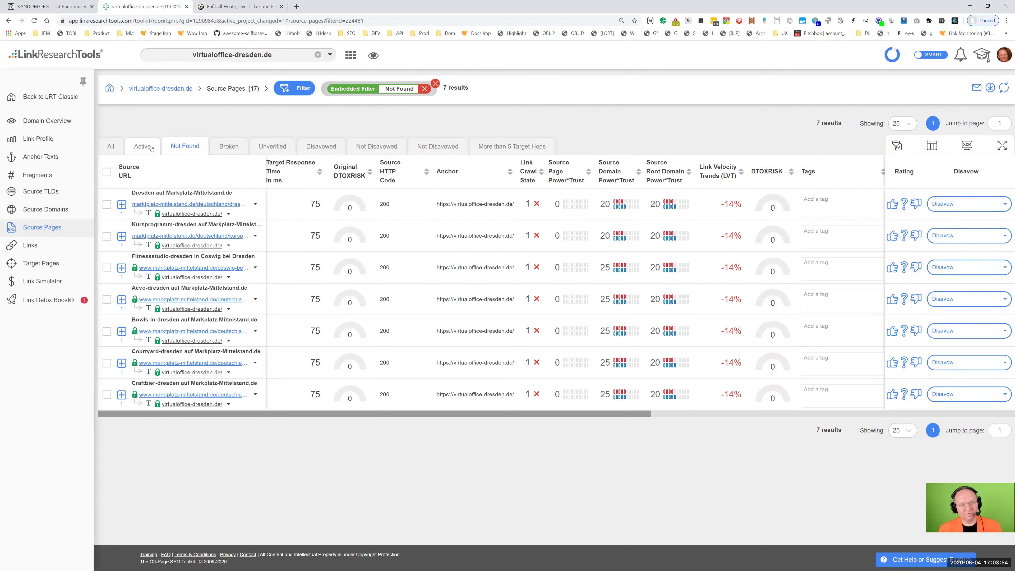
left_click(143, 147)
left_click_drag(432, 87, 459, 91)
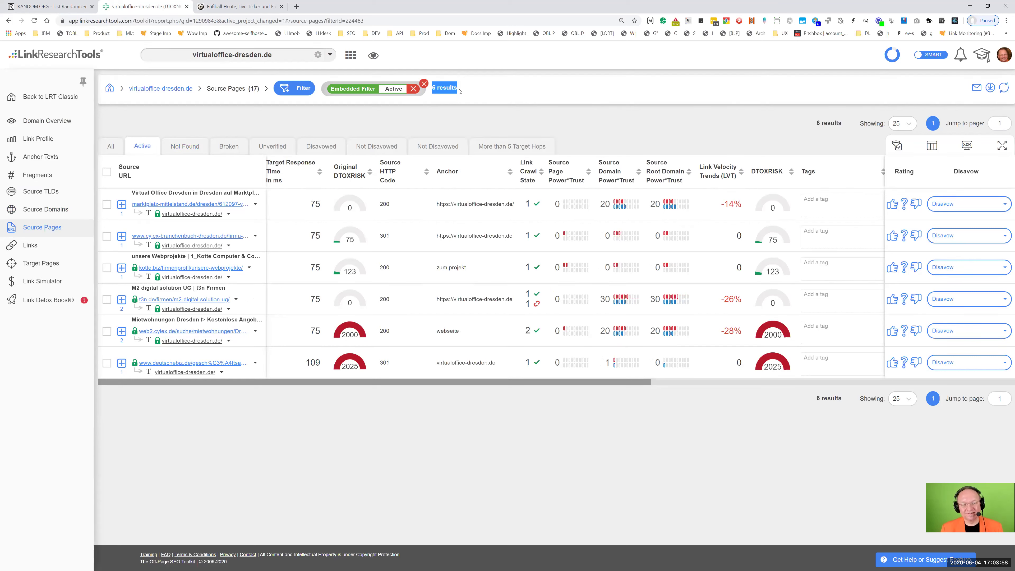